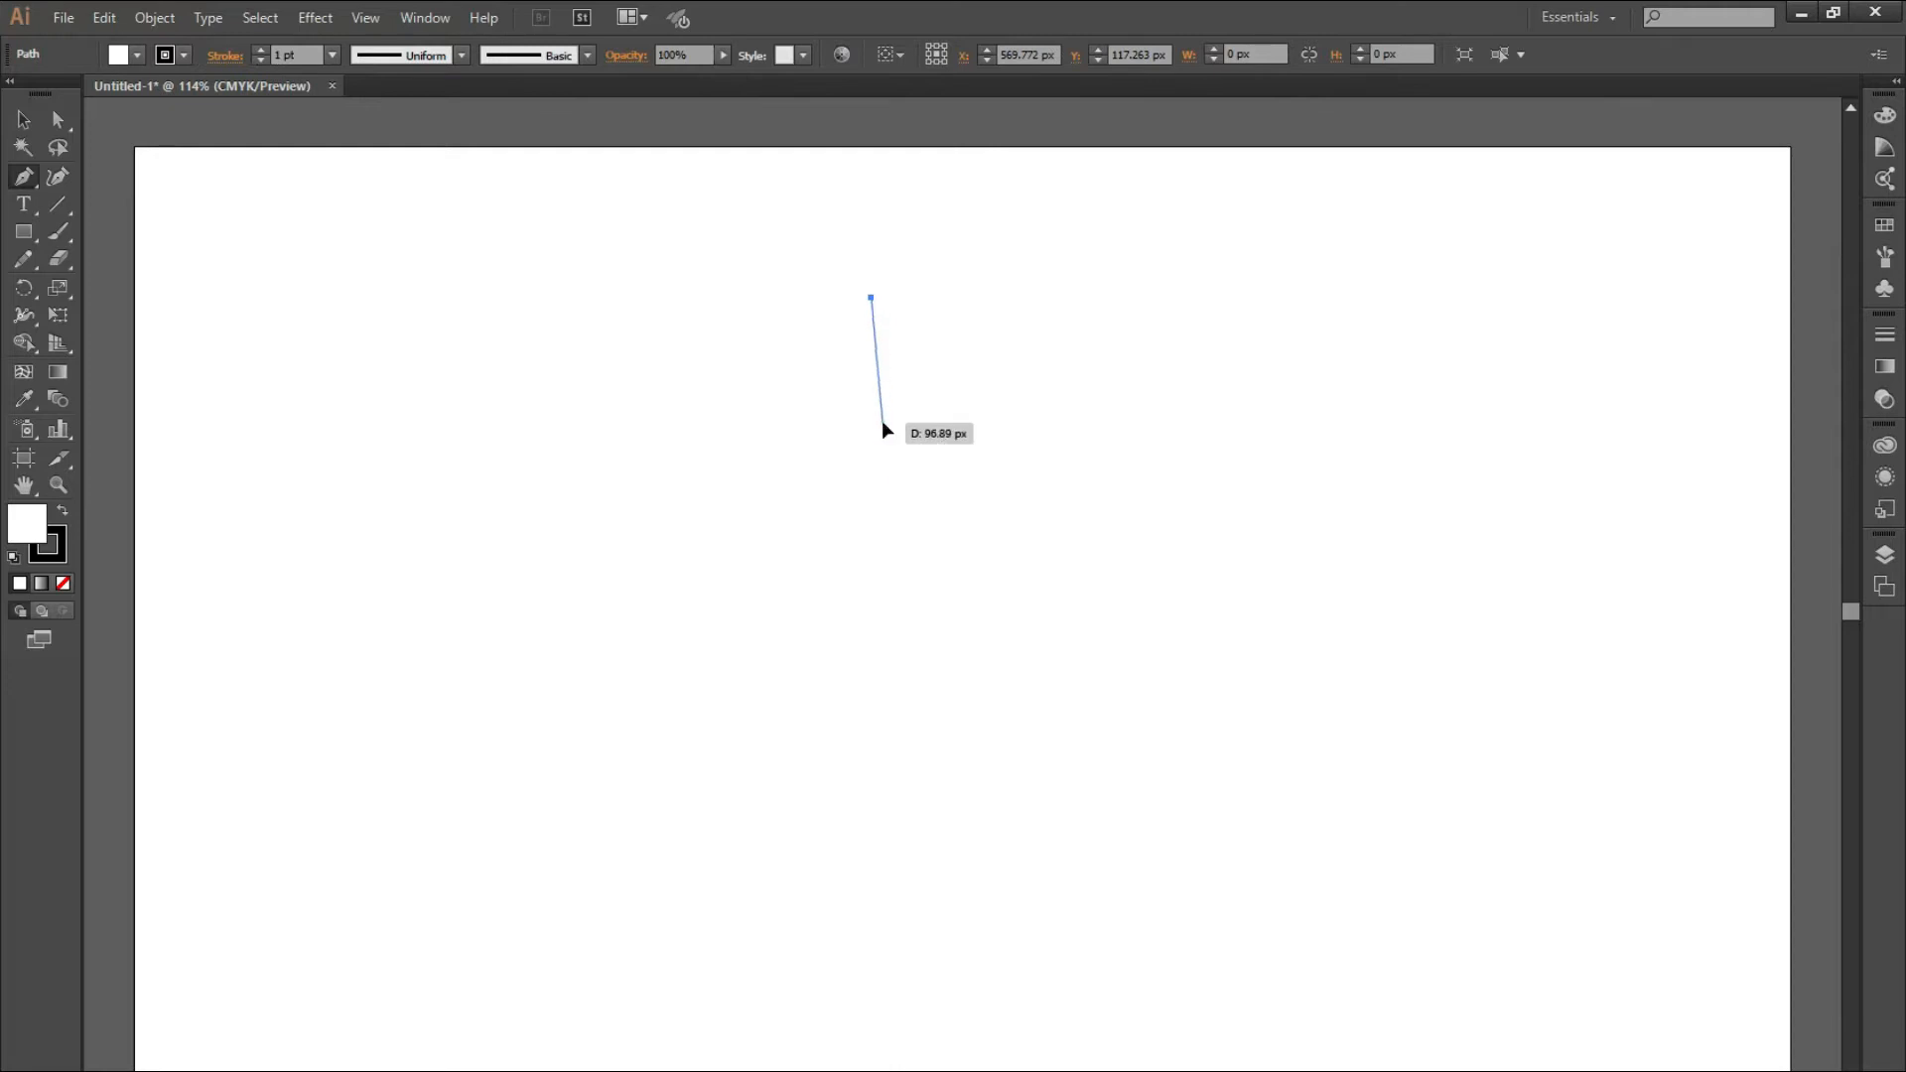
- Draw a closed, tapering S-shaped outline about 225 by 356 px with the Pen tool in the upper middle of the artboard
left_click_drag(943, 728, 791, 817)
left_click(945, 734)
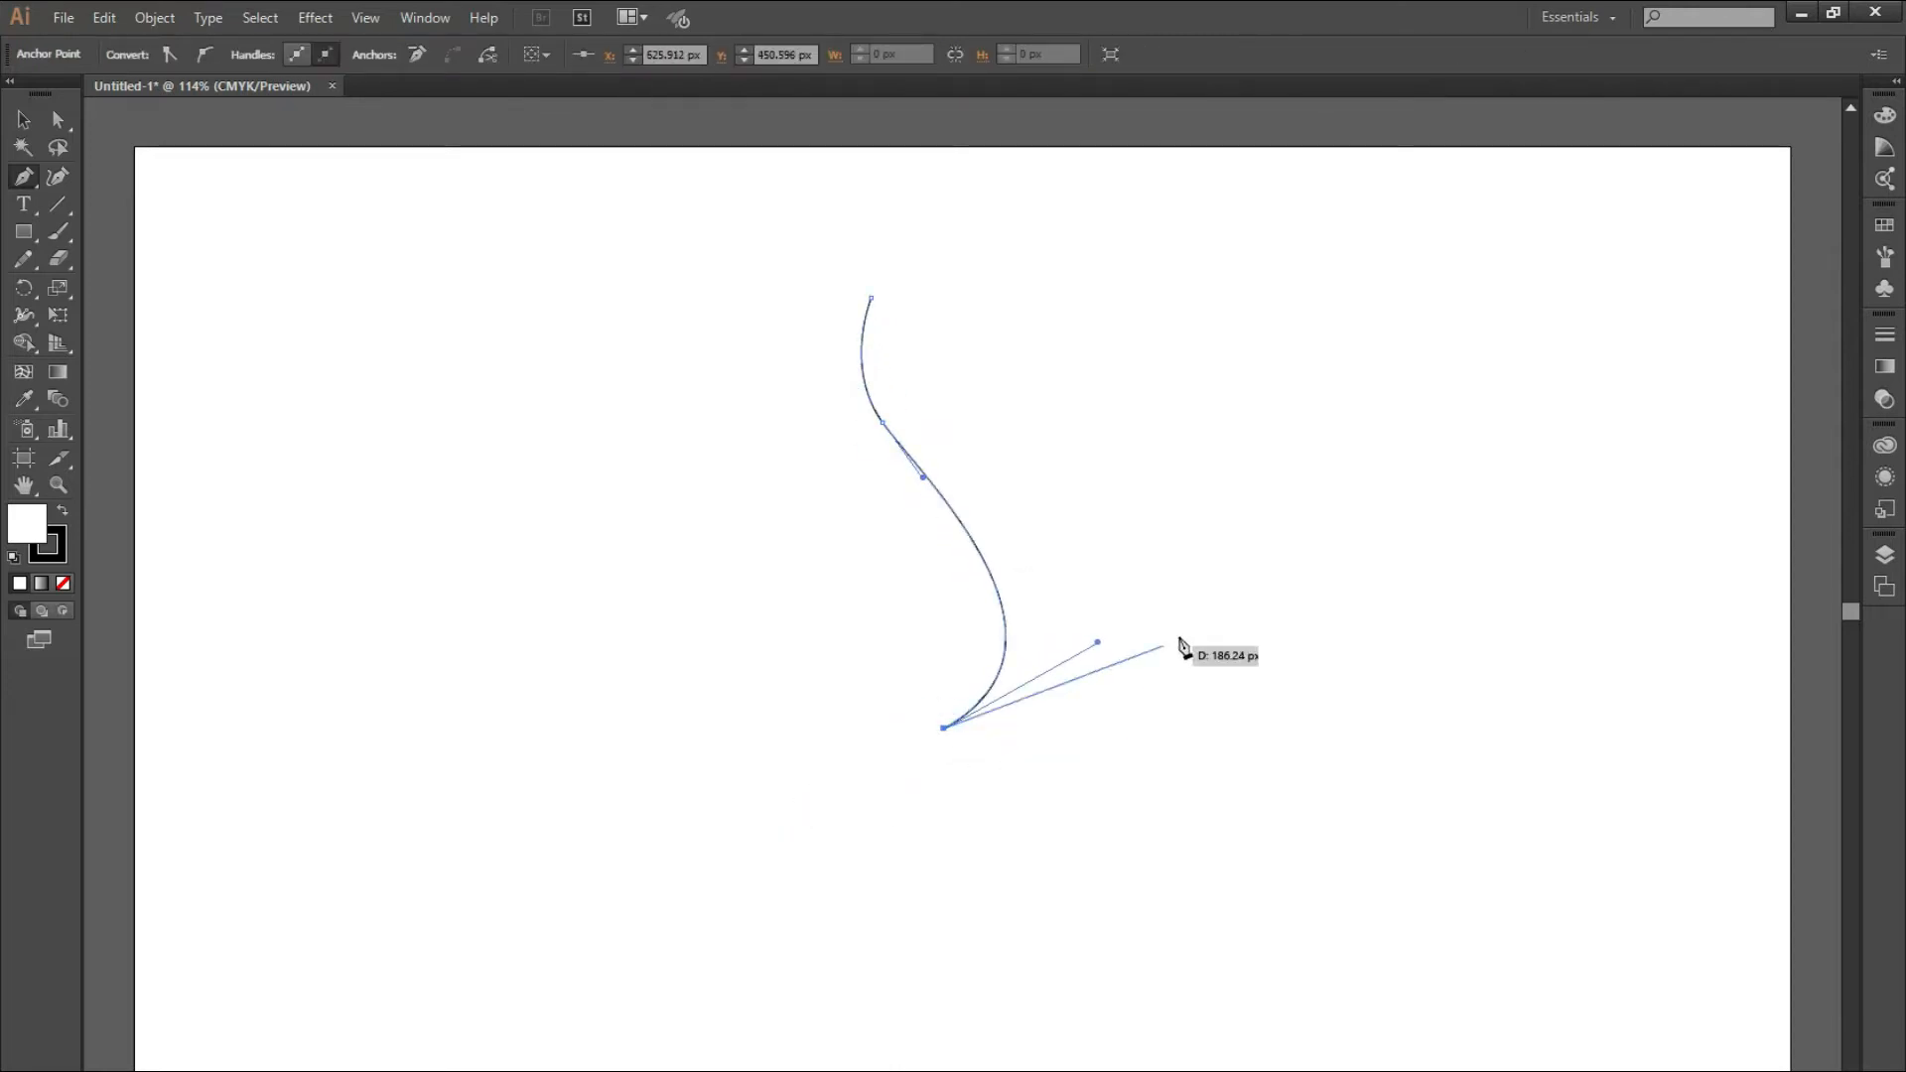
left_click_drag(1142, 574, 1078, 427)
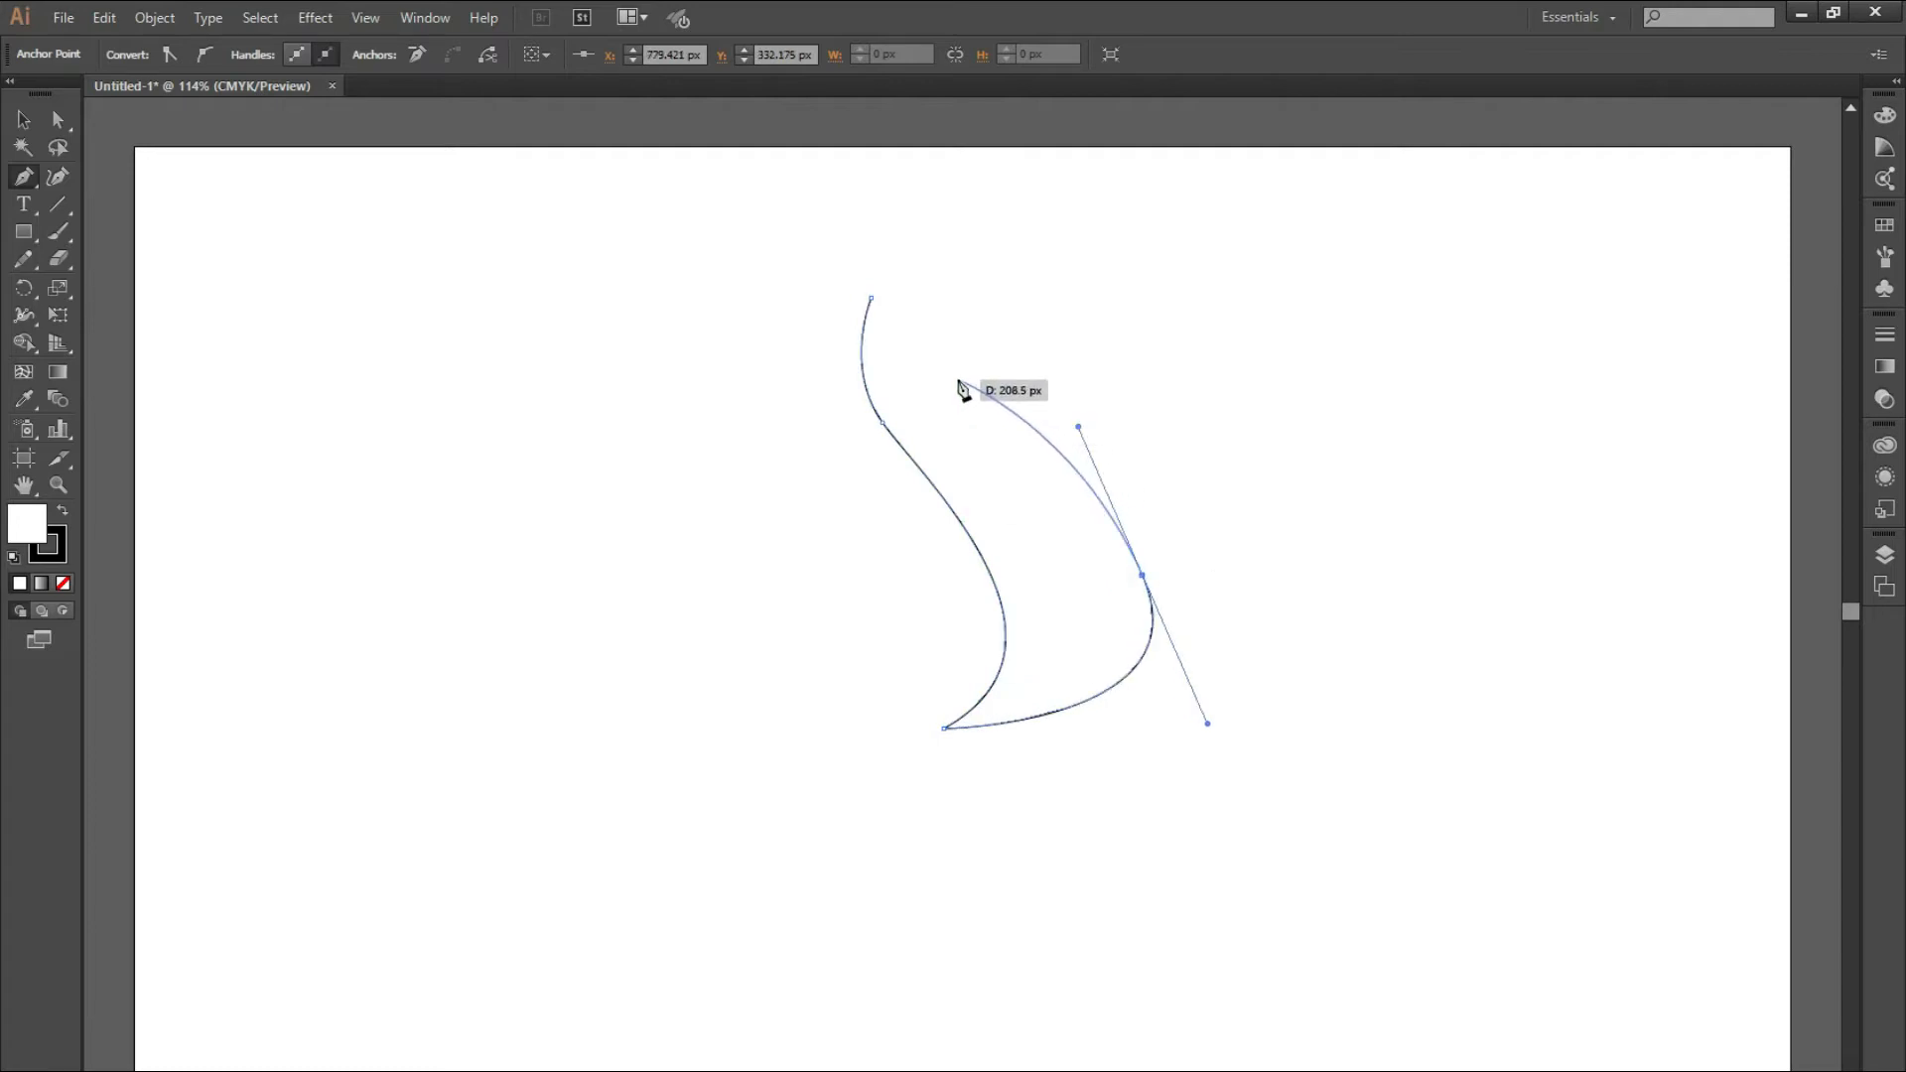
left_click(953, 374)
left_click_drag(978, 283, 1055, 322)
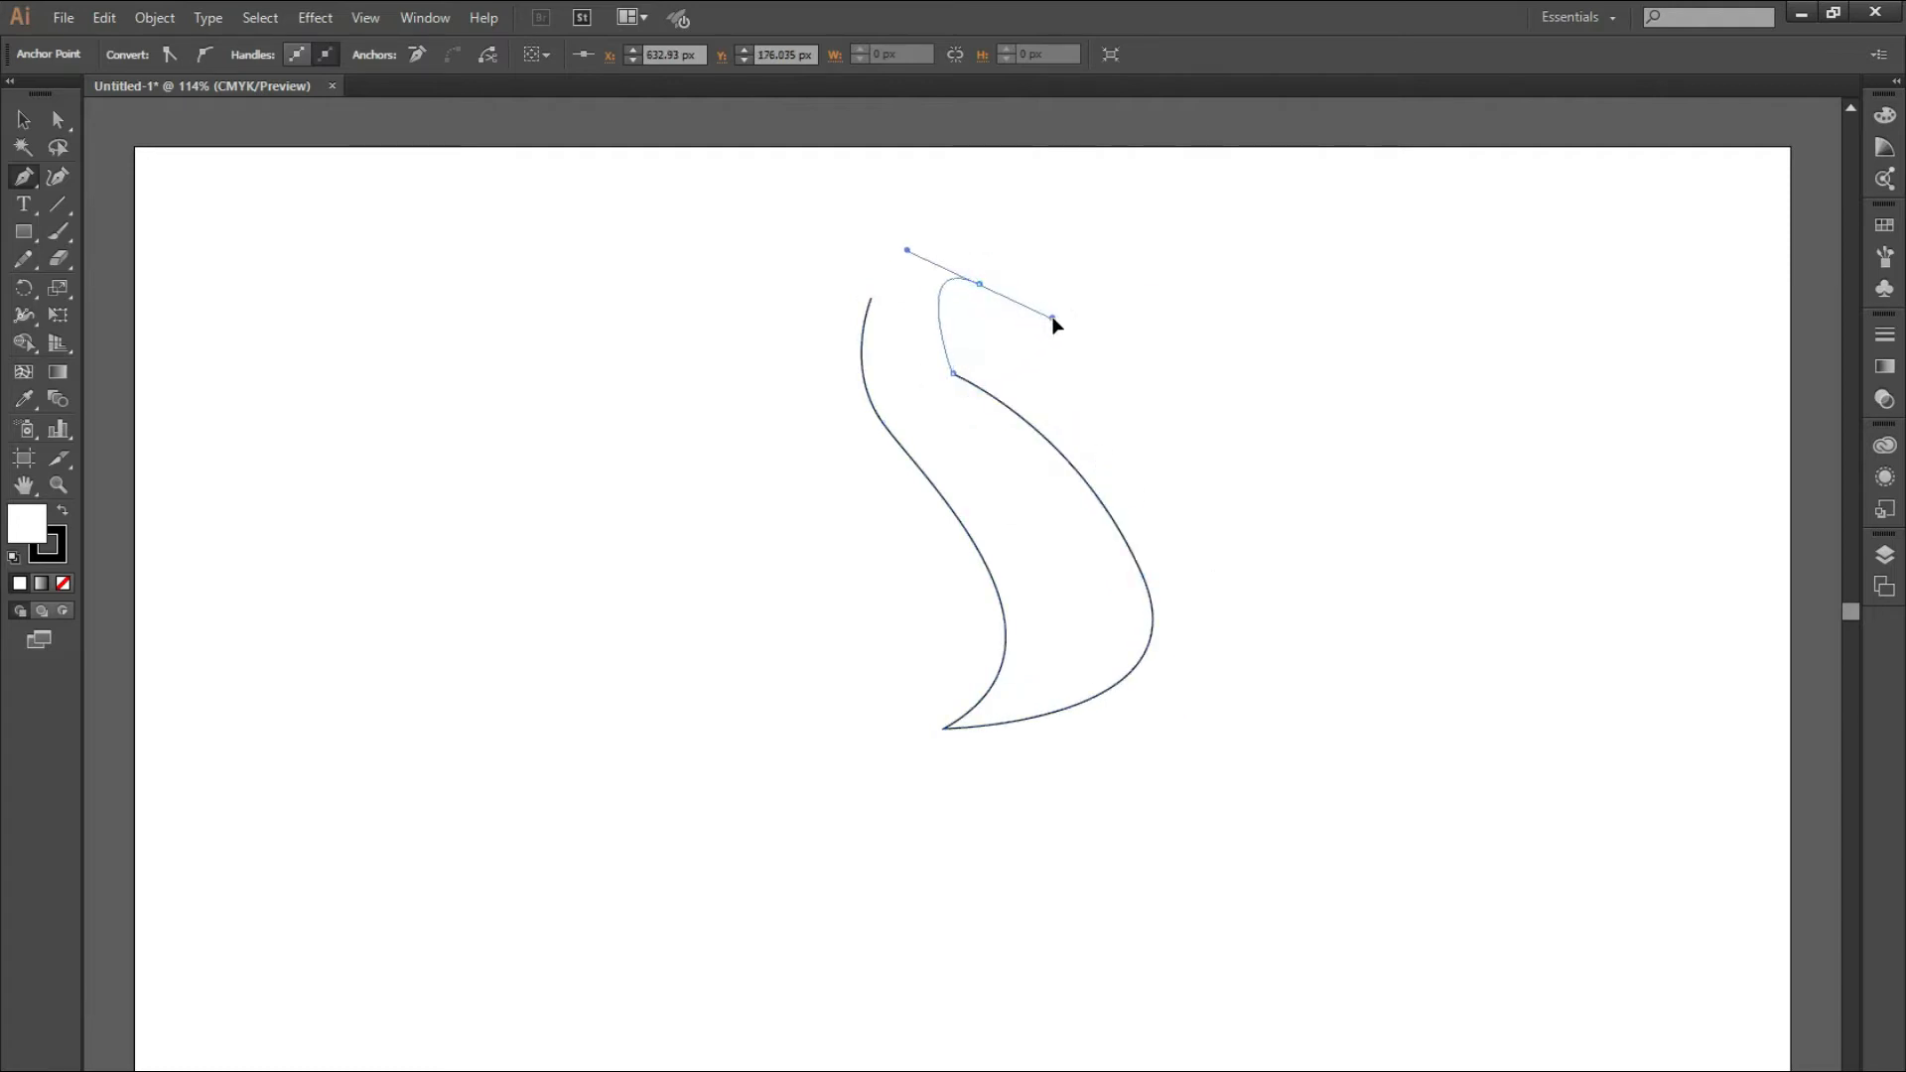
left_click(978, 285)
left_click(870, 298)
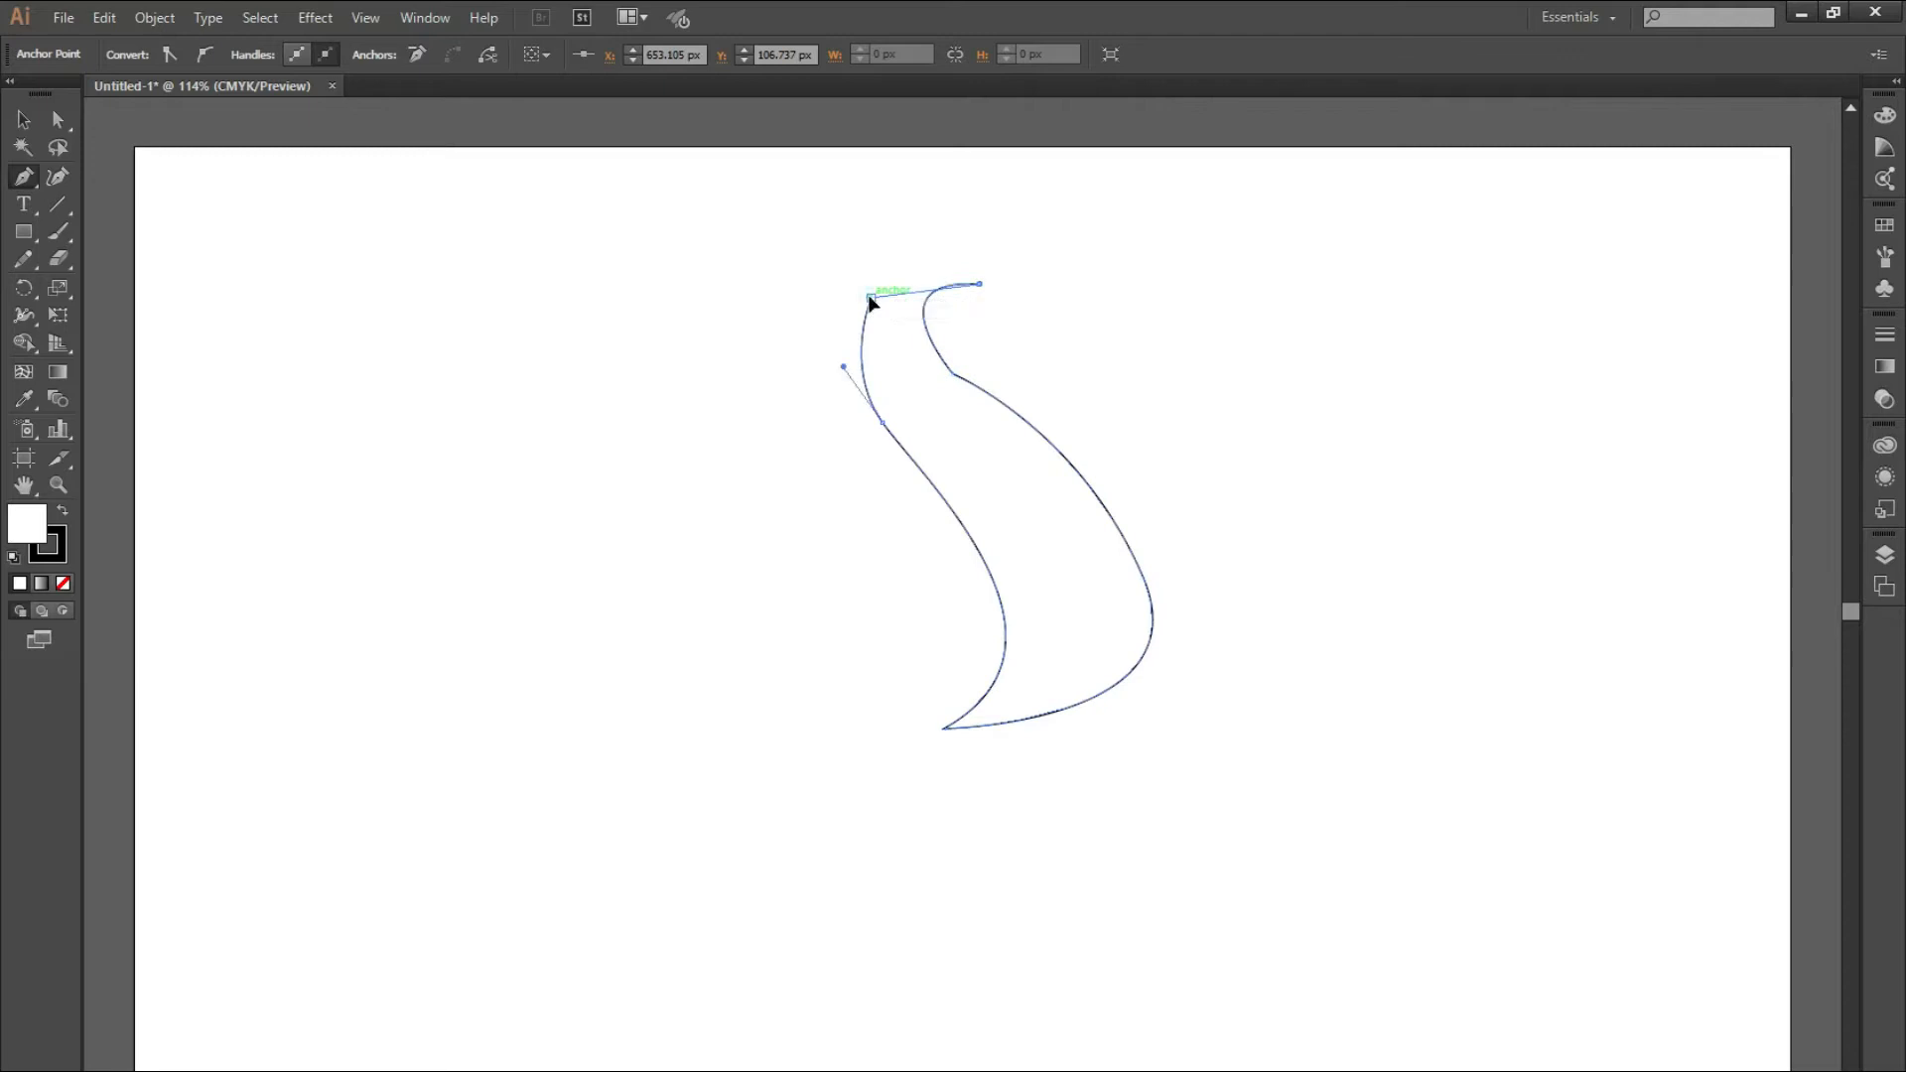
- Smooth both long edges and the hooked tip of the S-shaped outline with the Smooth tool
mouse_move(23, 259)
left_mouse_down()
mouse_move(46, 291)
mouse_move(99, 283)
left_mouse_up()
left_click_drag(930, 345, 998, 401)
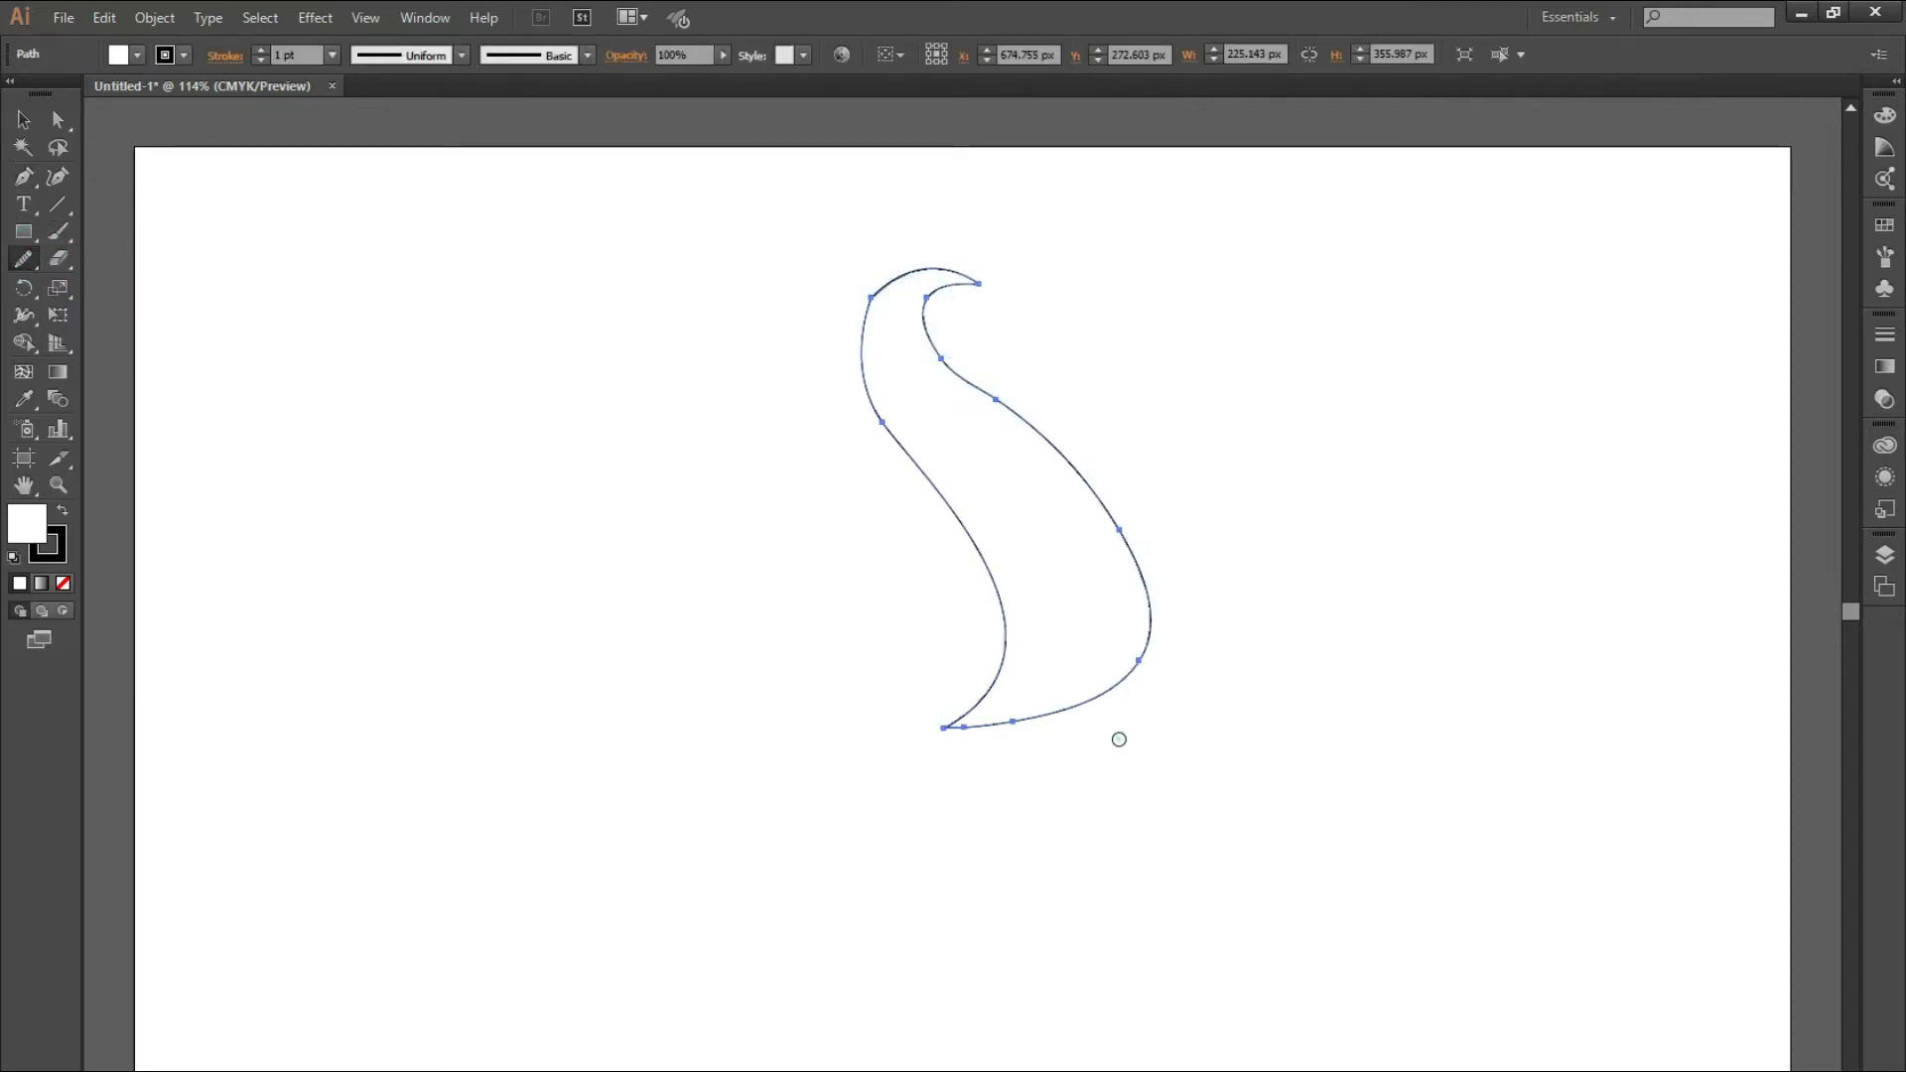
left_click_drag(989, 672, 857, 318)
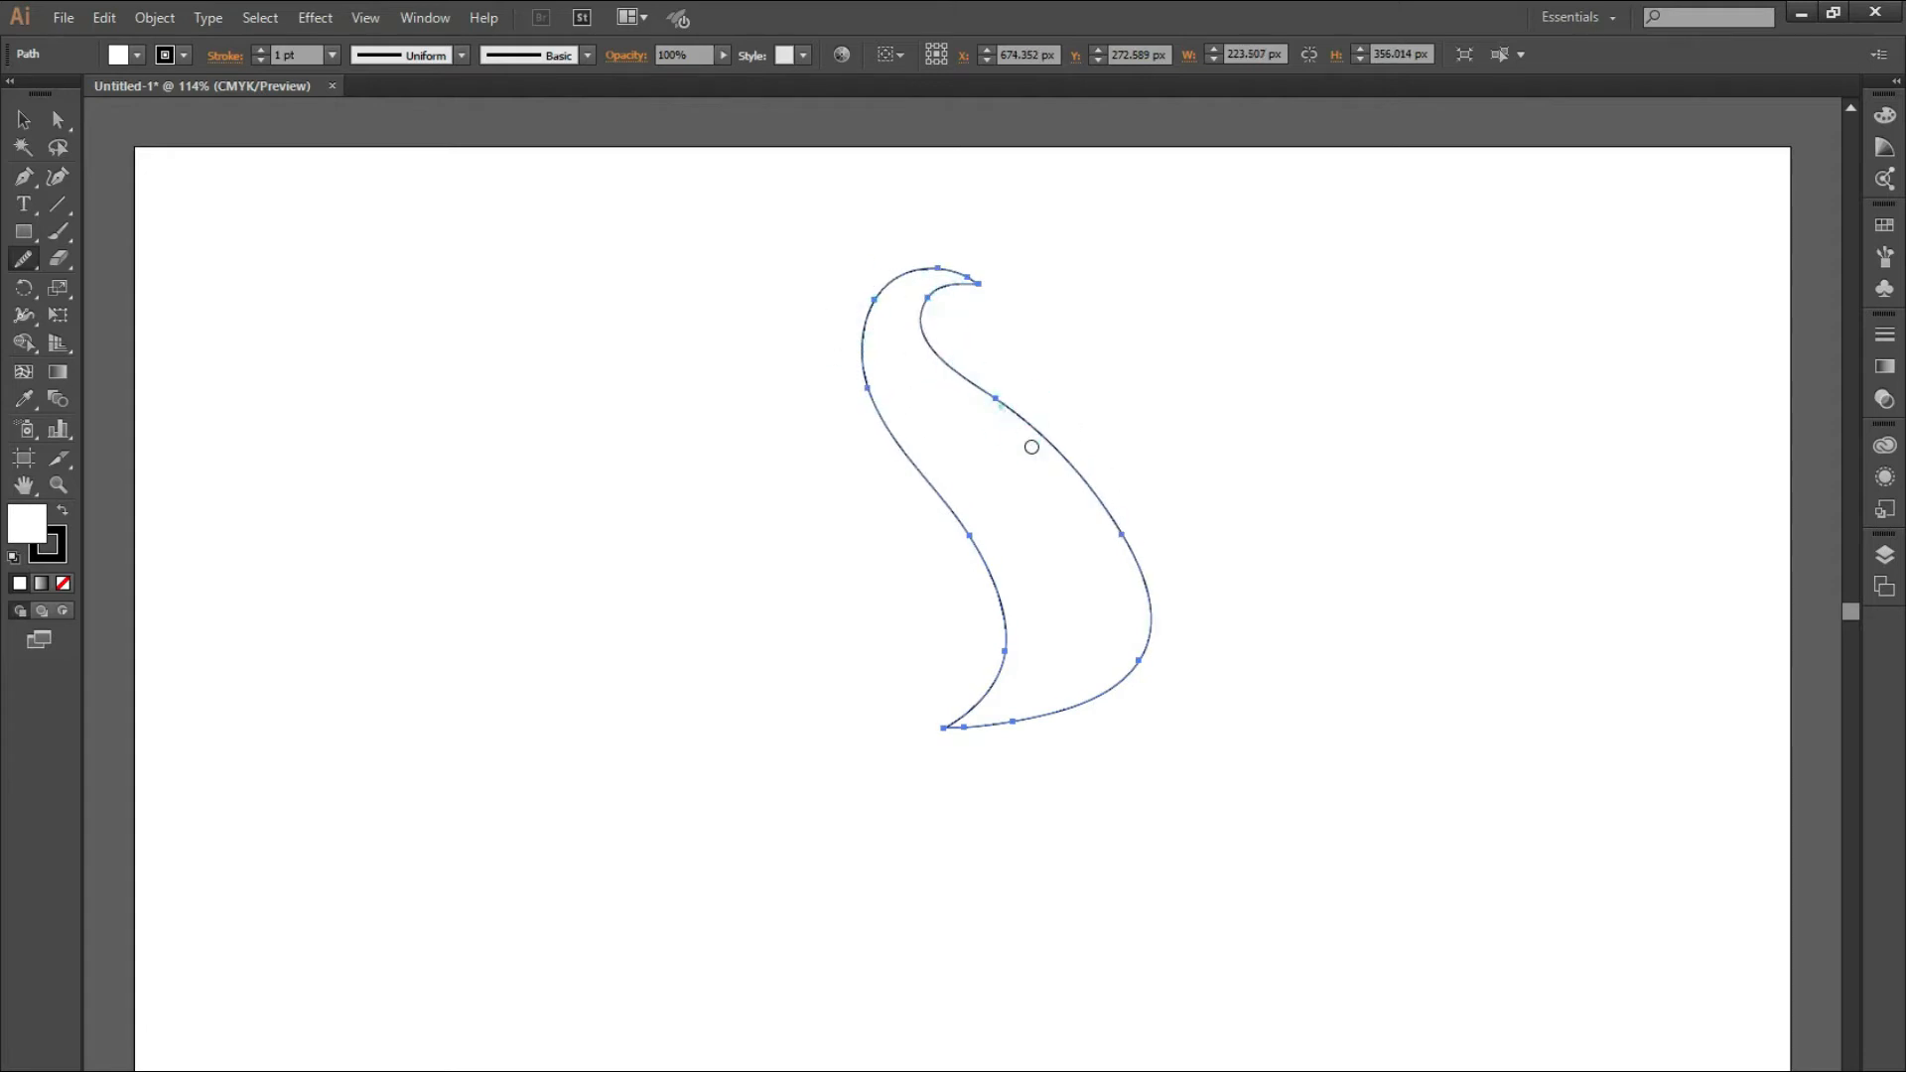
left_click_drag(1171, 698, 1171, 699)
left_click_drag(1051, 429, 961, 344)
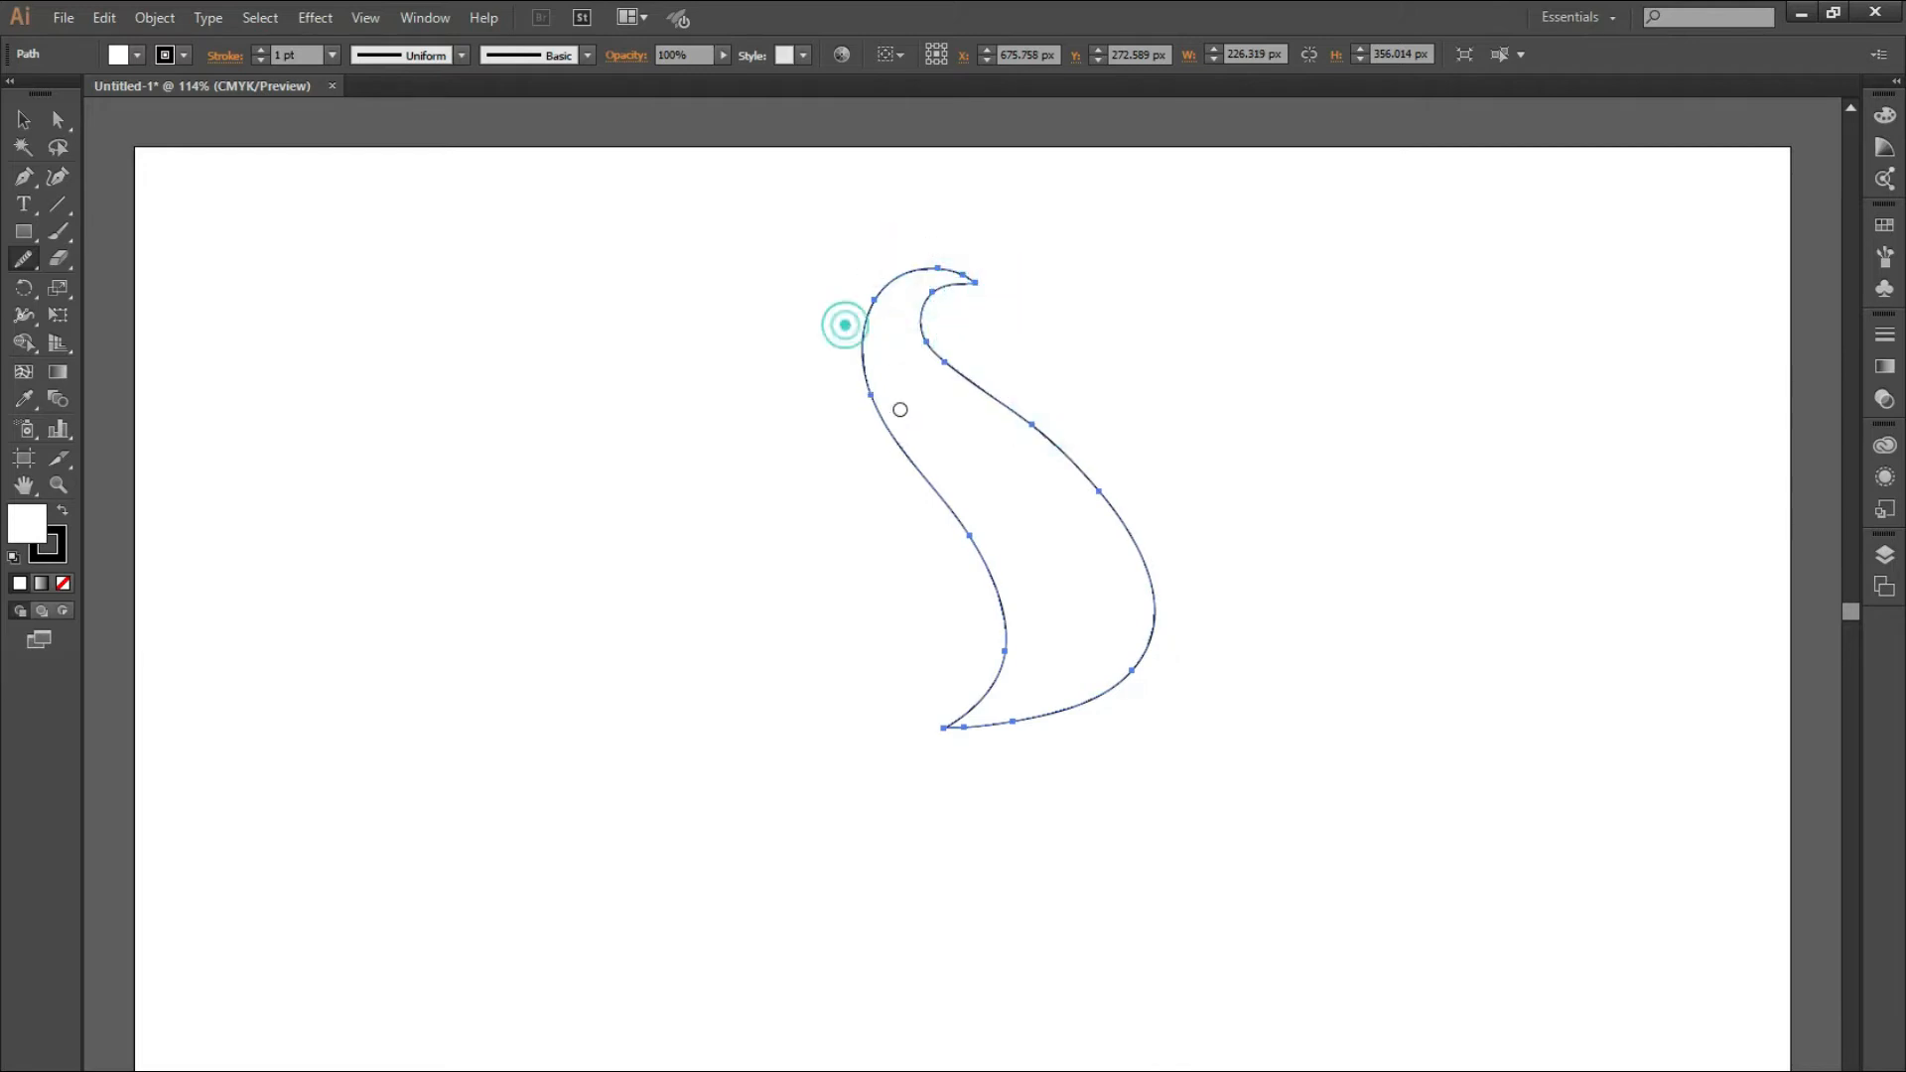
- Draw a closed rounded fold shape about 91 by 128 px over the top curl of the S shape with the Pen tool
left_click_drag(26, 178, 92, 178)
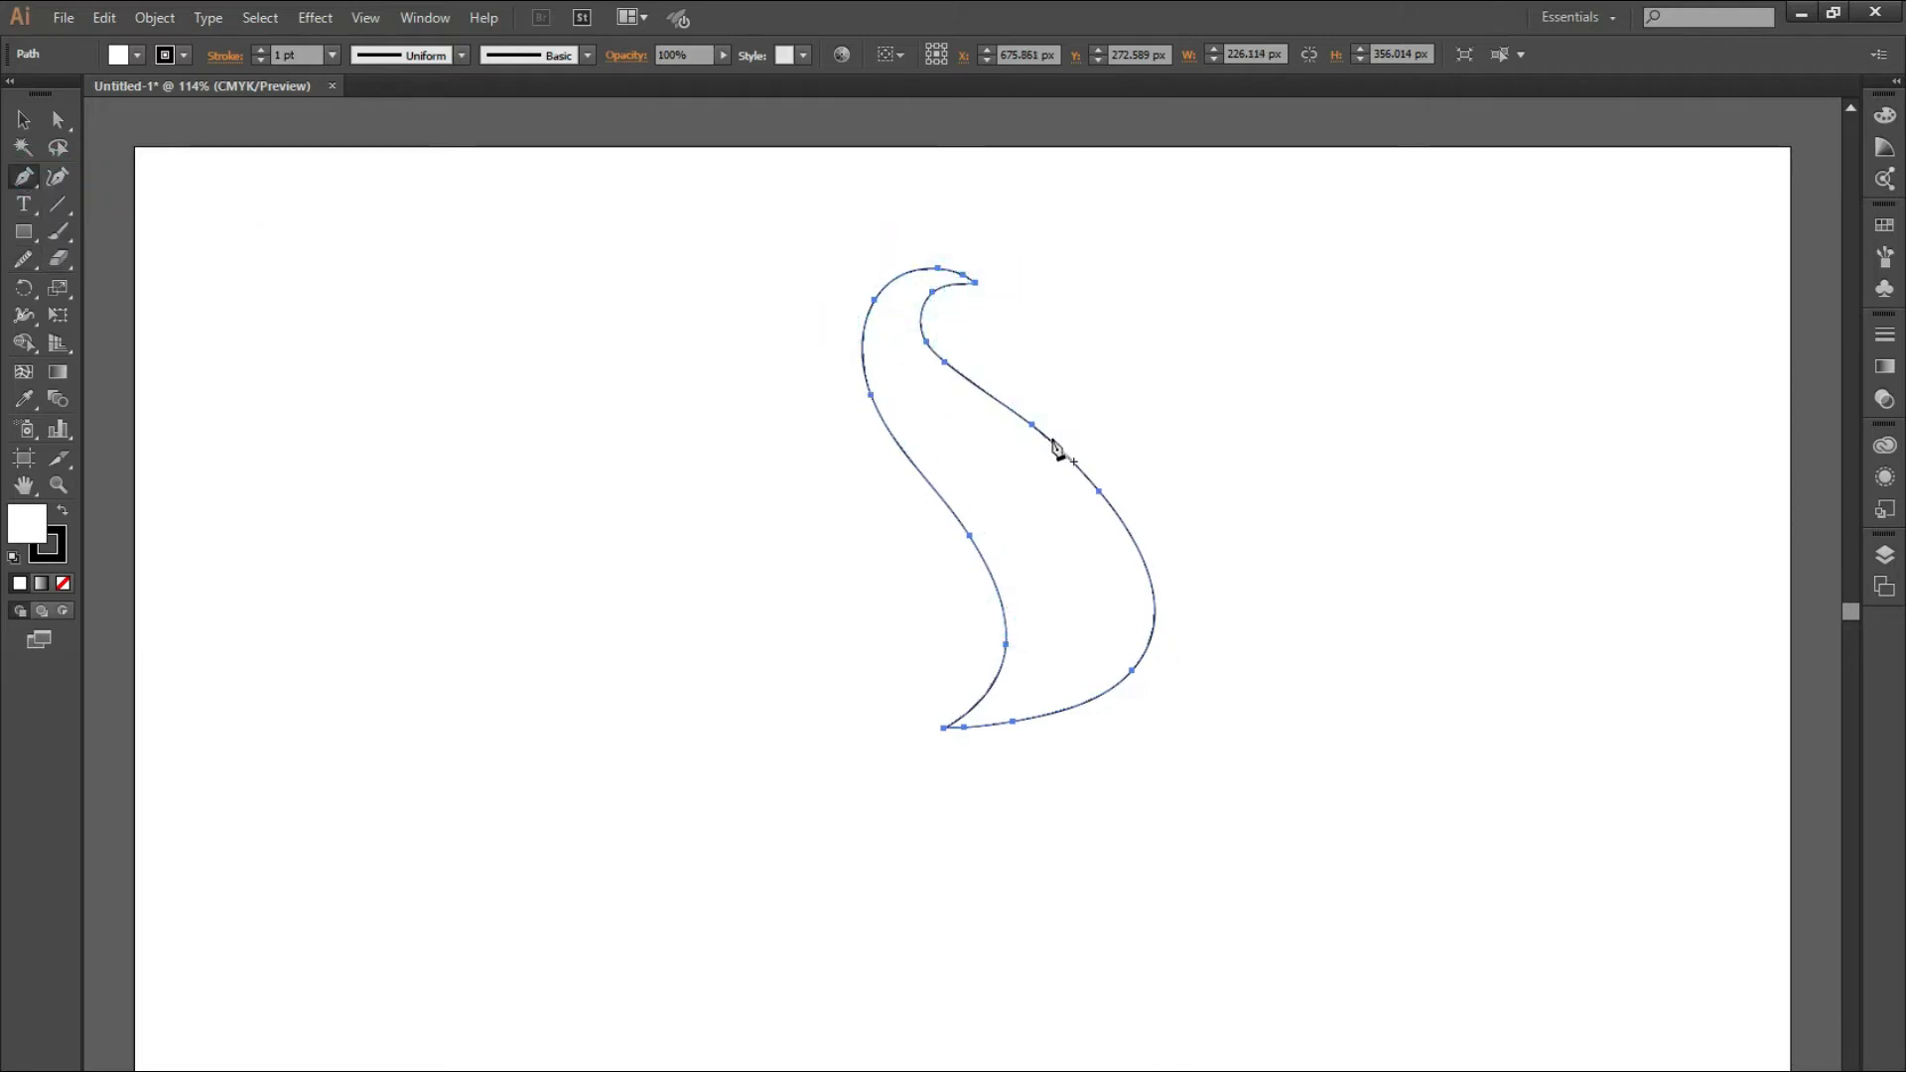
left_click(1015, 415)
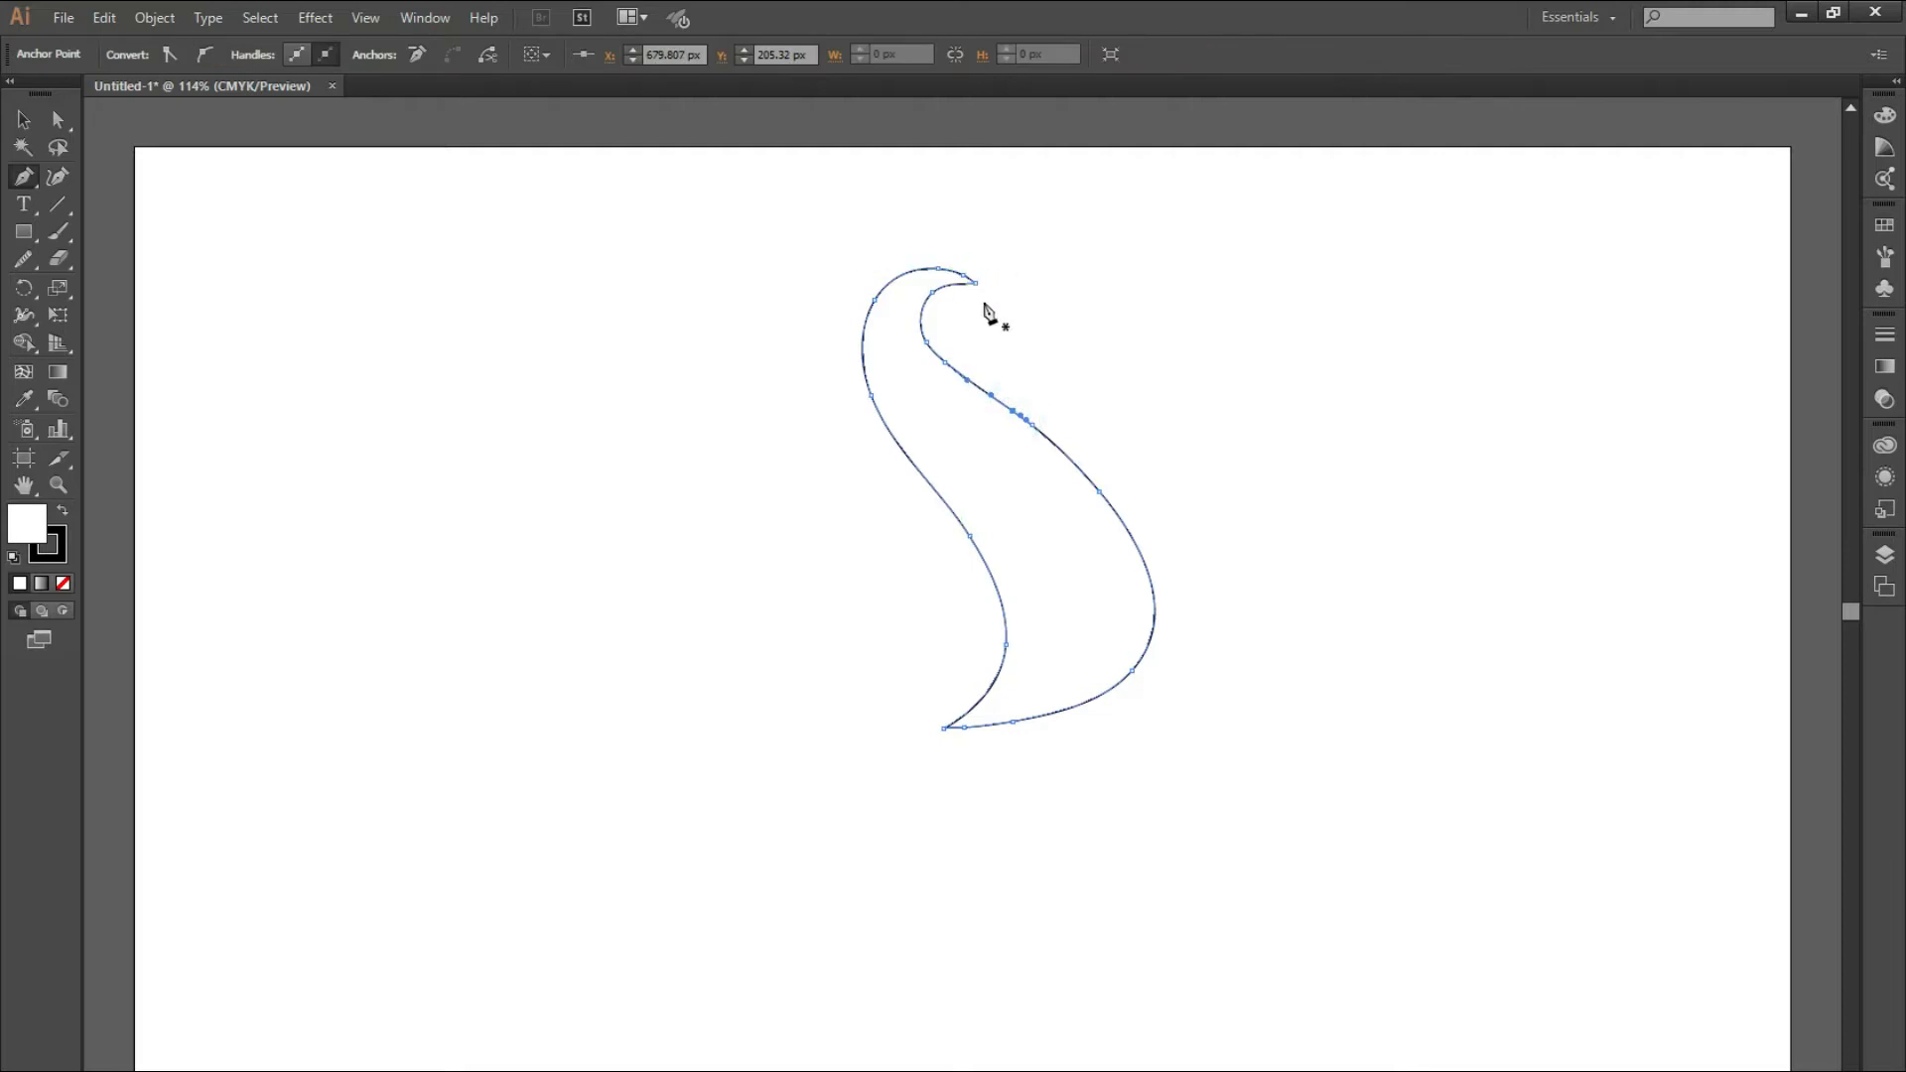
left_click(1009, 443)
left_click_drag(936, 278, 835, 296)
left_click(936, 428)
left_click(1003, 442)
- Send the rounded fold shape to the back so it sits behind the S shape
left_click(23, 119)
right_click(991, 335)
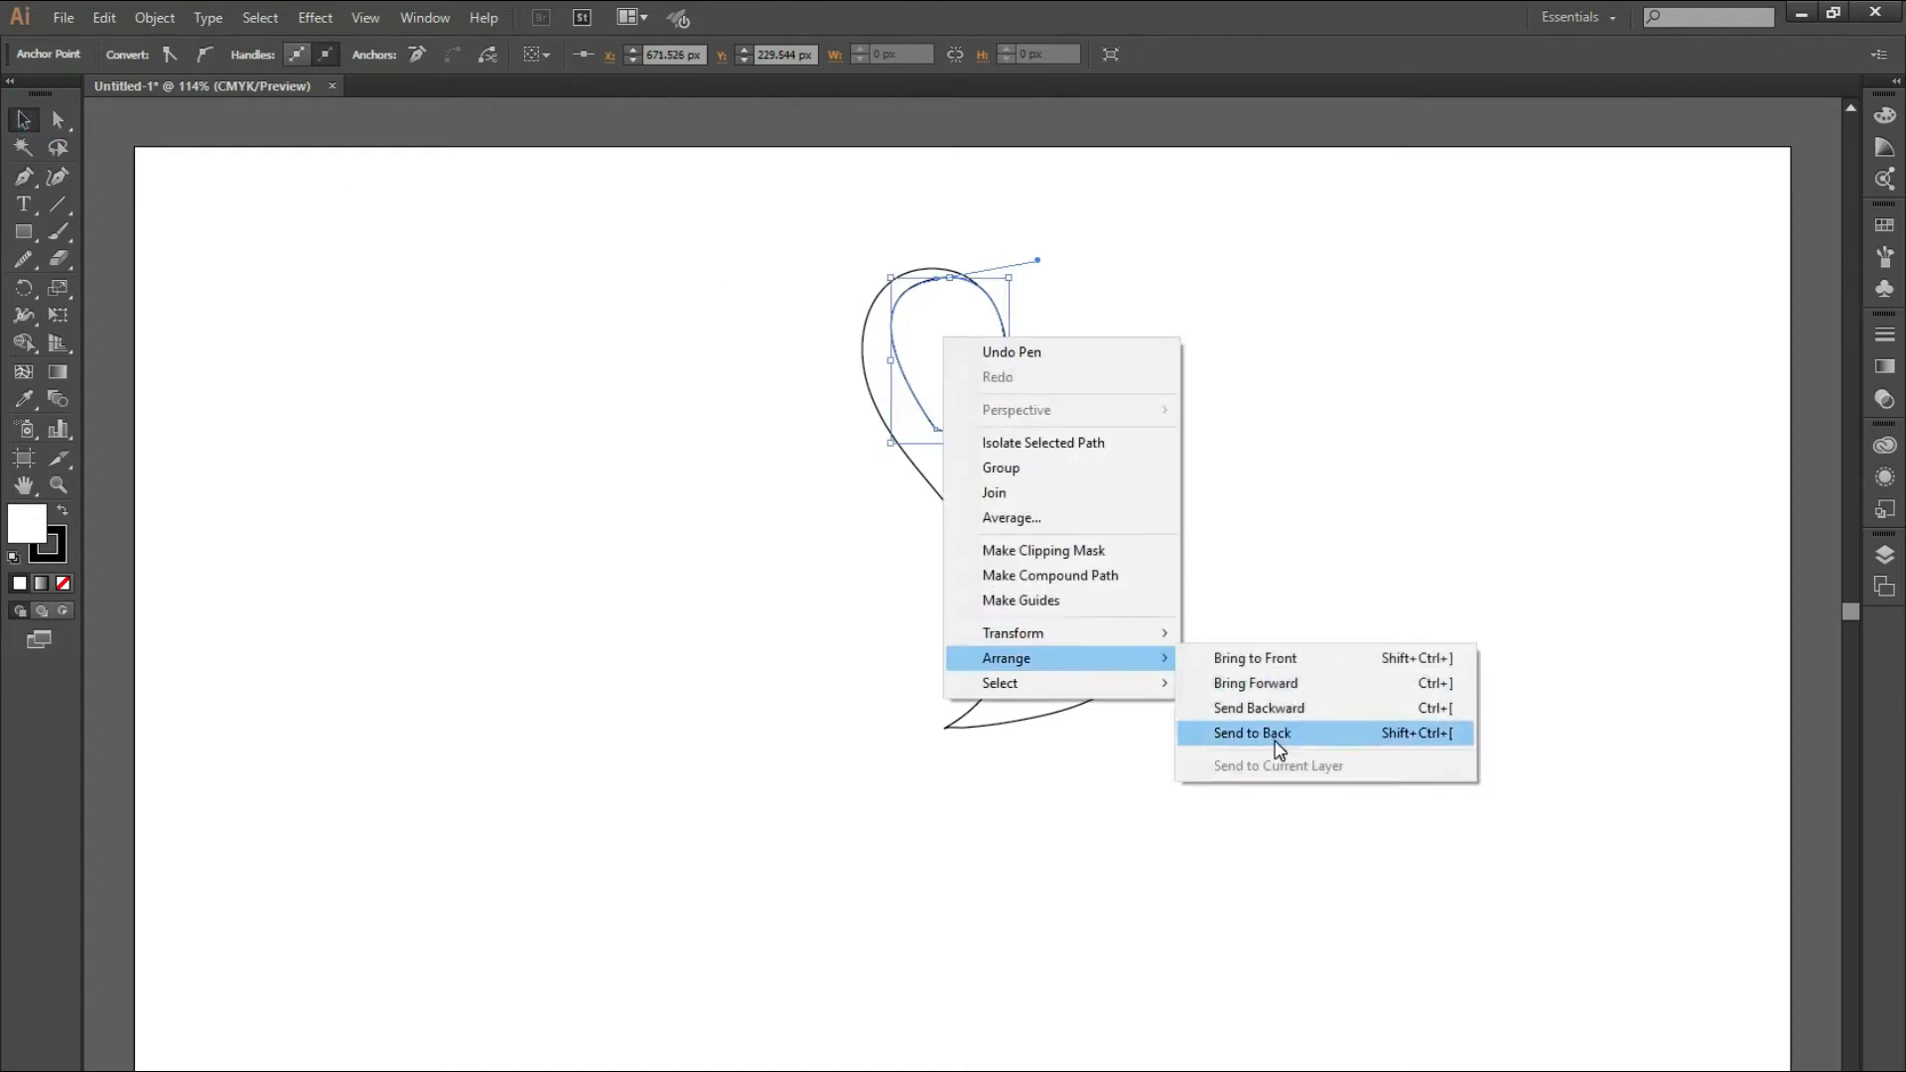
left_click(1234, 736)
left_click(1252, 419)
left_click(961, 326)
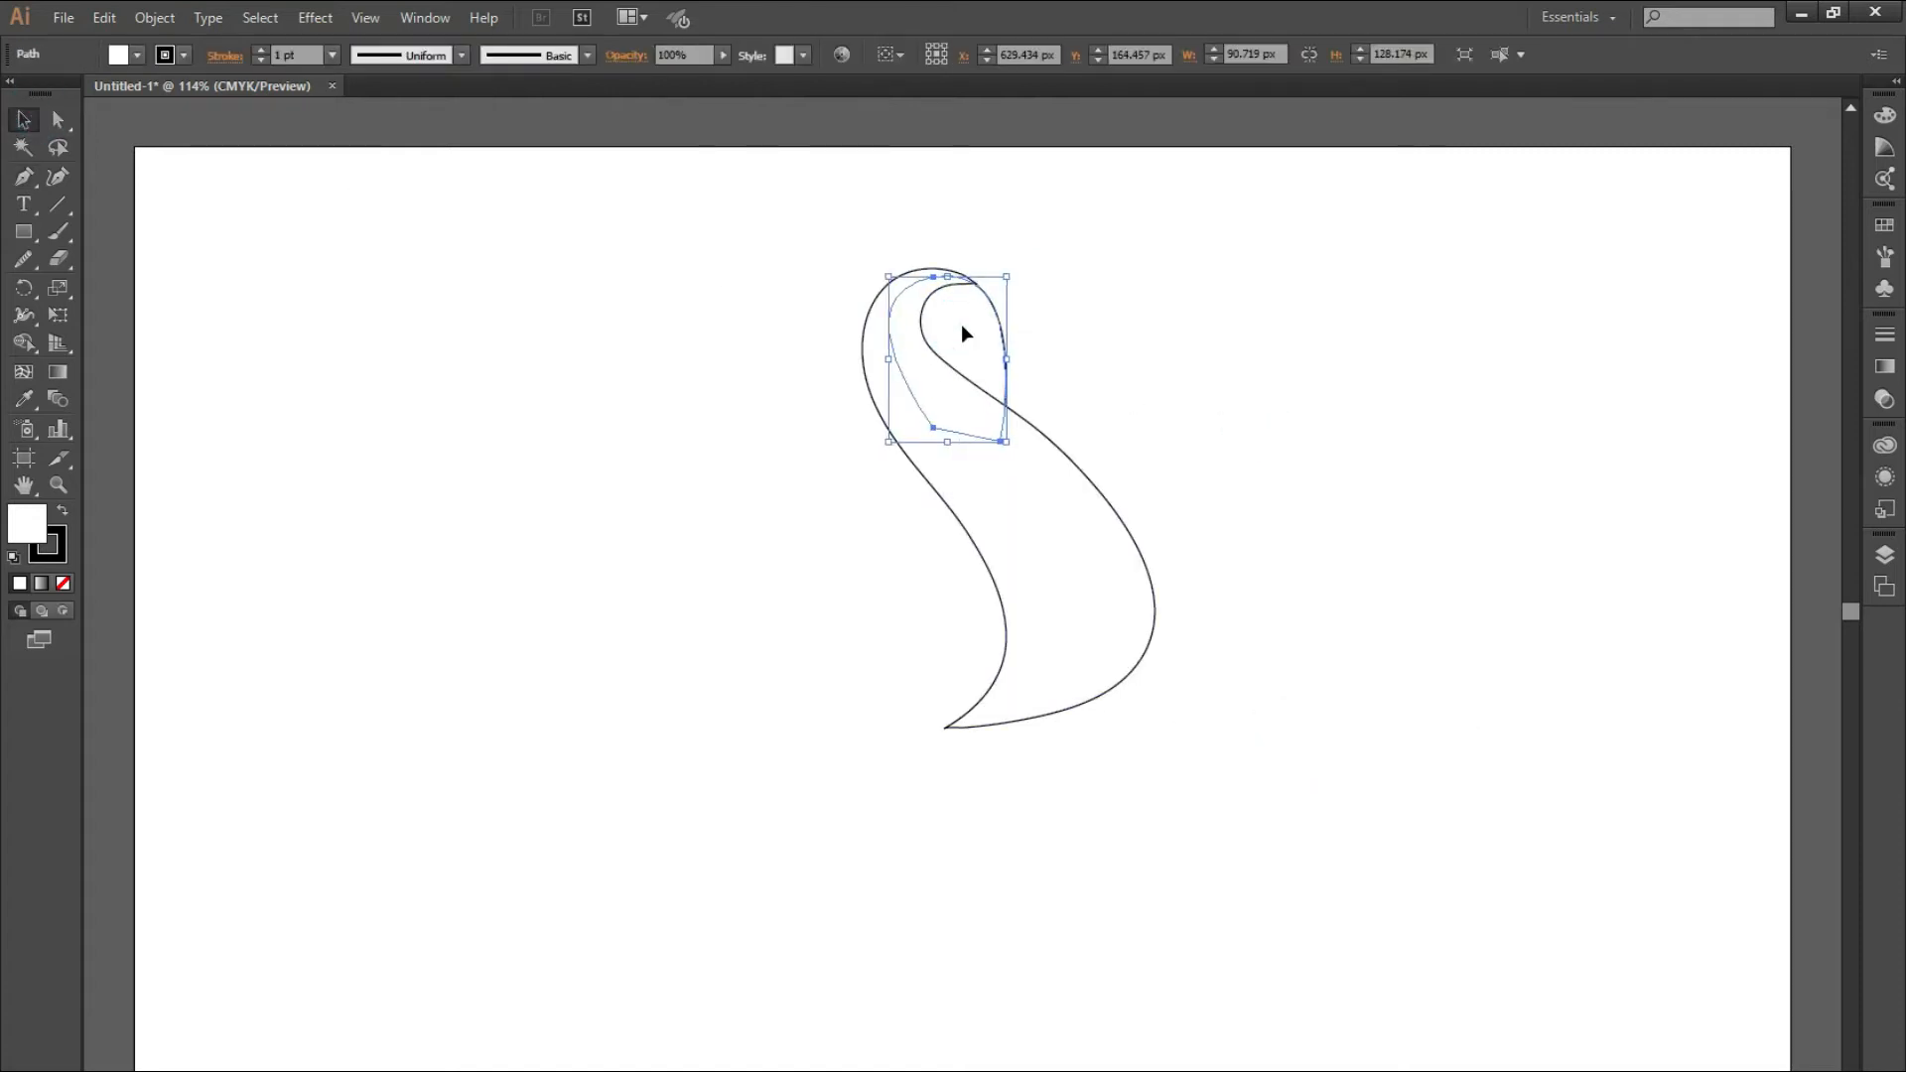
left_click(1240, 451)
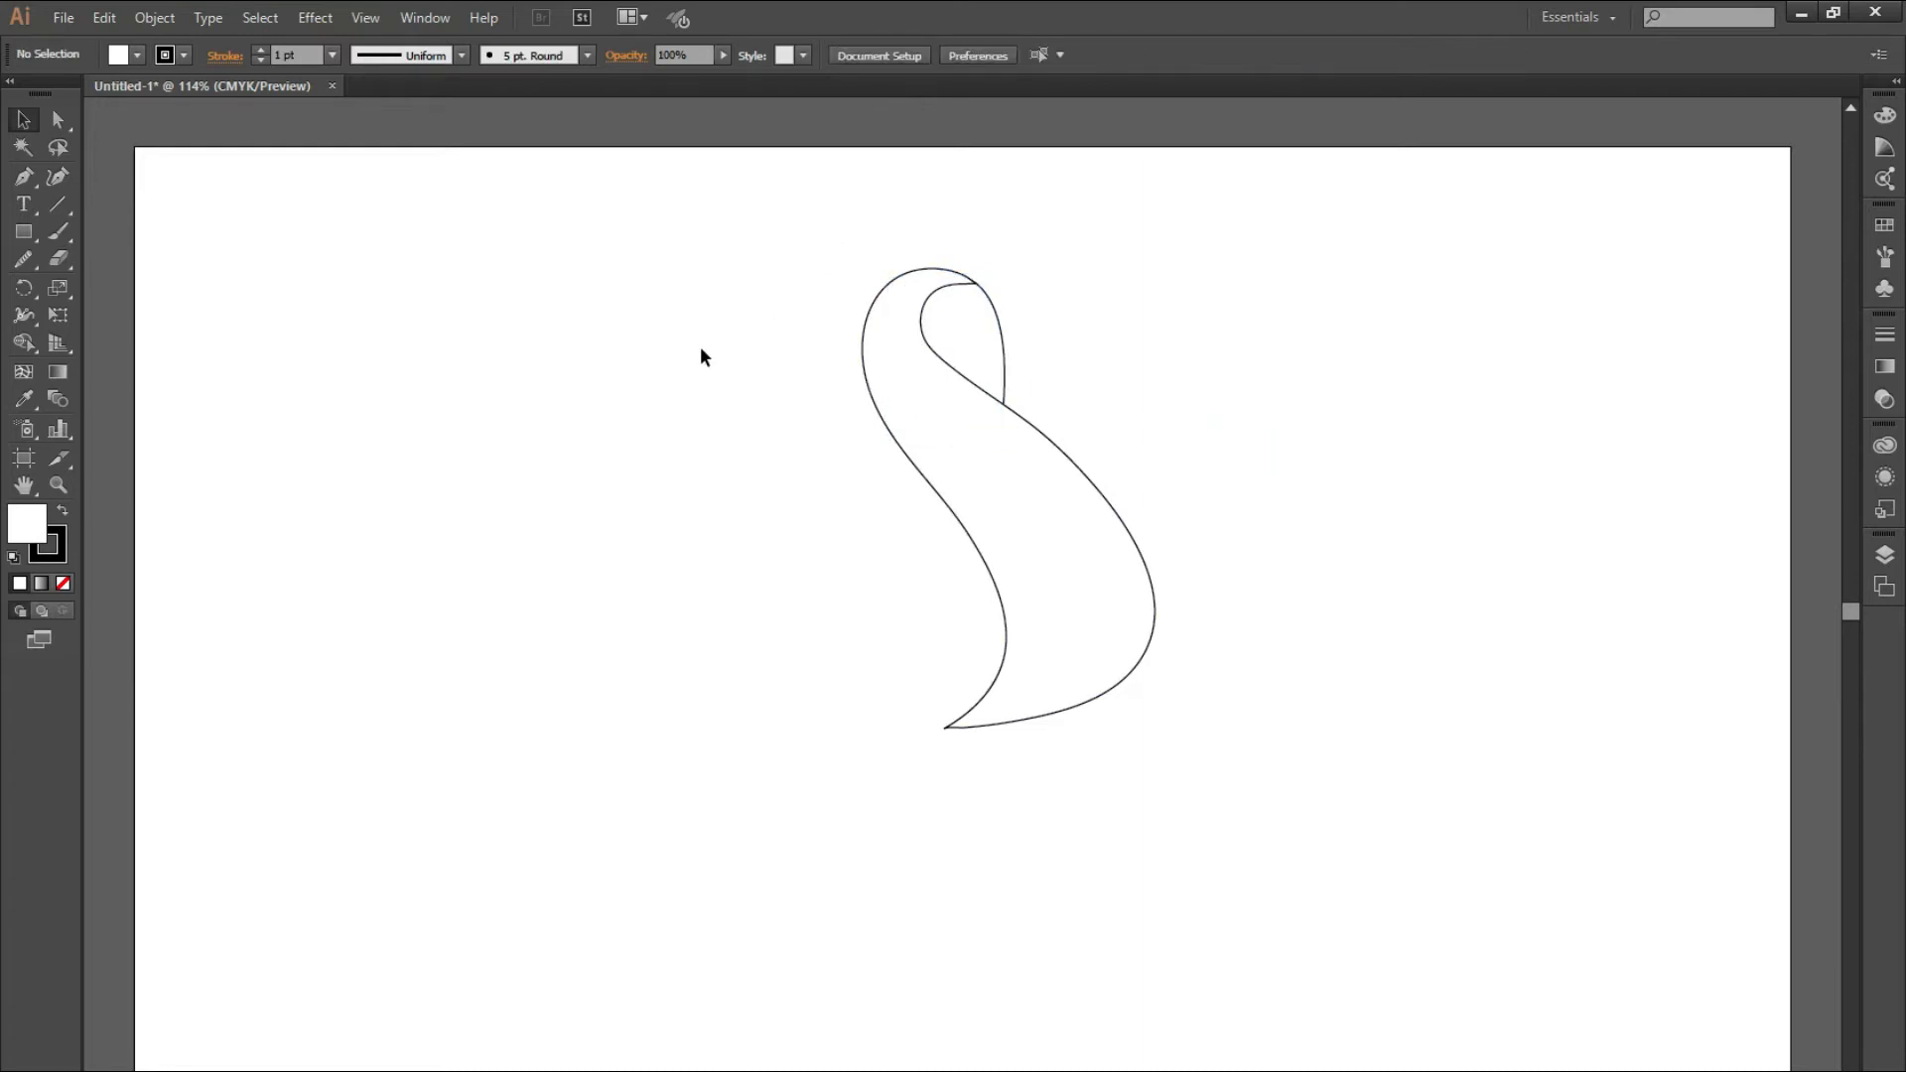
- Draw a closed wavy ribbon with the Pen tool, running from the S shape's lower end to a pointed tip at its lower left
left_click(23, 177)
left_click_drag(837, 667, 884, 706)
mouse_move(1106, 690)
left_mouse_down()
mouse_move(1255, 617)
mouse_move(1286, 624)
left_mouse_up()
left_click(1107, 690)
left_click_drag(1107, 690, 757, 545)
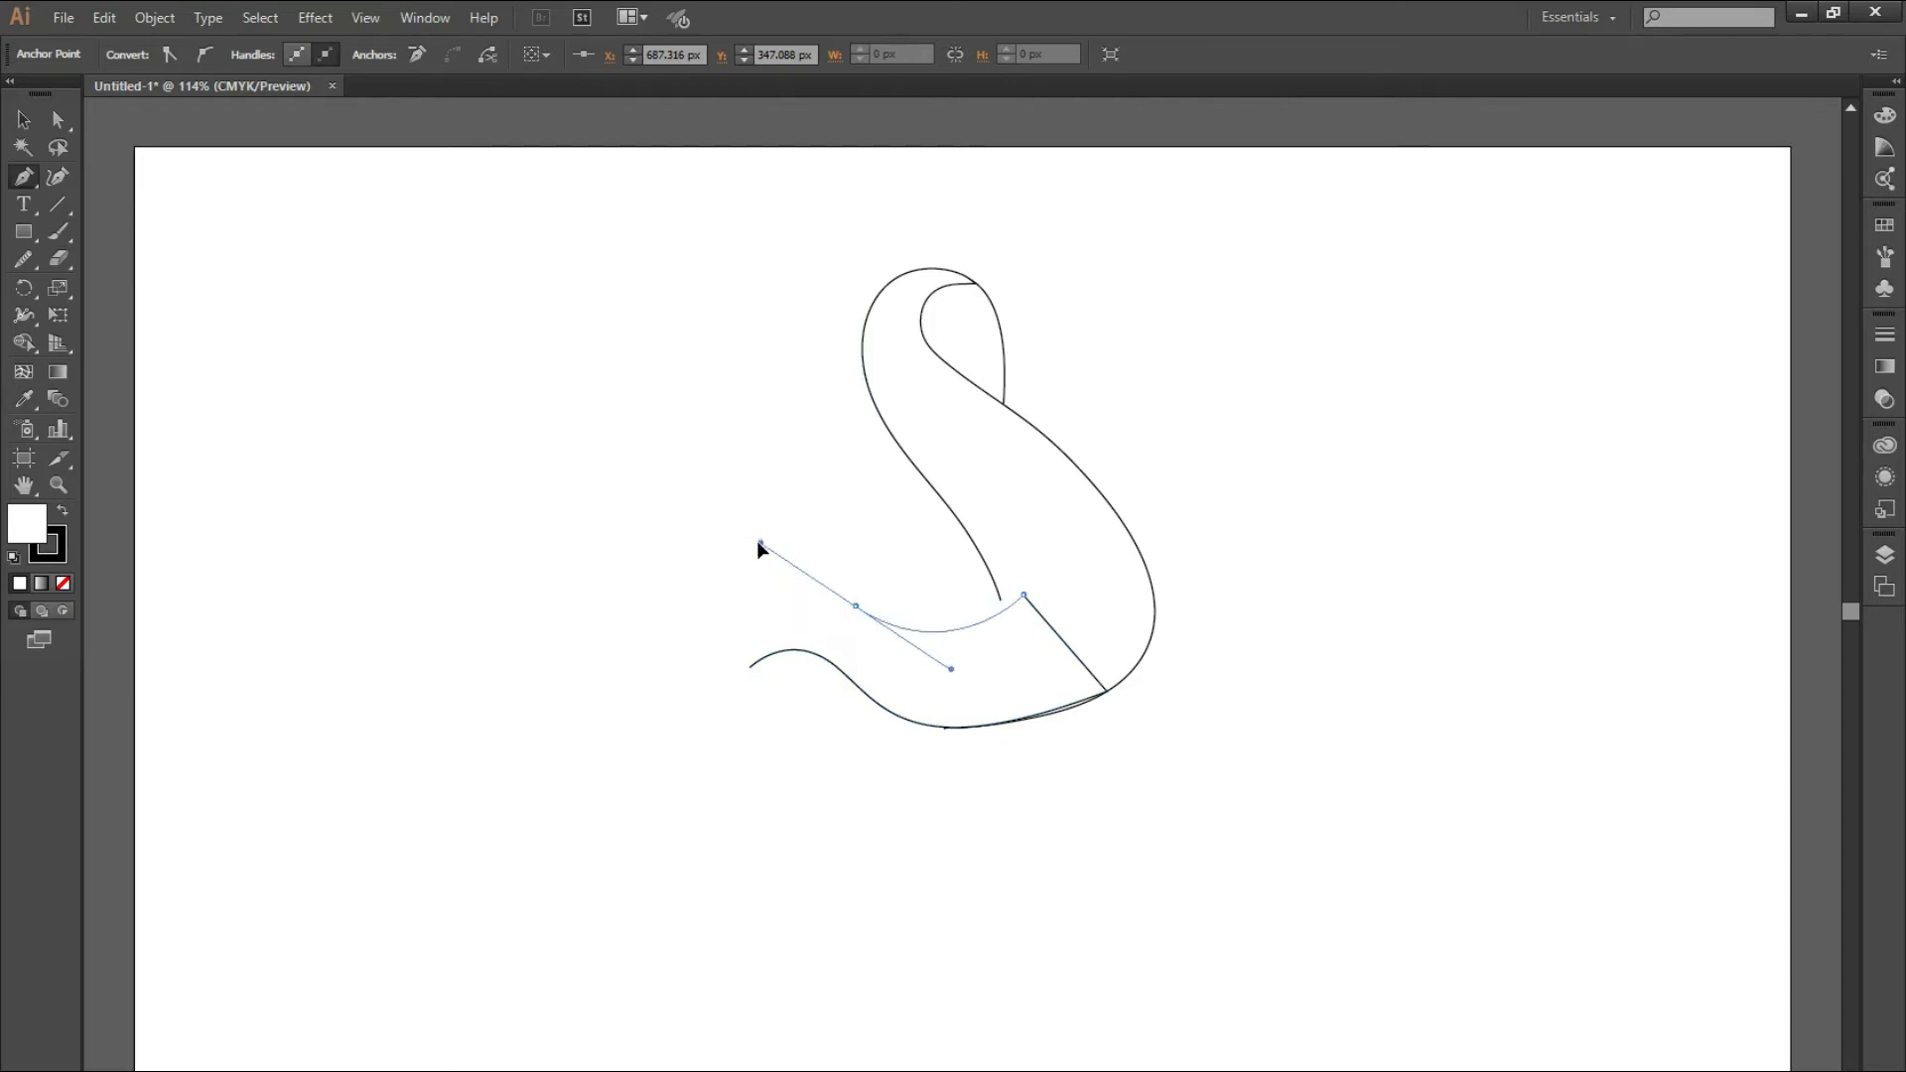
left_click_drag(749, 666, 735, 721)
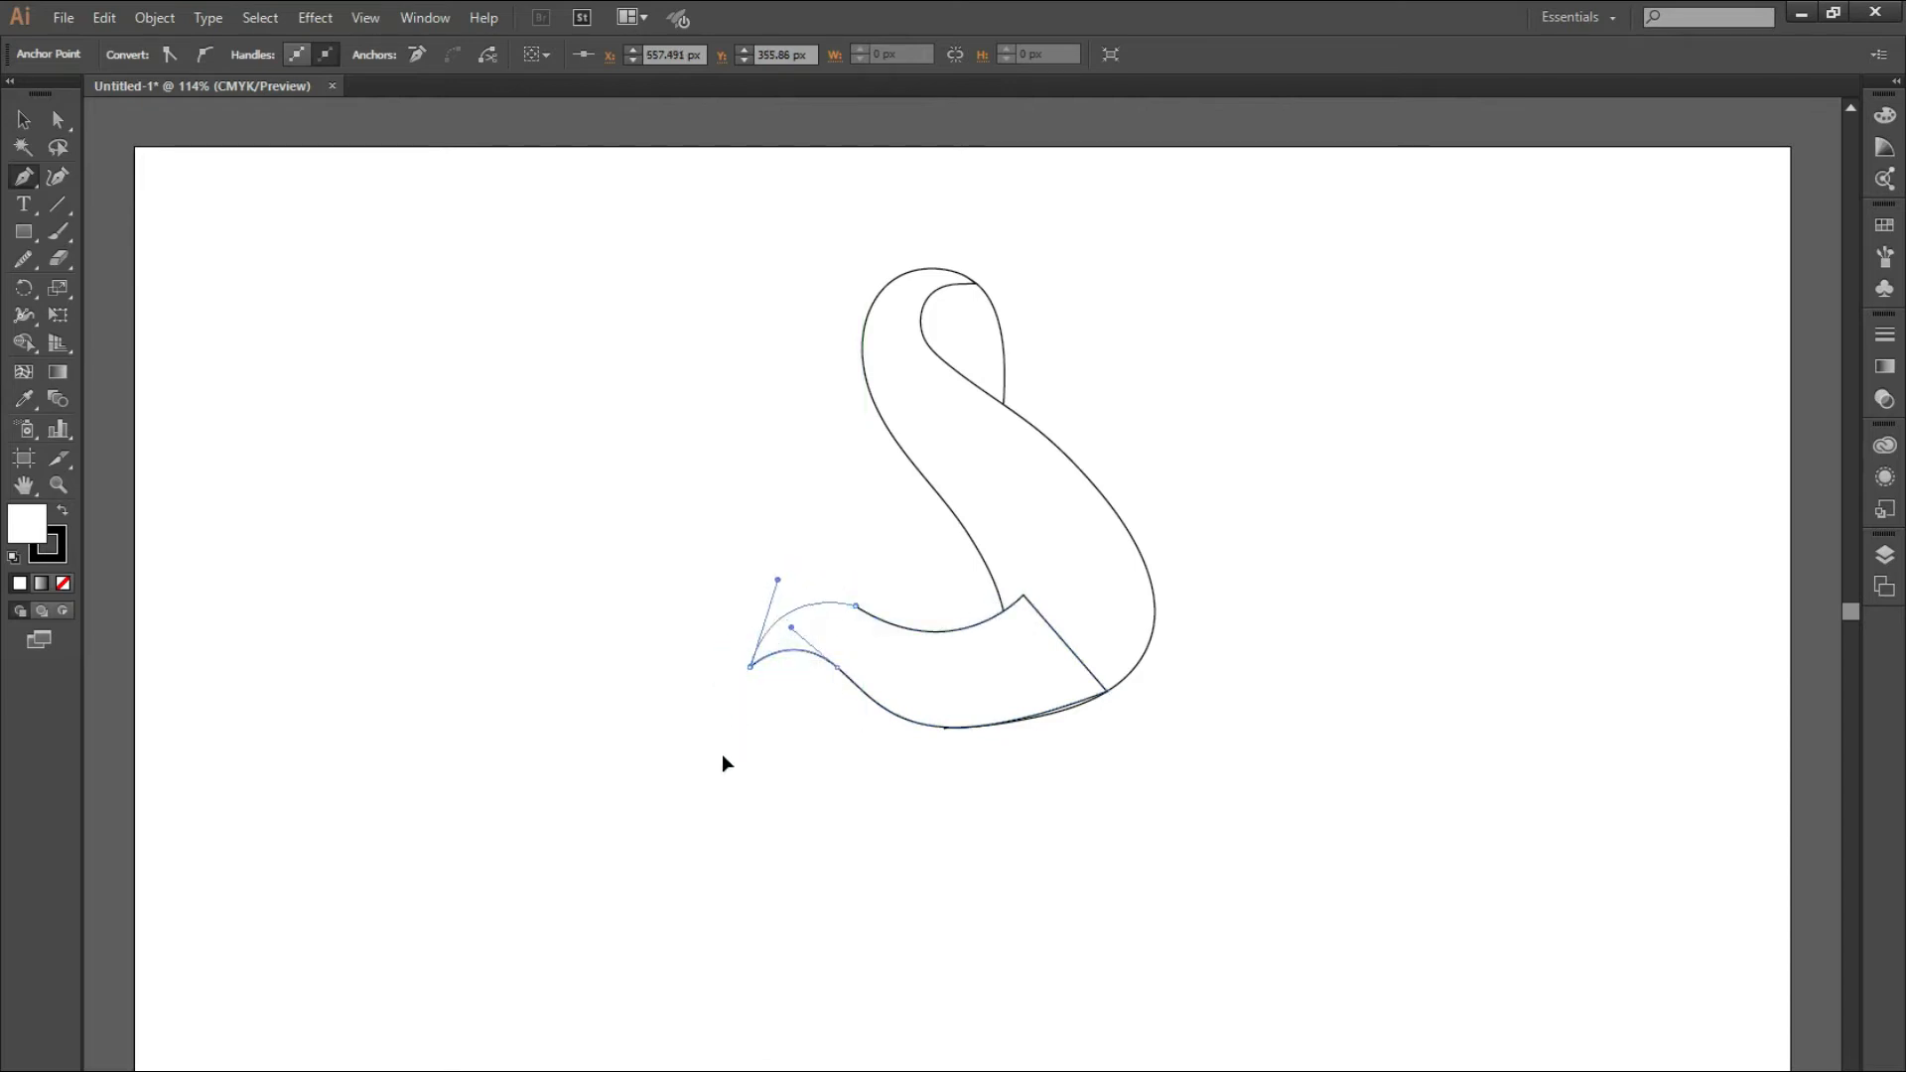
- Rotate and reposition the wavy ribbon slightly to fit the base of the S shape, and smooth its upper and lower edges
key("v")
left_click(915, 666)
left_click_drag(740, 577, 741, 562)
key("Down")
left_click_drag(718, 645, 747, 647)
key("n")
left_click_drag(892, 613, 819, 588)
left_click_drag(1046, 734, 936, 731)
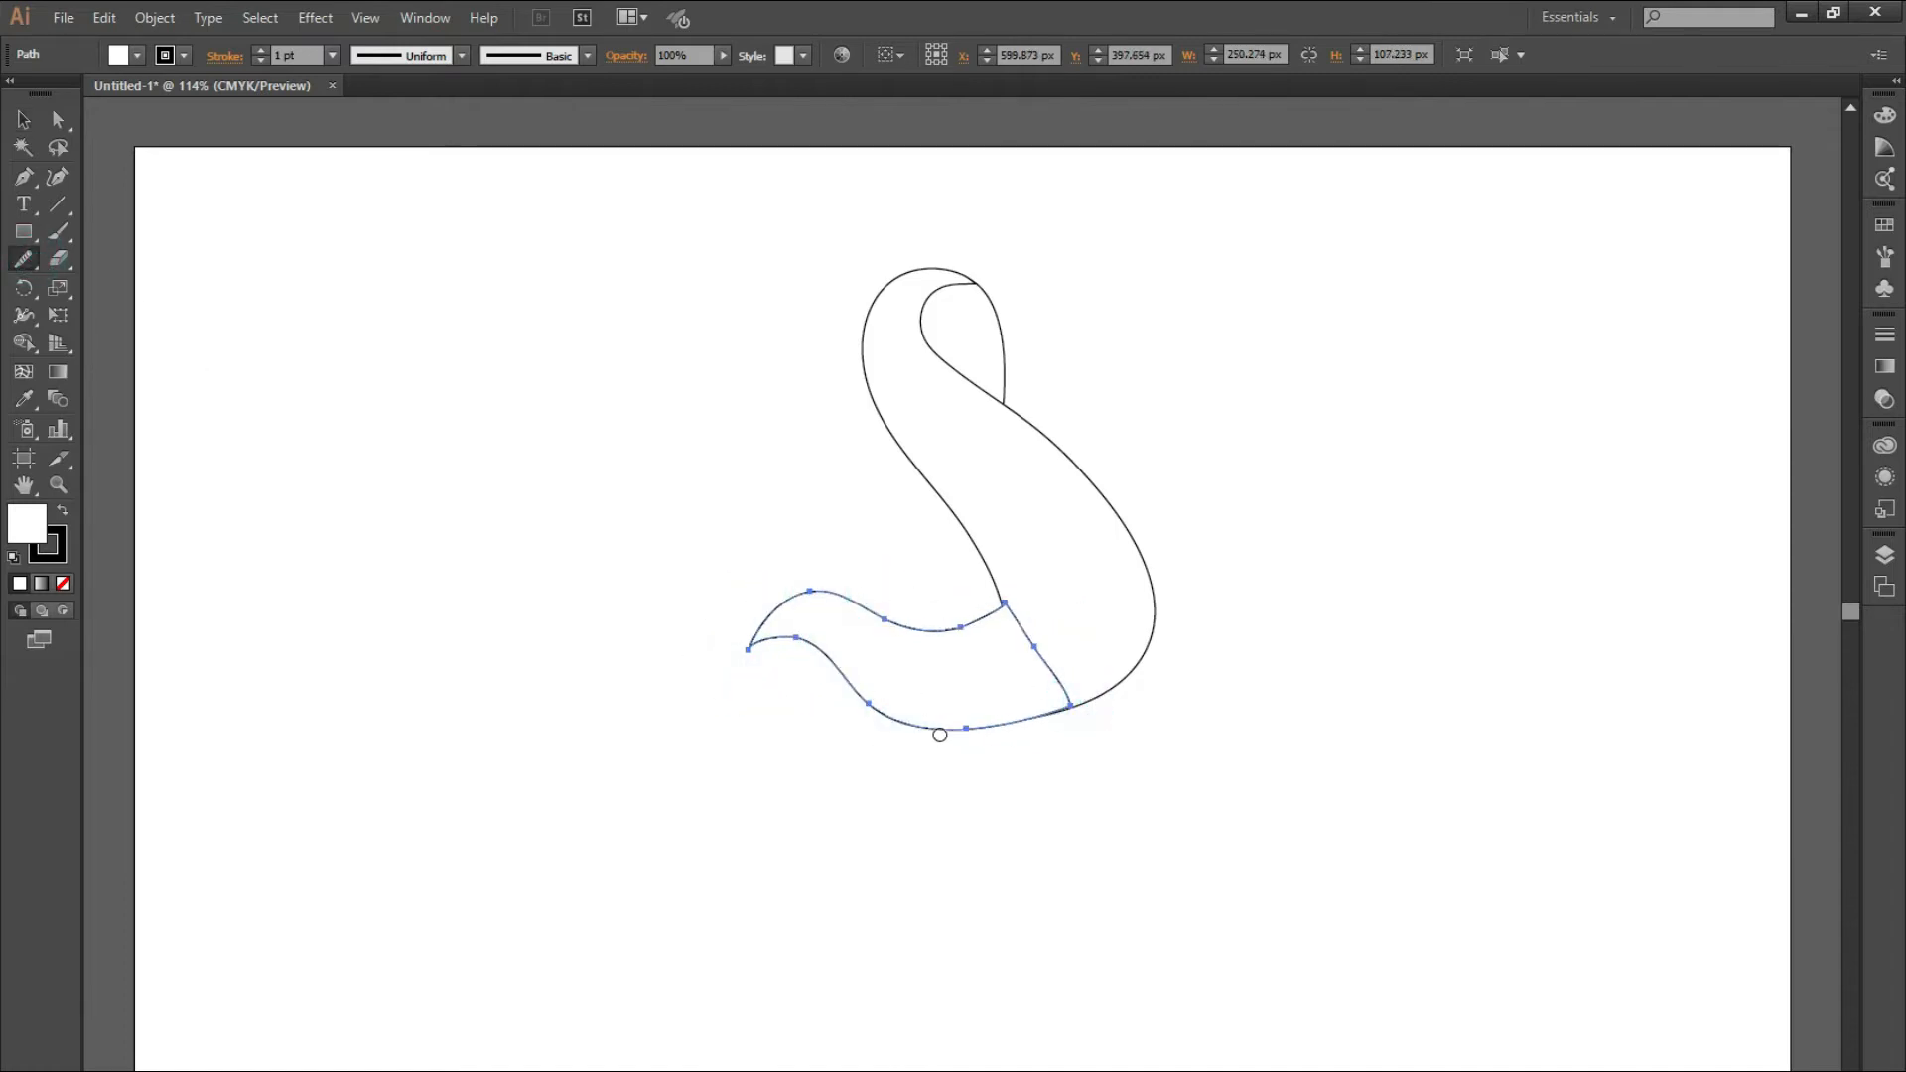
- Send the wavy ribbon behind the S shape and nudge it up 1 px to align their lower edges
left_click(23, 119)
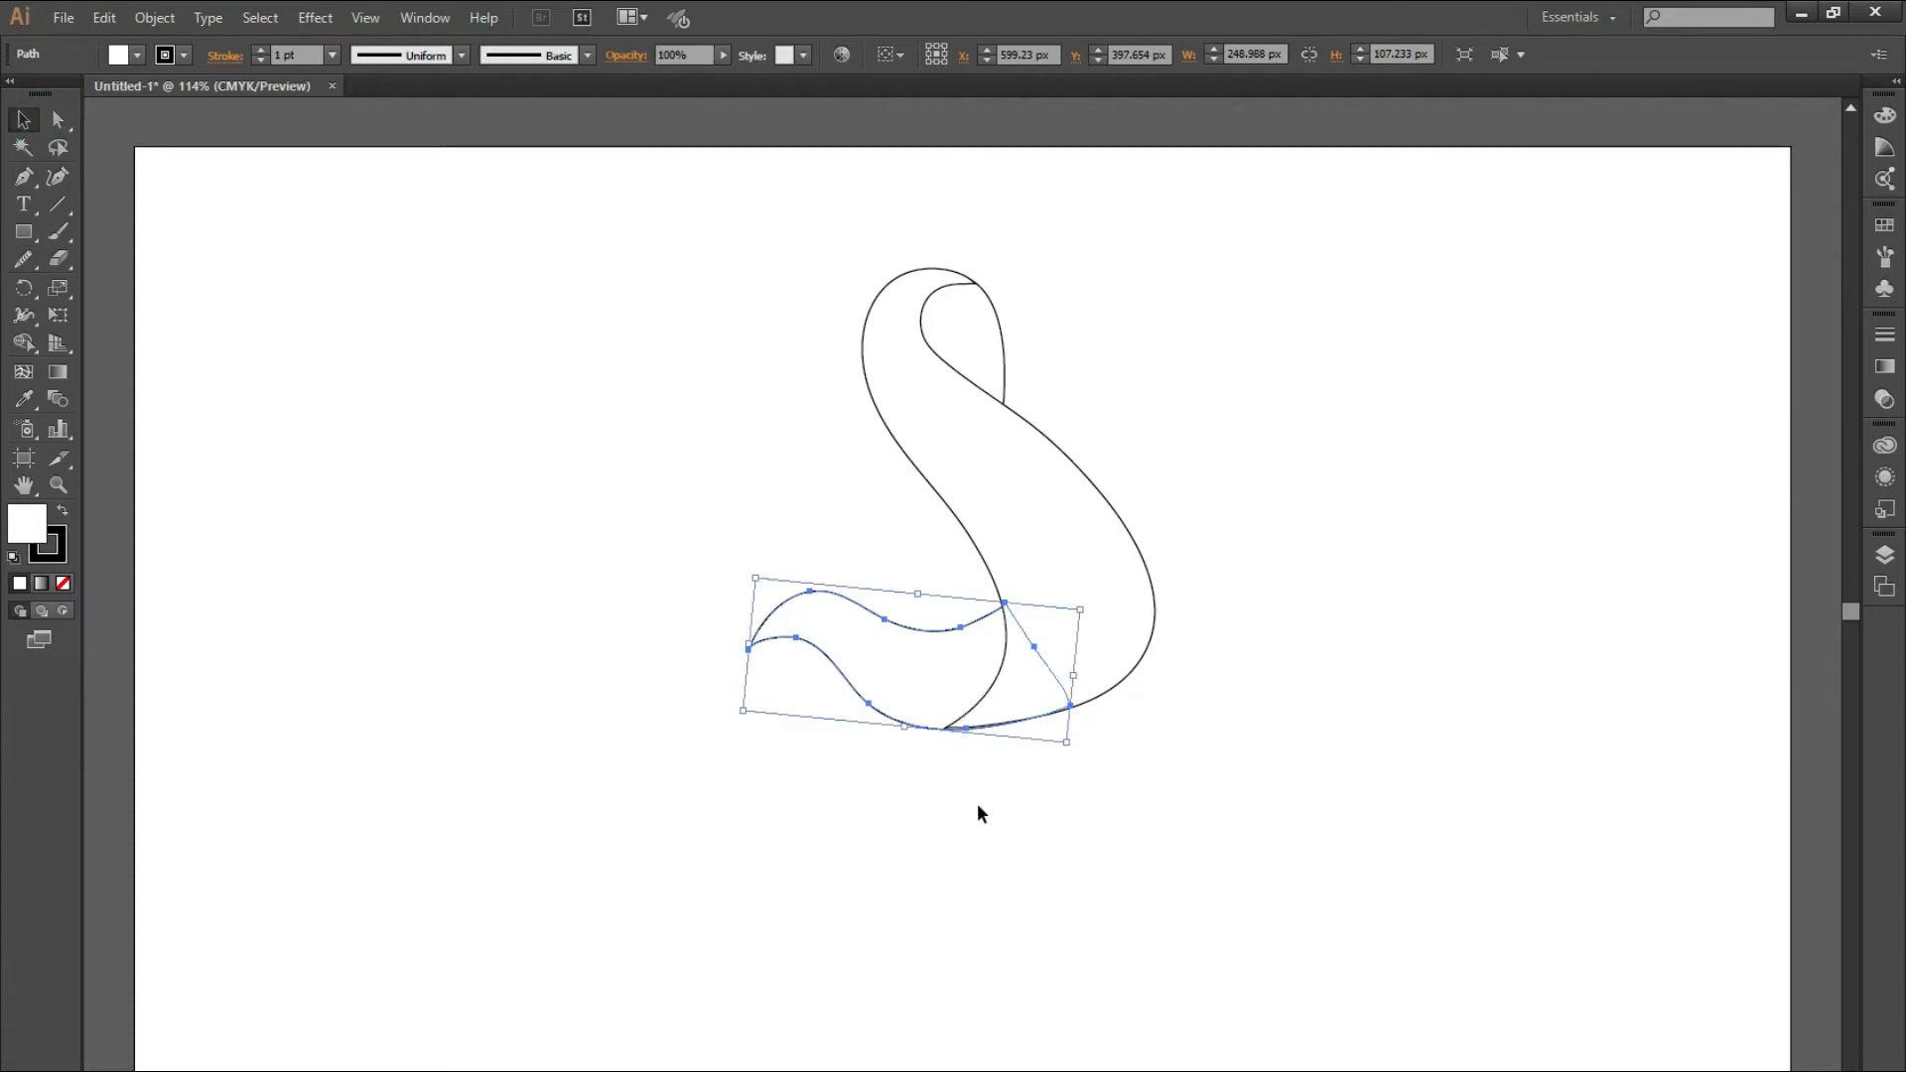
left_click(700, 721)
left_click(859, 664)
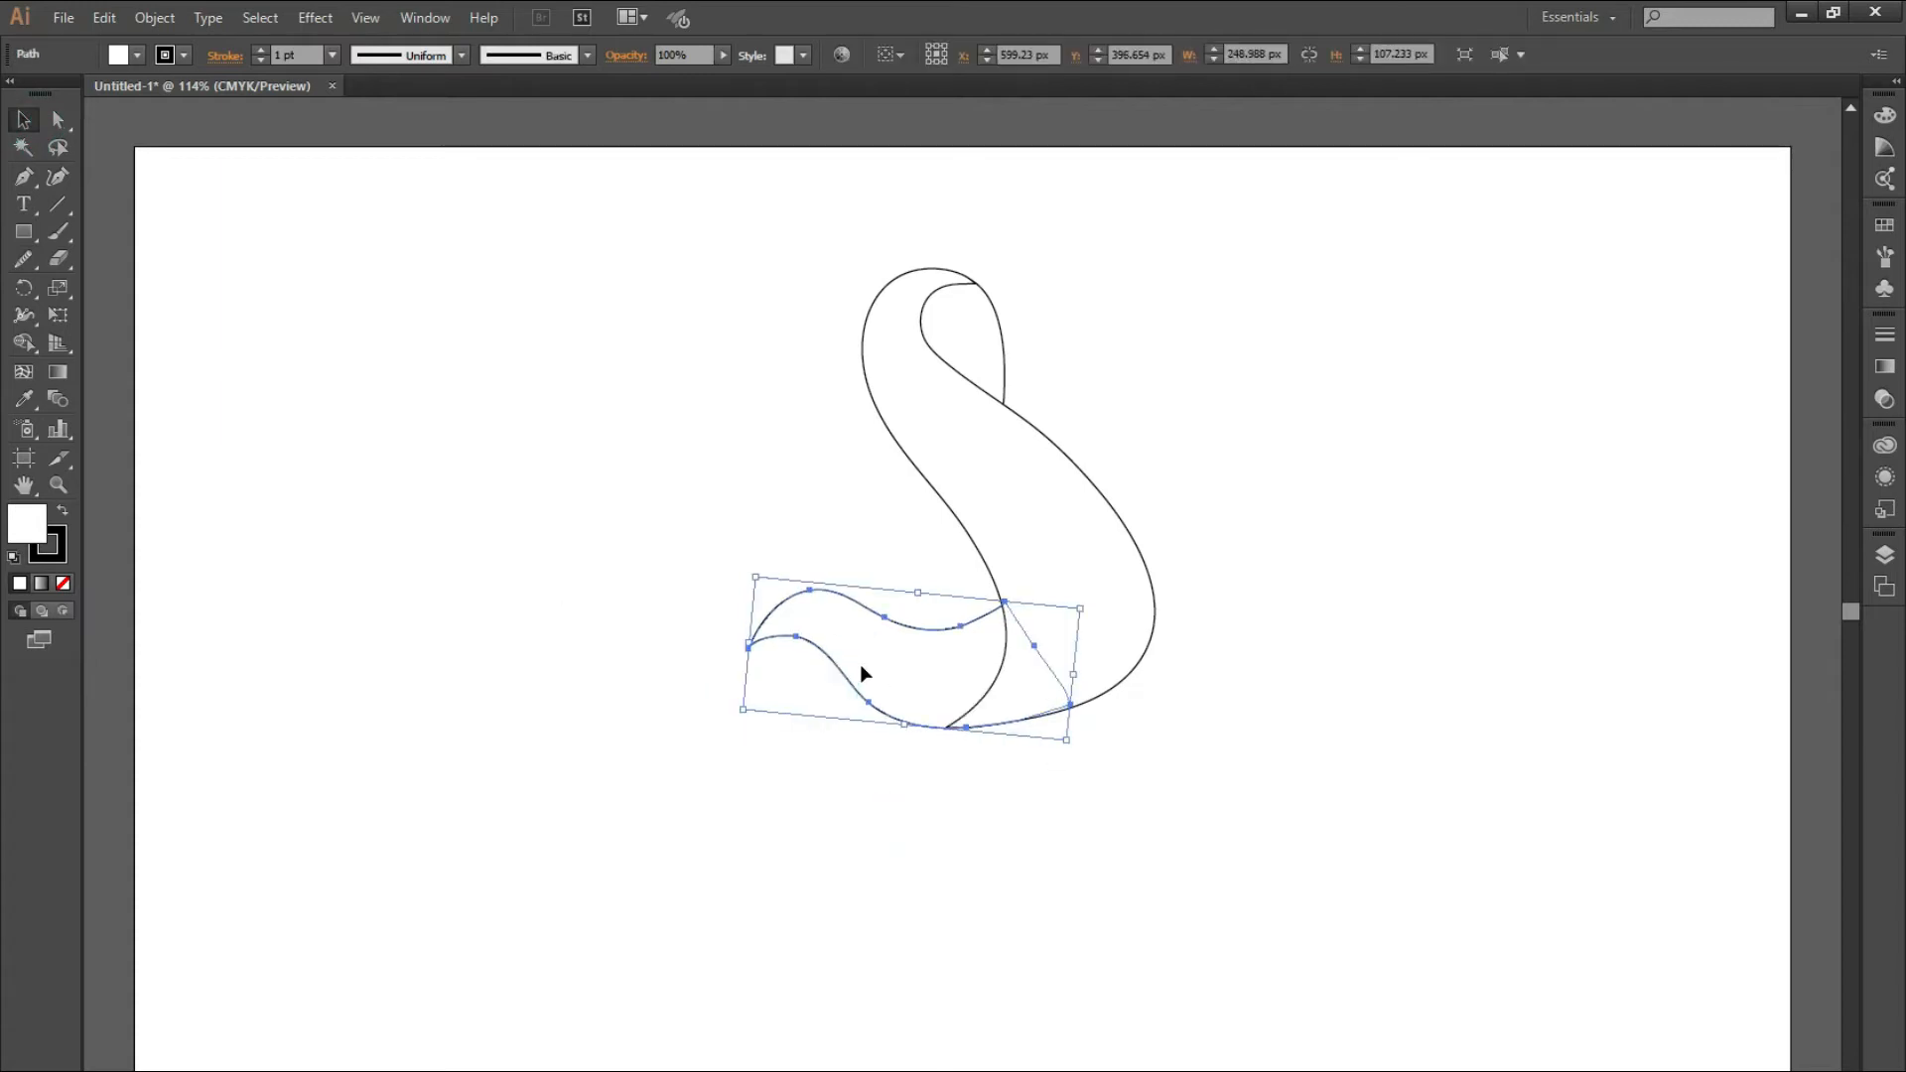
left_click(852, 816)
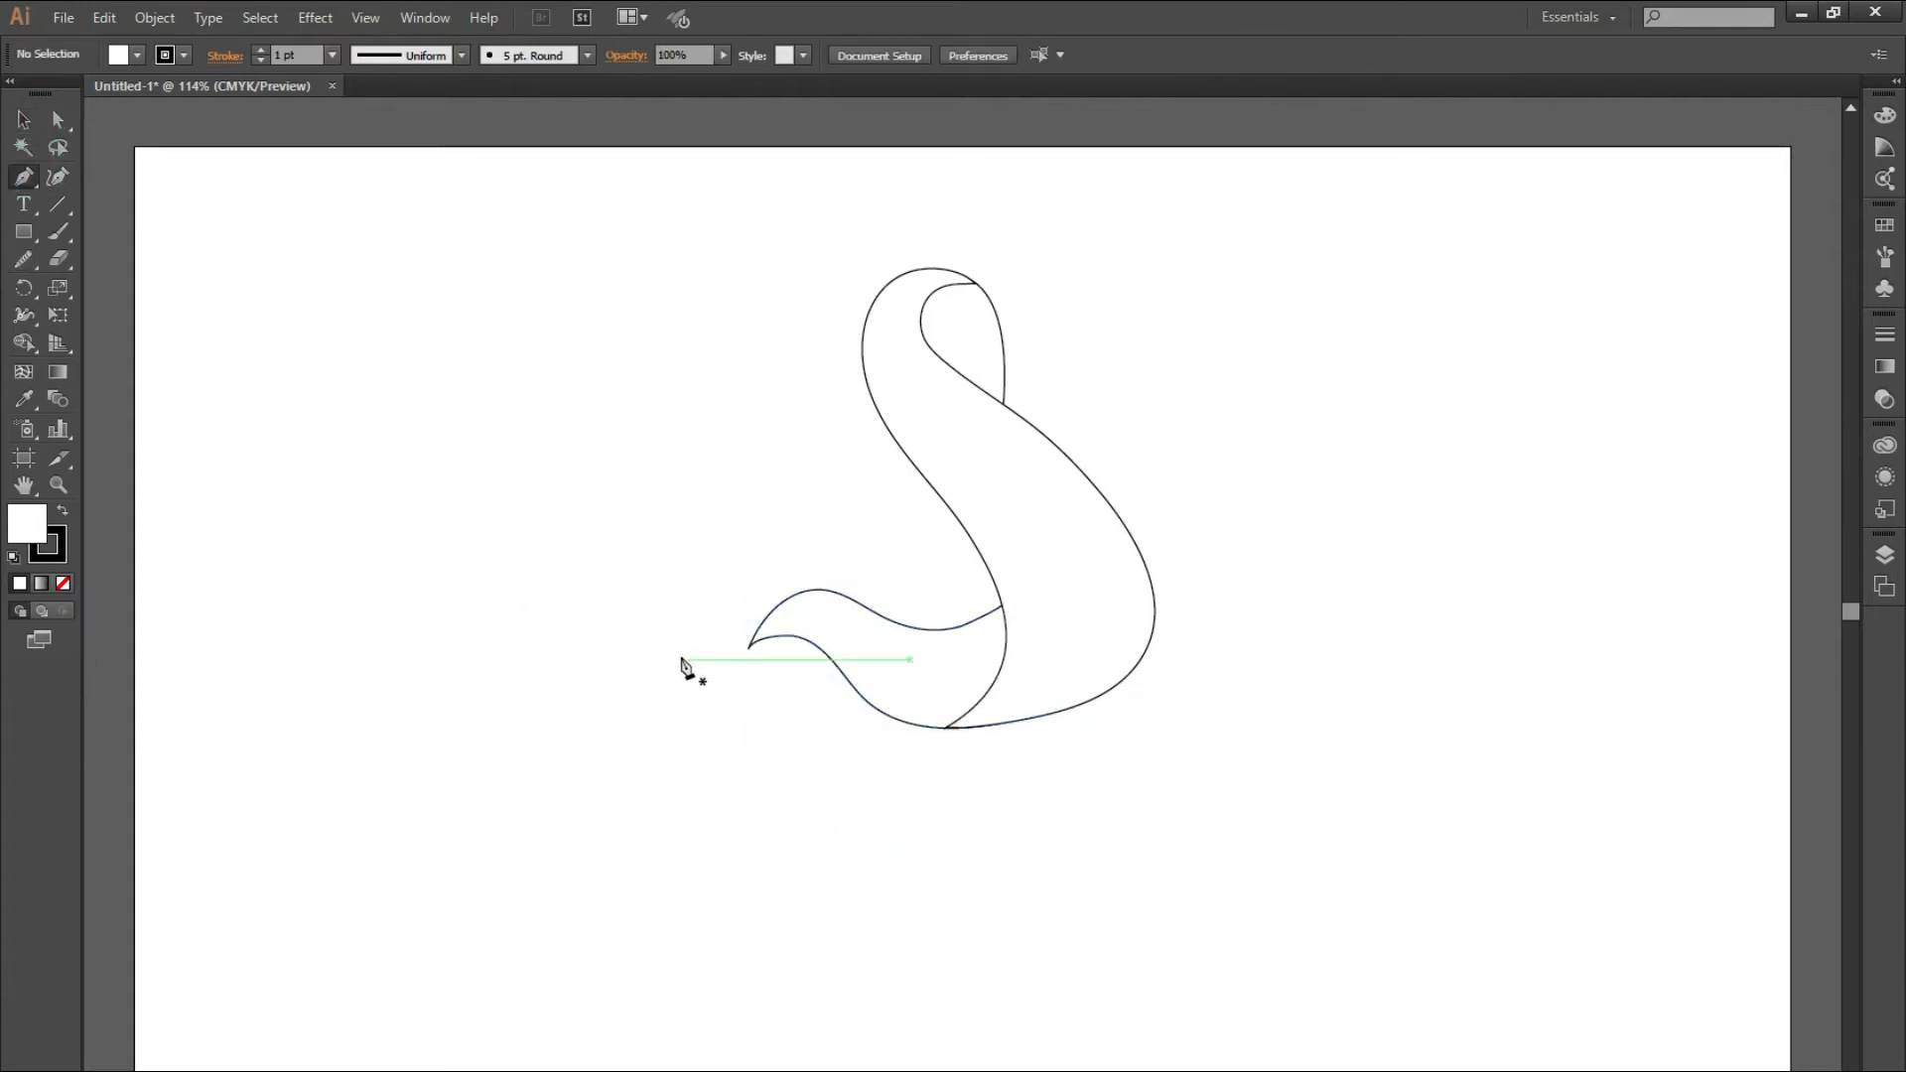
- Draw a closed tail shape about 171 by 80 px at the ribbon's pointed end with the Pen tool and send it behind the ribbon
left_click(652, 629)
left_click_drag(813, 615, 737, 705)
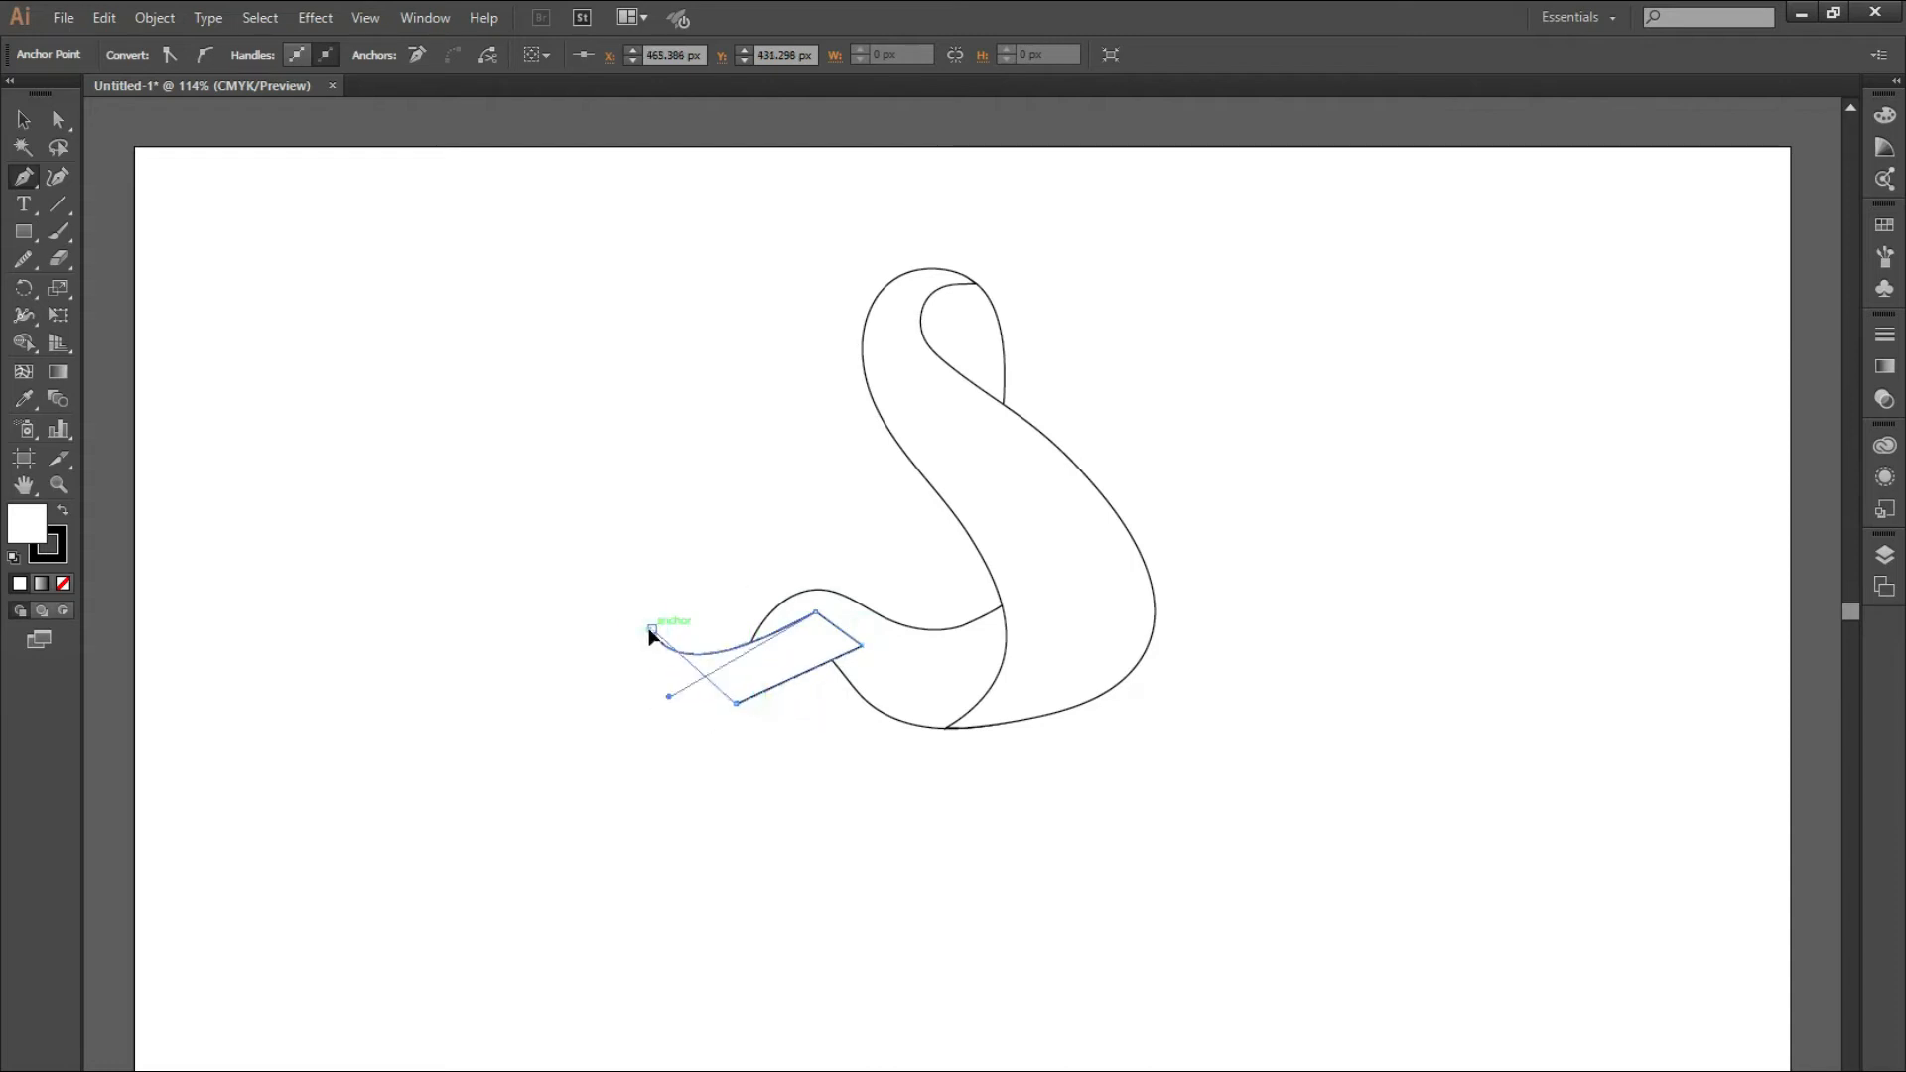
left_click(23, 119)
left_click(732, 657)
right_click(722, 661)
mouse_move(888, 1003)
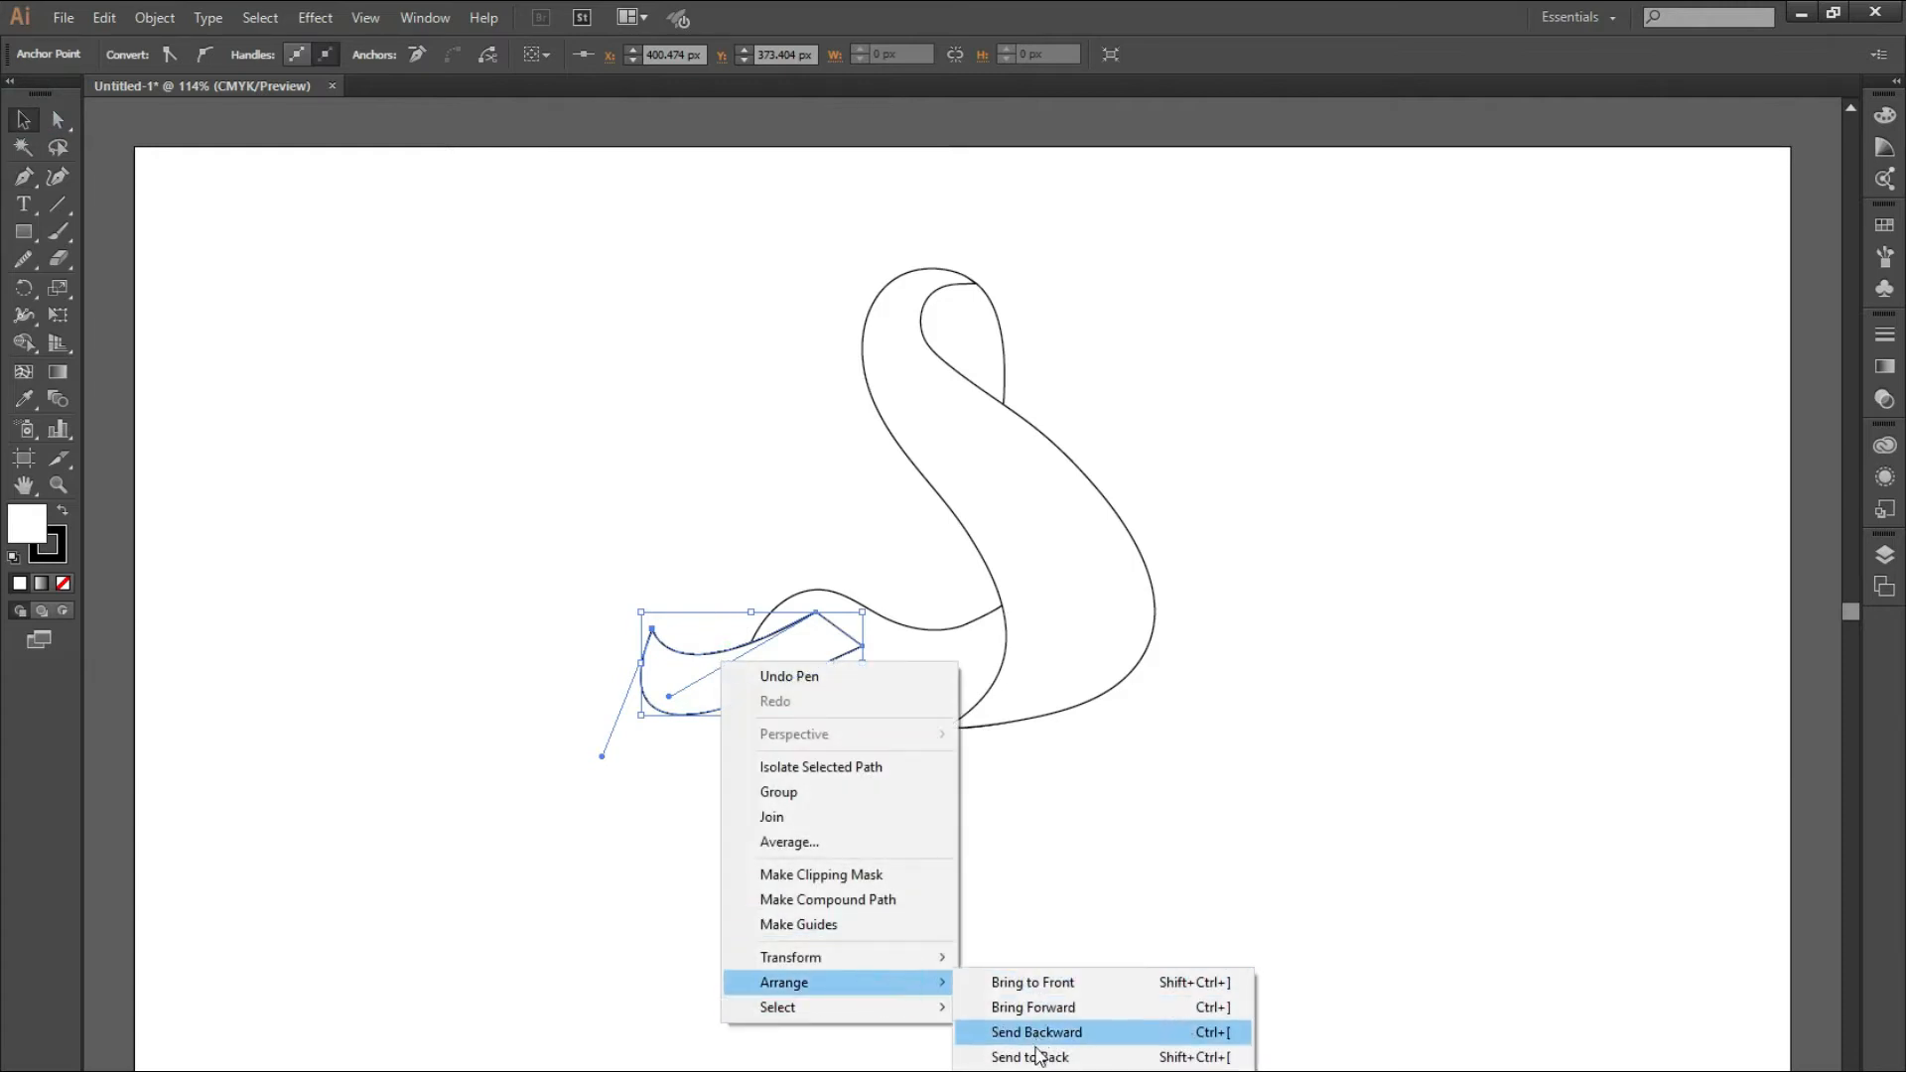
left_click(1050, 1026)
- Rotate the tail shape slightly counterclockwise so it follows the wavy ribbon's end
left_click(671, 828)
left_click(717, 689)
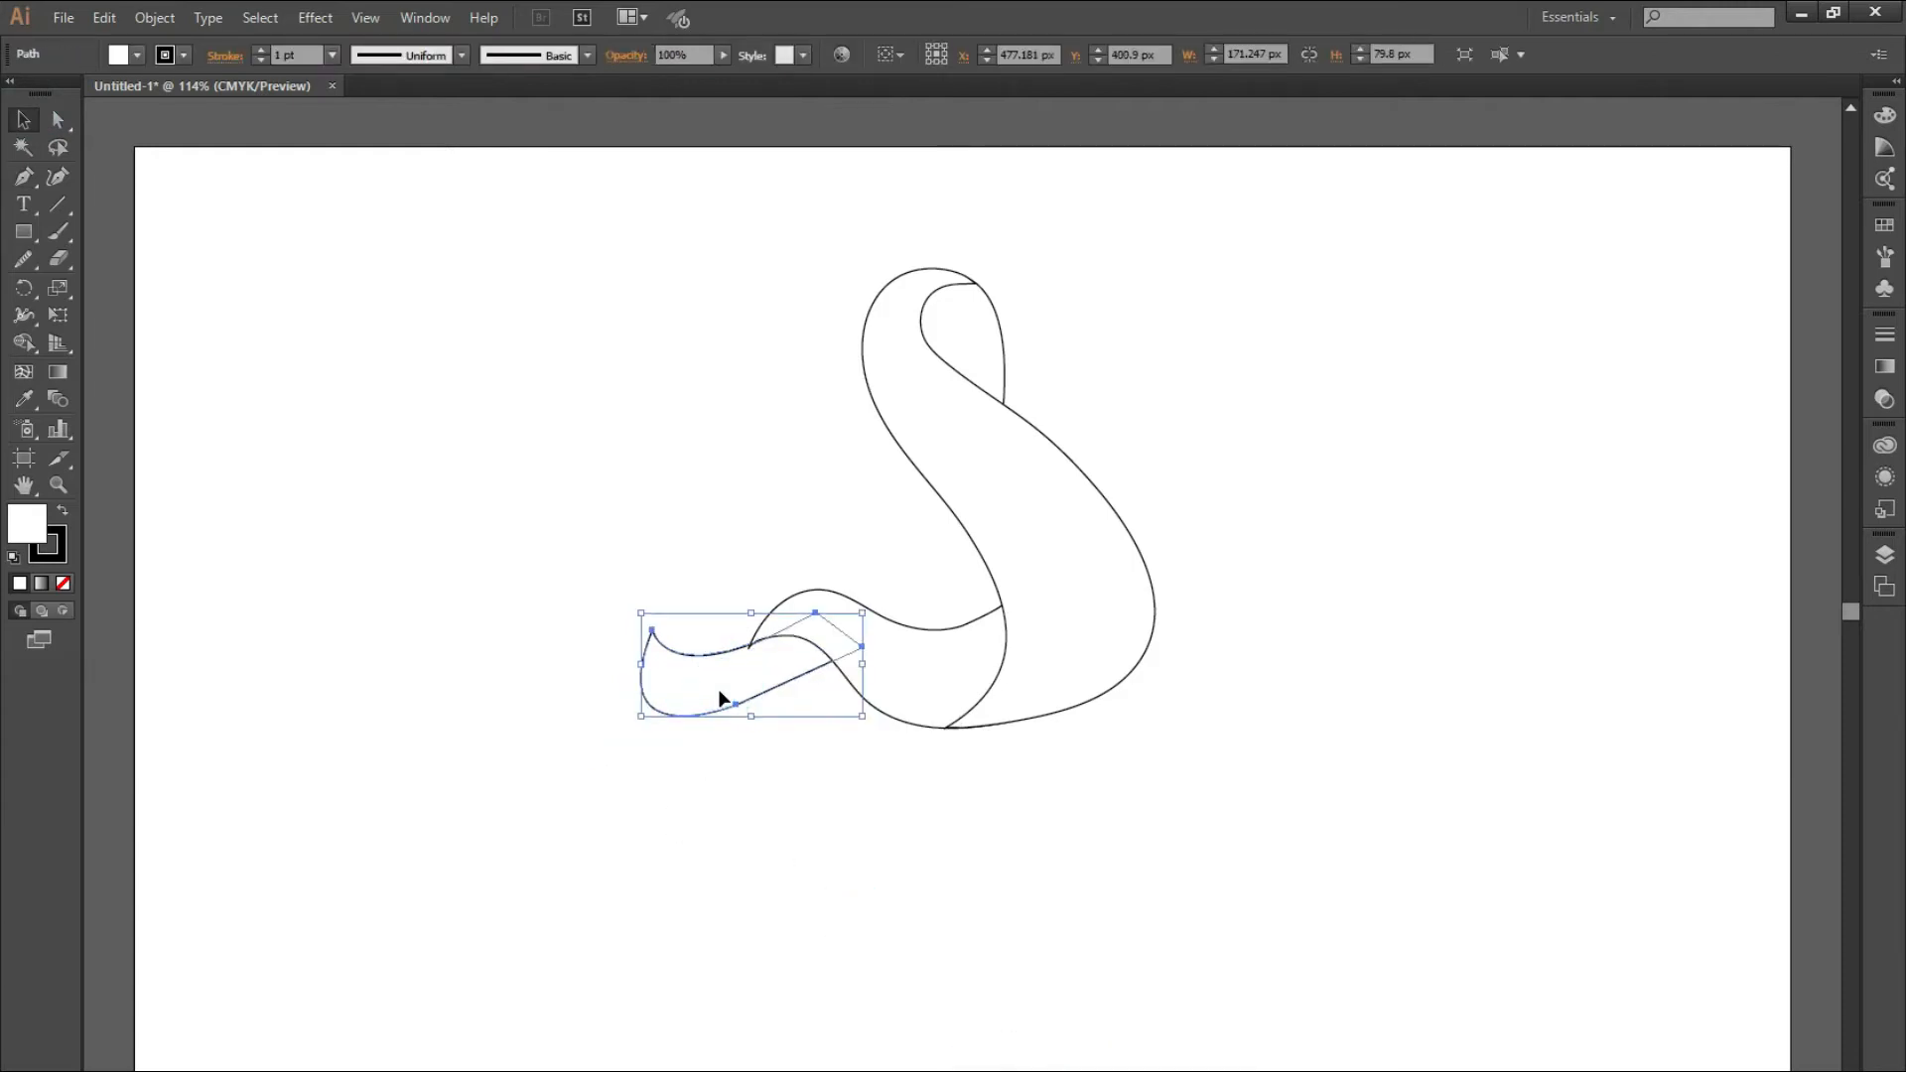
left_click_drag(873, 607, 872, 586)
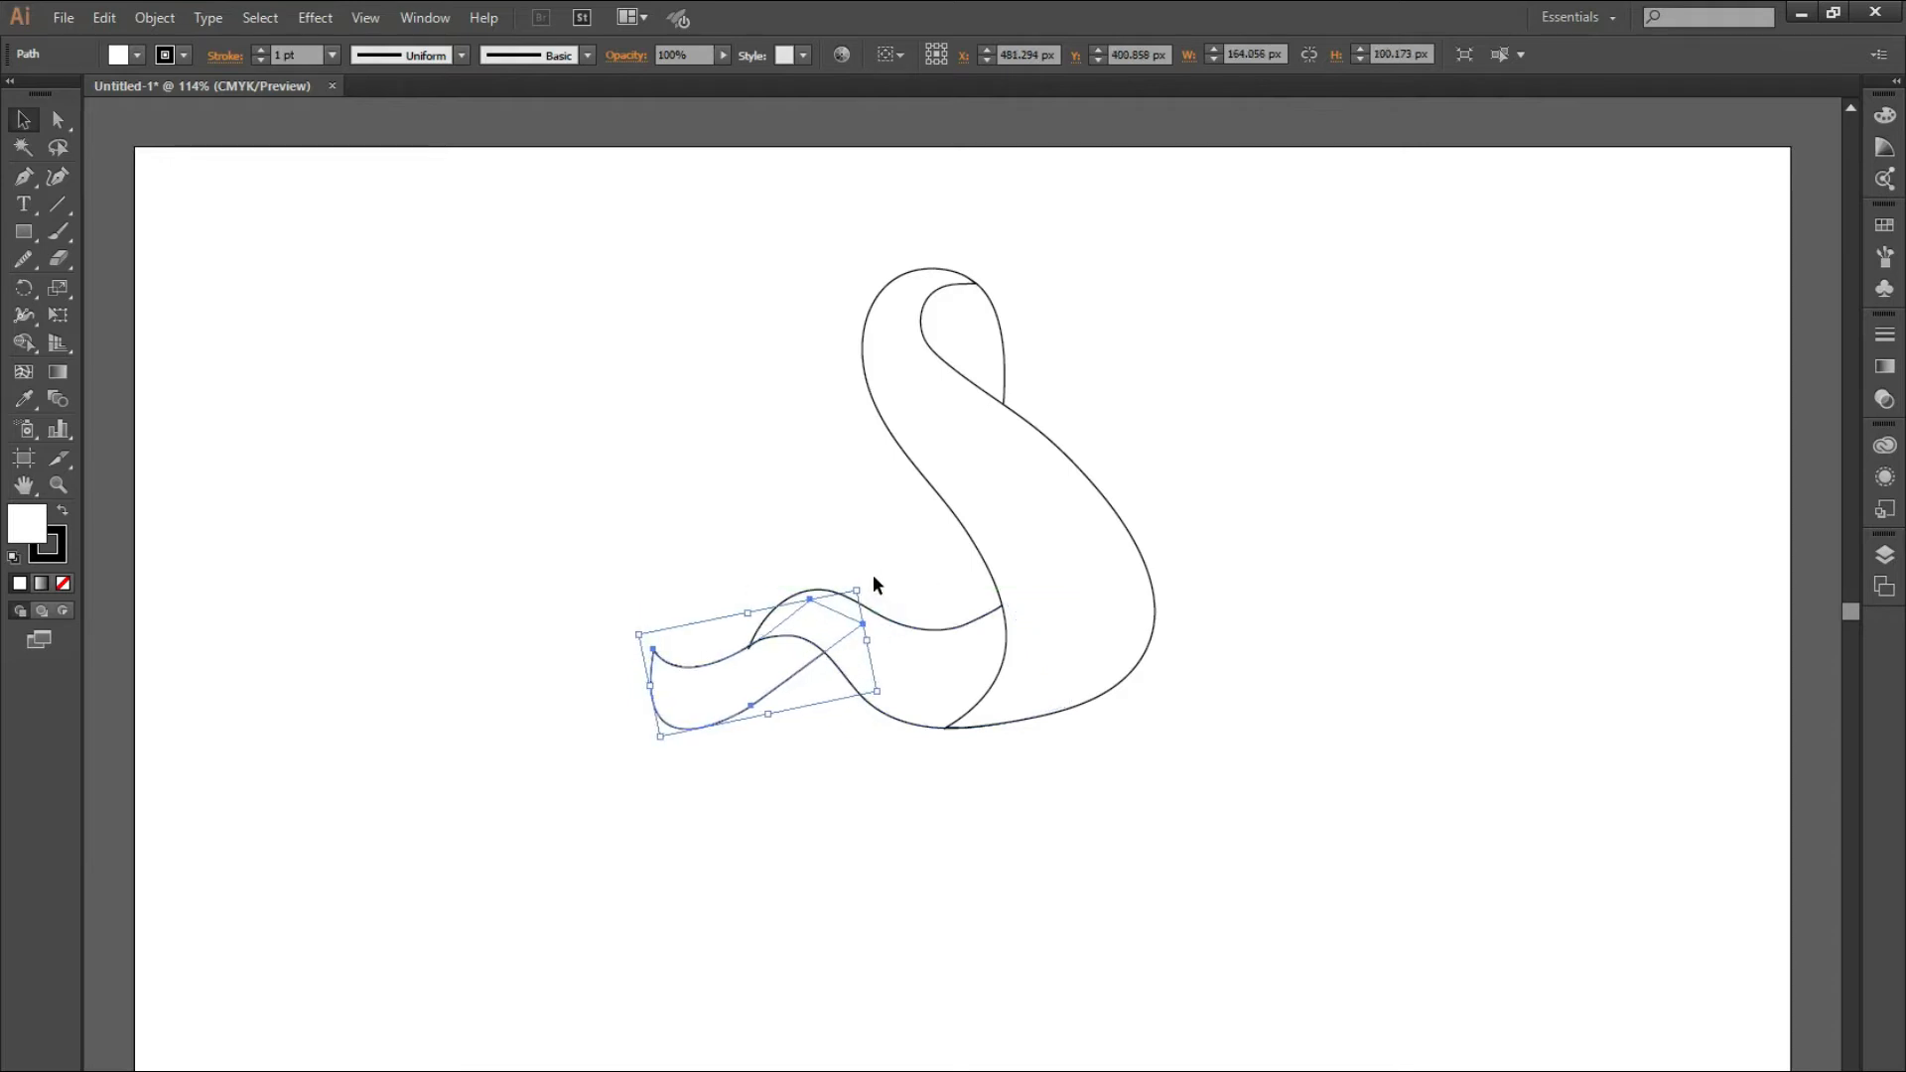
left_click(756, 460)
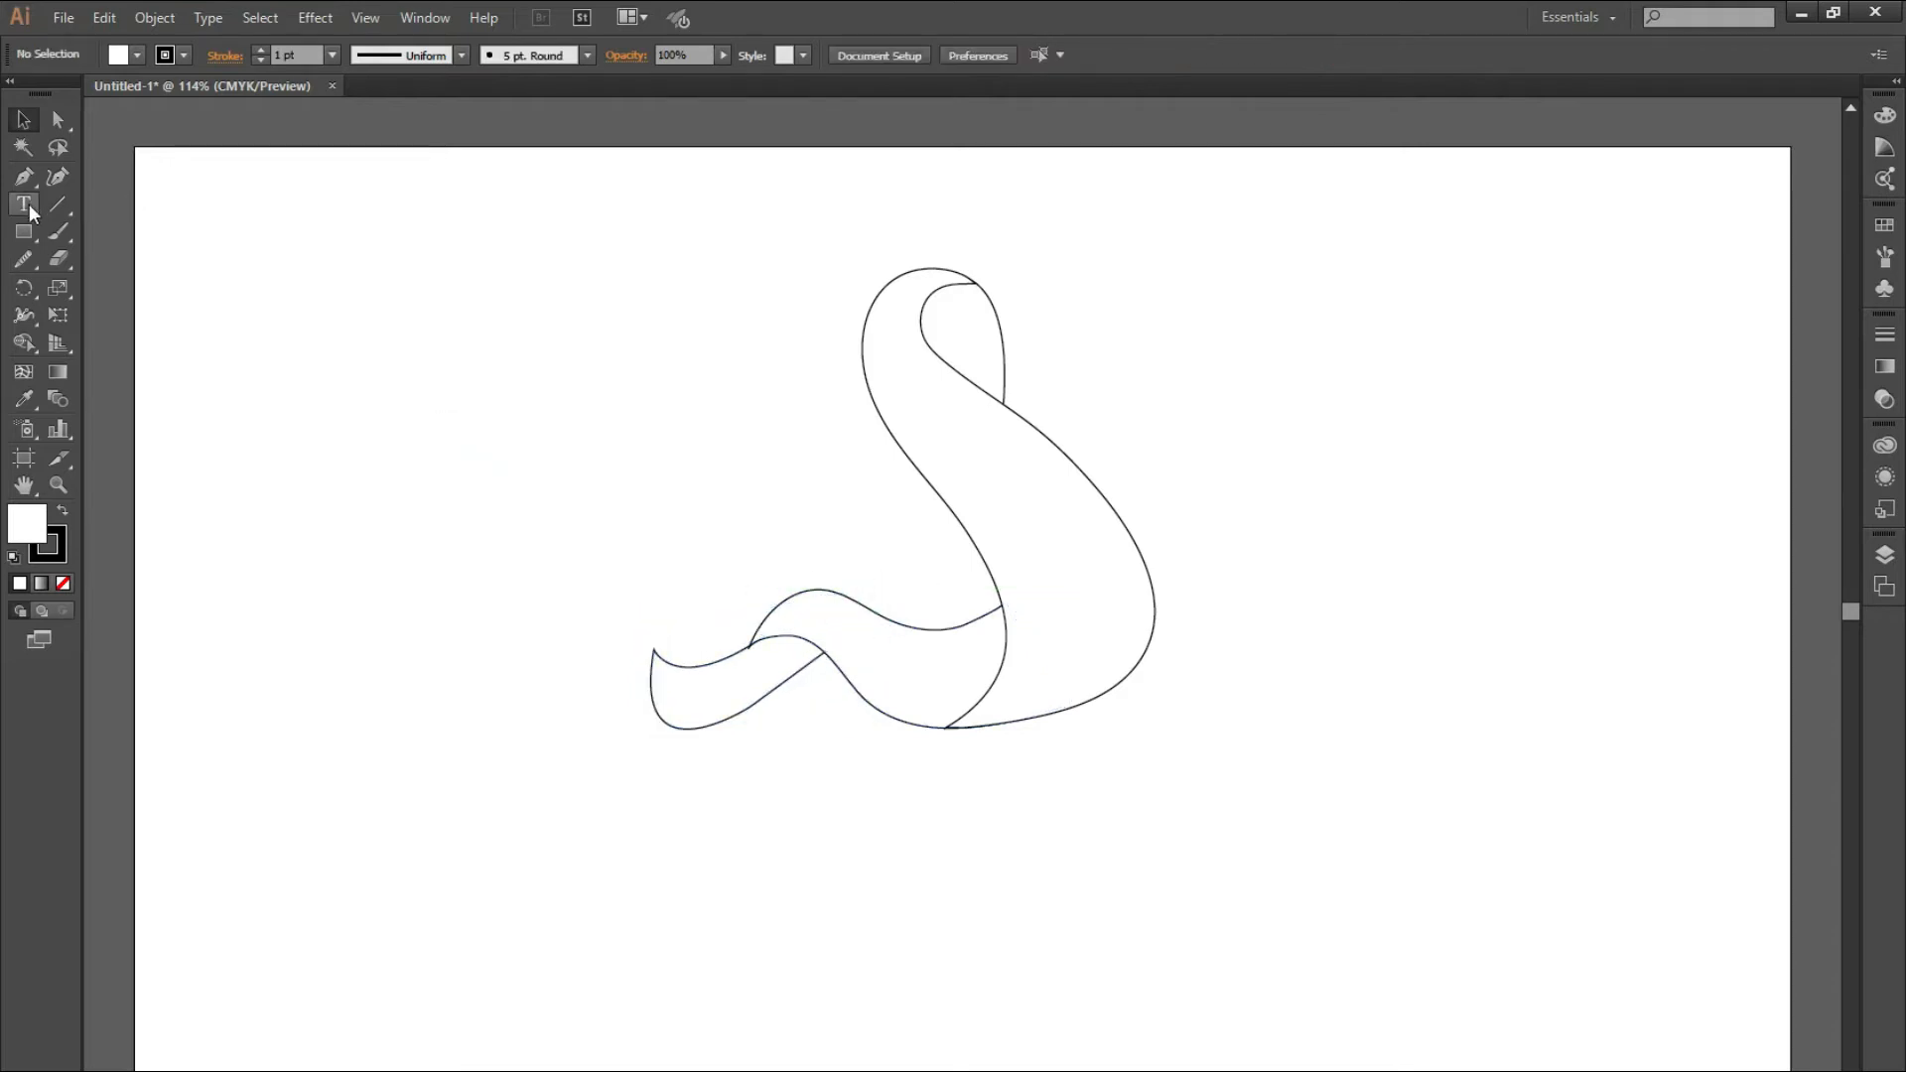
left_click(962, 276)
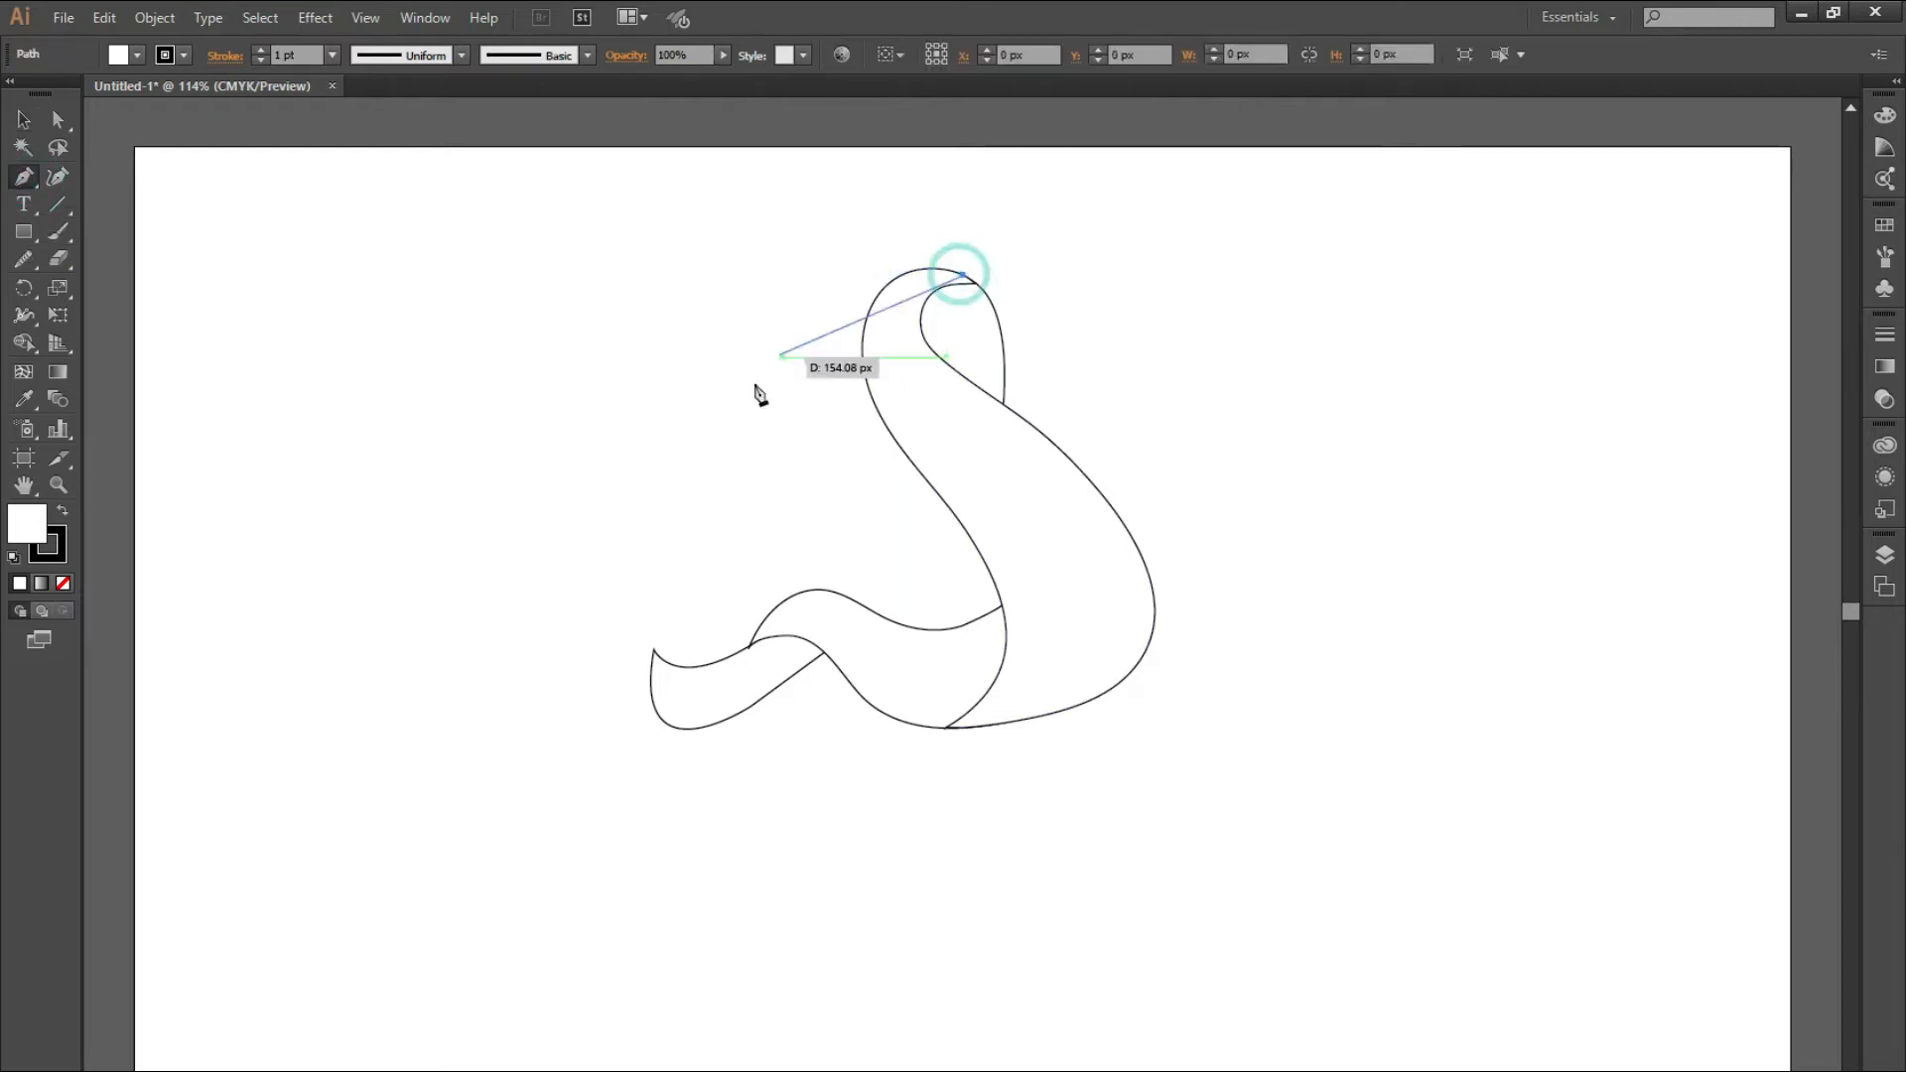
left_click_drag(661, 657, 684, 910)
key("ctrl+z")
key("ctrl+z")
- Draw a closed arched band about 193 by 330 px from the top of the S shape down to the tail shape with the Pen tool
left_click(894, 280)
left_click_drag(652, 671, 702, 707)
left_click(692, 705)
left_click(736, 687)
left_click(723, 658)
left_click_drag(901, 311, 1133, 169)
left_click(901, 311)
left_click(893, 280)
- Send the arched band to the back, behind the S shape and the tail shape
right_click(887, 314)
mouse_move(950, 635)
left_click(1190, 710)
key("v")
left_click(300, 606)
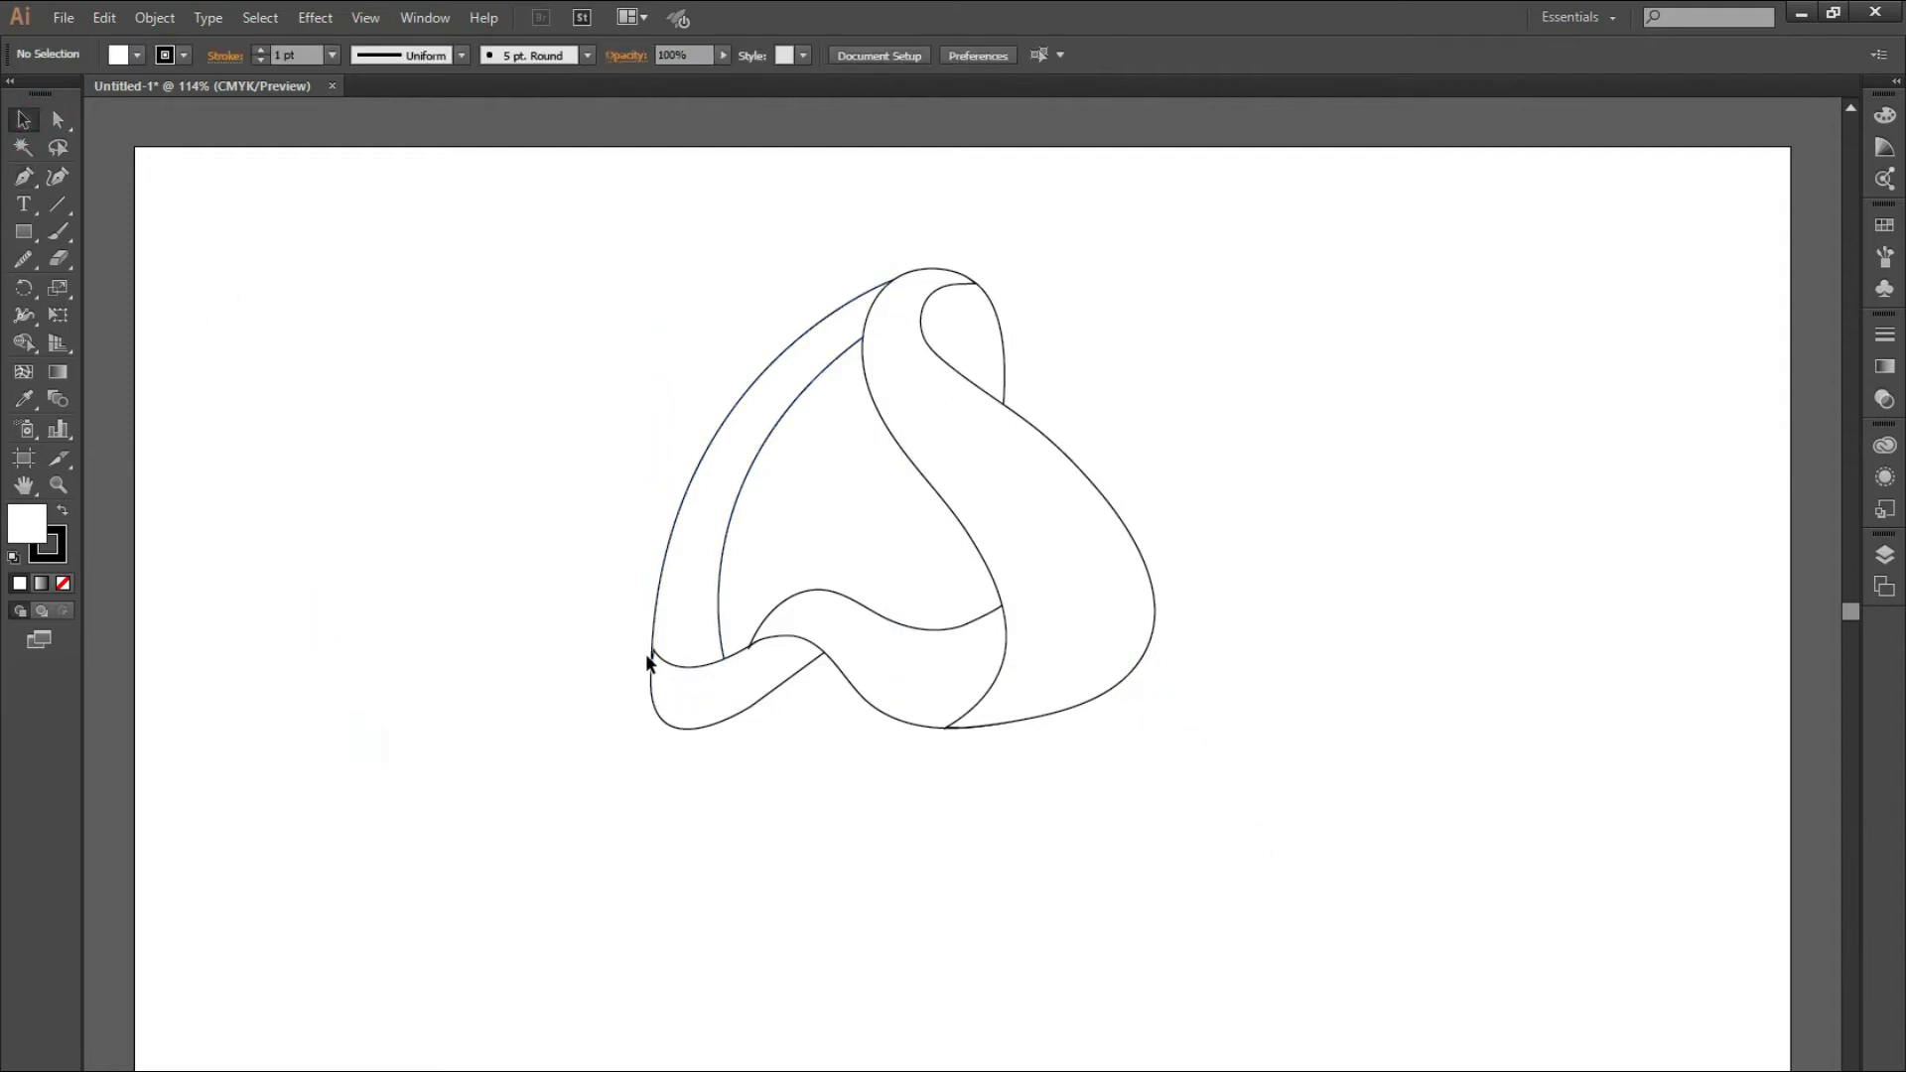
scroll(645, 653, "up", 2)
left_click(713, 622)
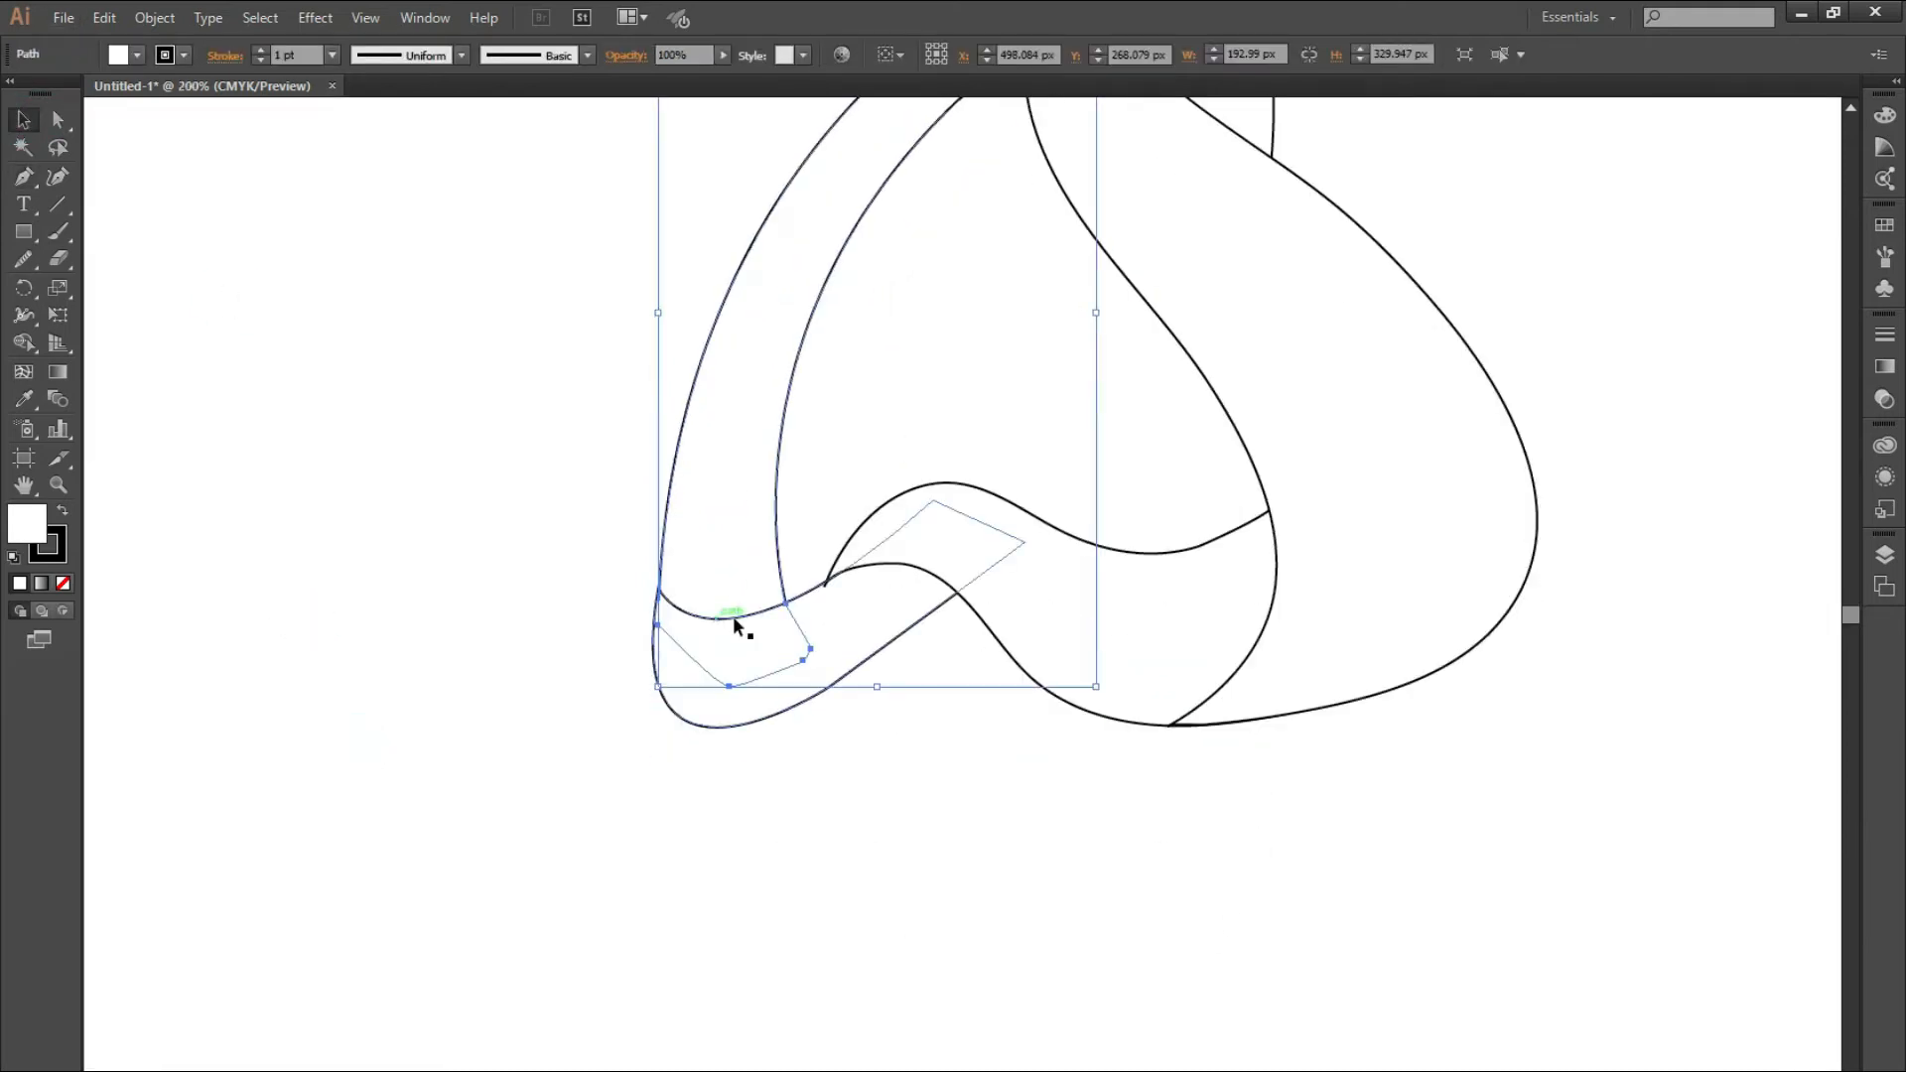
scroll(1004, 240, "down", 3)
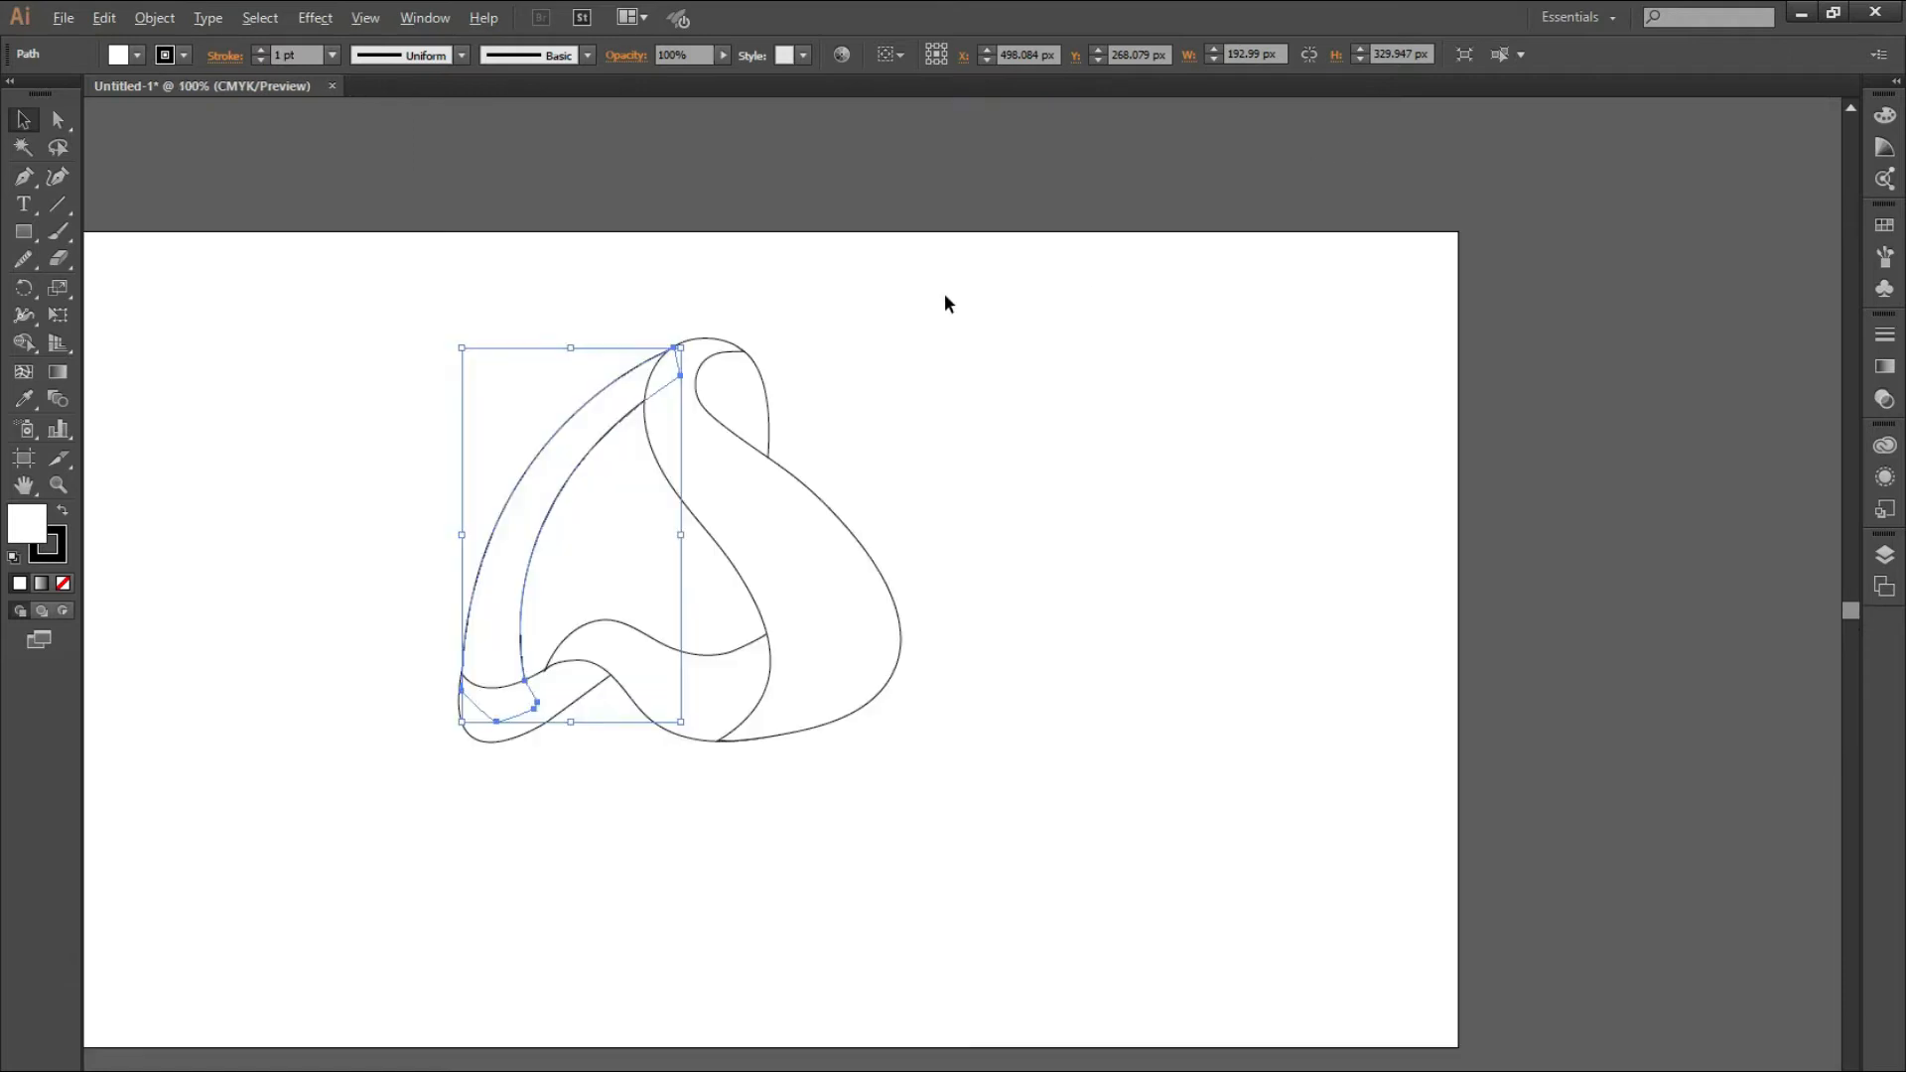
left_click(329, 387)
- Fill the S shape with a linear gradient and set its end stop to orange in CMYK: C 0, M 68, Y 93.33, K 0
left_click_drag(603, 798, 806, 808)
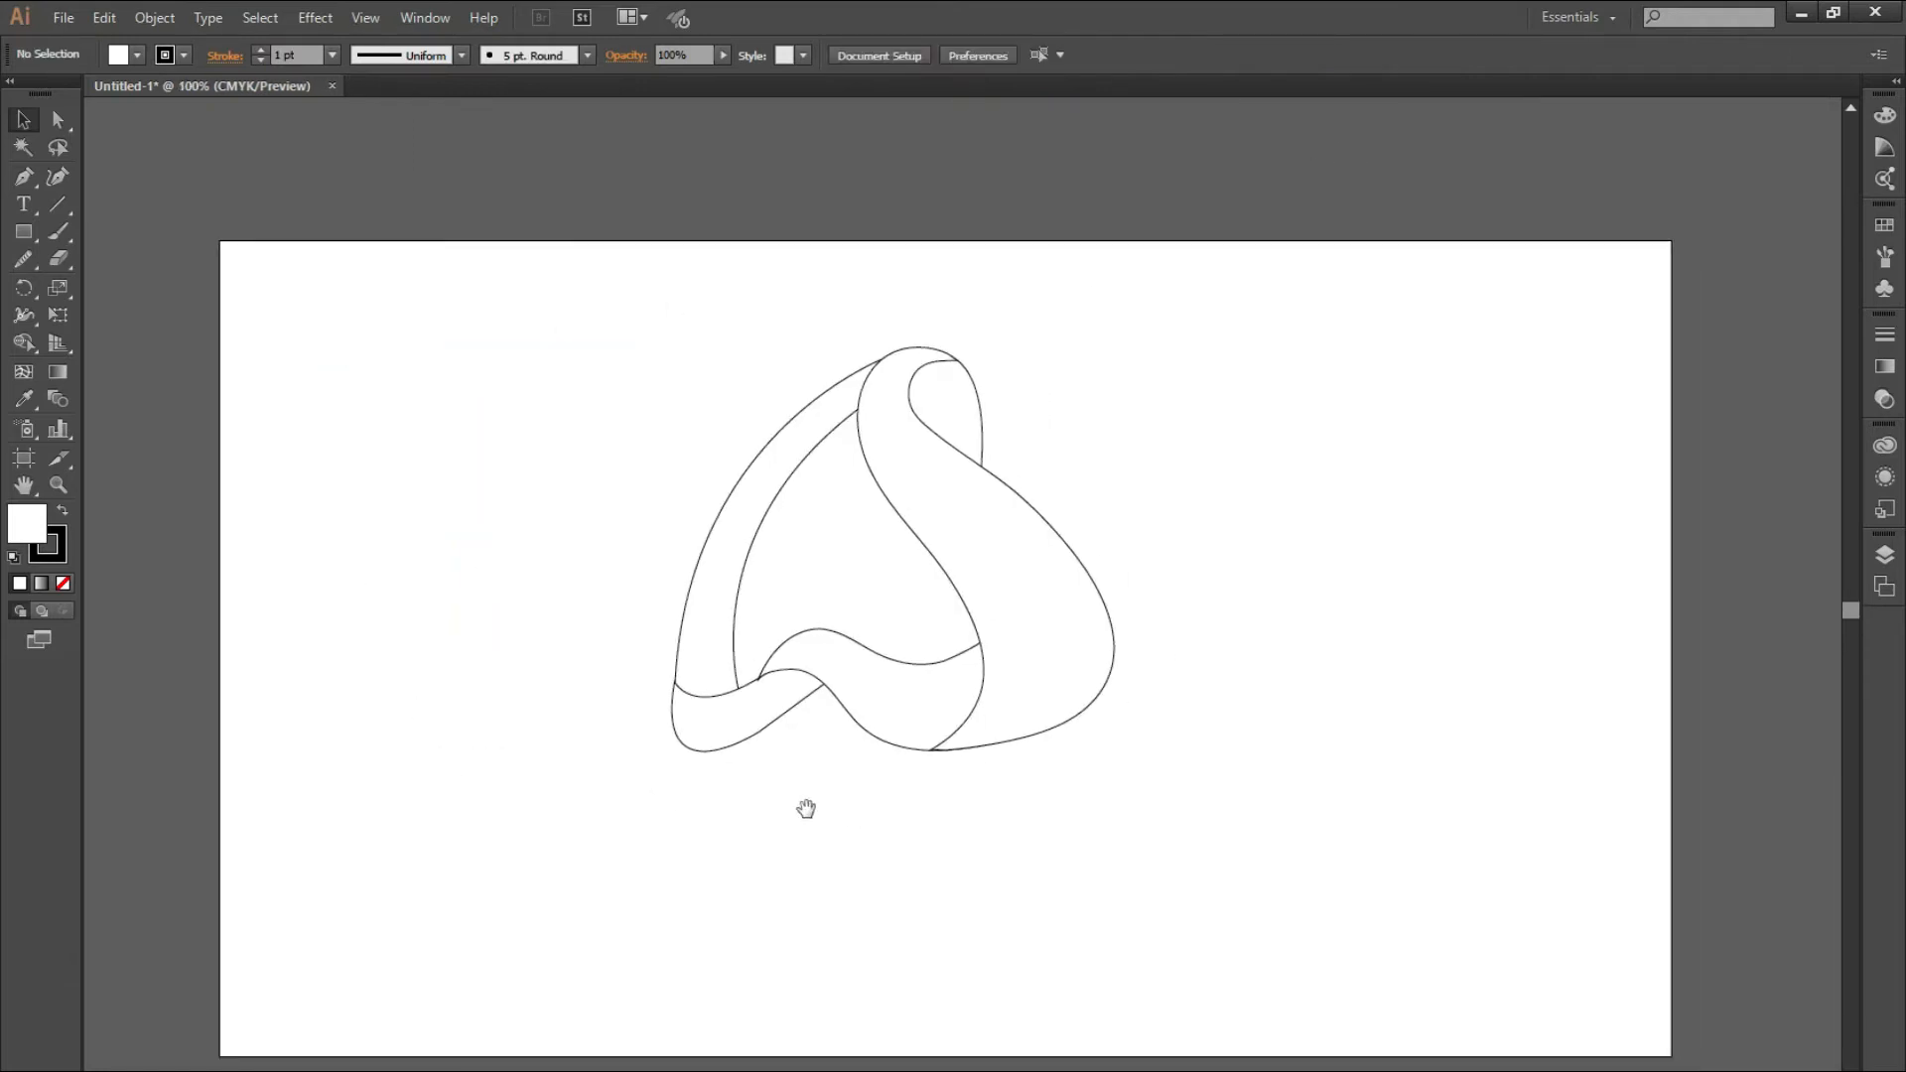
left_click(920, 479)
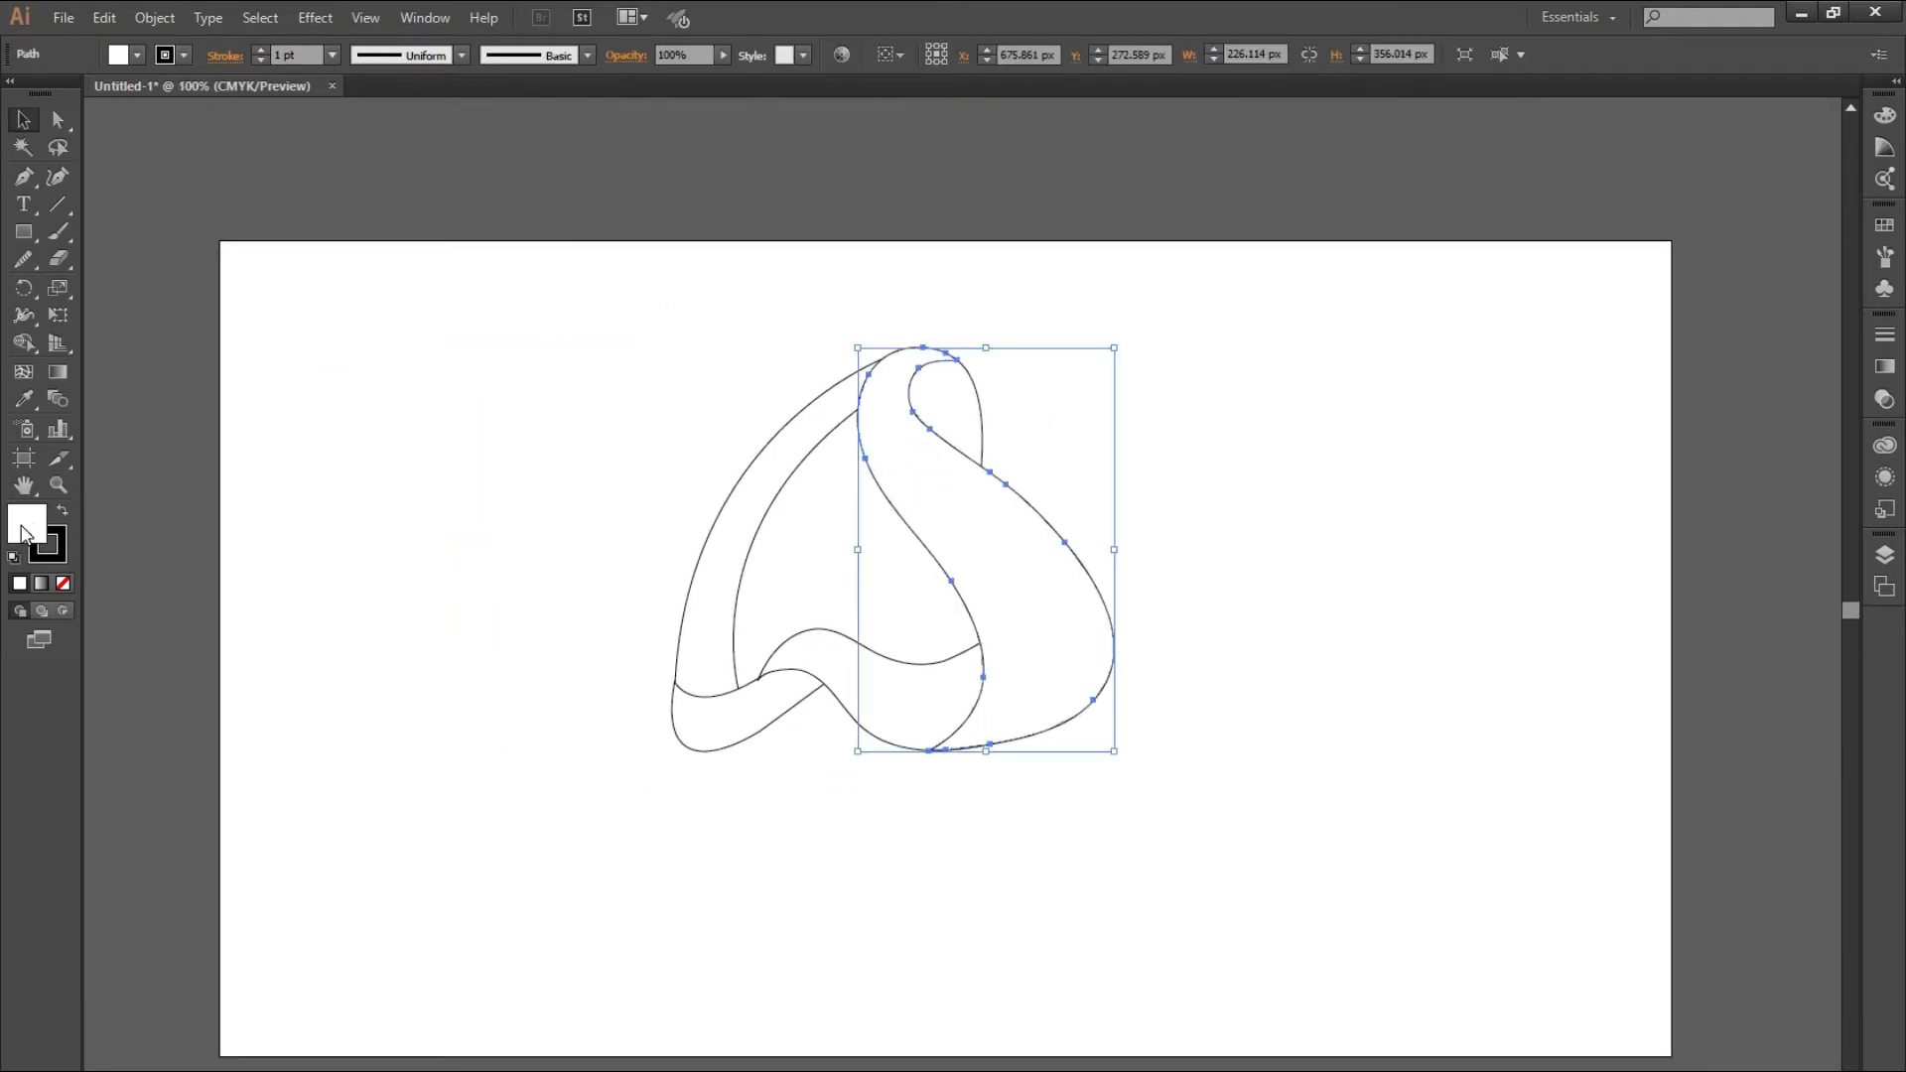
left_click(1885, 363)
left_click(1605, 353)
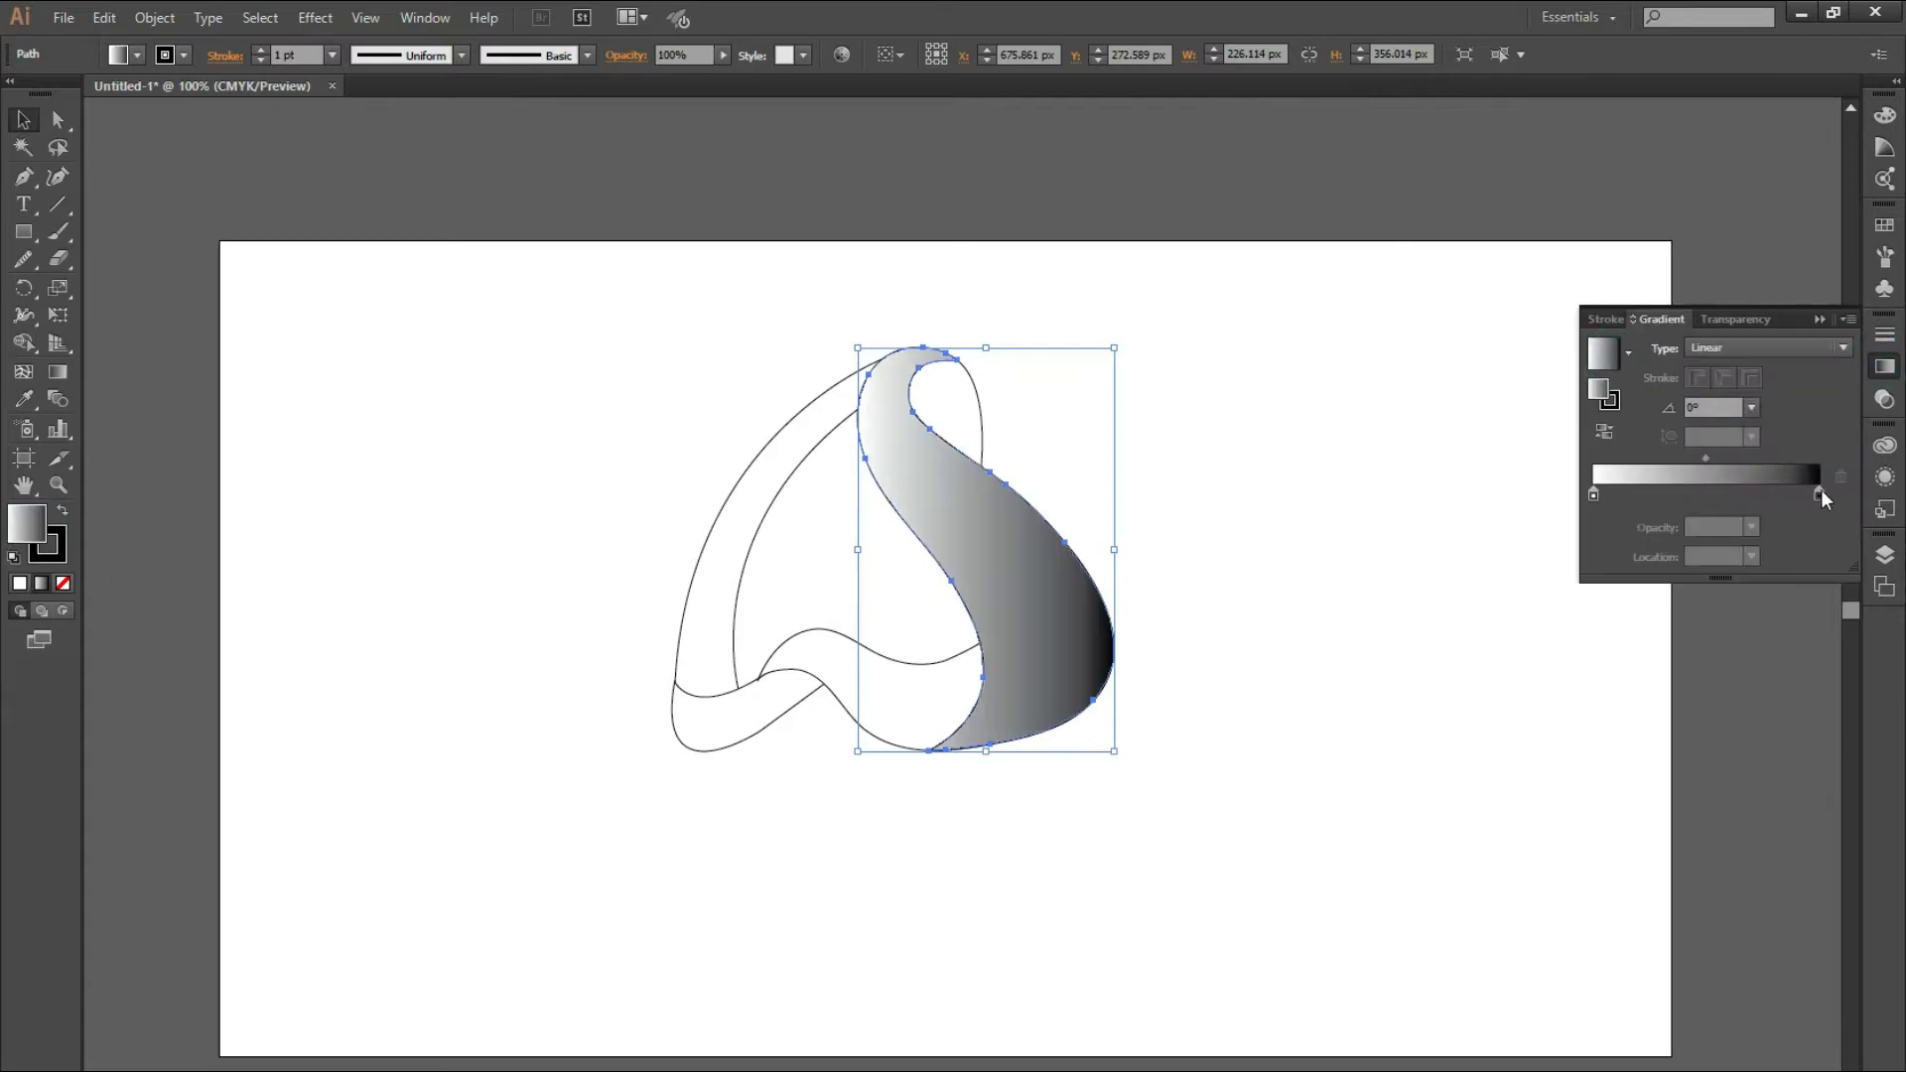
double_click(1820, 494)
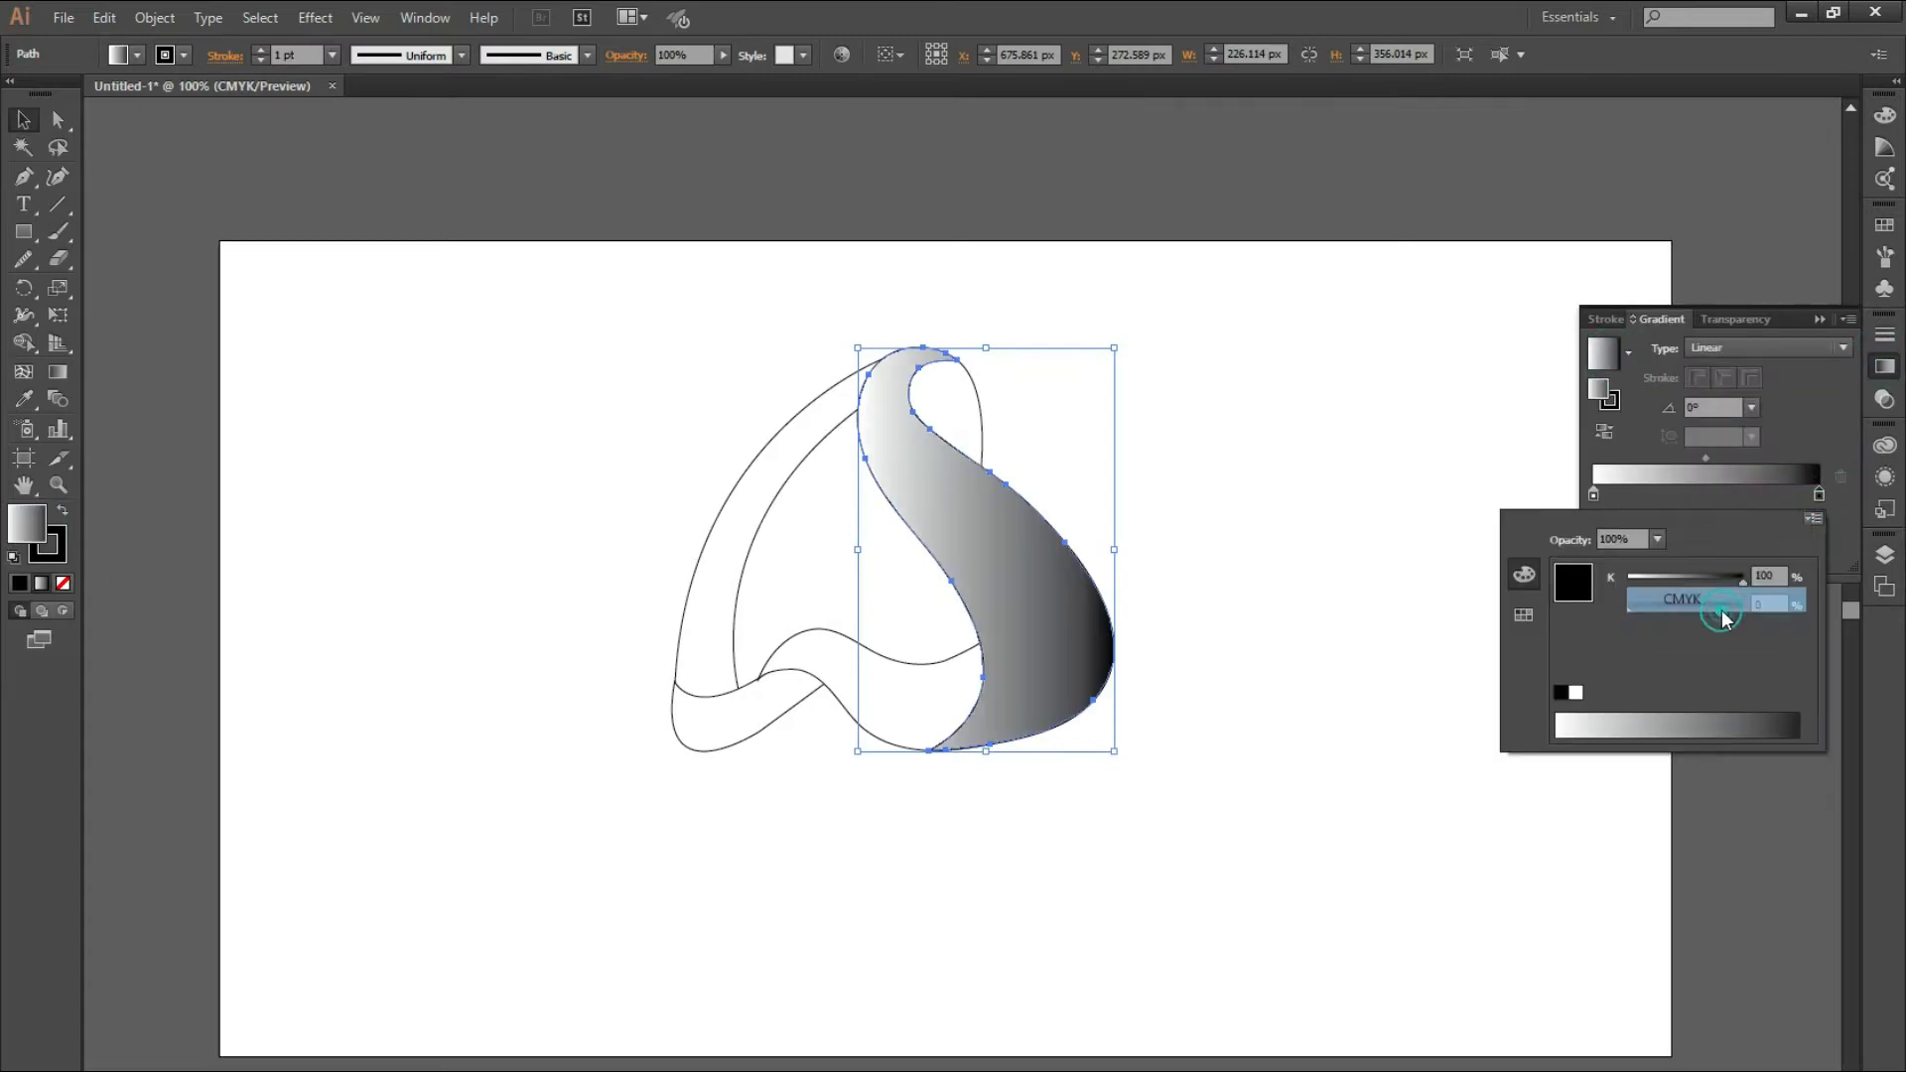
mouse_move(1592, 715)
left_mouse_down()
mouse_move(1582, 735)
mouse_move(1586, 715)
left_mouse_up()
left_click_drag(1665, 609, 1706, 609)
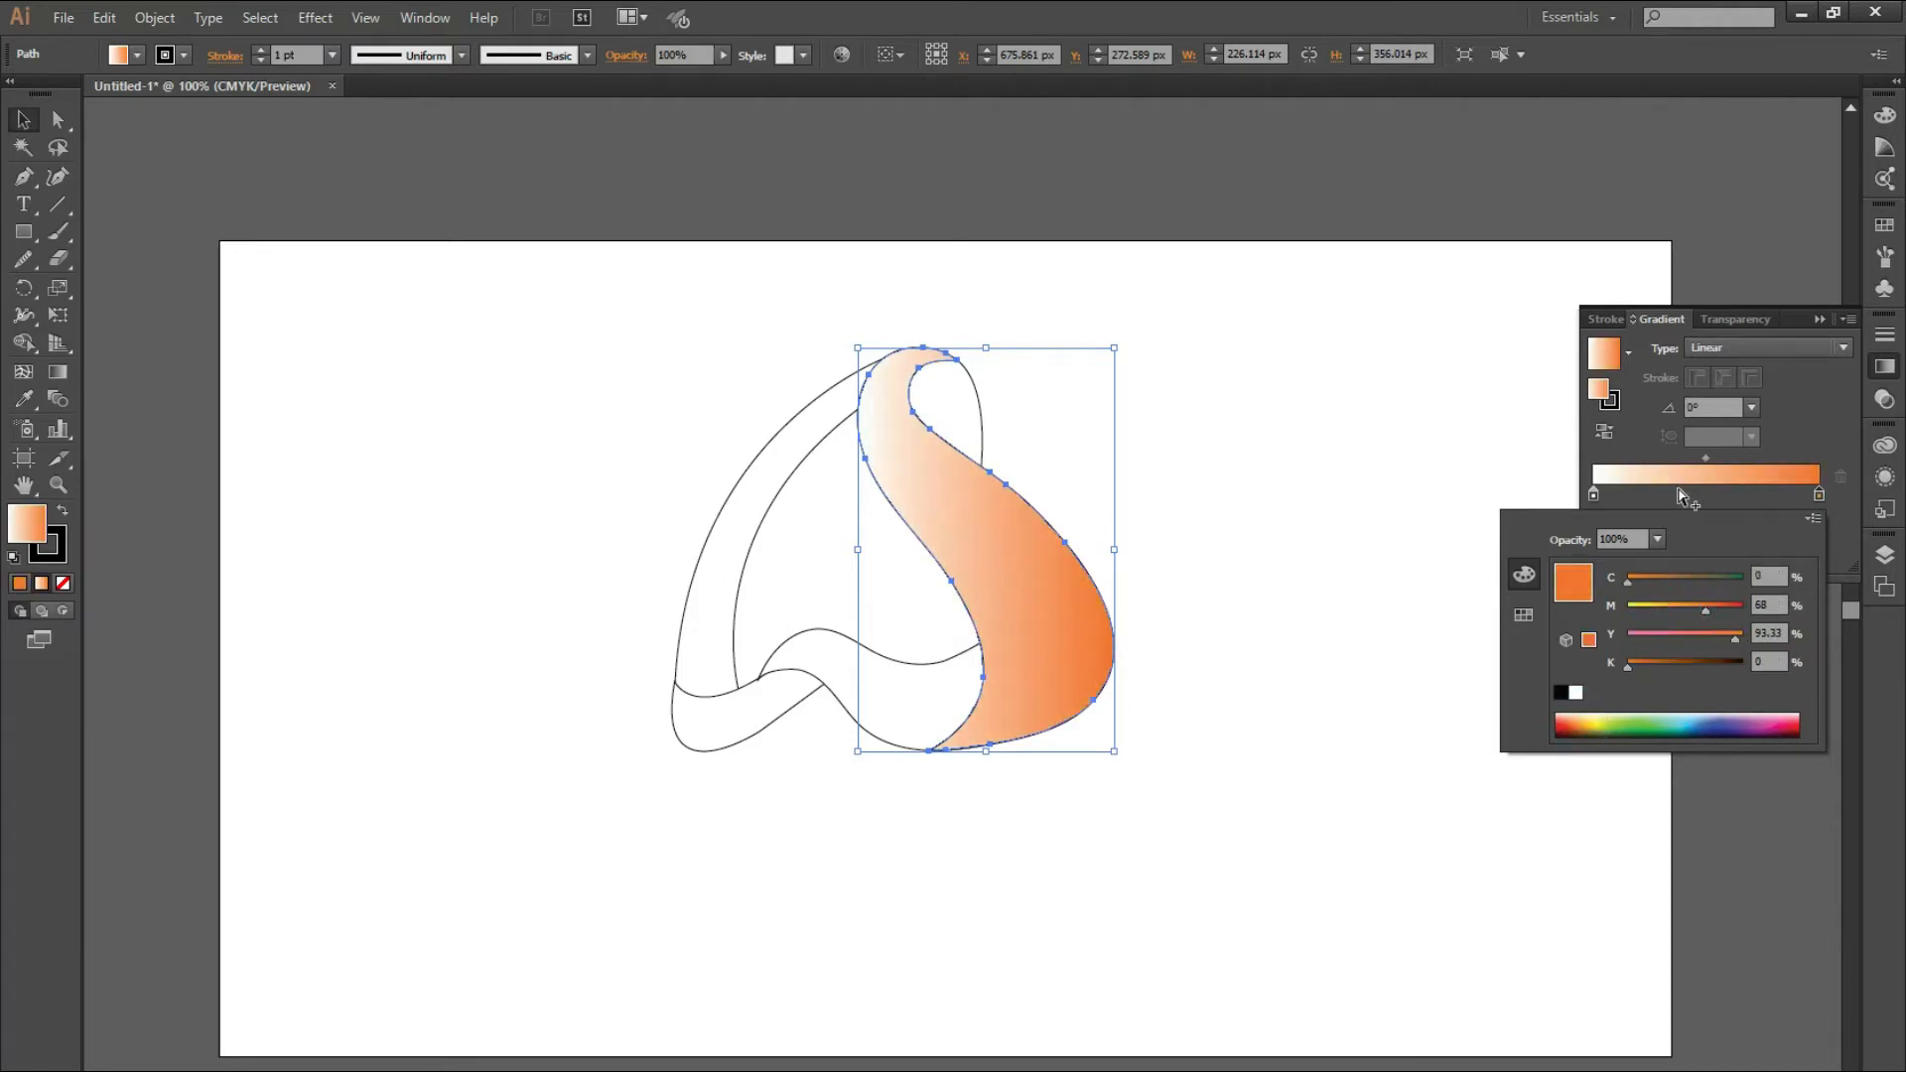
- Switch the gradient's white start stop to CMYK and set its colour to yellow
left_click(1593, 497)
double_click(1593, 496)
left_click(1813, 519)
left_click(1618, 598)
left_click(1601, 713)
left_click(1592, 719)
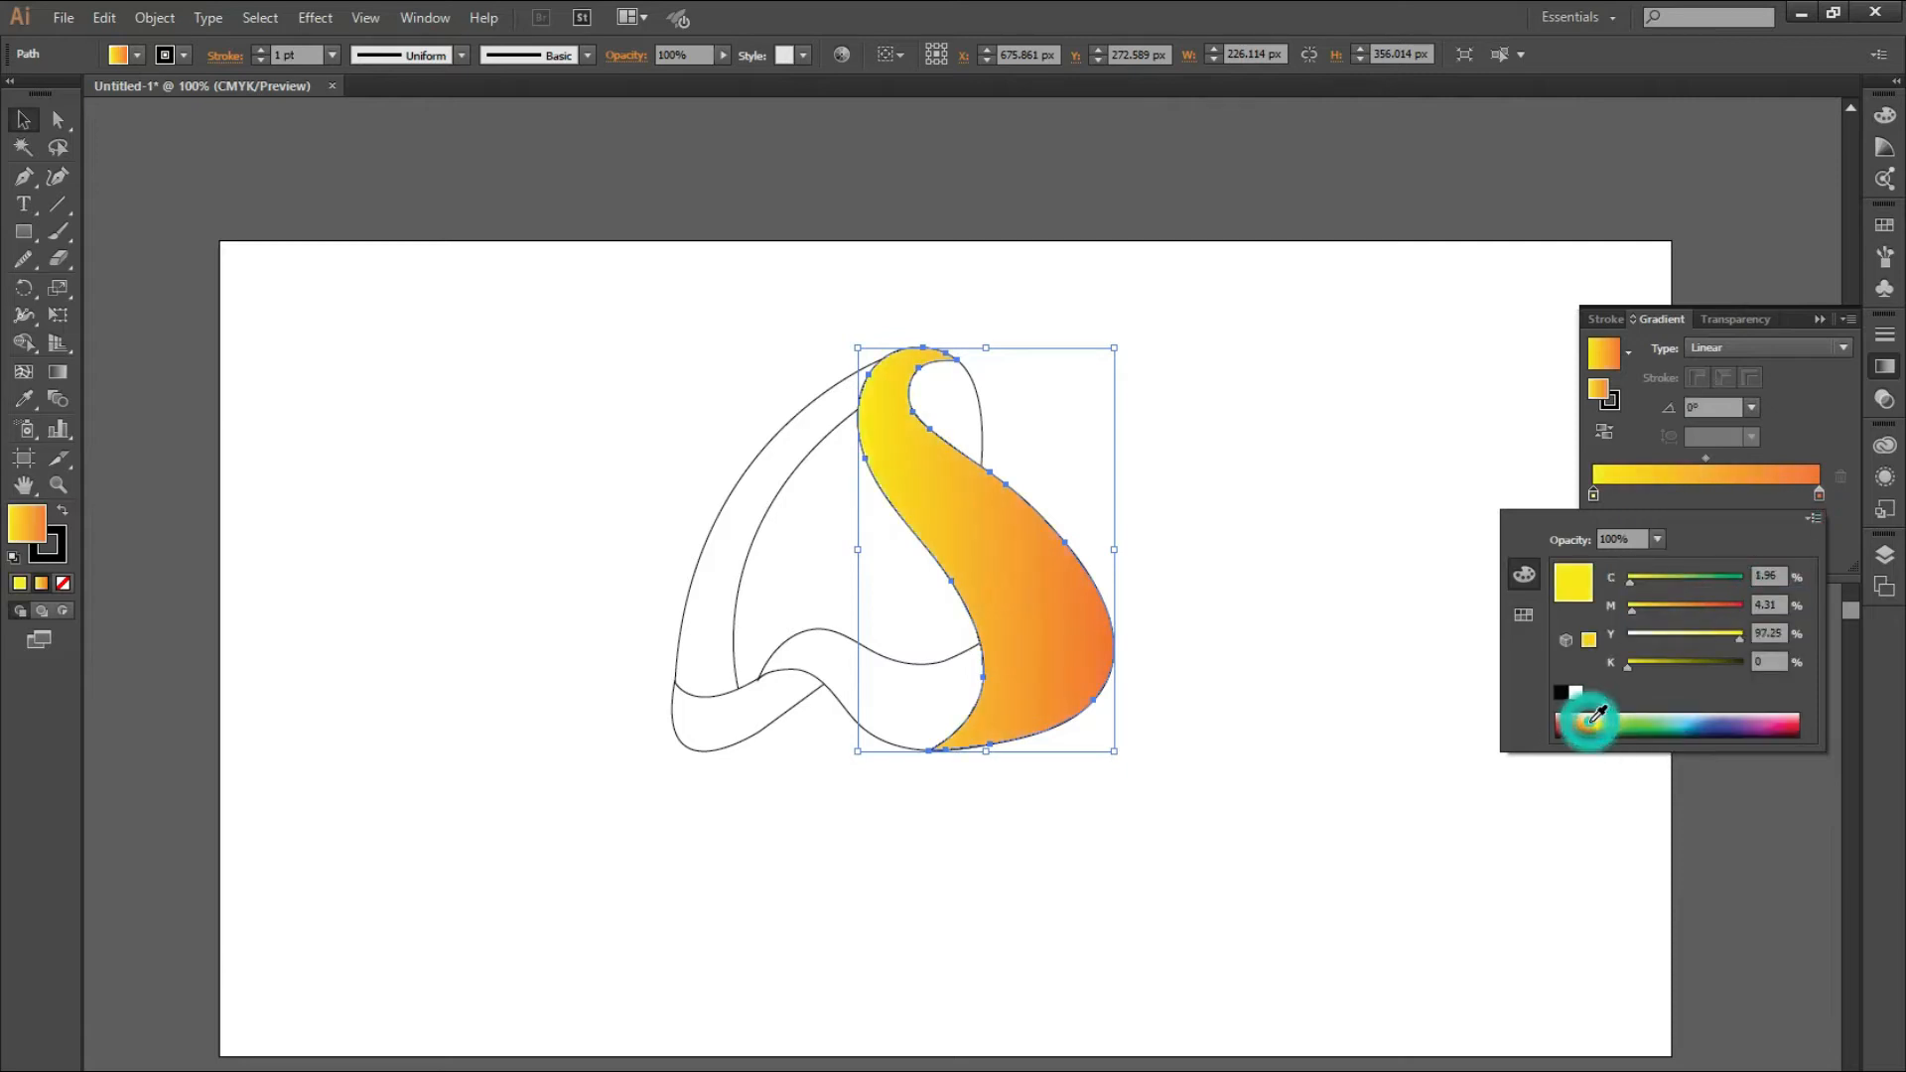
left_click(1815, 321)
- Redirect the S shape's gradient diagonally with the Gradient tool, running from yellow at the top left to orange at the bottom right
left_click(1100, 600)
left_click(57, 370)
left_click_drag(1077, 478, 865, 614)
left_click_drag(891, 325, 777, 266)
left_click_drag(961, 499, 1074, 778)
left_click_drag(782, 351, 1069, 708)
key("v")
left_click(1260, 496)
- Place two overlapping copies of the gradient-filled S shape to the right of the artwork, offset slightly sideways from each other
left_click_drag(1026, 563, 1273, 546)
key("ctrl+z")
left_click(104, 16)
left_click(129, 123)
left_click(104, 16)
left_click(129, 145)
left_click_drag(1023, 551, 1279, 538)
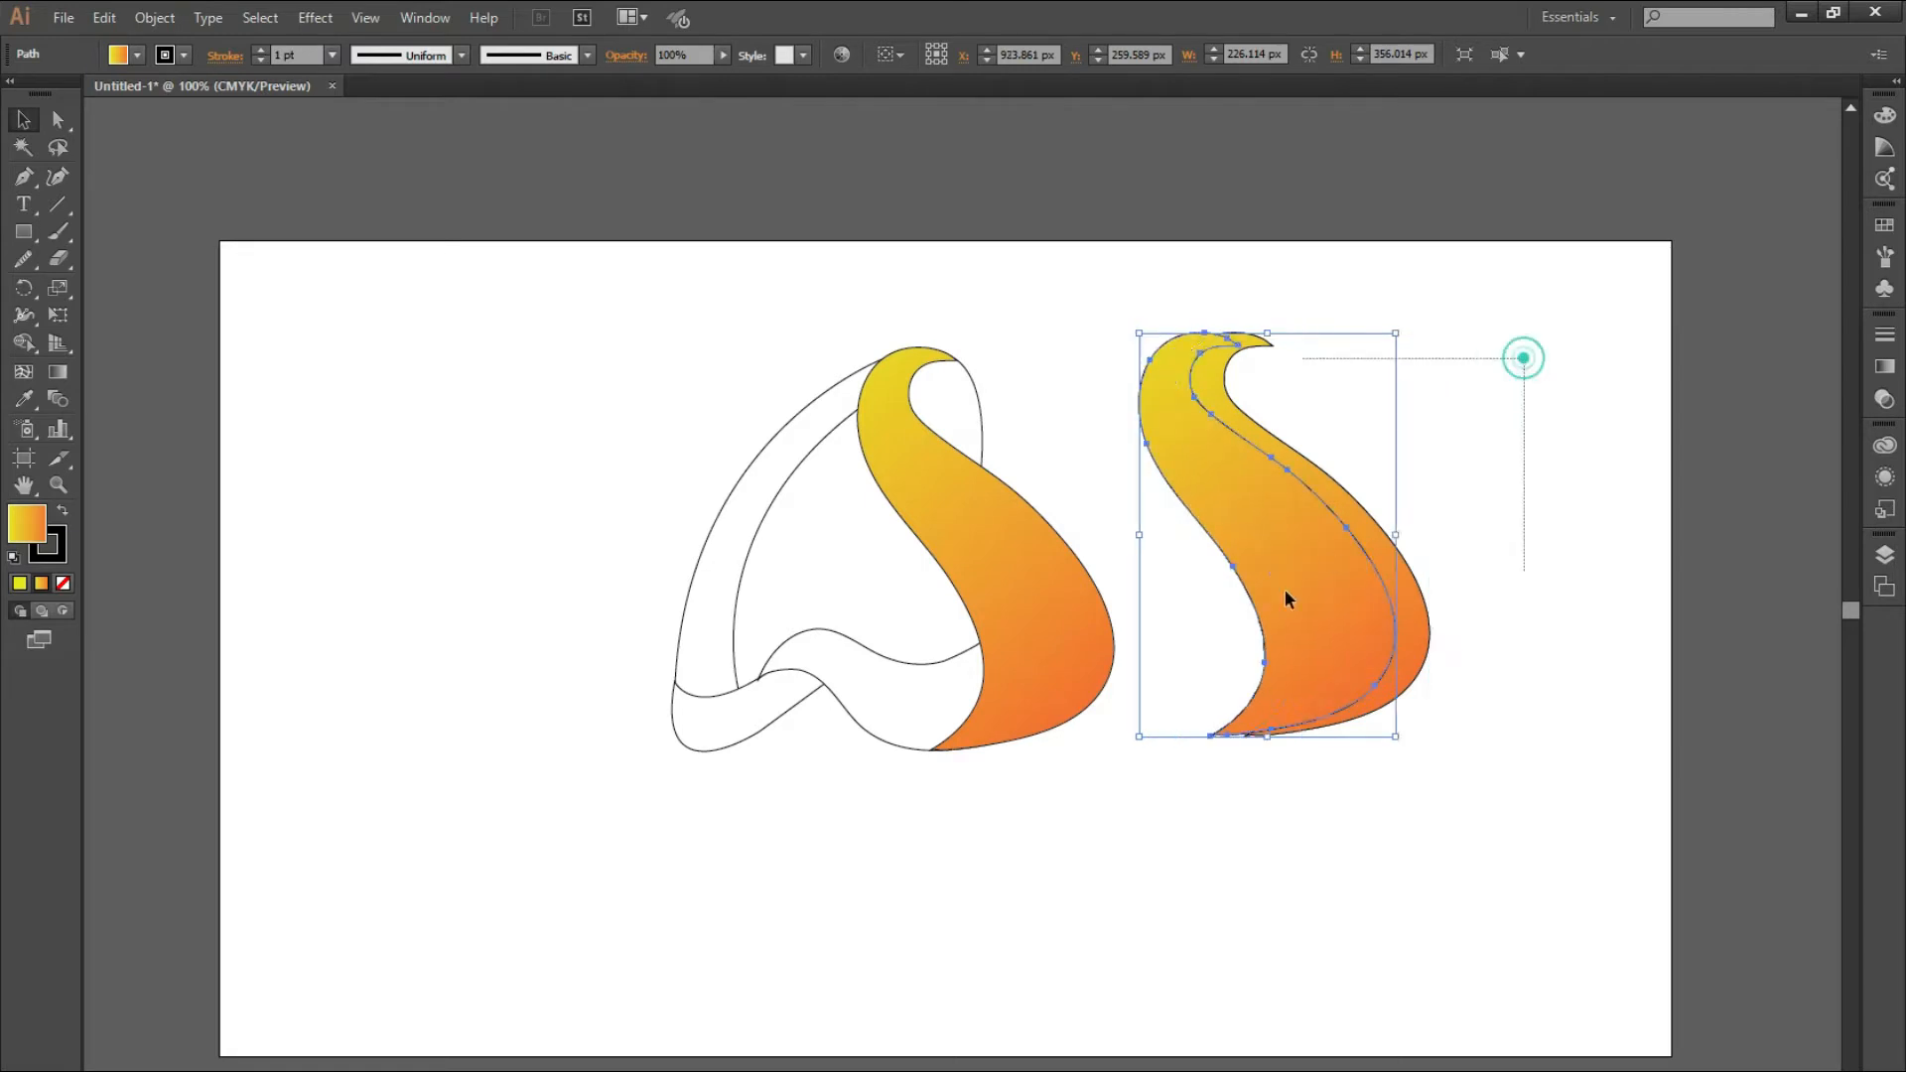
- Cut the front copy away from the rear copy, leaving only the thin curved sliver along its right edge
left_click(1327, 548, "shift")
left_click(1253, 548, "alt")
key("v")
left_click(579, 404)
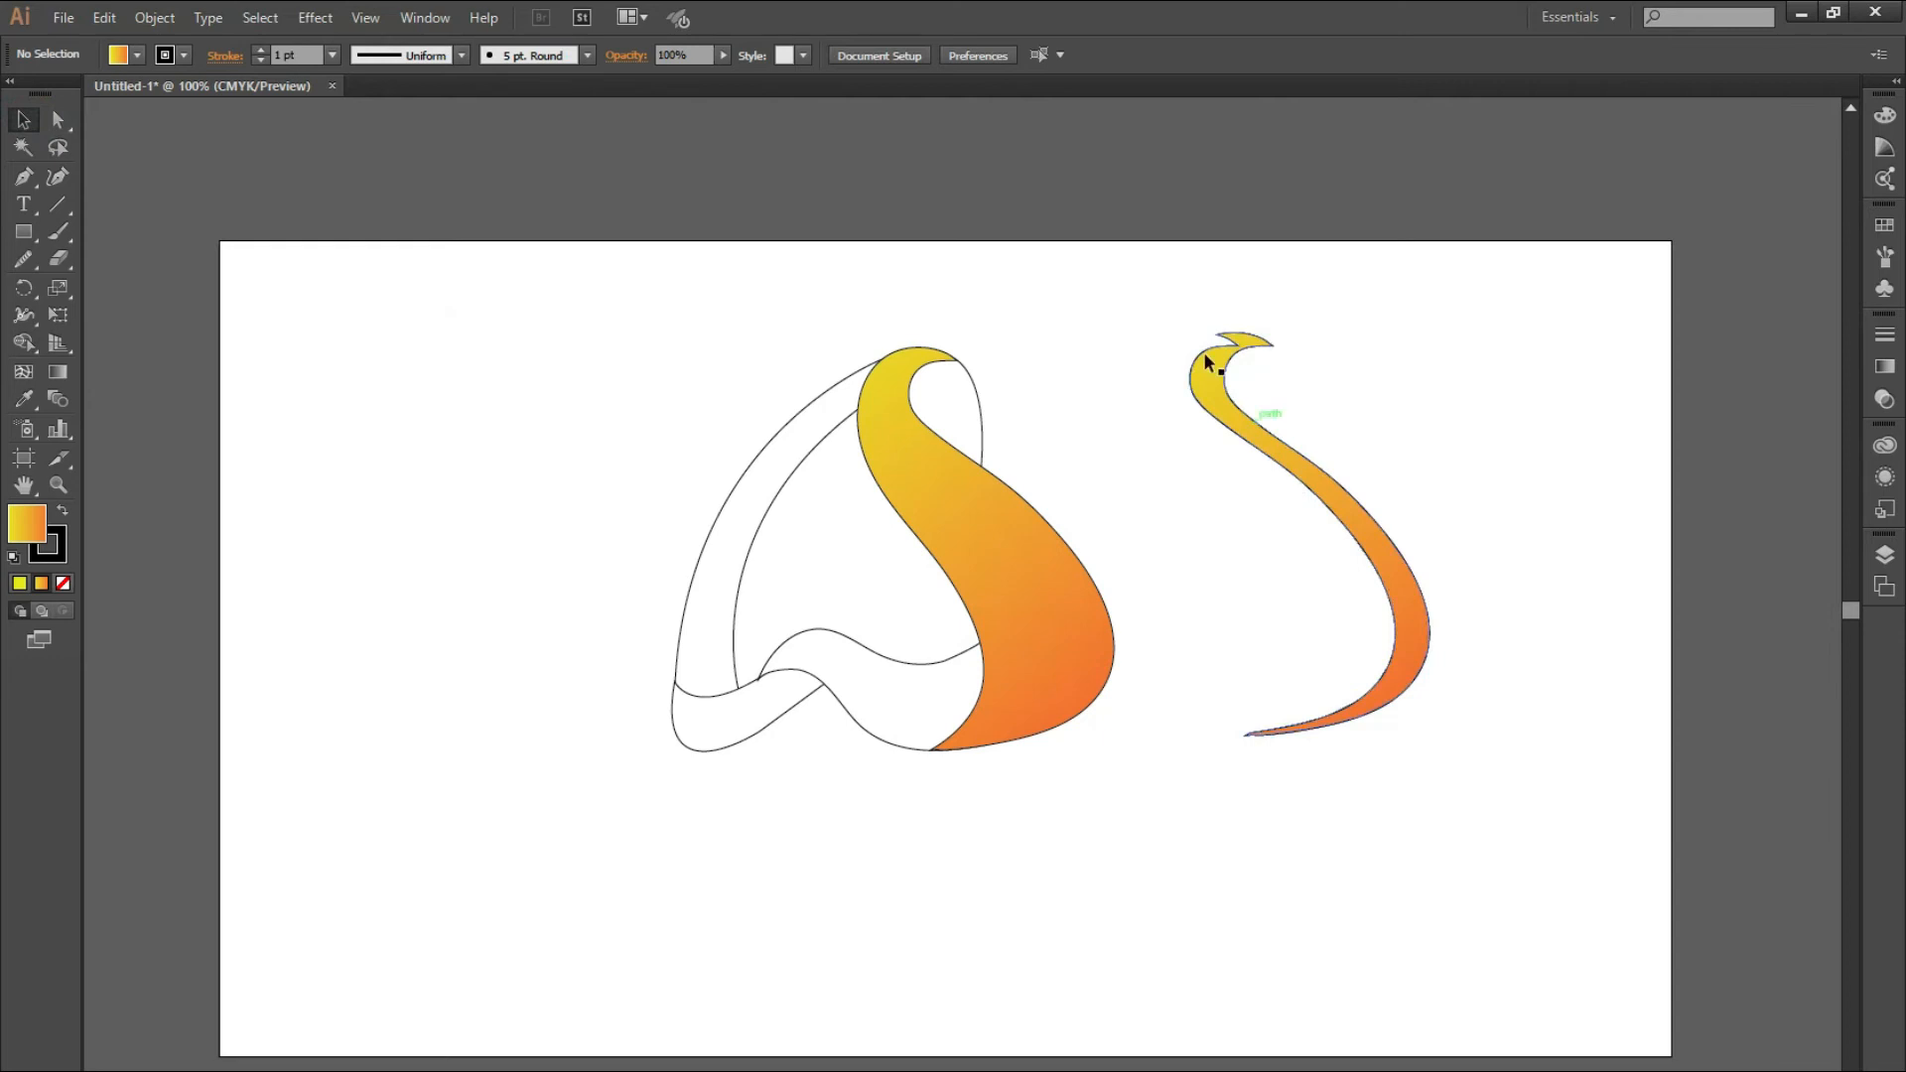
- Place a copy of the curved sliver over the right edge of the S shape and delete the spare sliver beside the artwork
left_click_drag(1300, 472, 1000, 486)
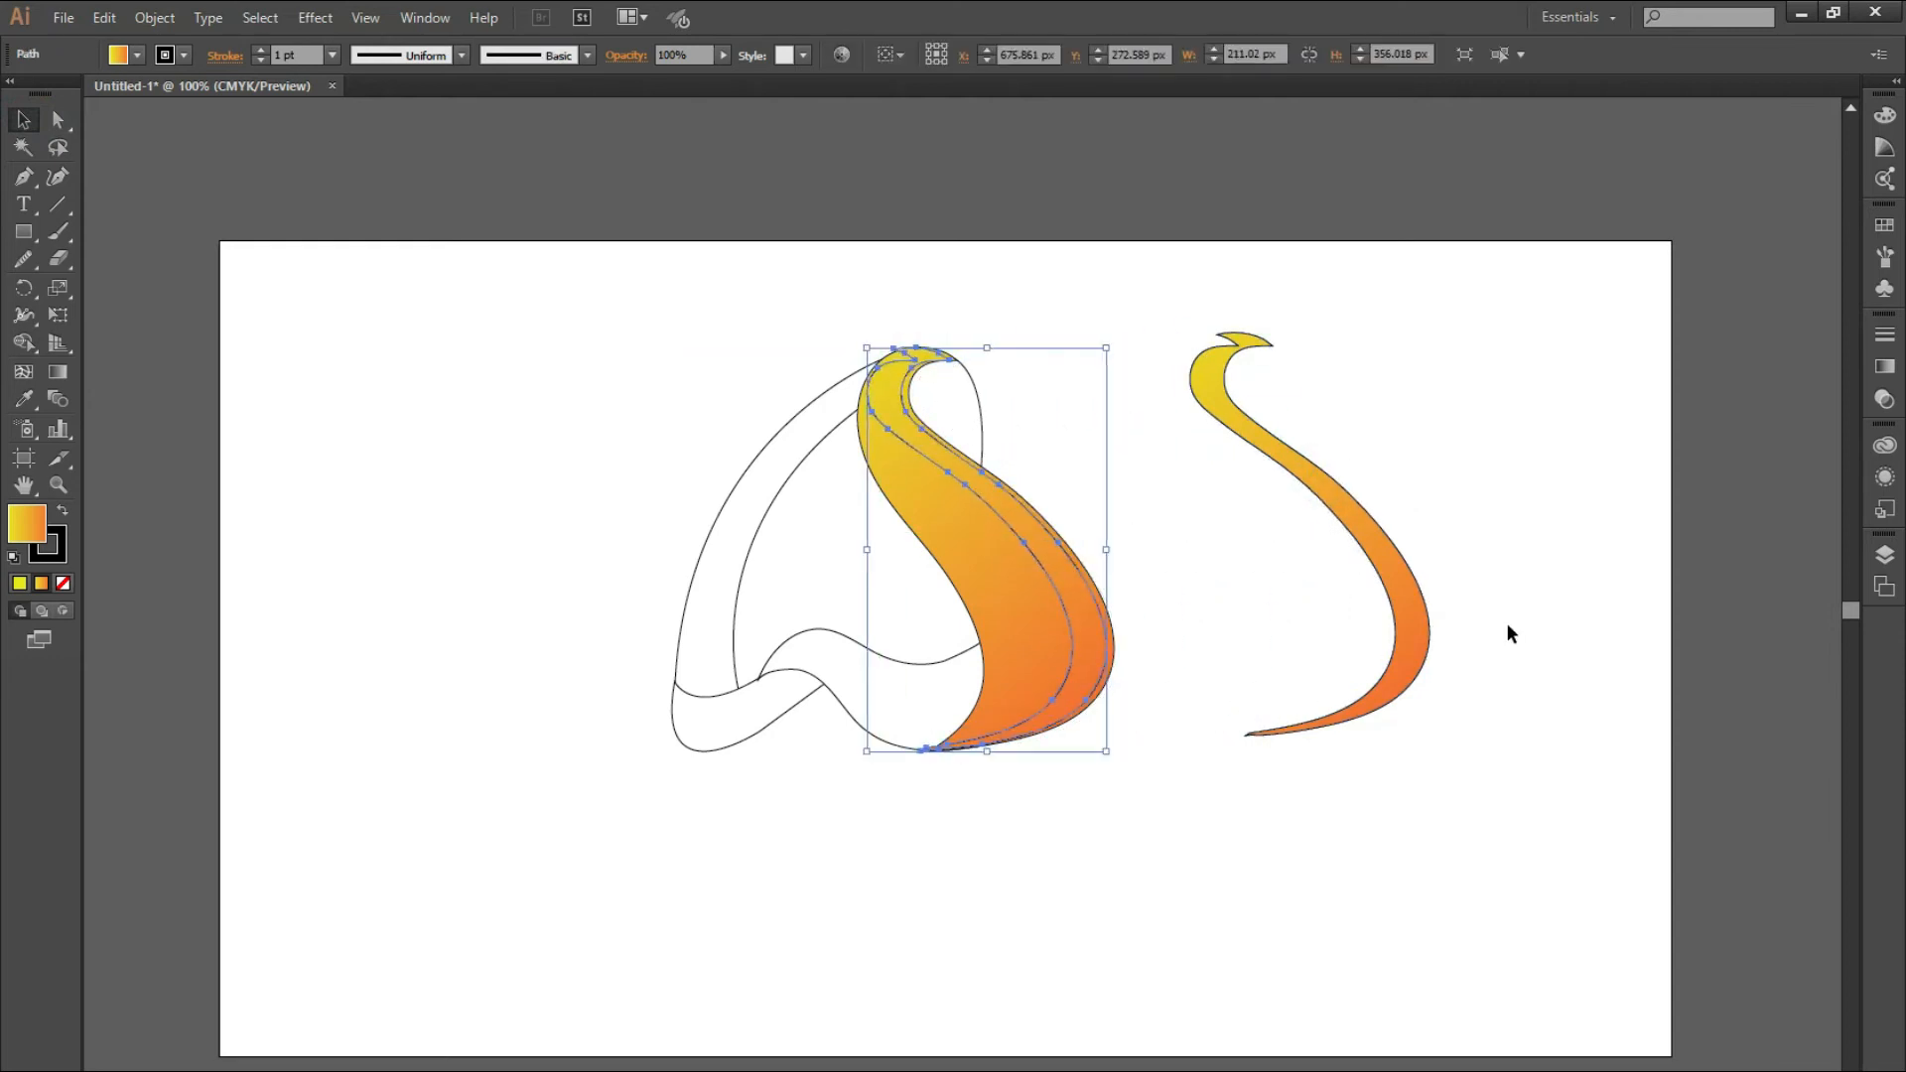
left_click(1390, 566)
key("Delete")
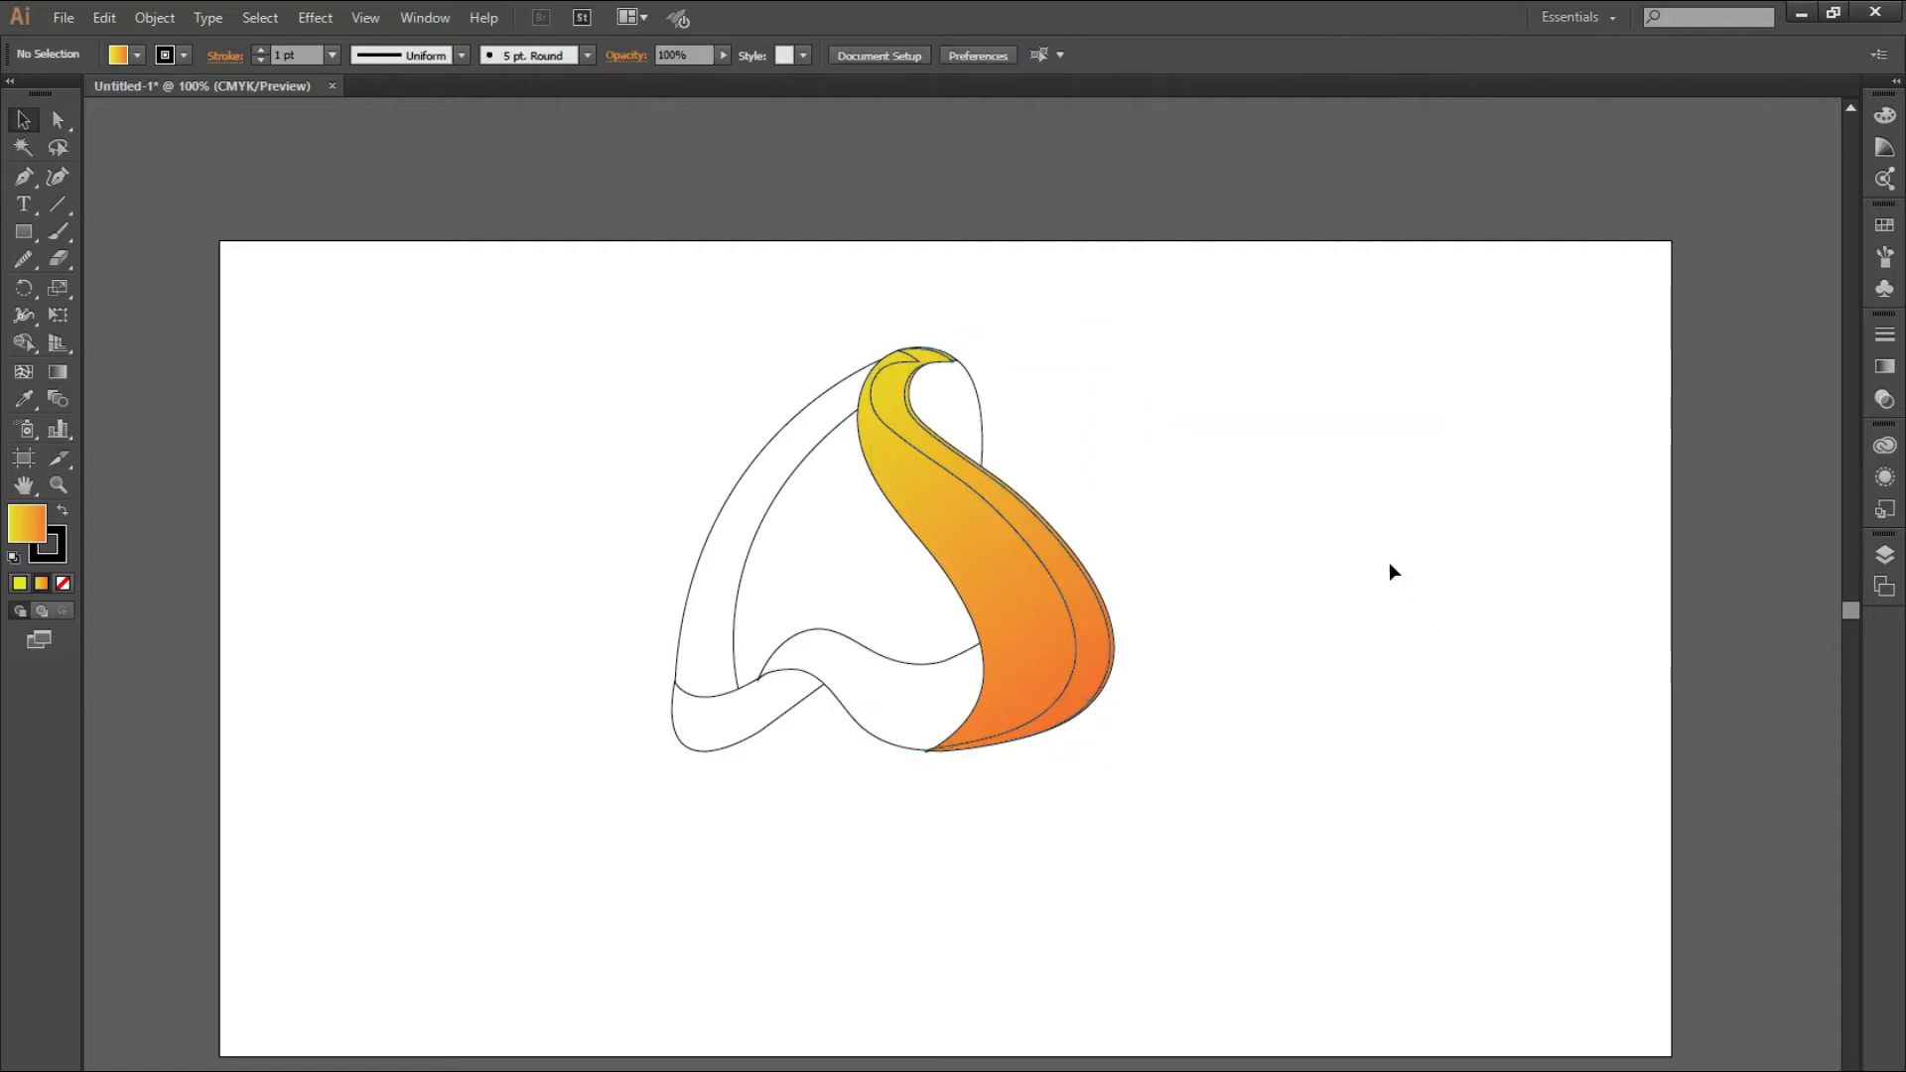
- Remove the notch at the sliver's upper end by deleting its surplus anchor points, leaving a smooth outer curve
scroll(893, 417, "up", 1)
scroll(894, 417, "up", 1)
left_click(901, 425)
scroll(899, 427, "up", 3)
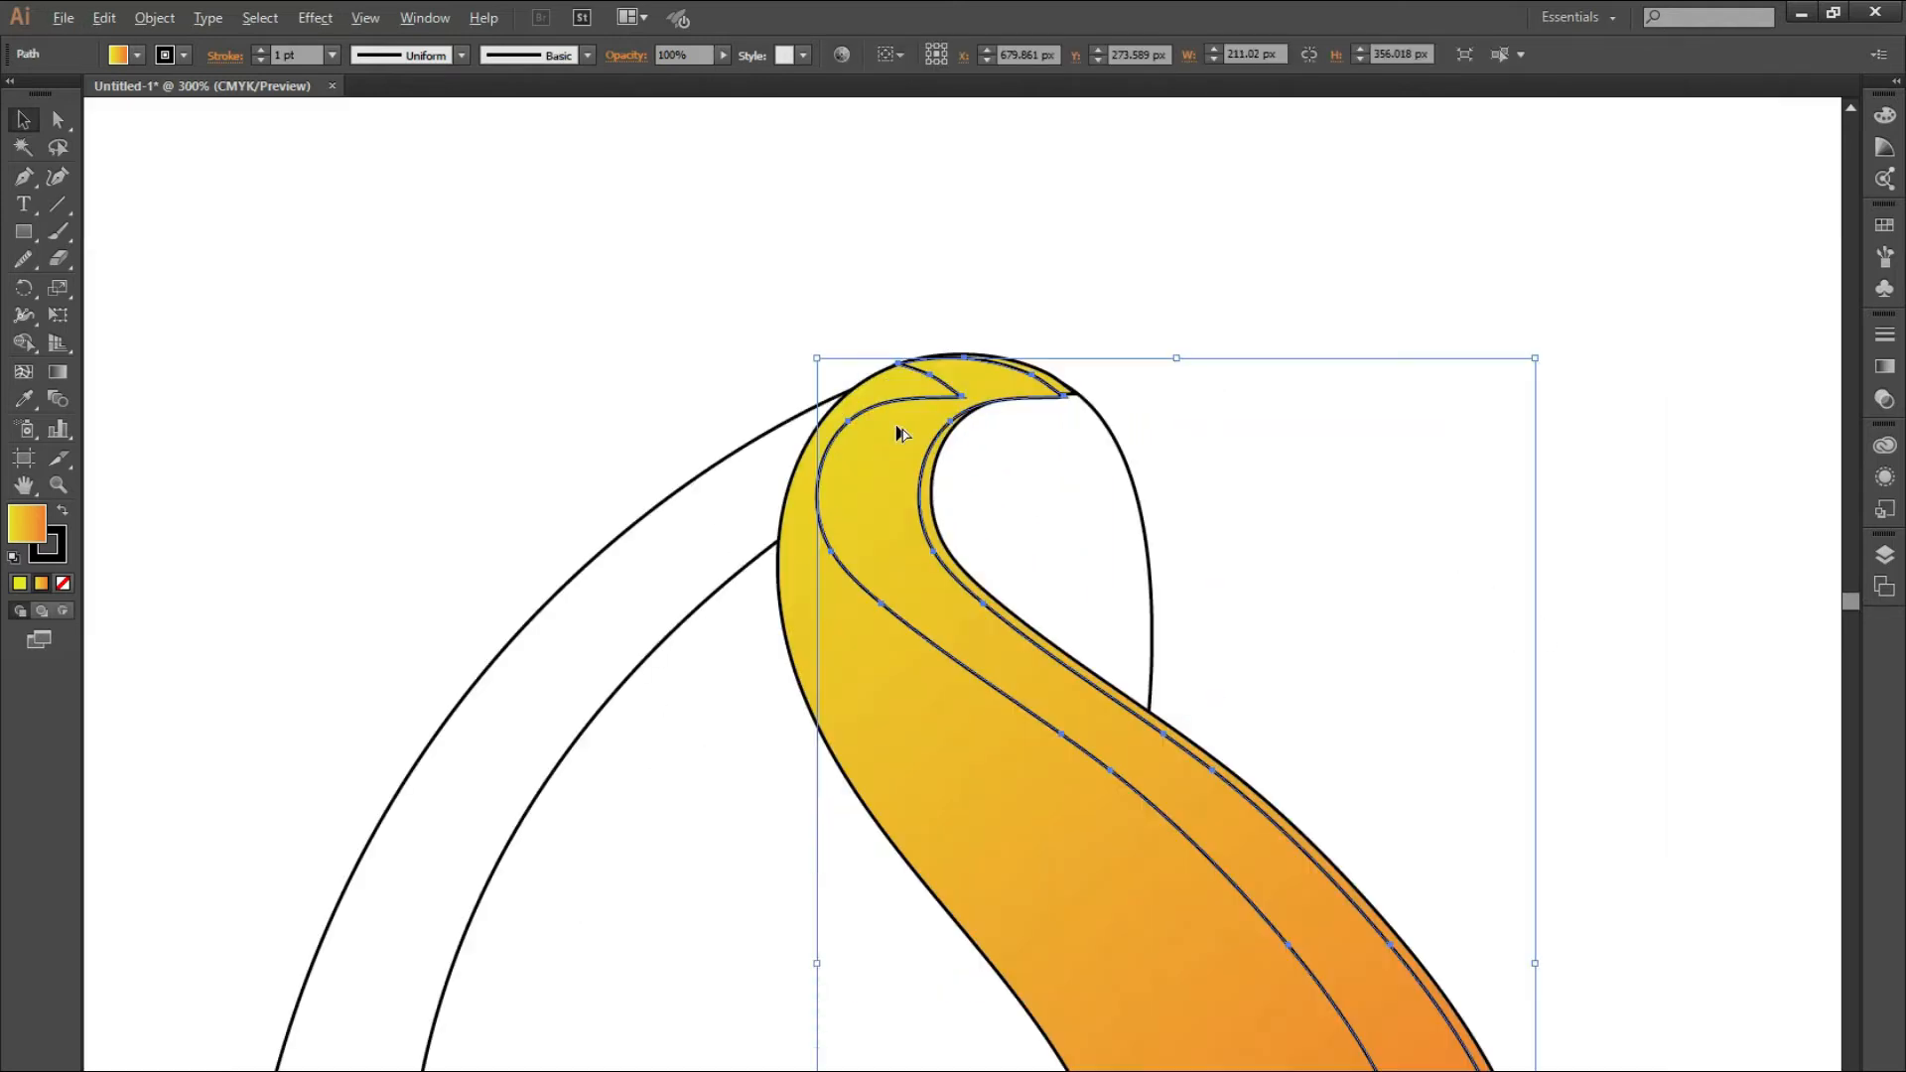
key("a")
key("p")
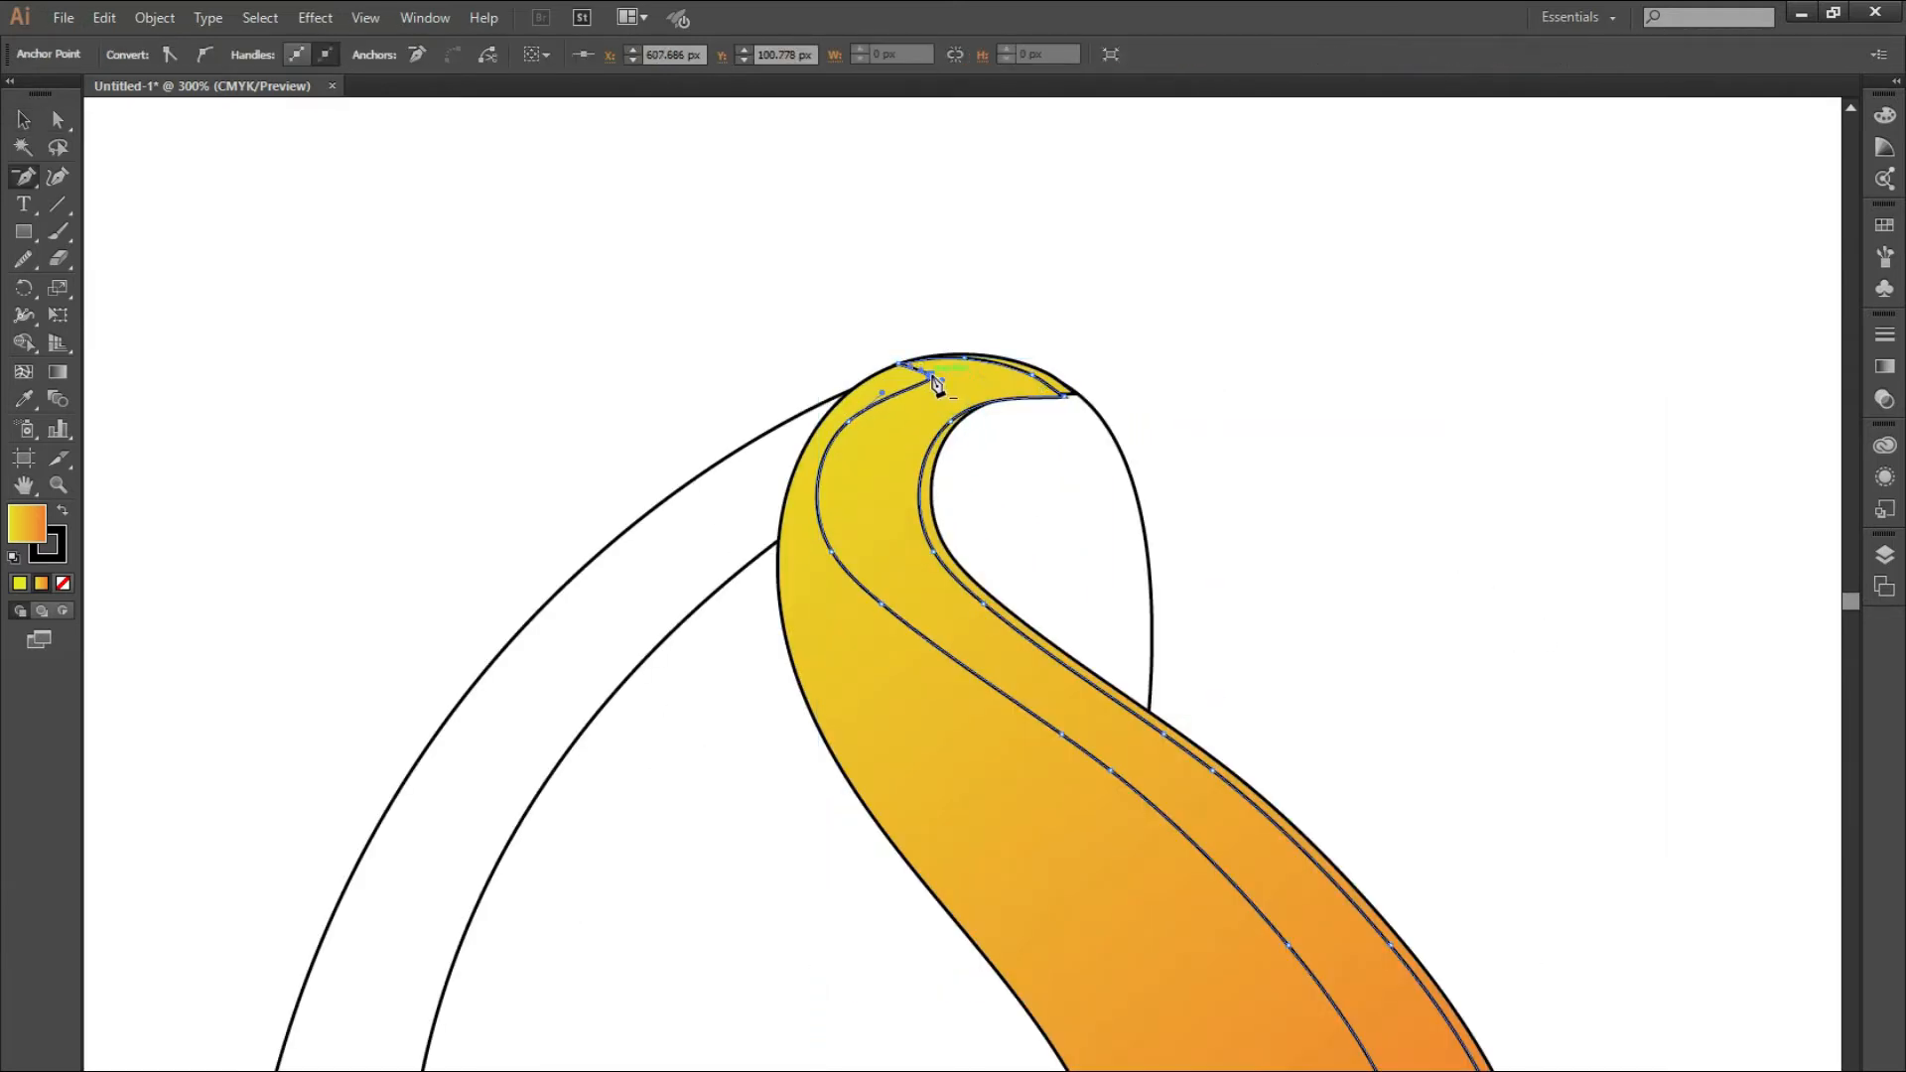
left_click(902, 370)
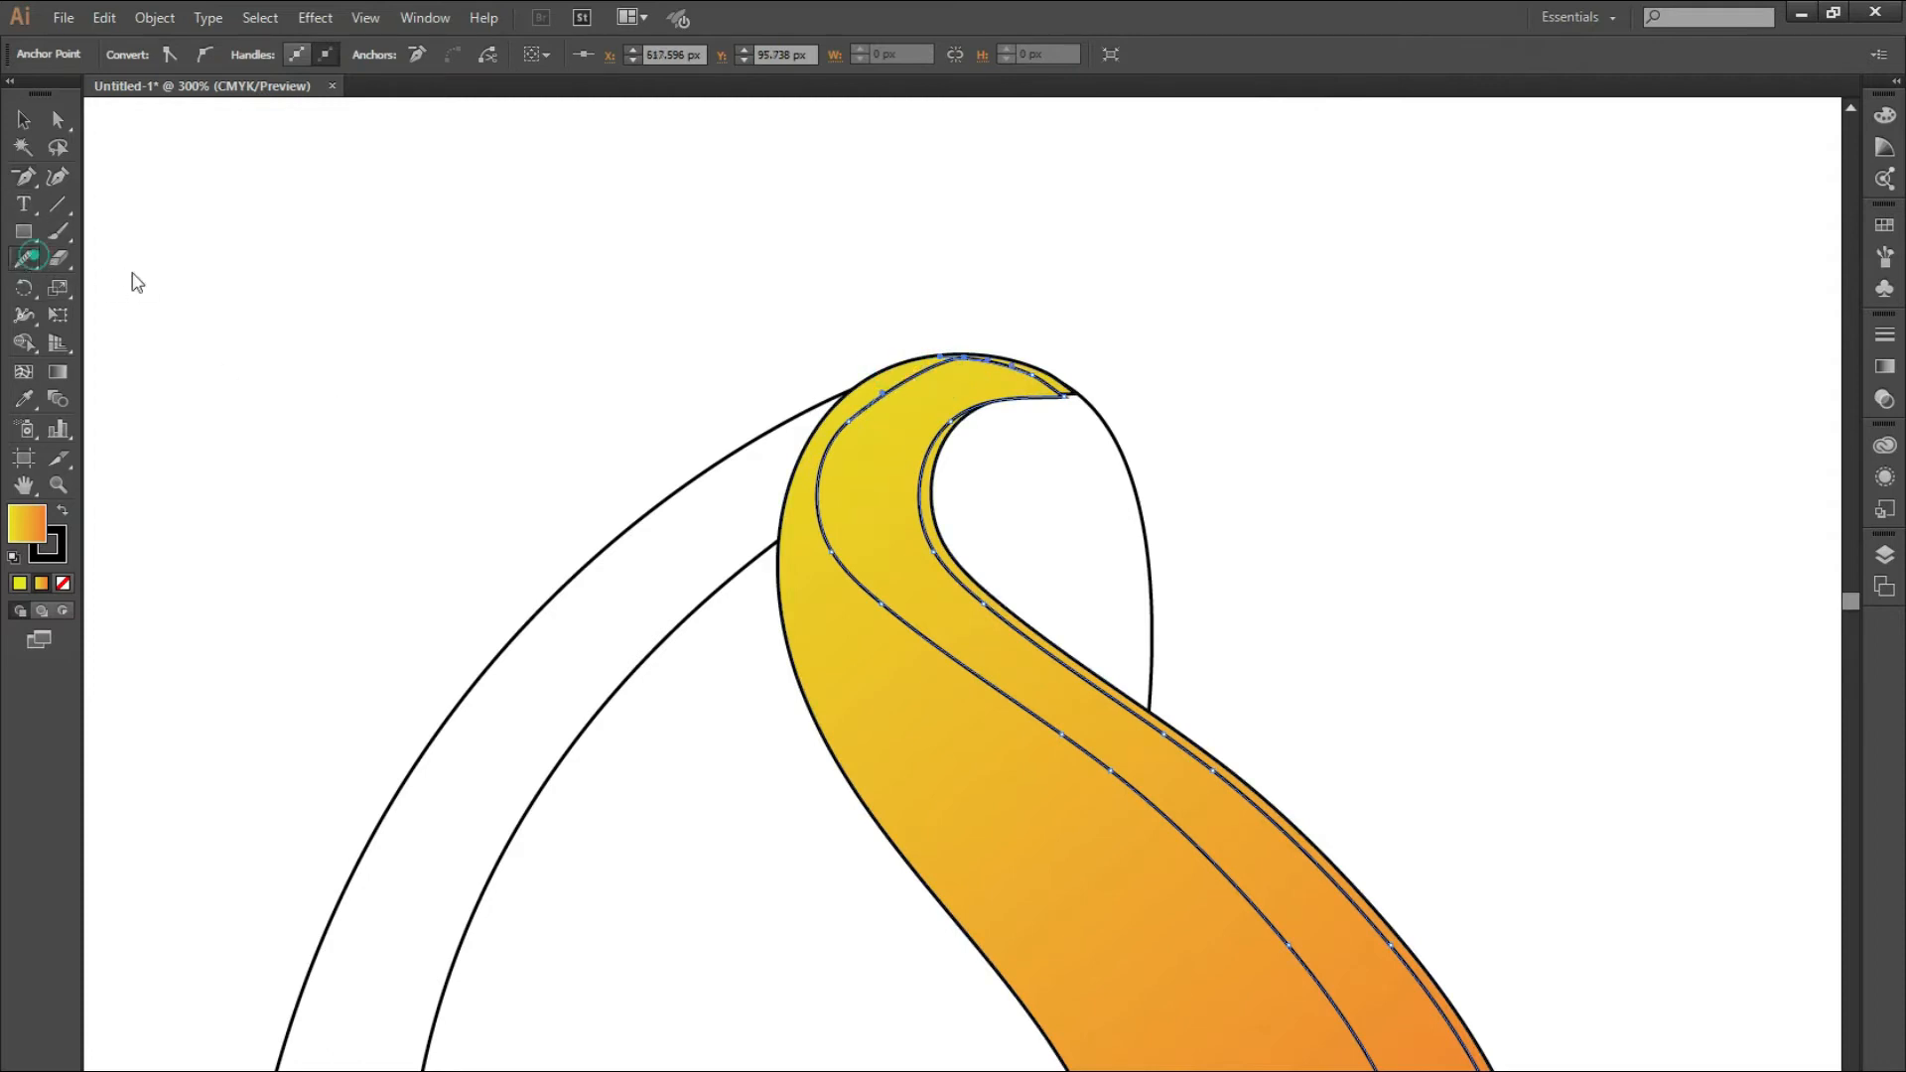
left_click_drag(923, 389, 945, 372)
mouse_move(814, 533)
left_mouse_down()
mouse_move(888, 593)
mouse_move(908, 646)
mouse_move(925, 543)
left_mouse_up()
- Nudge the sliver slightly upward so that it sits along the S shape's upper and right edges
left_click(24, 119)
left_click(1117, 270)
left_click(998, 363)
key("Up")
key("Up")
key("Up")
key("ctrl+1")
left_click(1347, 575)
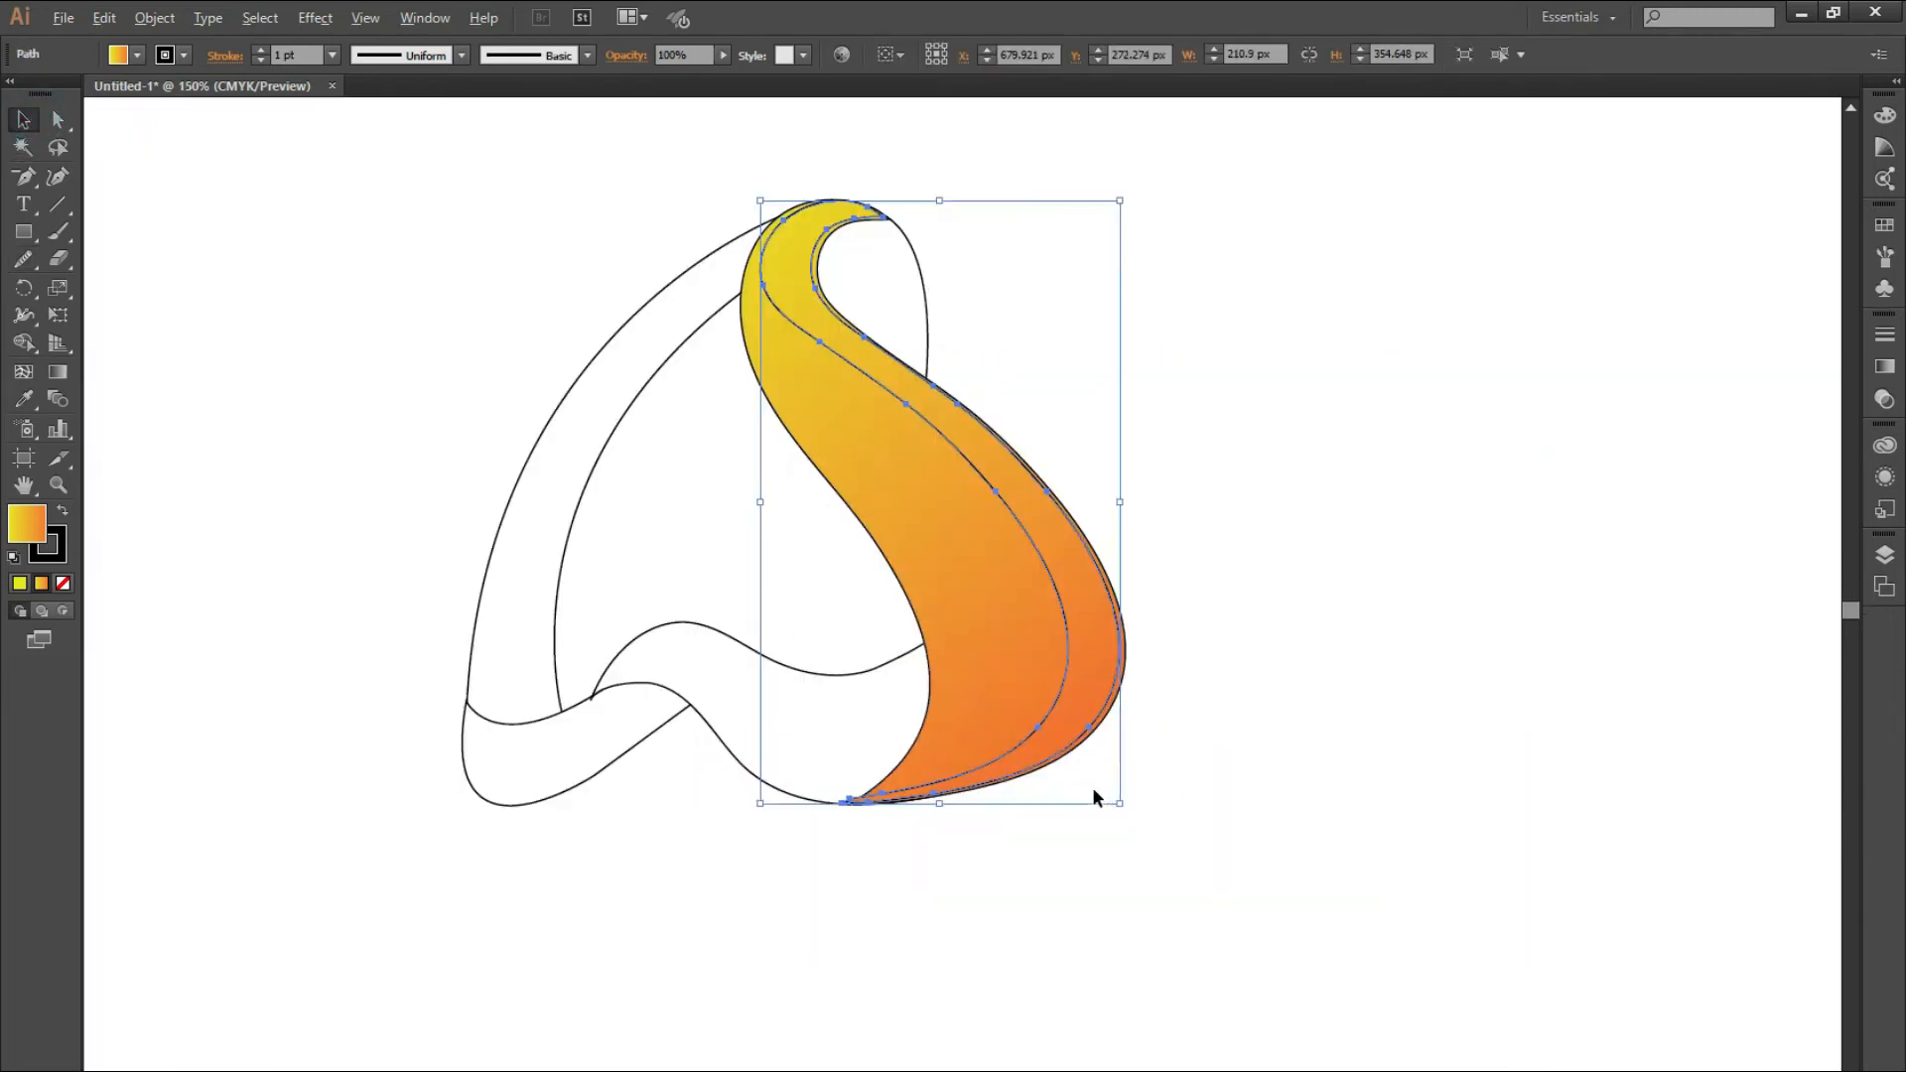
- Redirect the sliver's gradient with the Gradient tool to run from yellow at the top down to orange at the bottom
left_click(1082, 633)
key("g")
left_click_drag(1027, 818, 730, 137)
left_click_drag(885, 247, 1010, 869)
key("v")
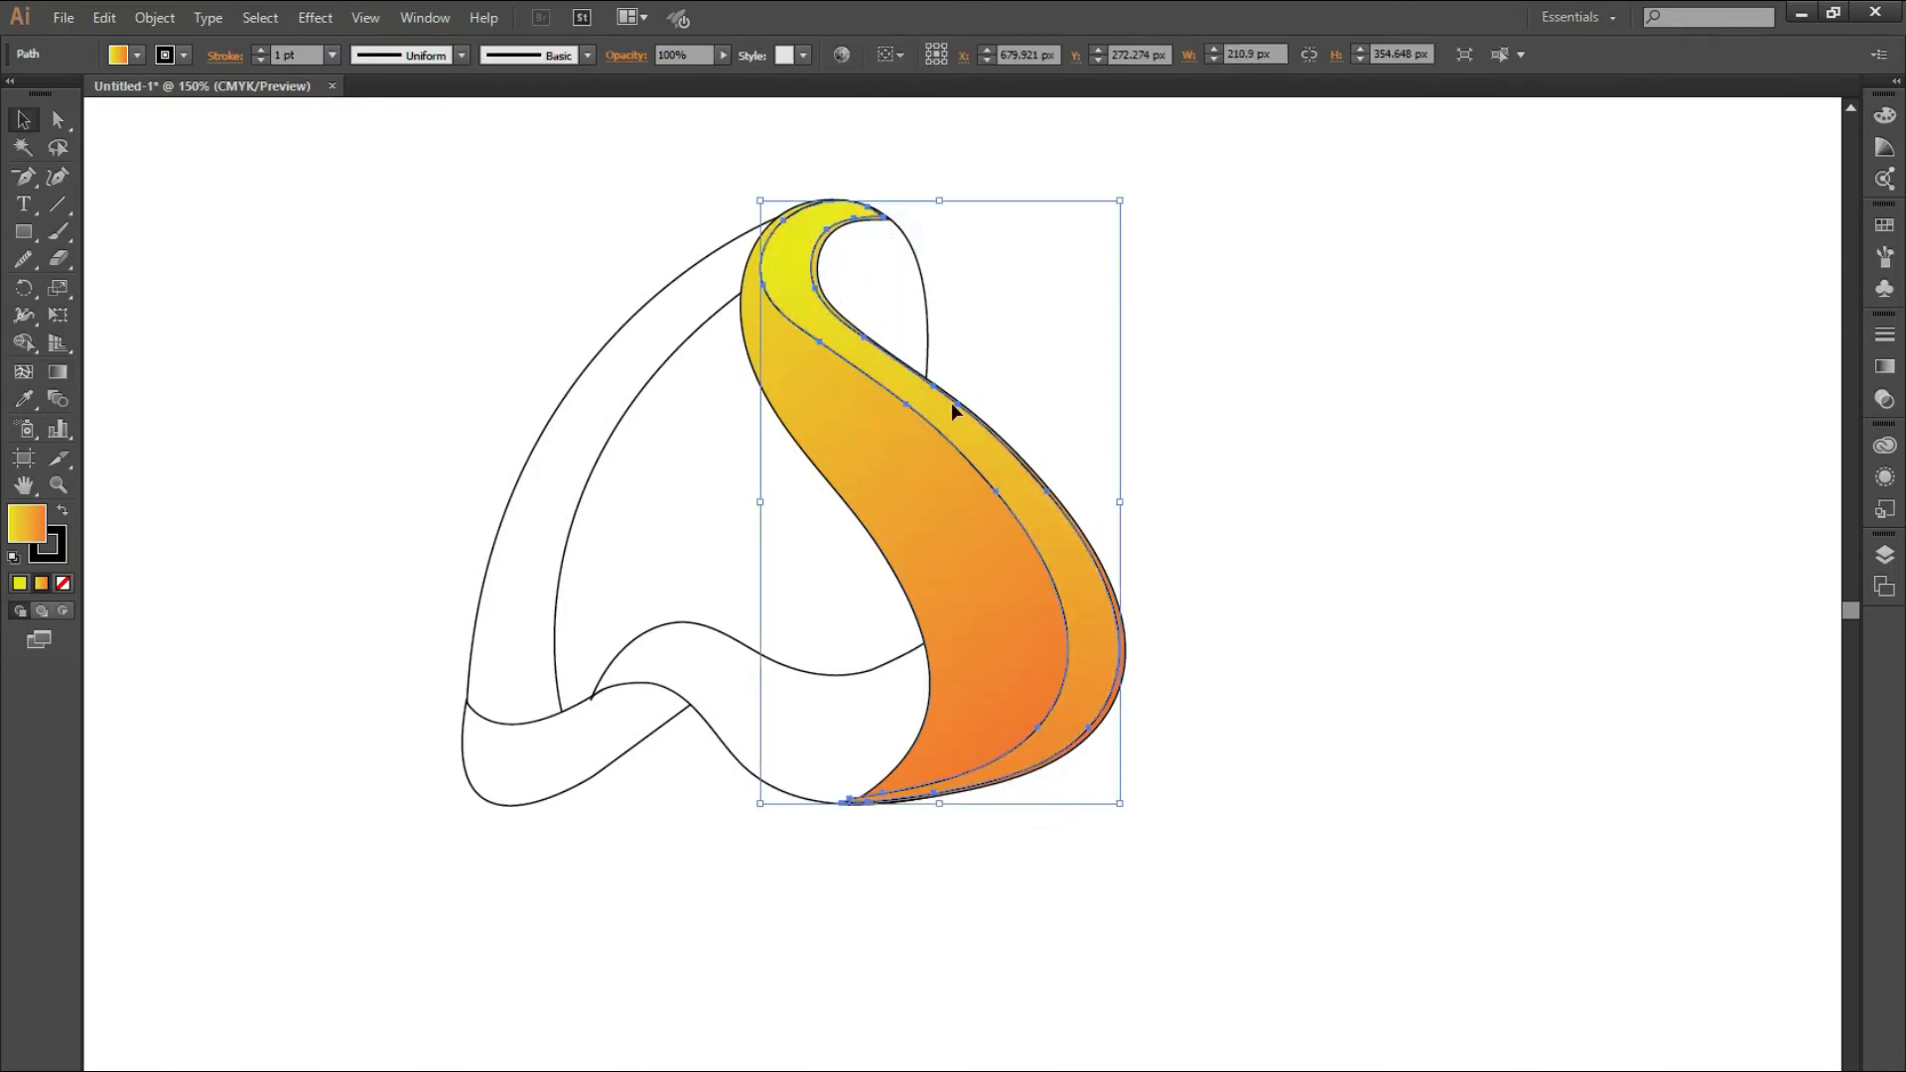
- Remove the black outline from the S shape and its highlight sliver
left_click(607, 948)
left_click(800, 223)
left_click(1247, 506)
left_click(1000, 594)
left_click(47, 544)
left_click(63, 582)
left_click(1516, 503)
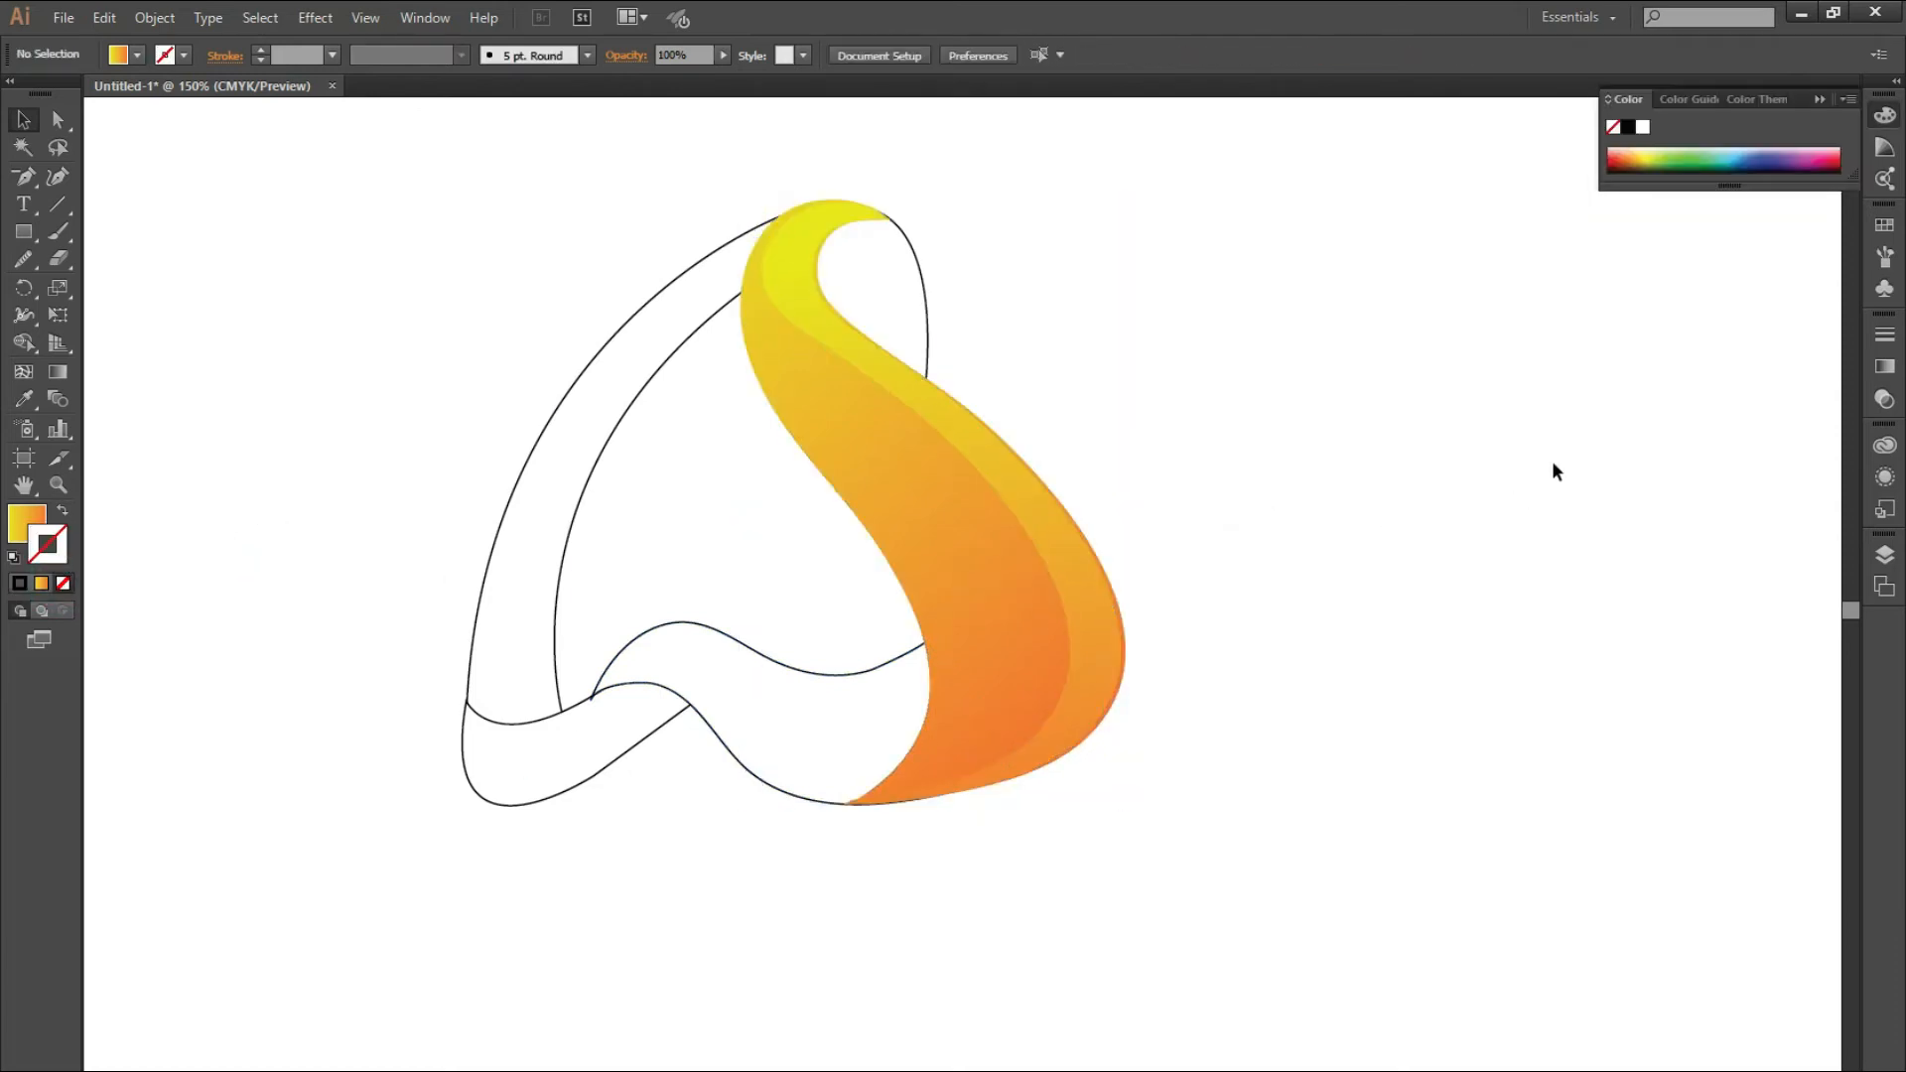
left_click(1820, 98)
- Give the fold piece behind the S shape's upper end the same yellow-to-orange gradient with no outline
left_click(915, 273)
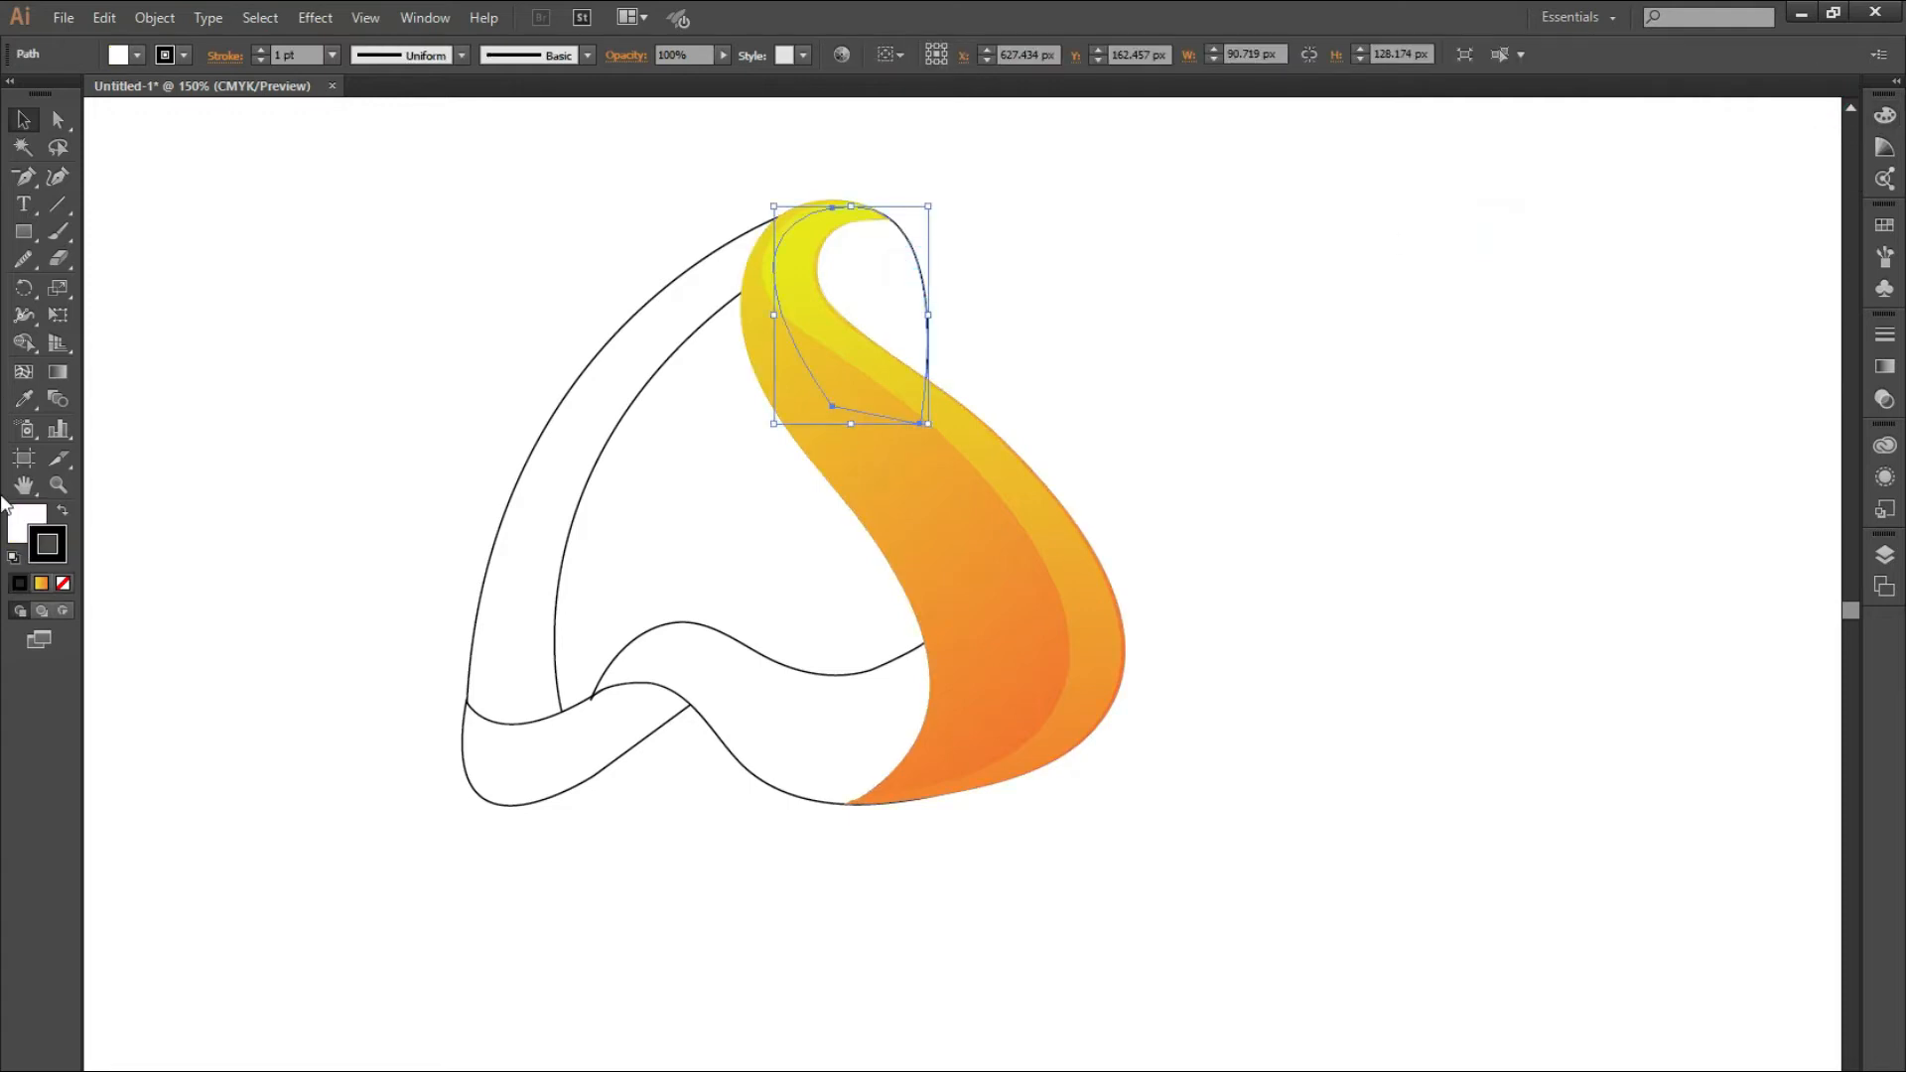
left_click(944, 490)
left_click(1009, 288, "ctrl")
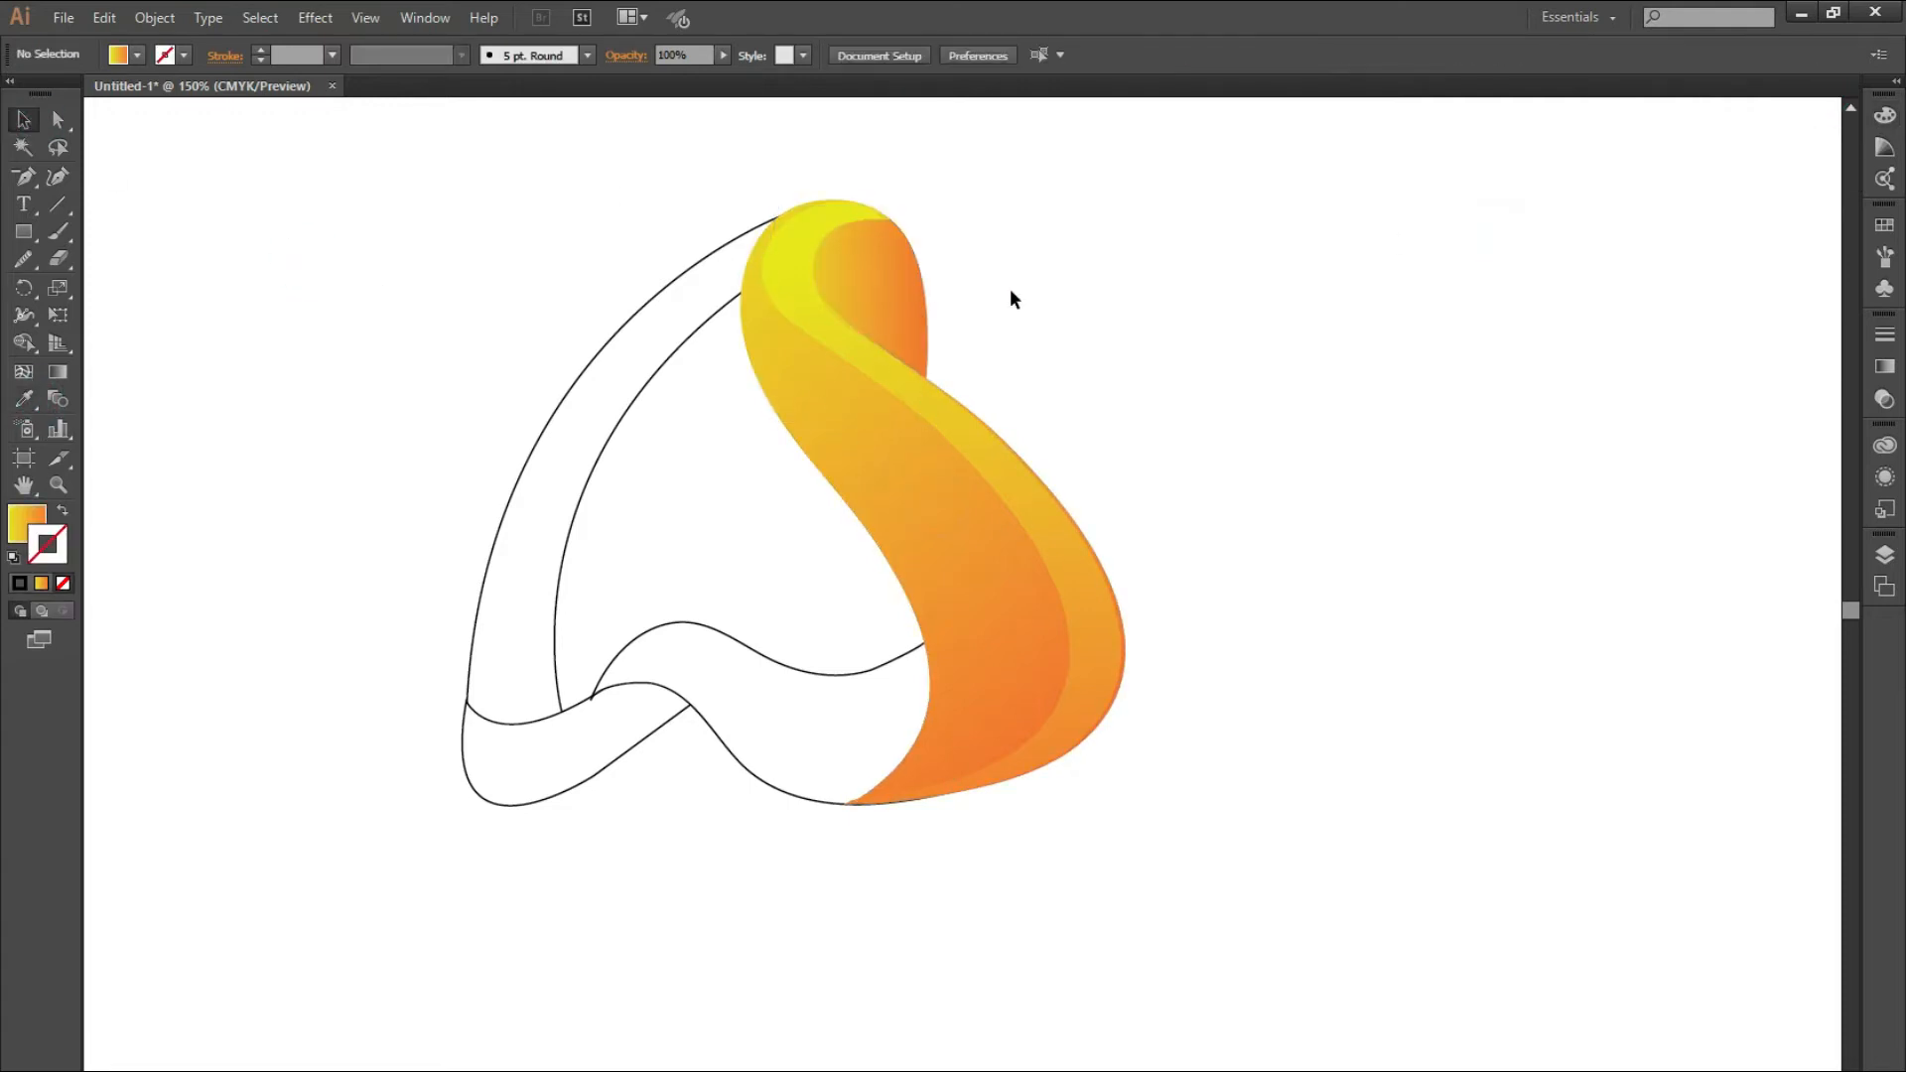
- Draw a closed crescent-shaped shadow with the Pen tool along the inner curve of the S shape's top, overlapping the fold piece
scroll(1010, 288, "up", 3)
left_click(932, 335)
left_click(592, 234)
left_click(824, 223)
left_click_drag(759, 315, 1030, 477)
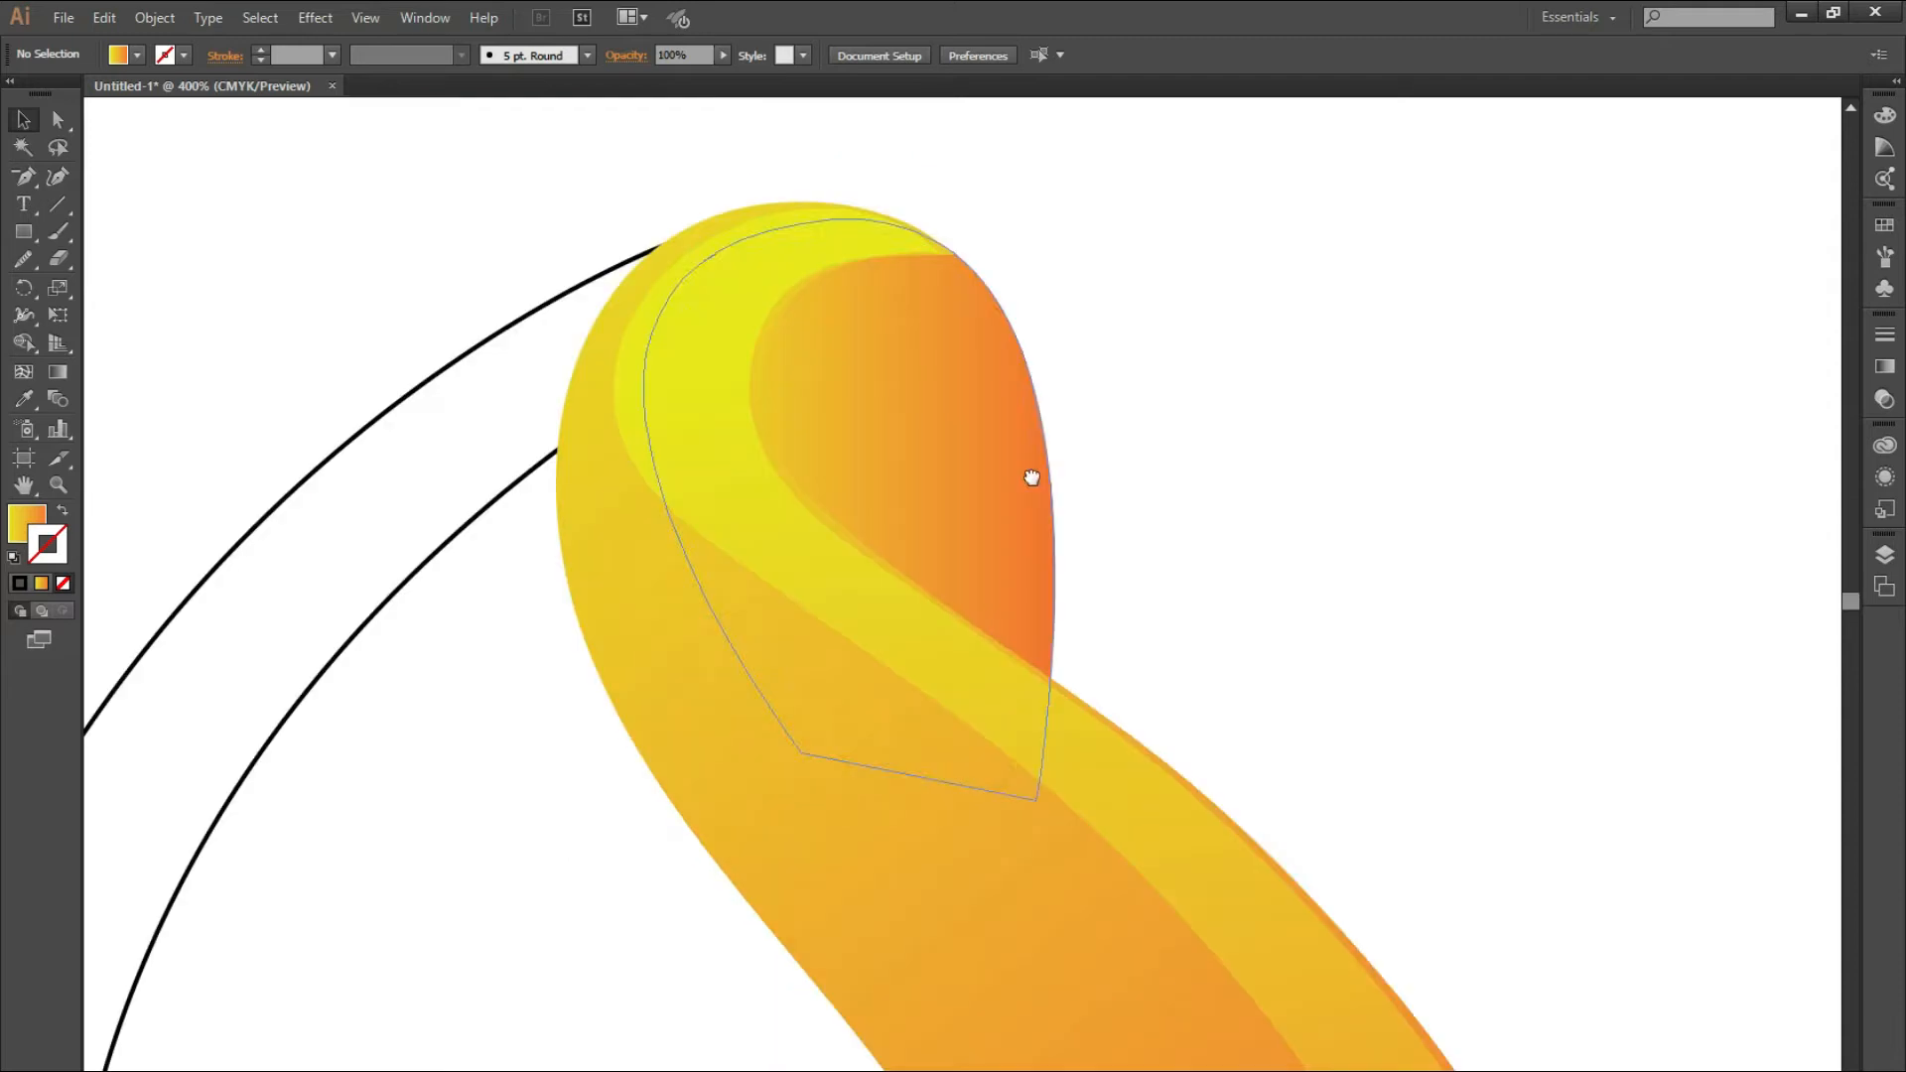
left_click(978, 276)
left_click_drag(804, 411, 847, 531)
left_click_drag(1047, 693, 804, 571)
left_click(799, 562)
left_click(690, 387)
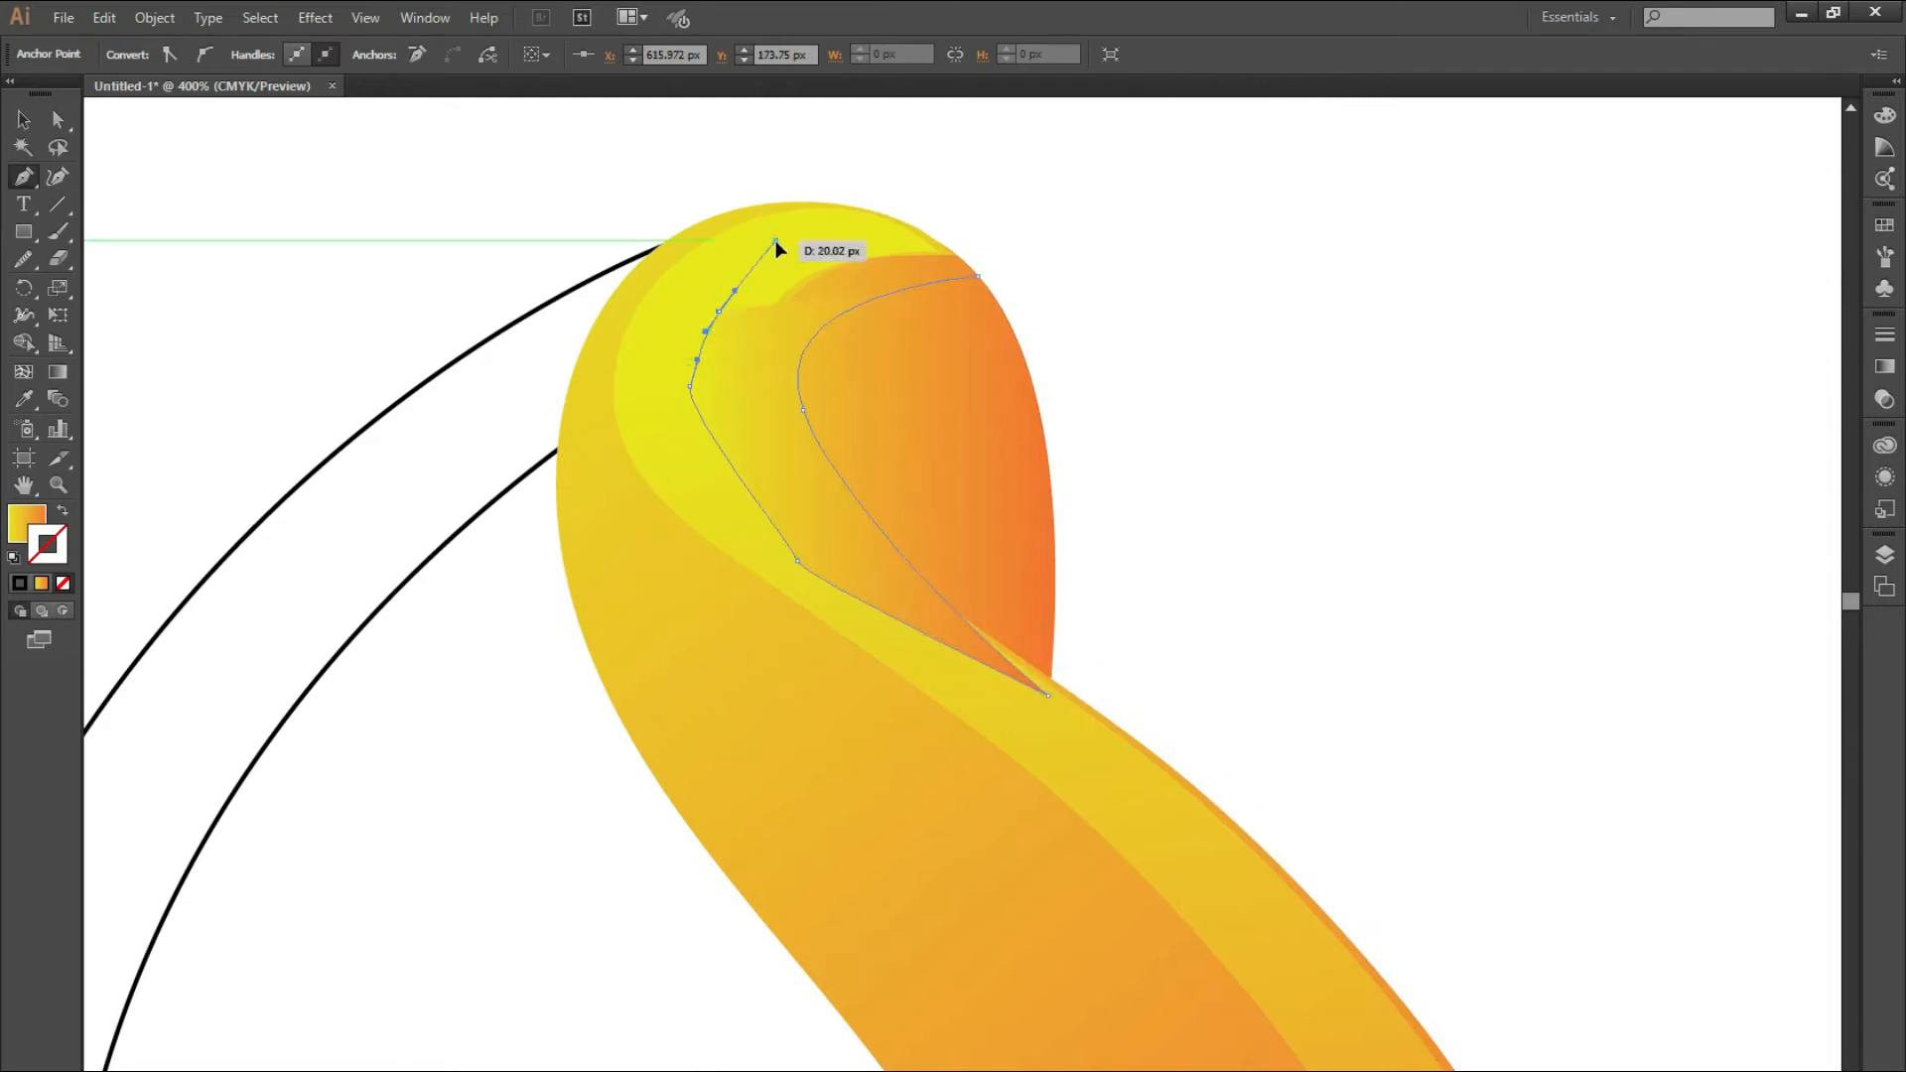
left_click(718, 311)
left_click(775, 240)
left_click(831, 228)
left_click(911, 225)
left_click(23, 120)
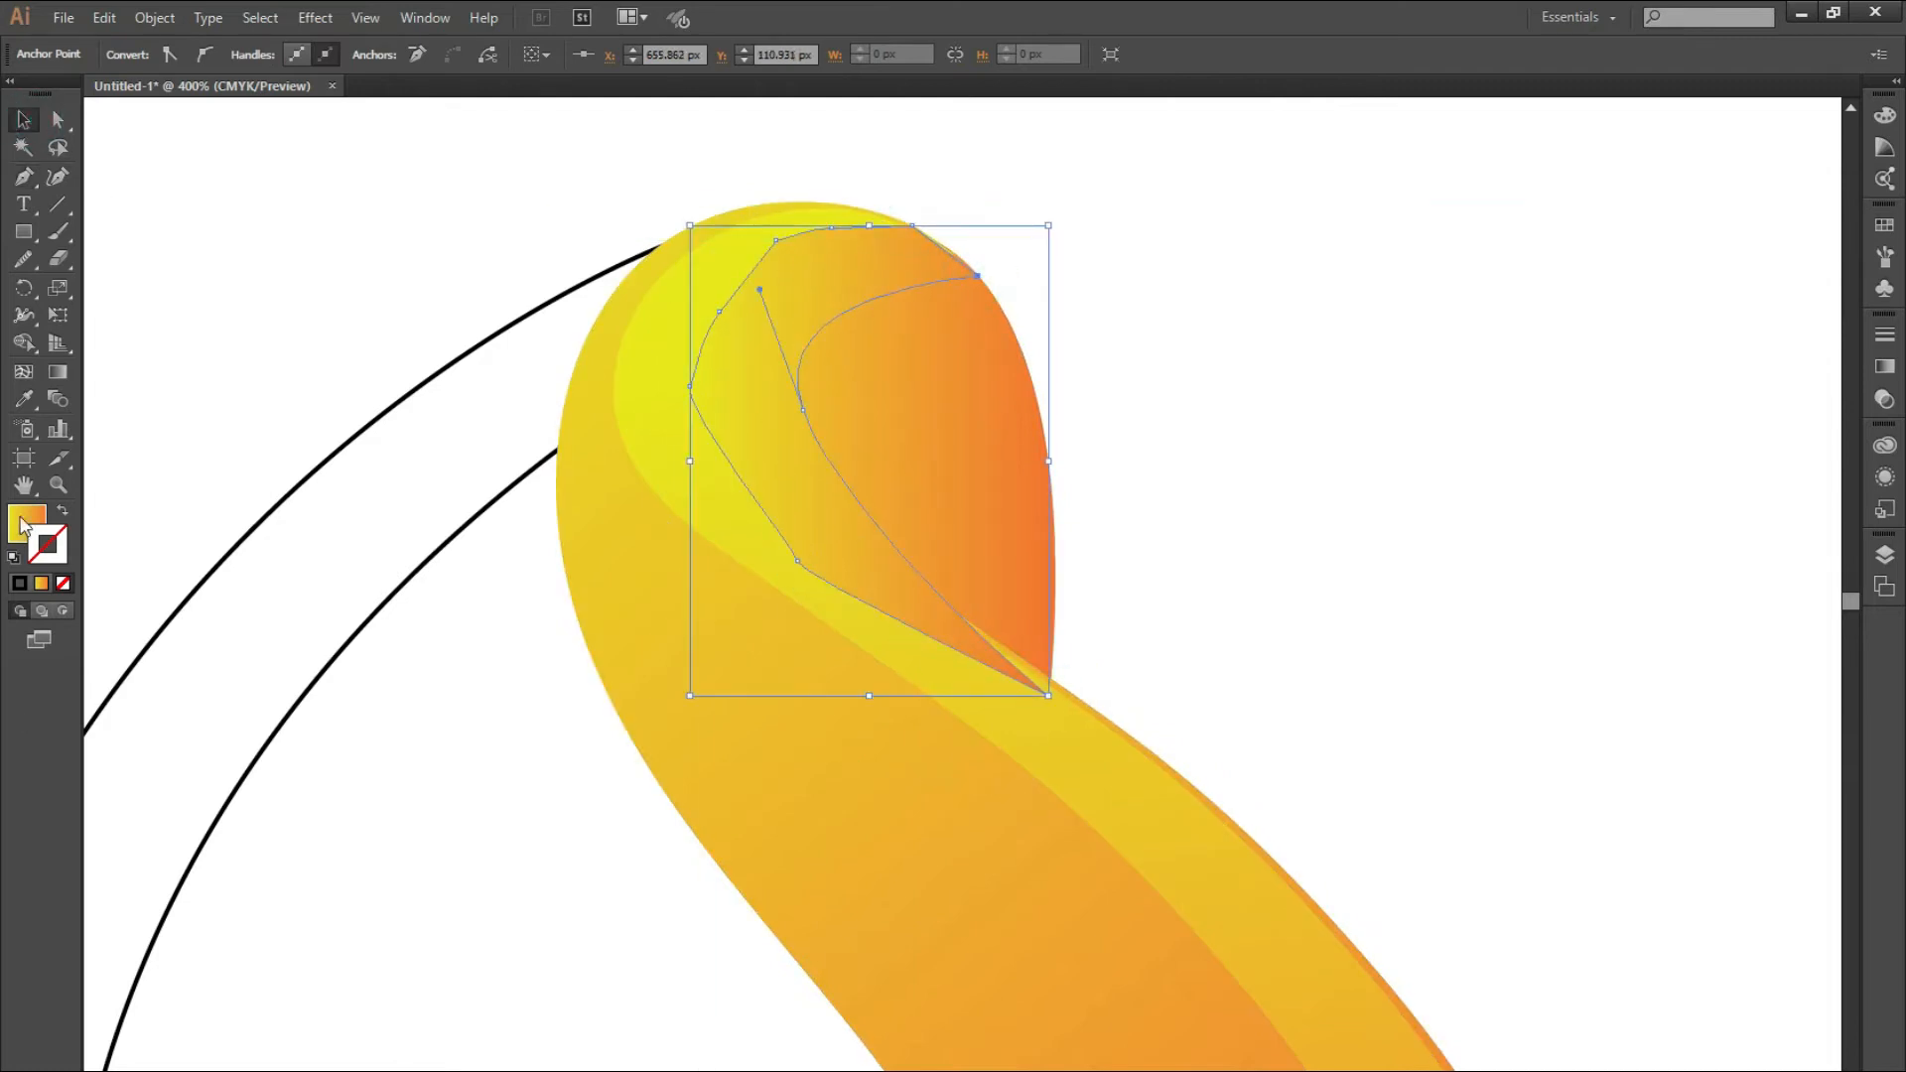
- Fill the crescent shape with black and send it backward so it lies between the S shape and the fold piece
key("comma")
left_click(1831, 101)
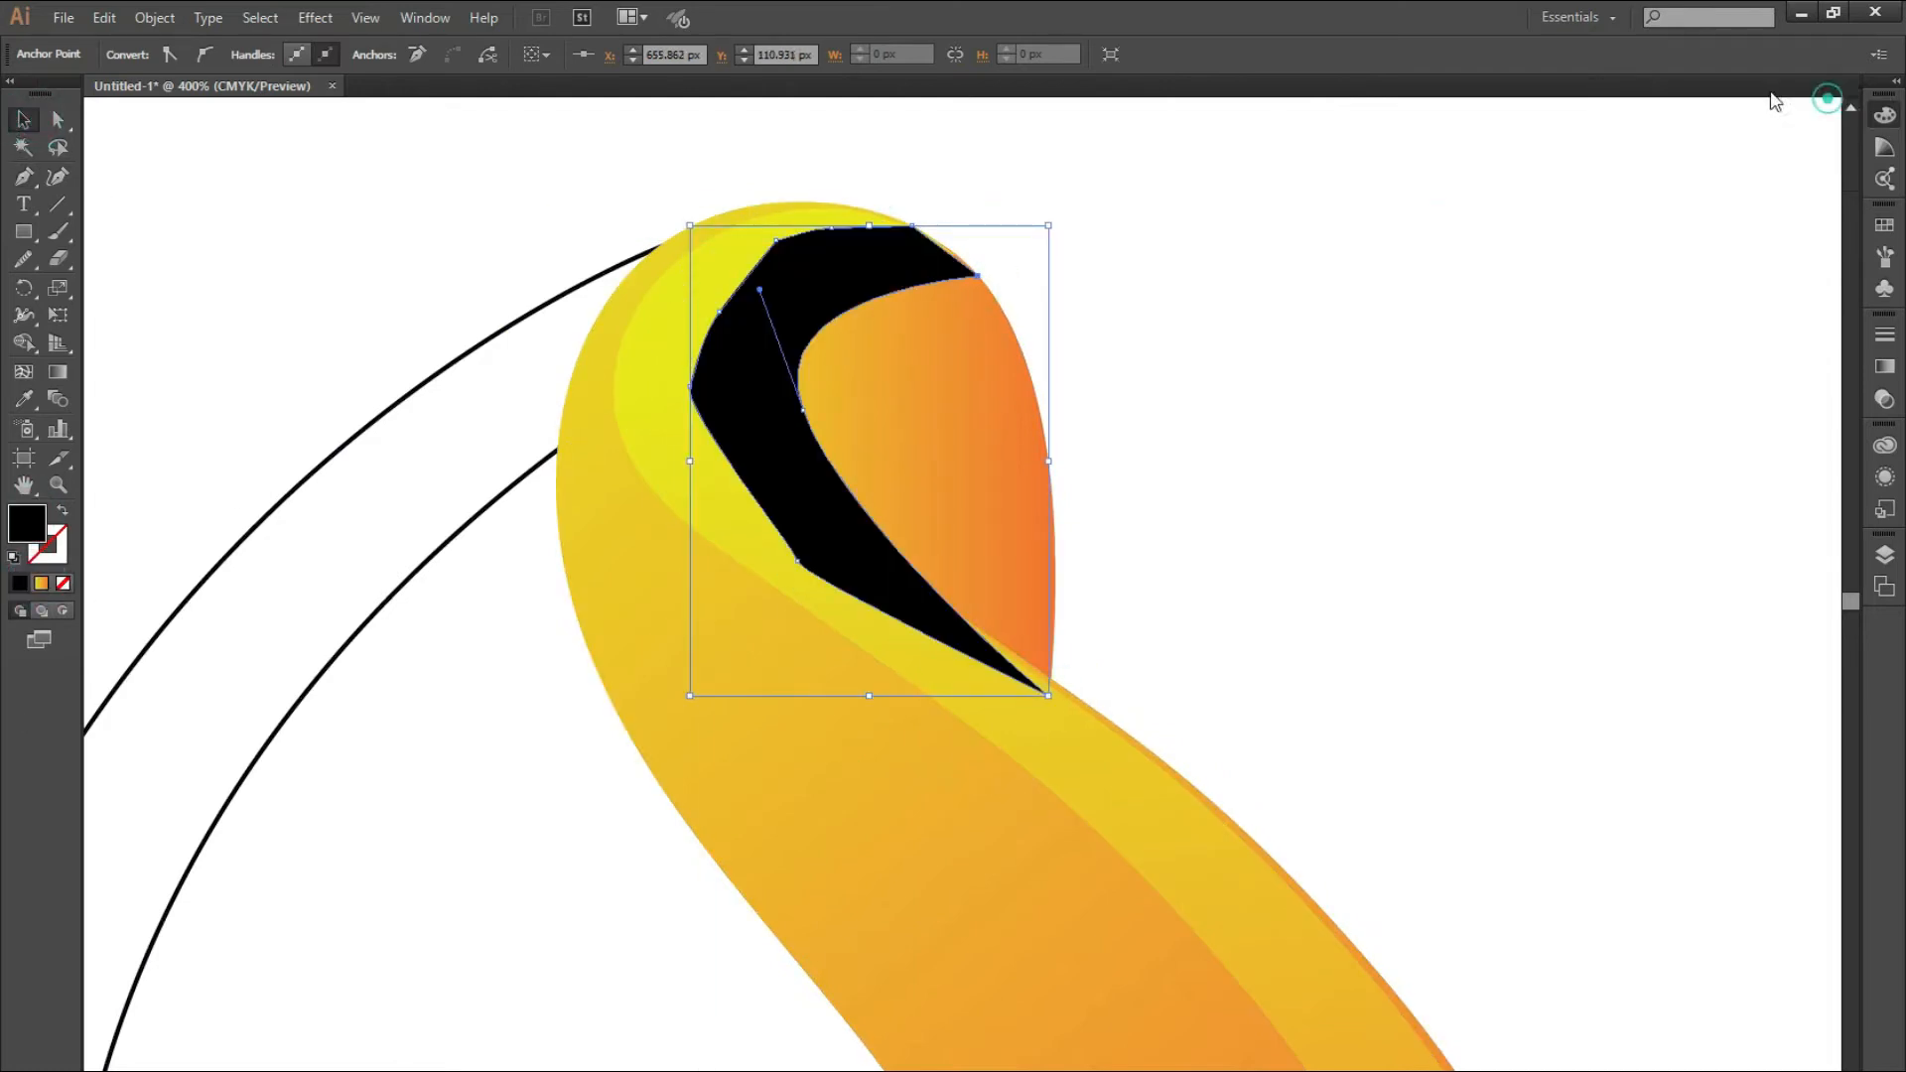
right_click(786, 373)
mouse_move(953, 695)
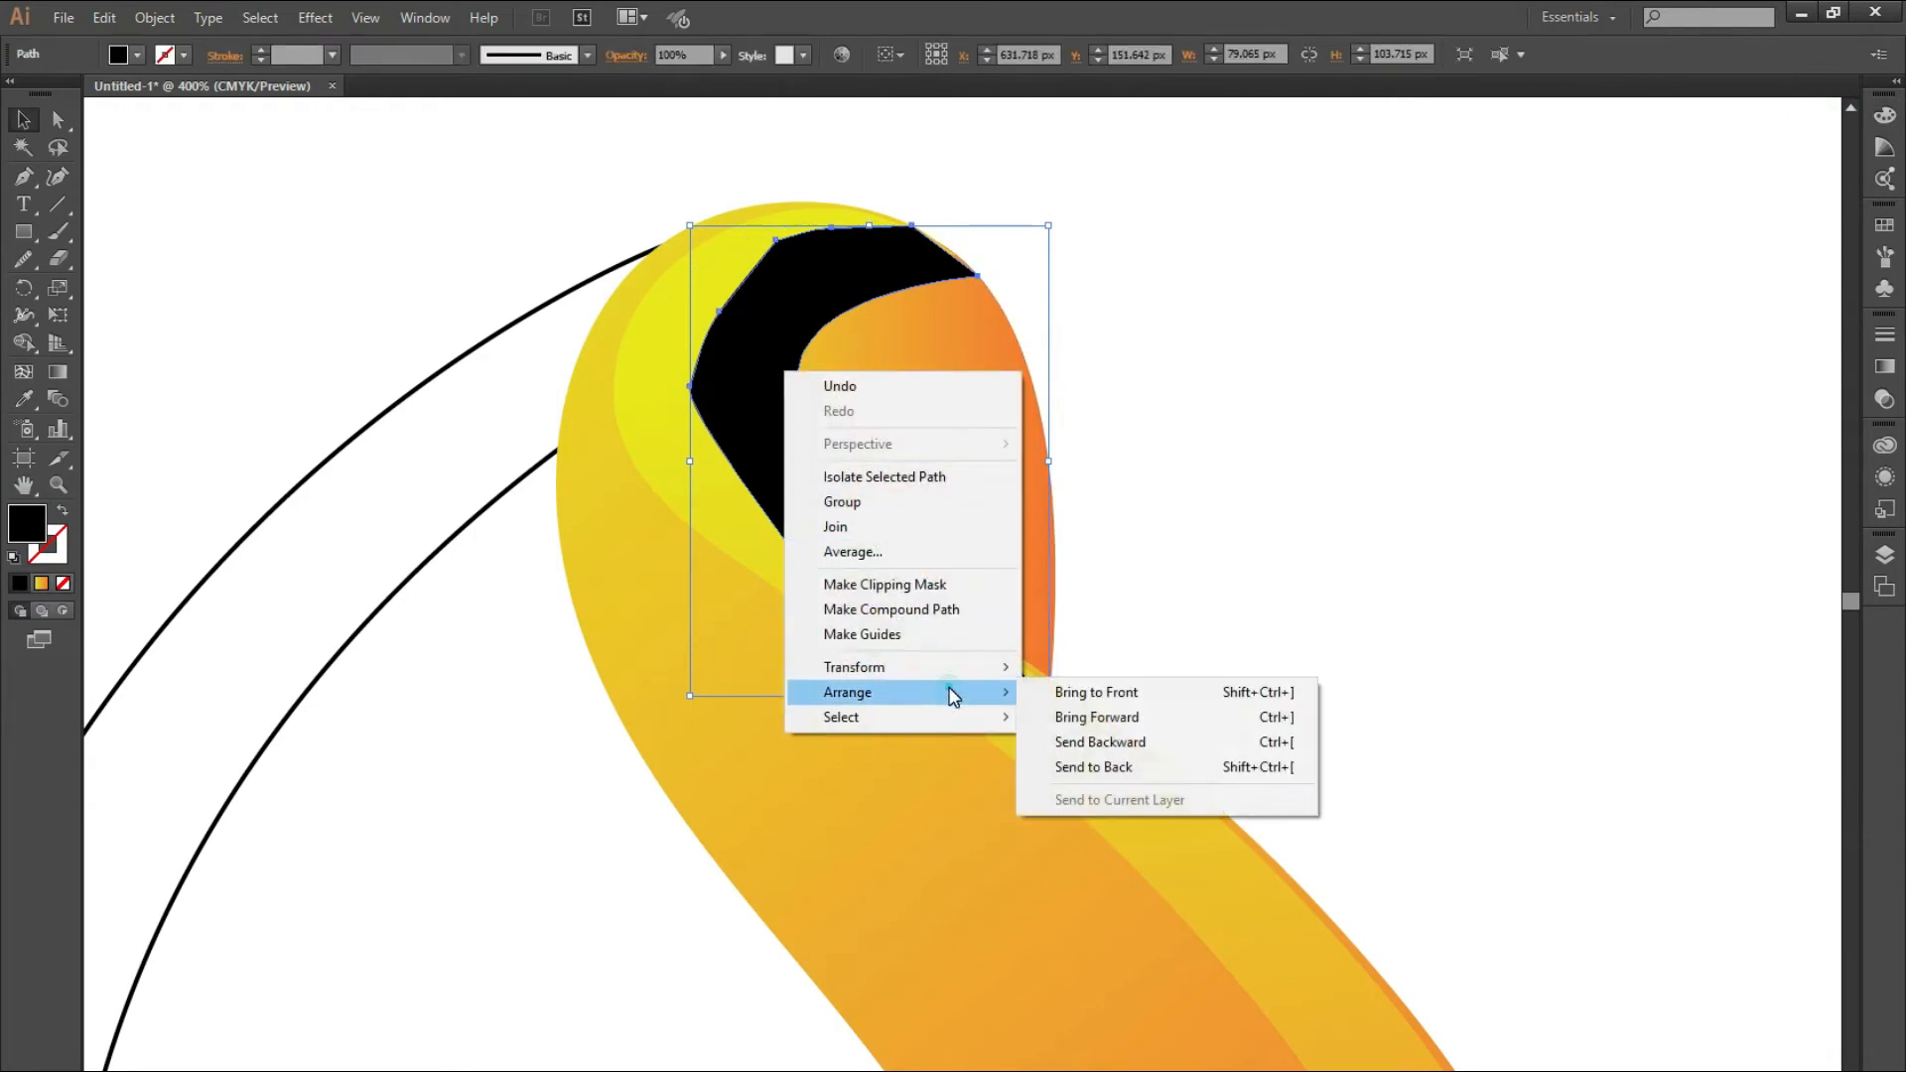
left_click(1171, 741)
left_click(1263, 546)
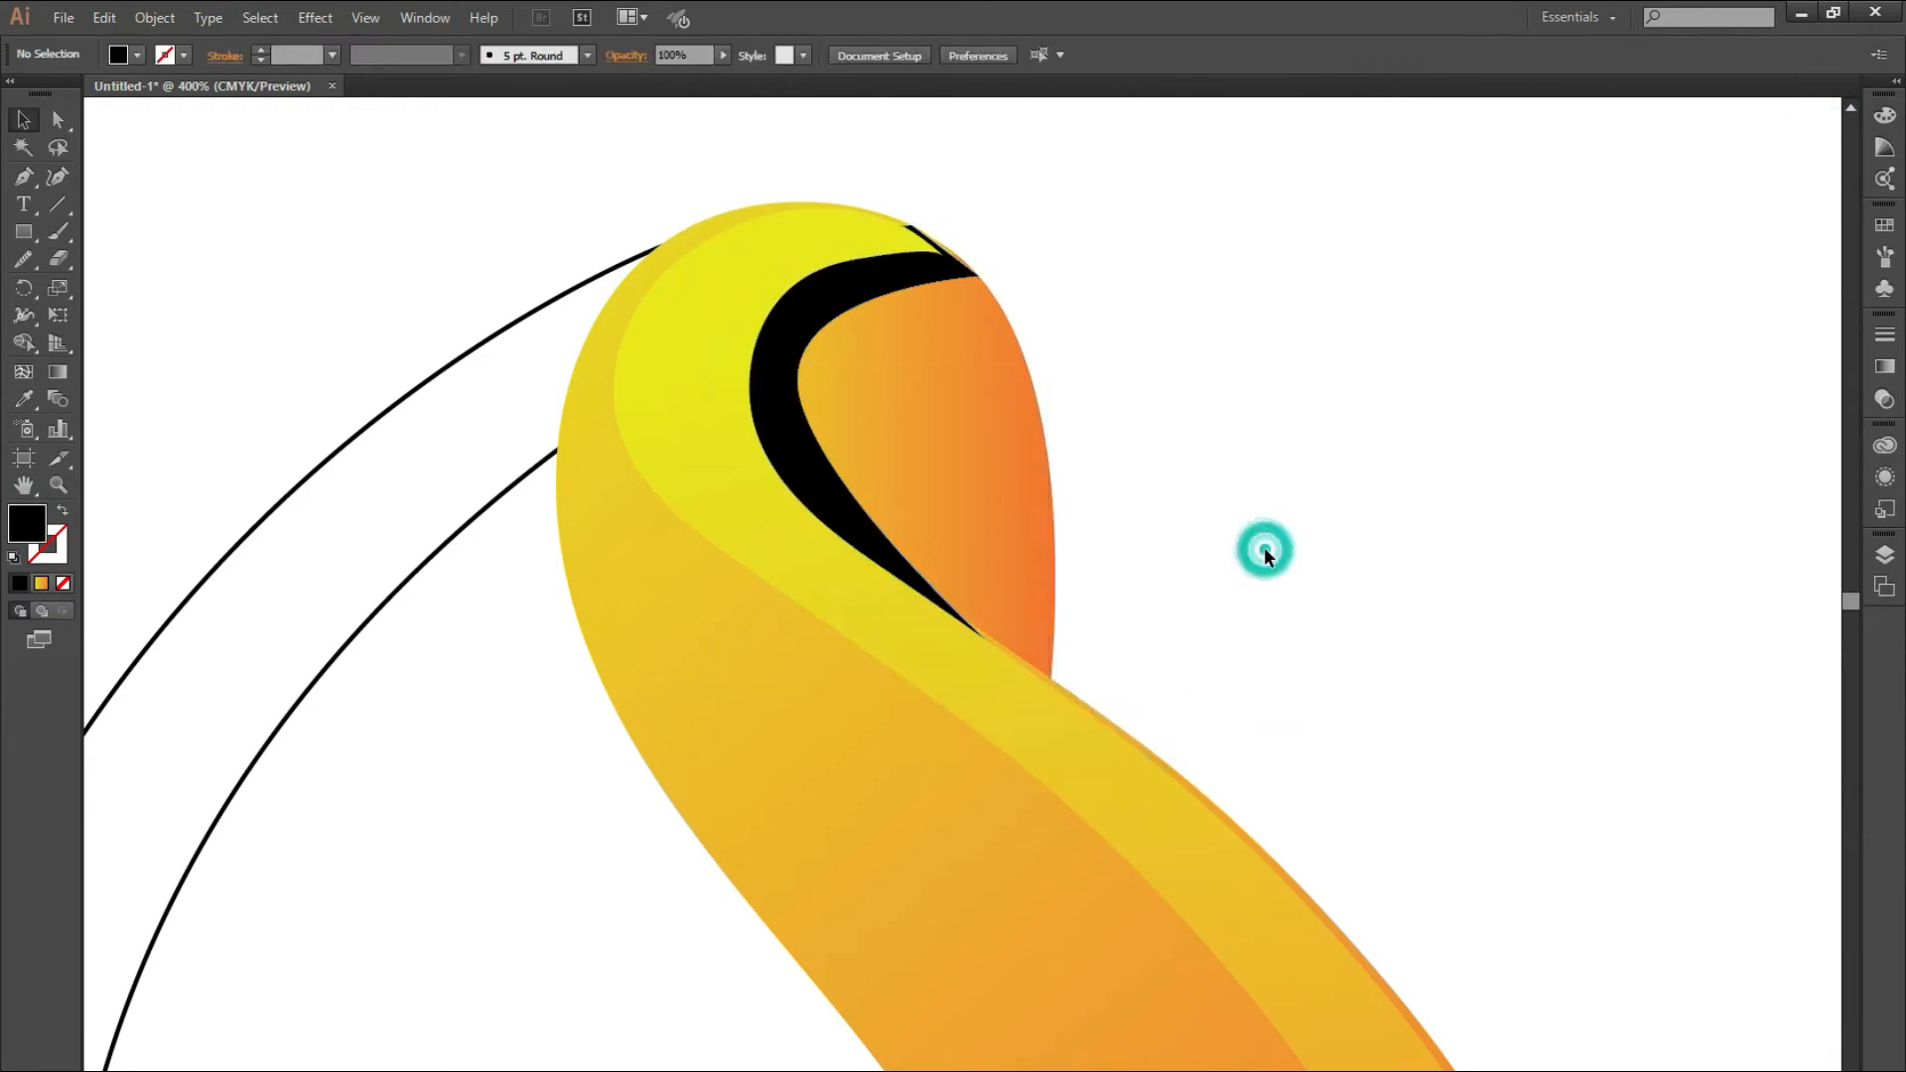
- Nudge the black crescent about 3 px left and 2 px up to narrow the visible shadow
left_click(876, 288)
key("Up")
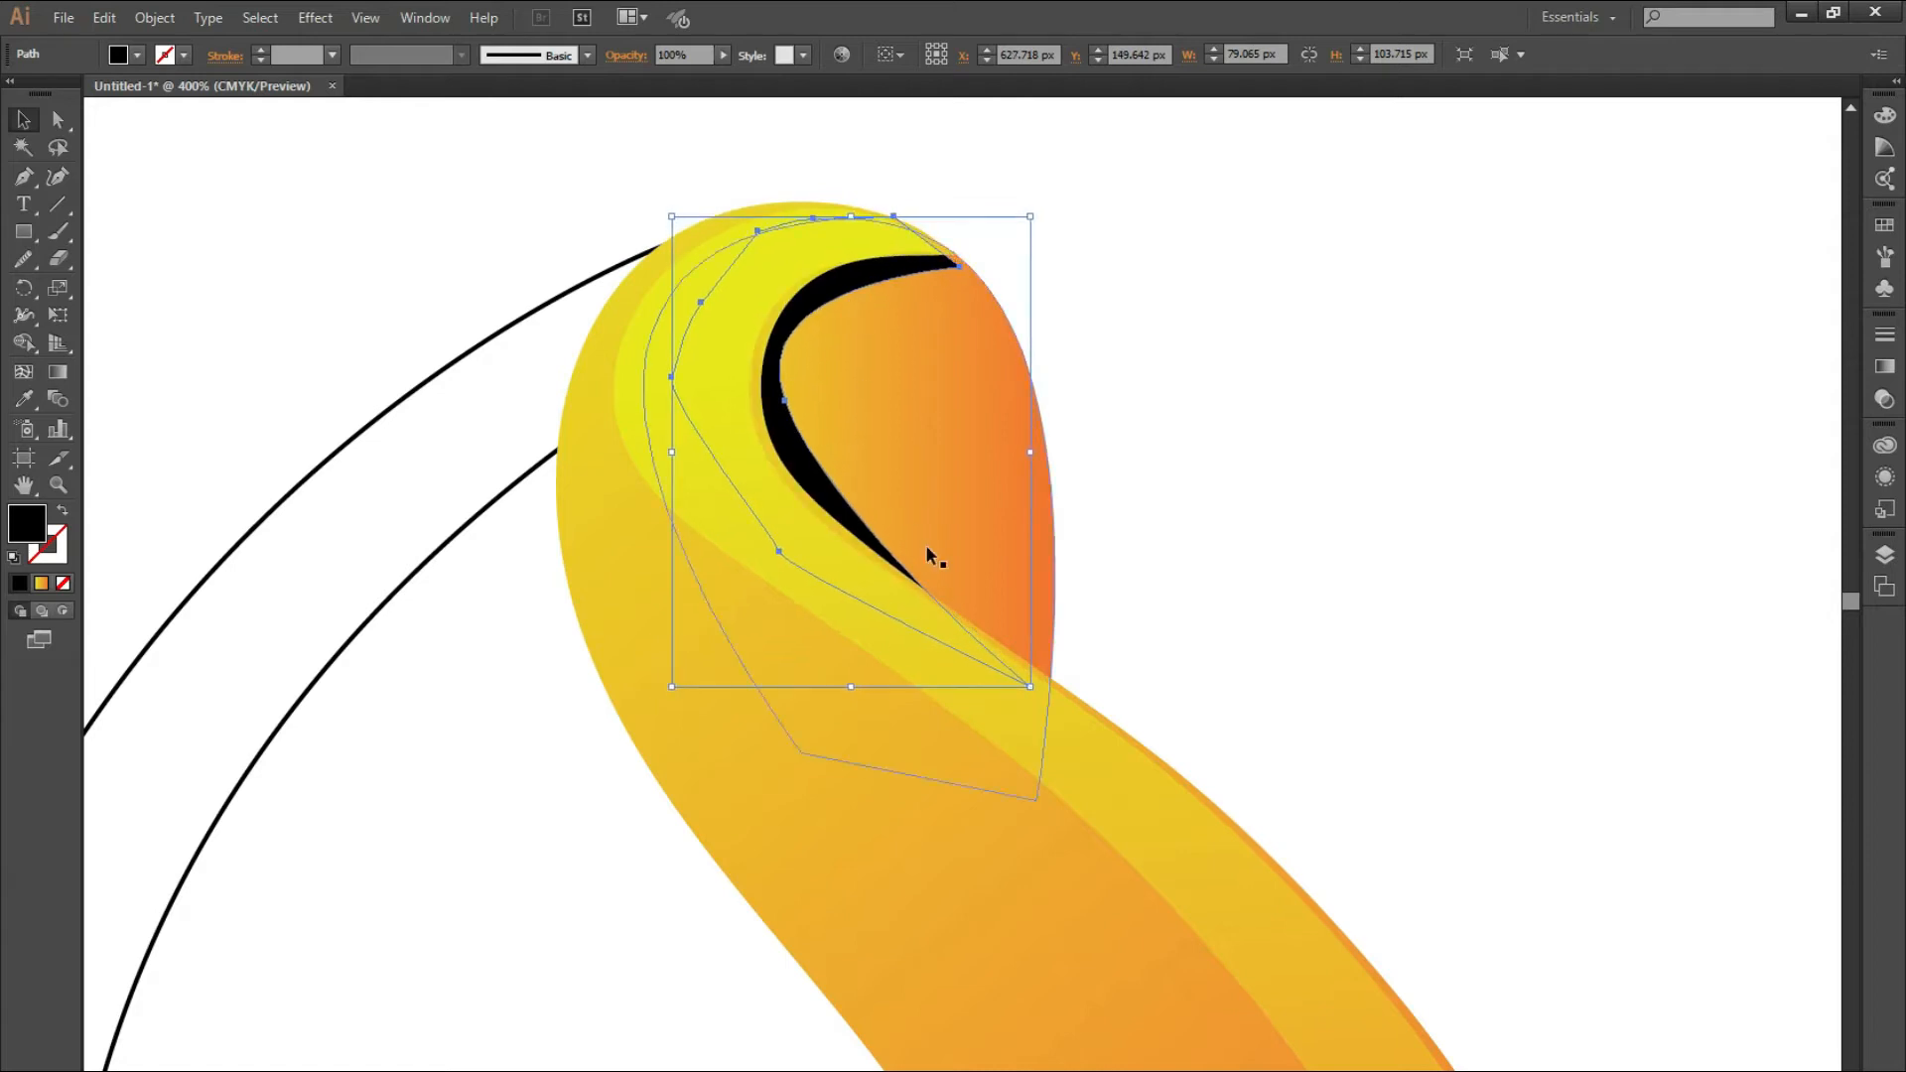
left_click(1162, 541)
scroll(1162, 541, "down", 1)
key("ctrl+minus")
- Set the black crescent's opacity to 40% and switch it to a darkening blend mode
left_click(878, 397)
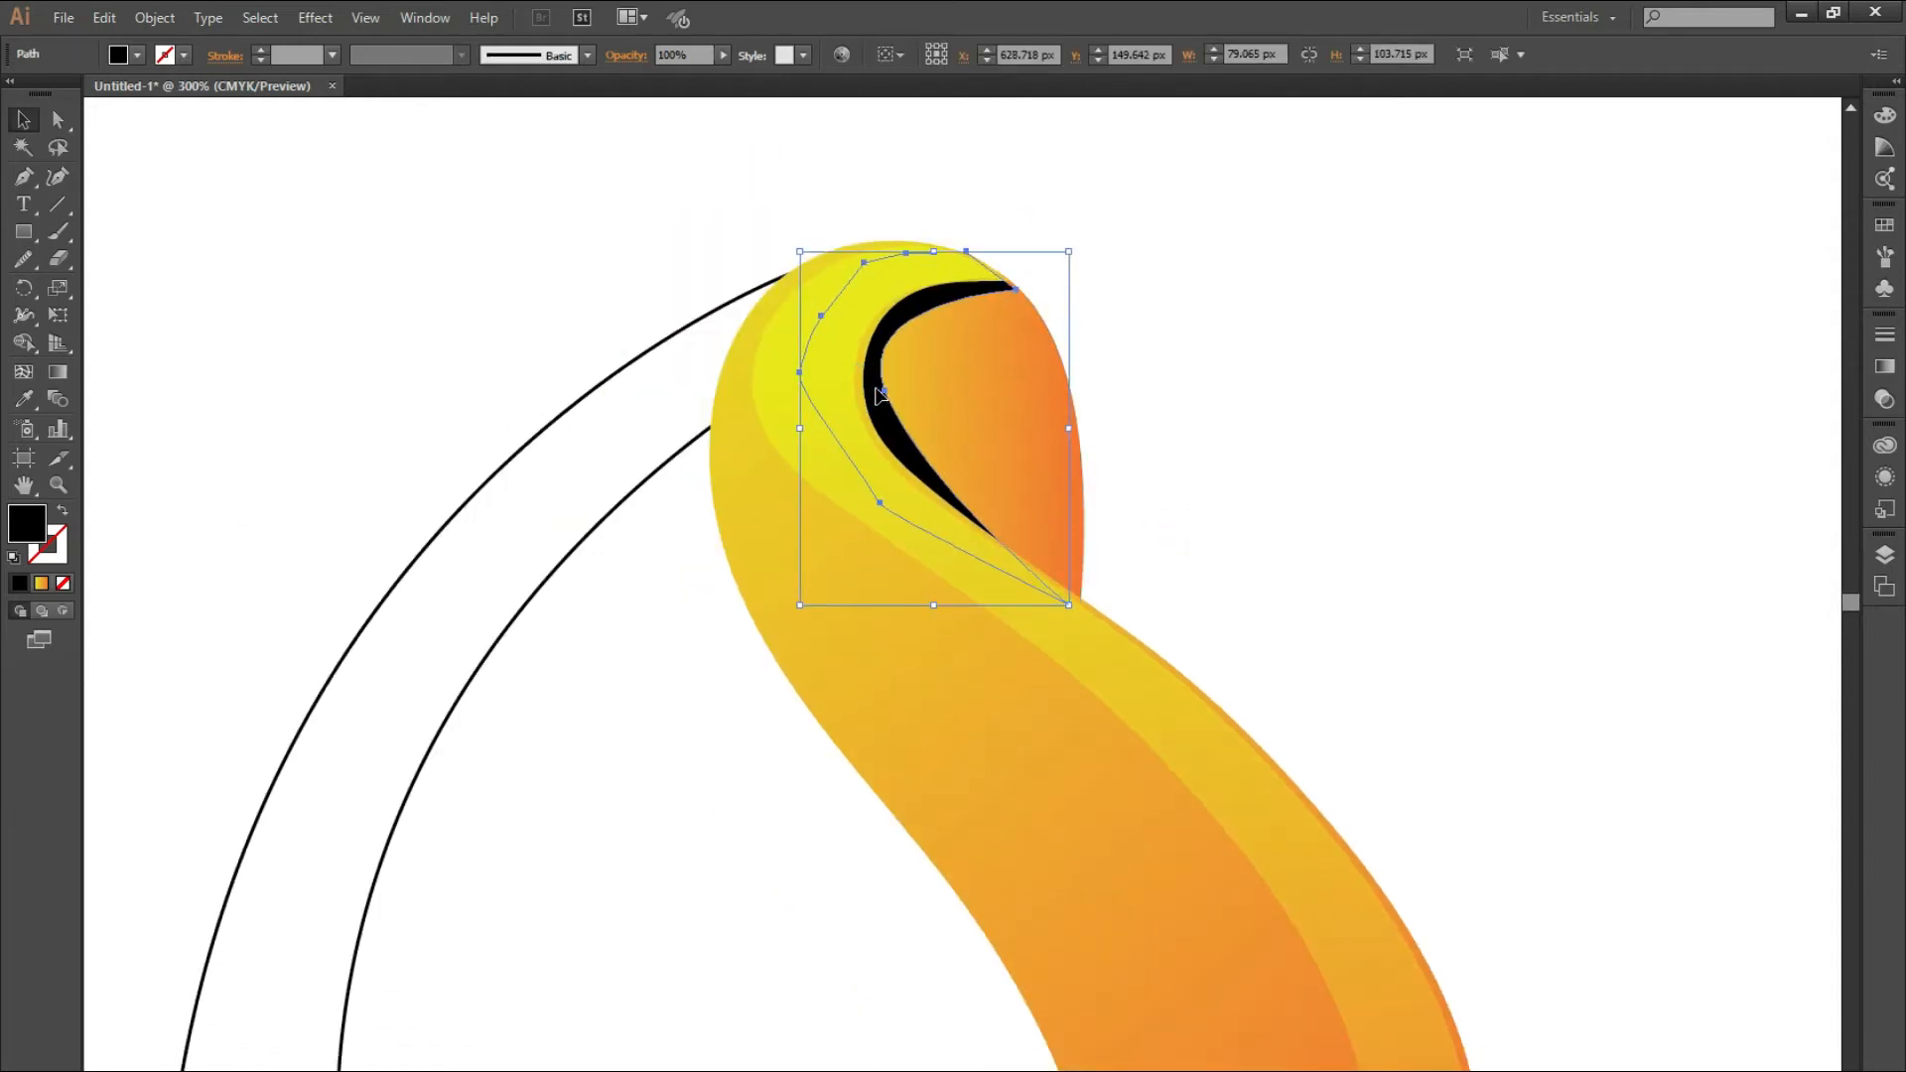
left_click(722, 54)
left_click_drag(695, 75, 666, 76)
left_click(1884, 365)
left_click(1681, 349)
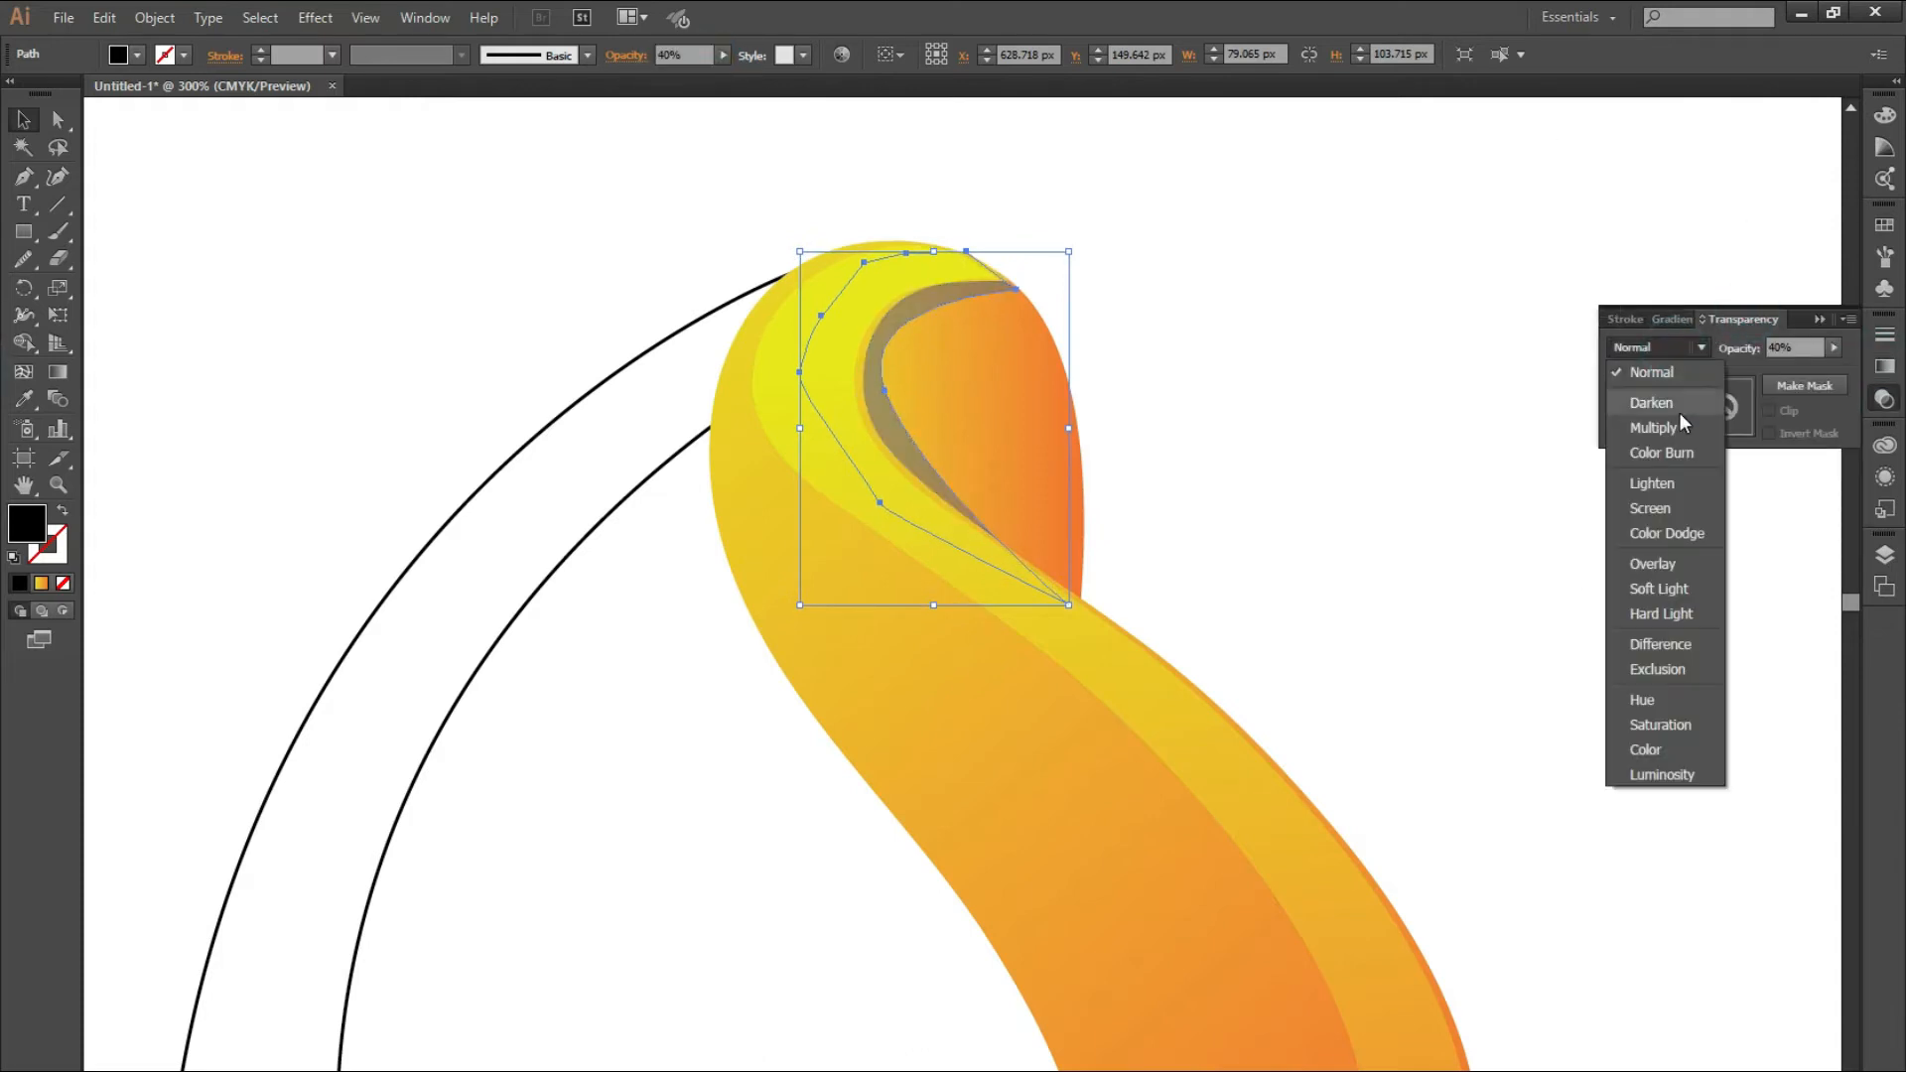
left_click(1681, 412)
left_click(1548, 315)
- Adjust the direction handle of the shadow's inner anchor point to smooth its curve against the fold piece
scroll(1422, 399, "down", 3)
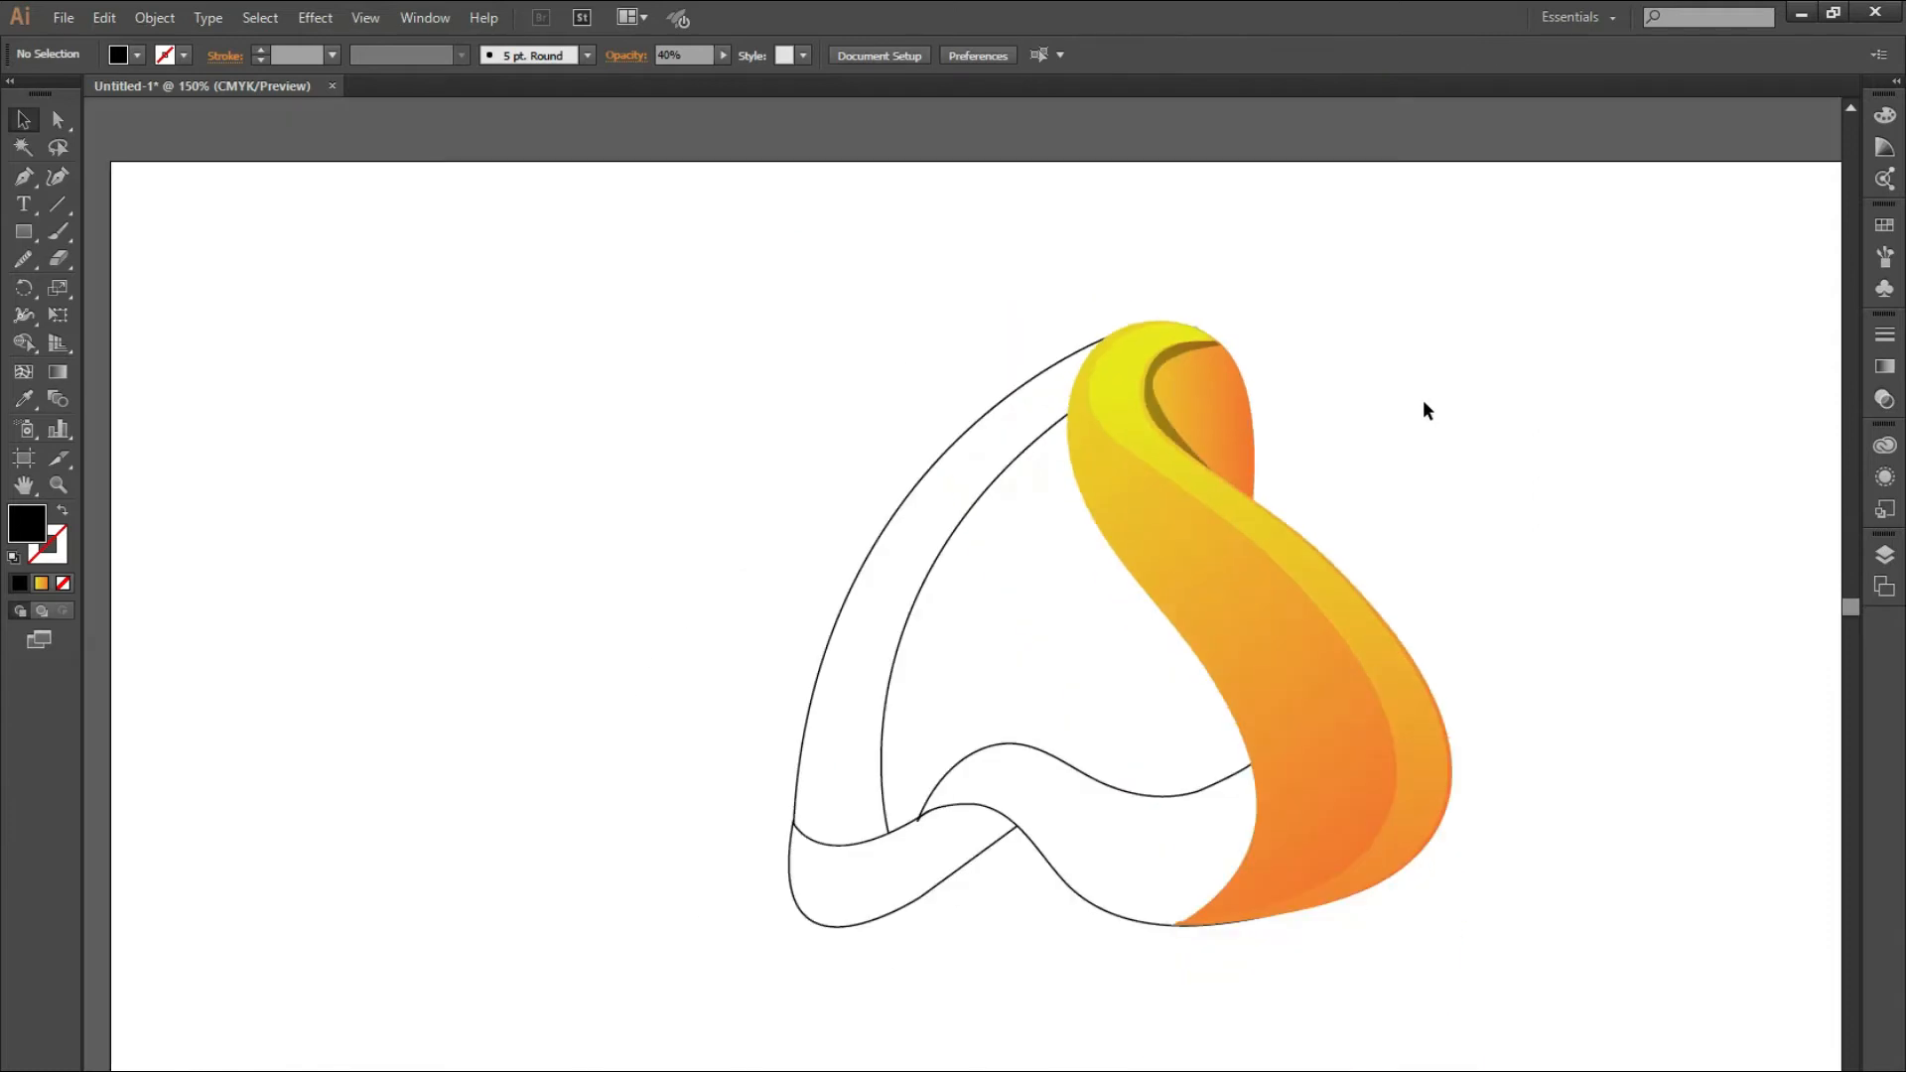
scroll(1380, 438, "up", 3)
scroll(1379, 448, "up", 1)
left_click(838, 370)
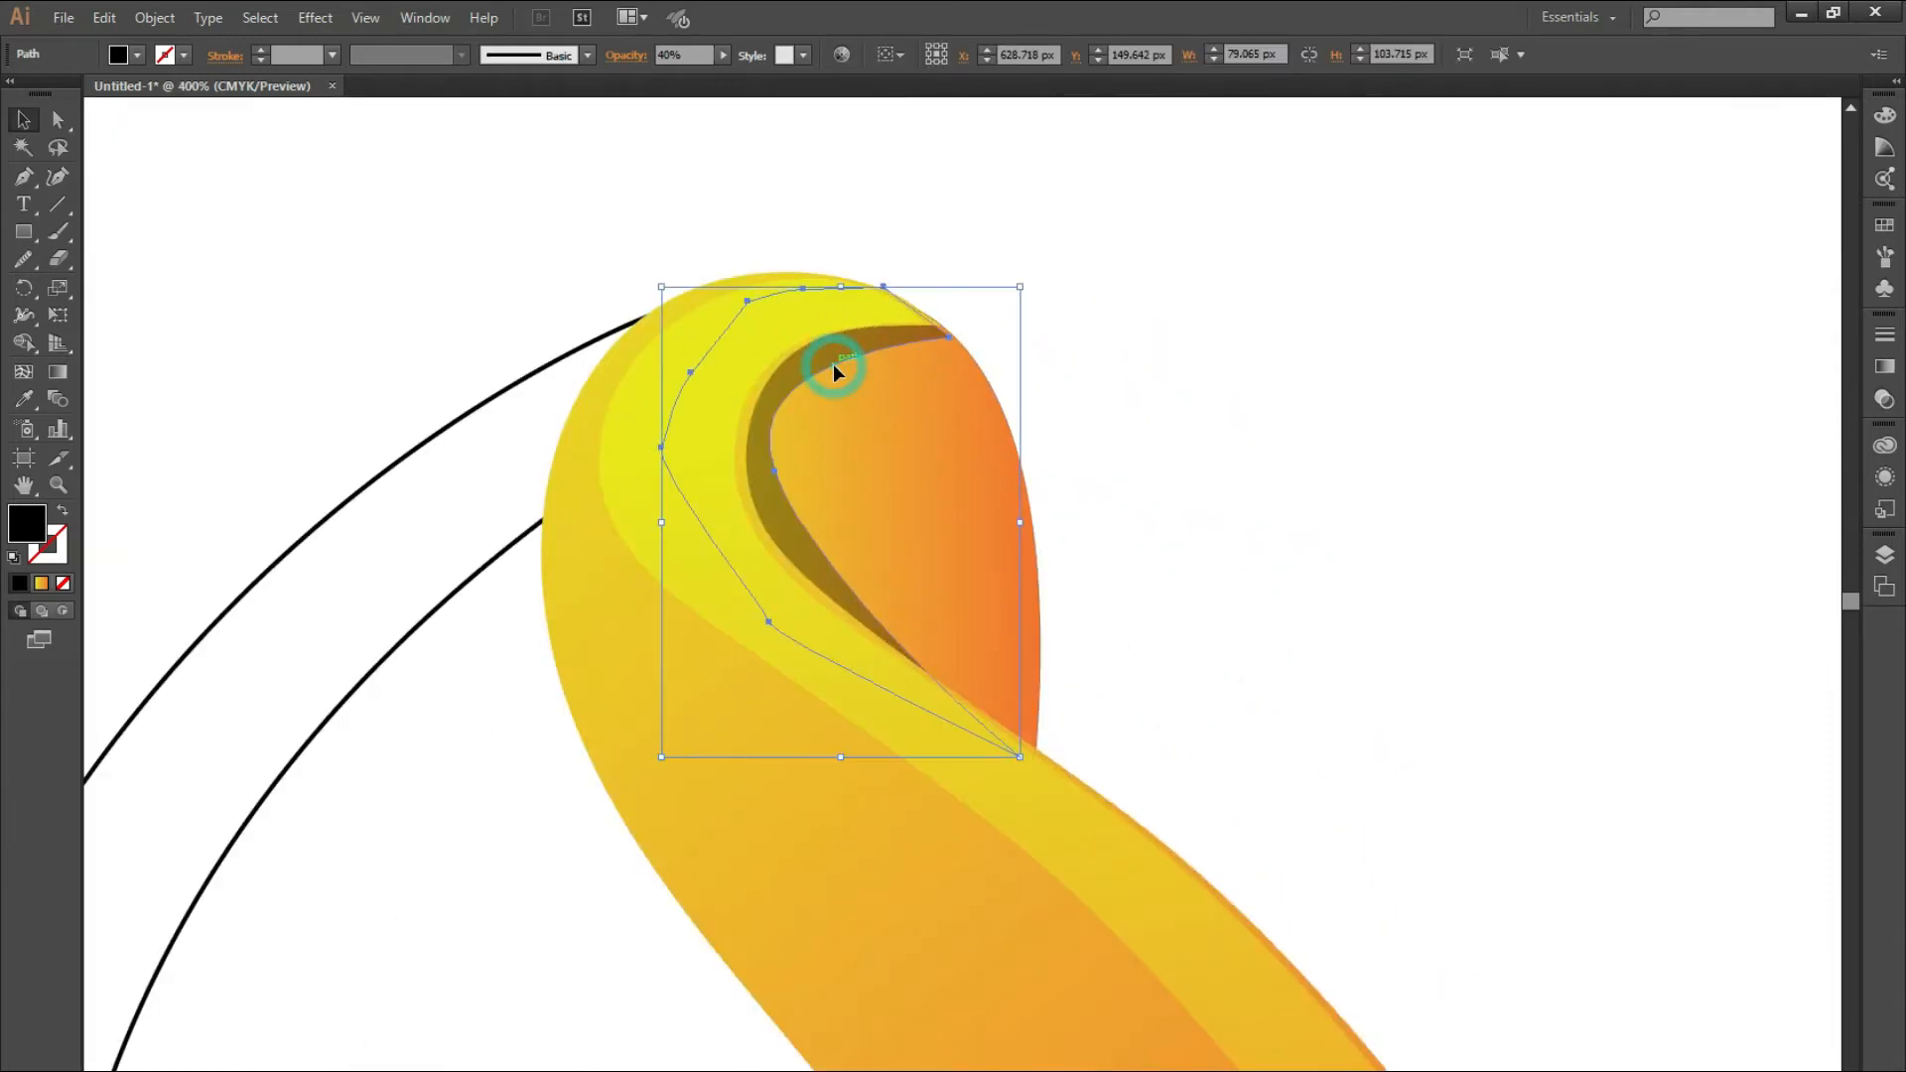
key("a")
left_click(774, 473)
left_click(775, 475)
mouse_move(730, 347)
left_mouse_down()
mouse_move(751, 365)
mouse_move(752, 339)
left_mouse_up()
key("v")
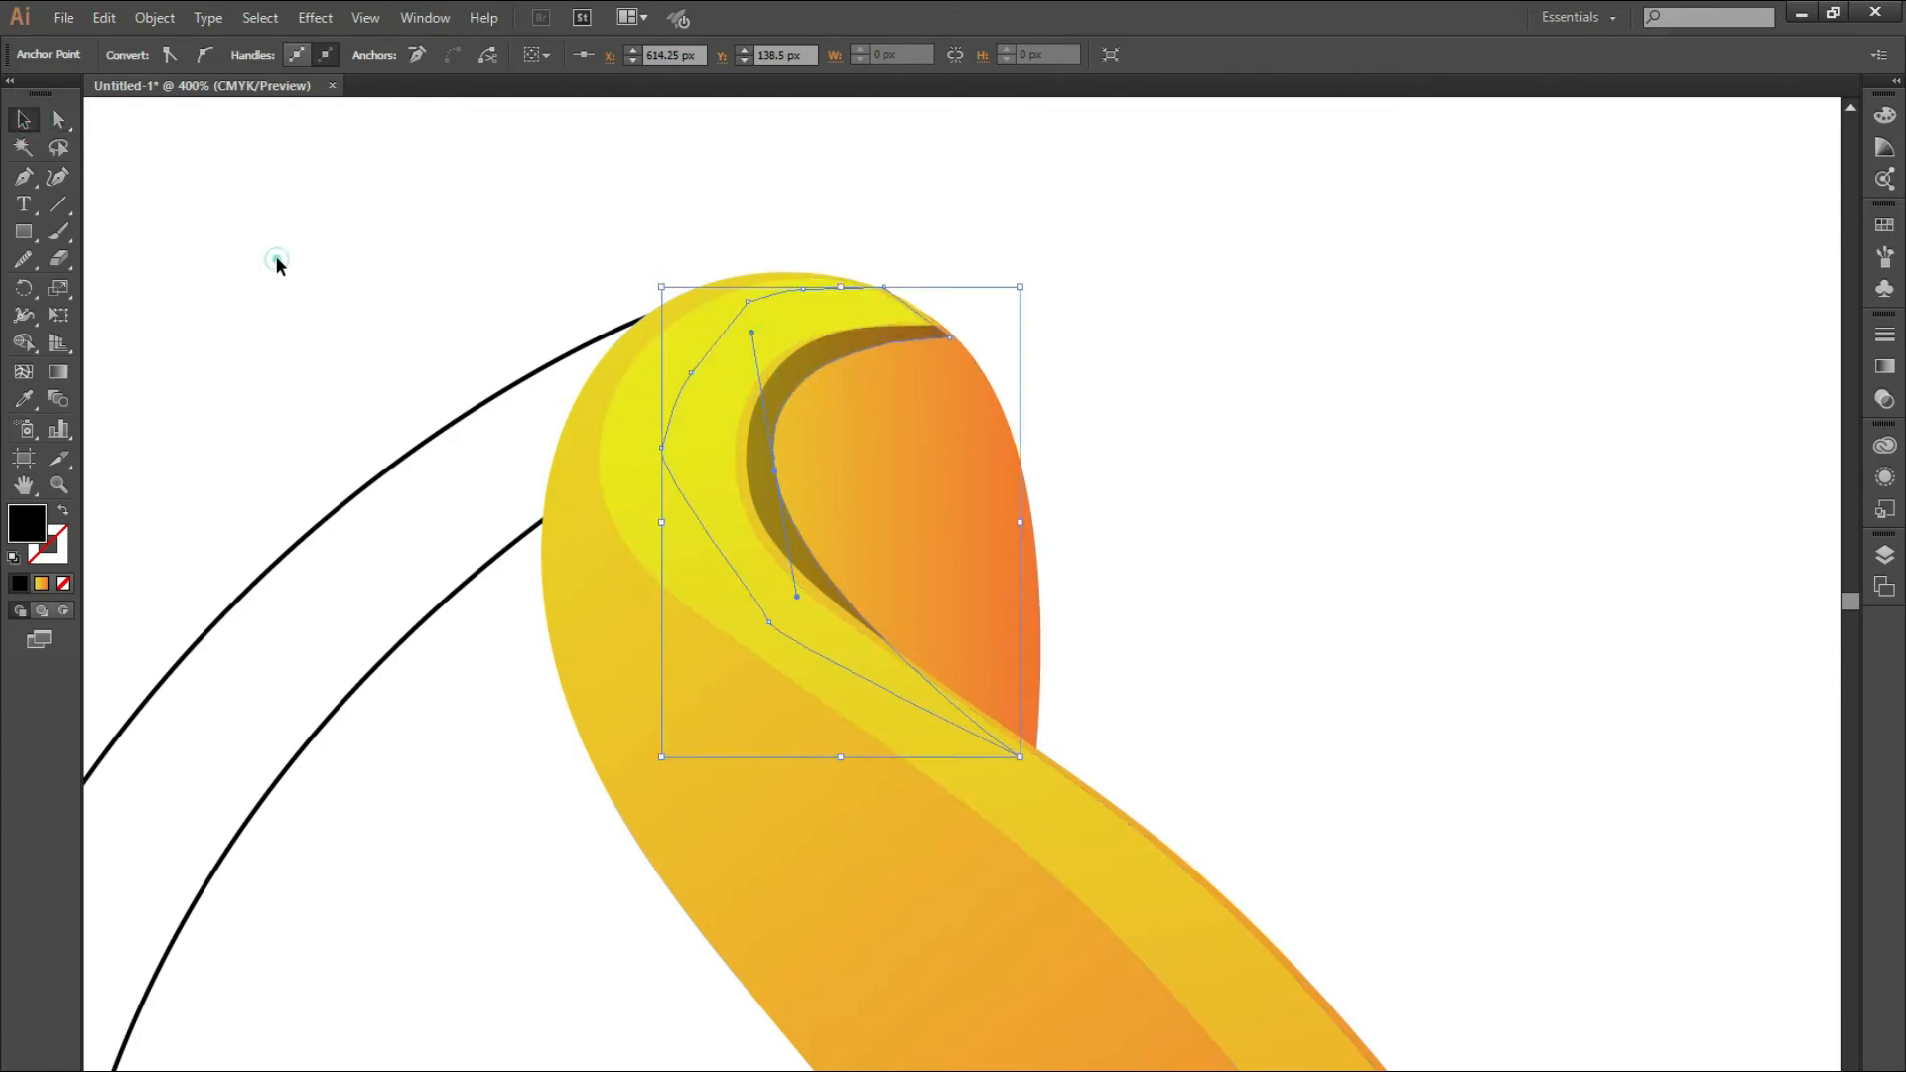
left_click(1305, 429)
scroll(1192, 474, "down", 3)
scroll(1169, 472, "down", 1)
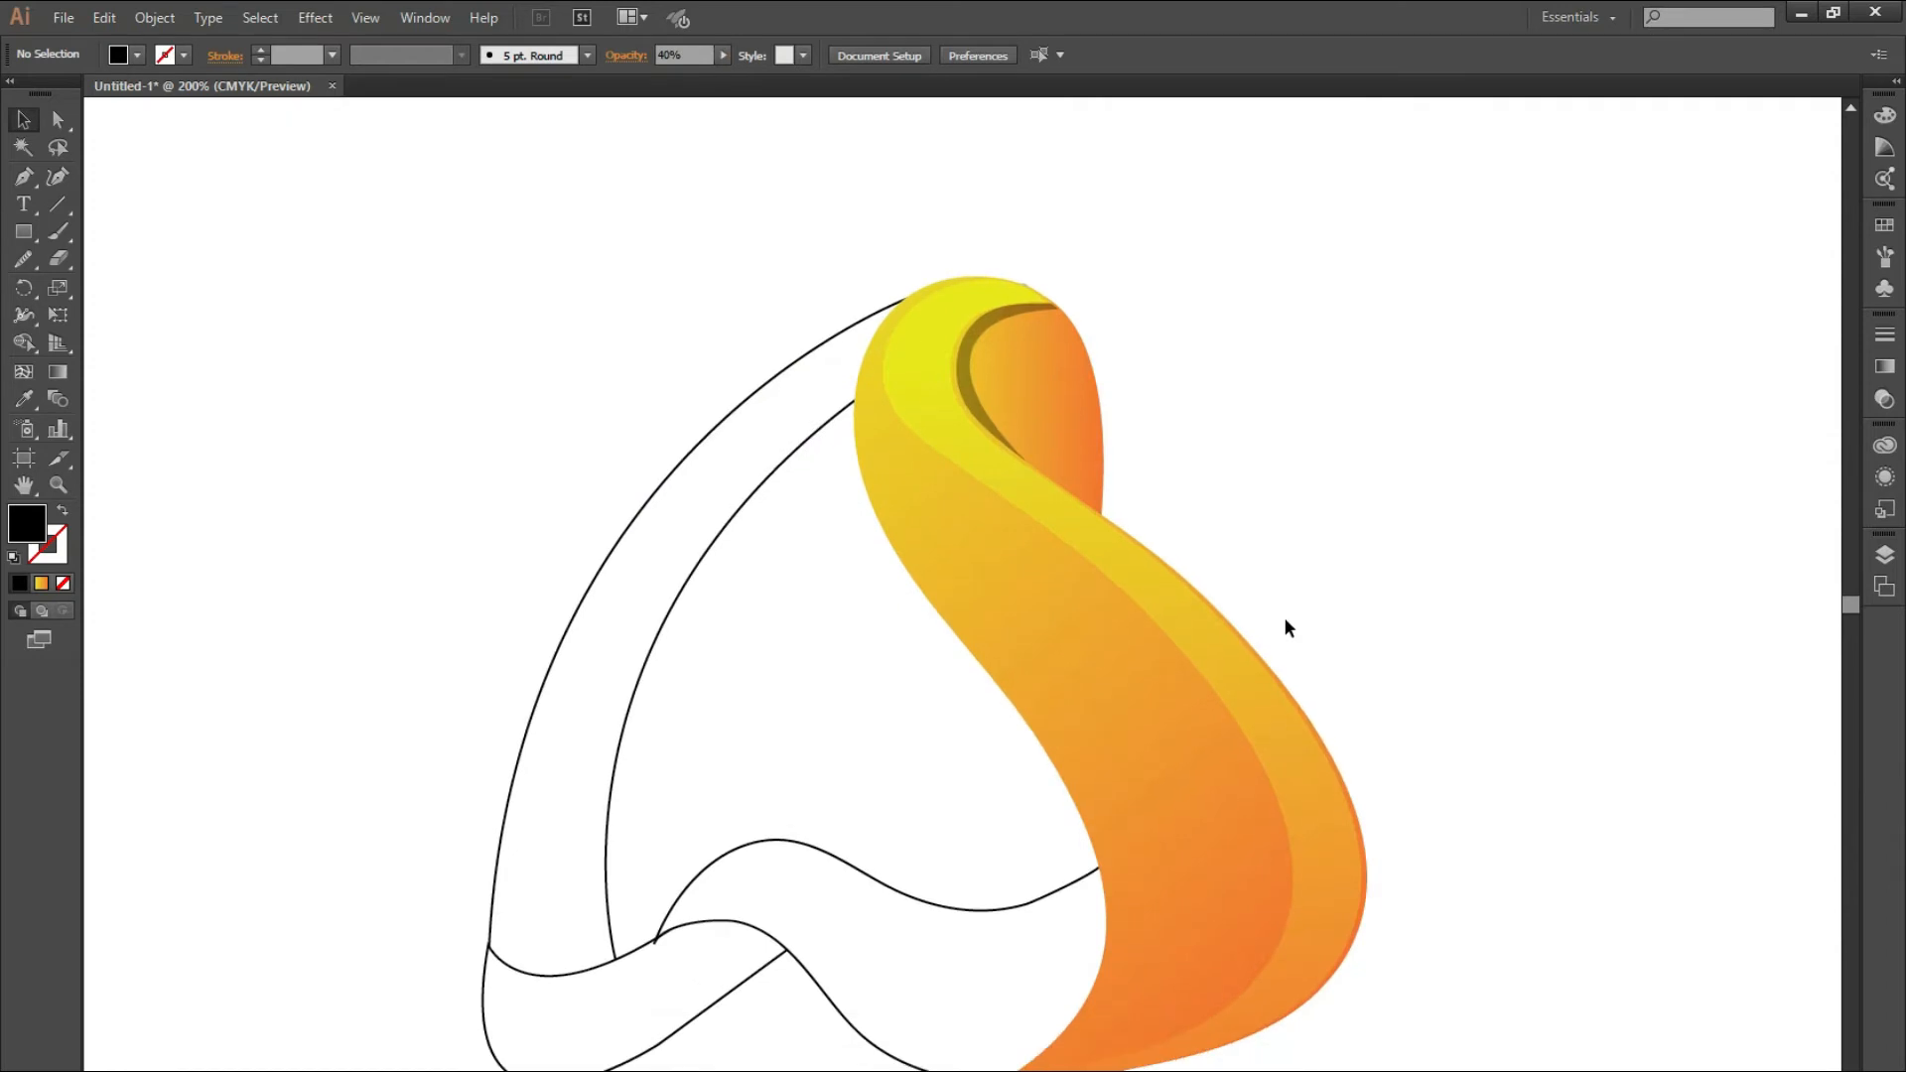
- Apply the White, Black gradient to the lower wave shape and recolour its black end stop dark green
left_click(884, 795)
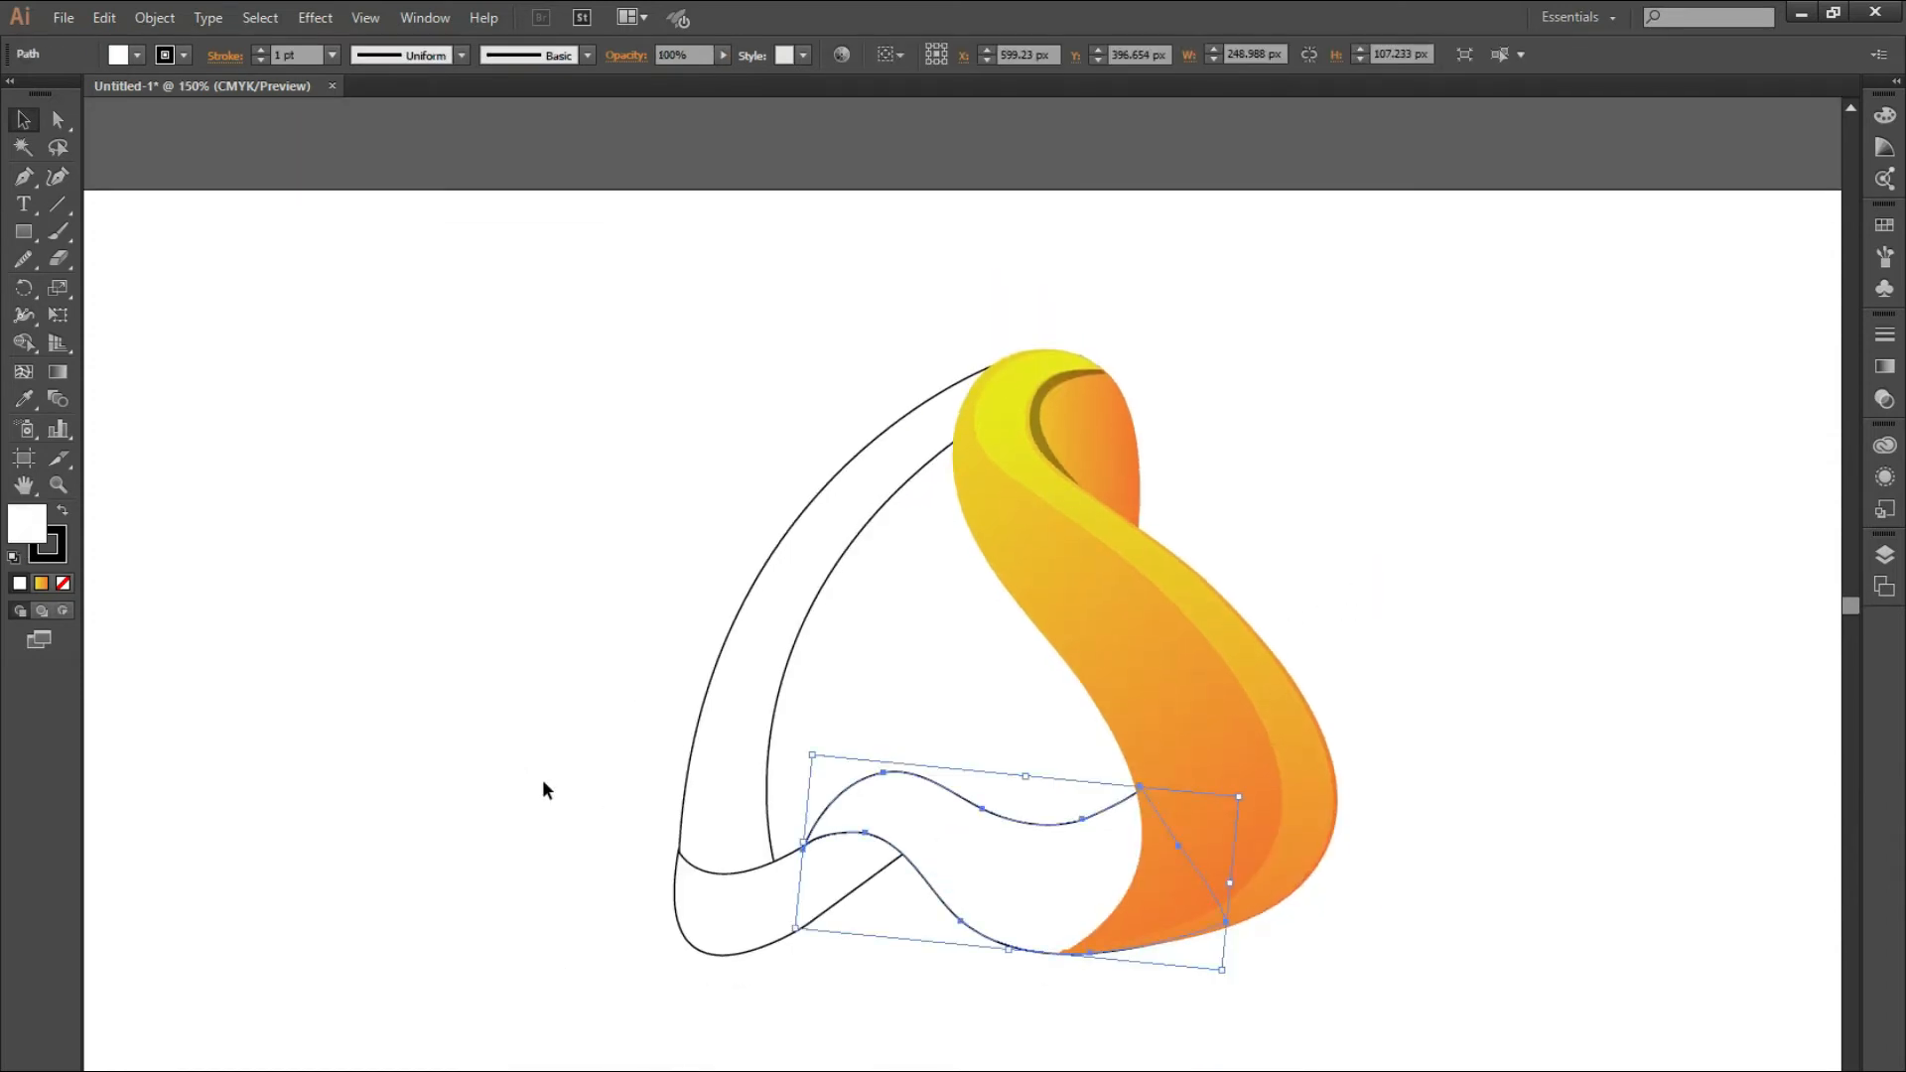
left_click(1884, 367)
left_click(1628, 350)
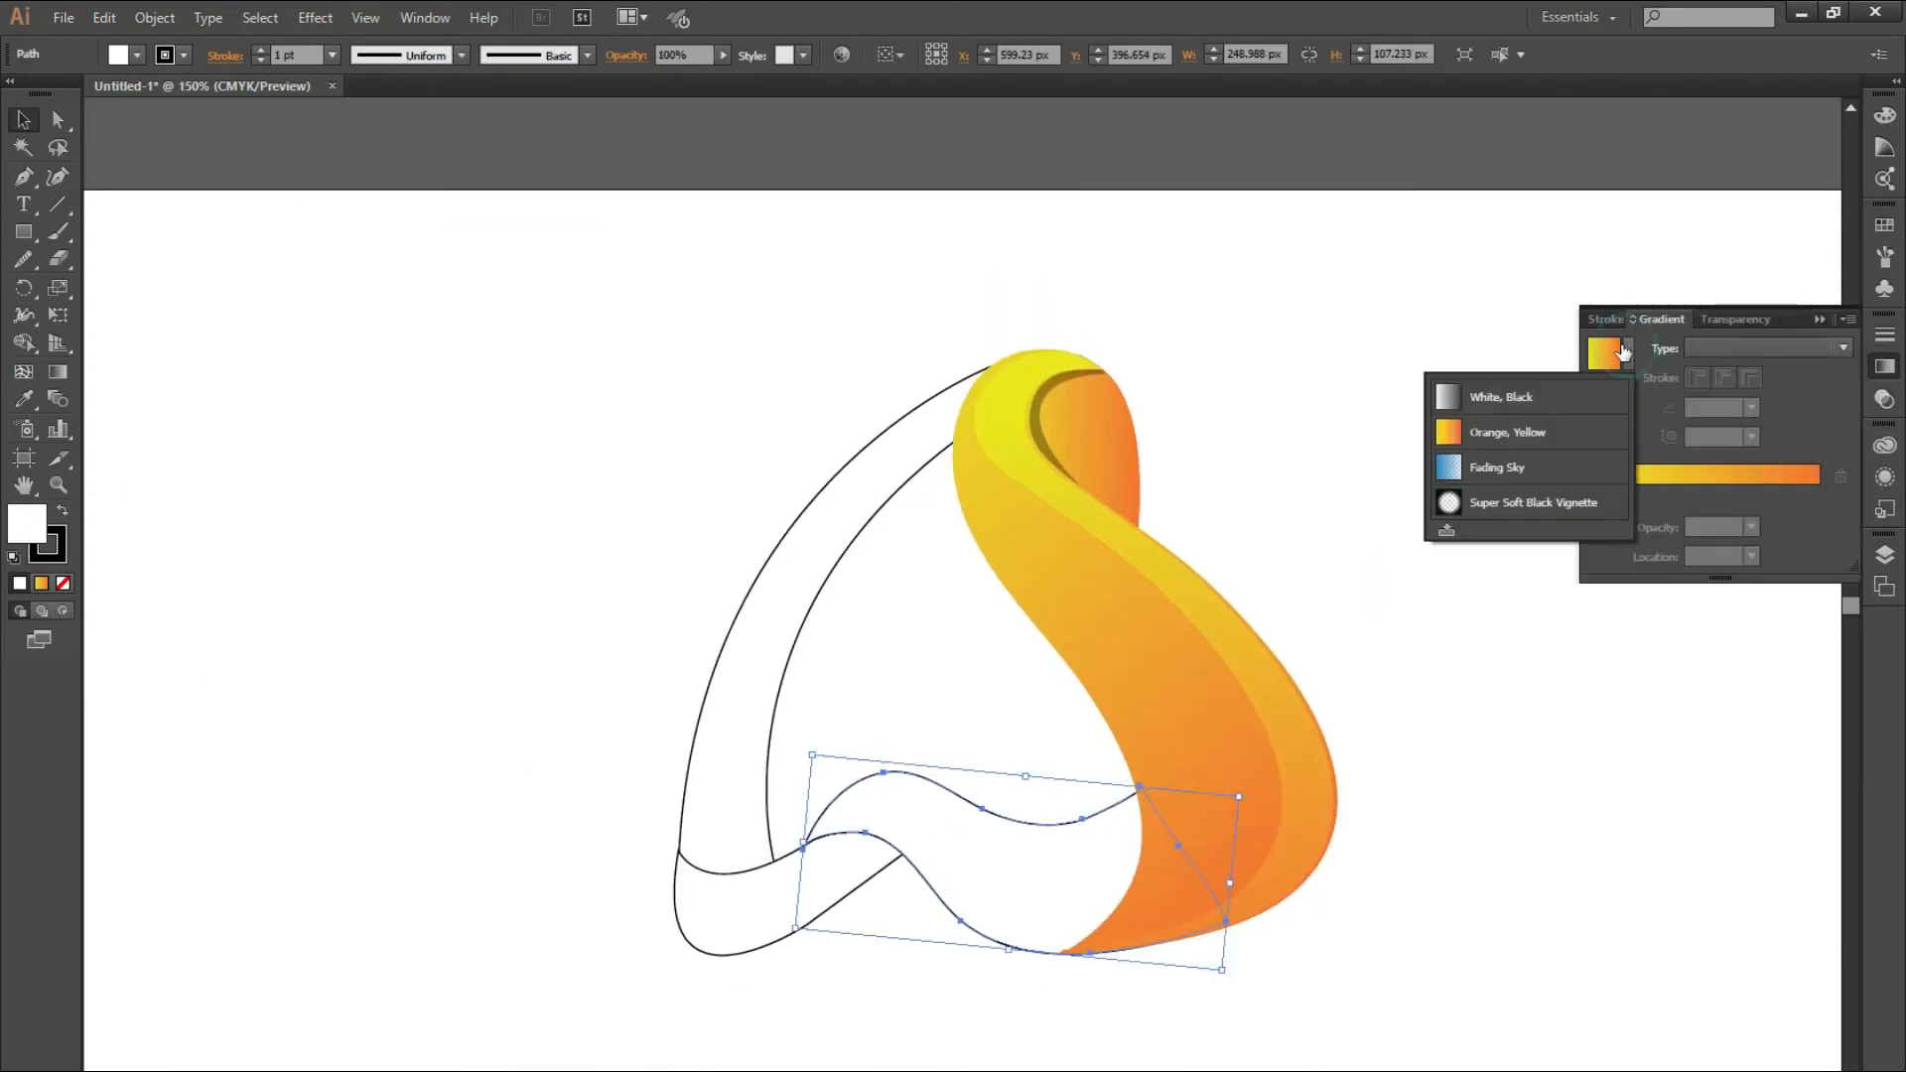
left_click(1489, 387)
left_click(1817, 496)
double_click(1816, 496)
left_click(1633, 733)
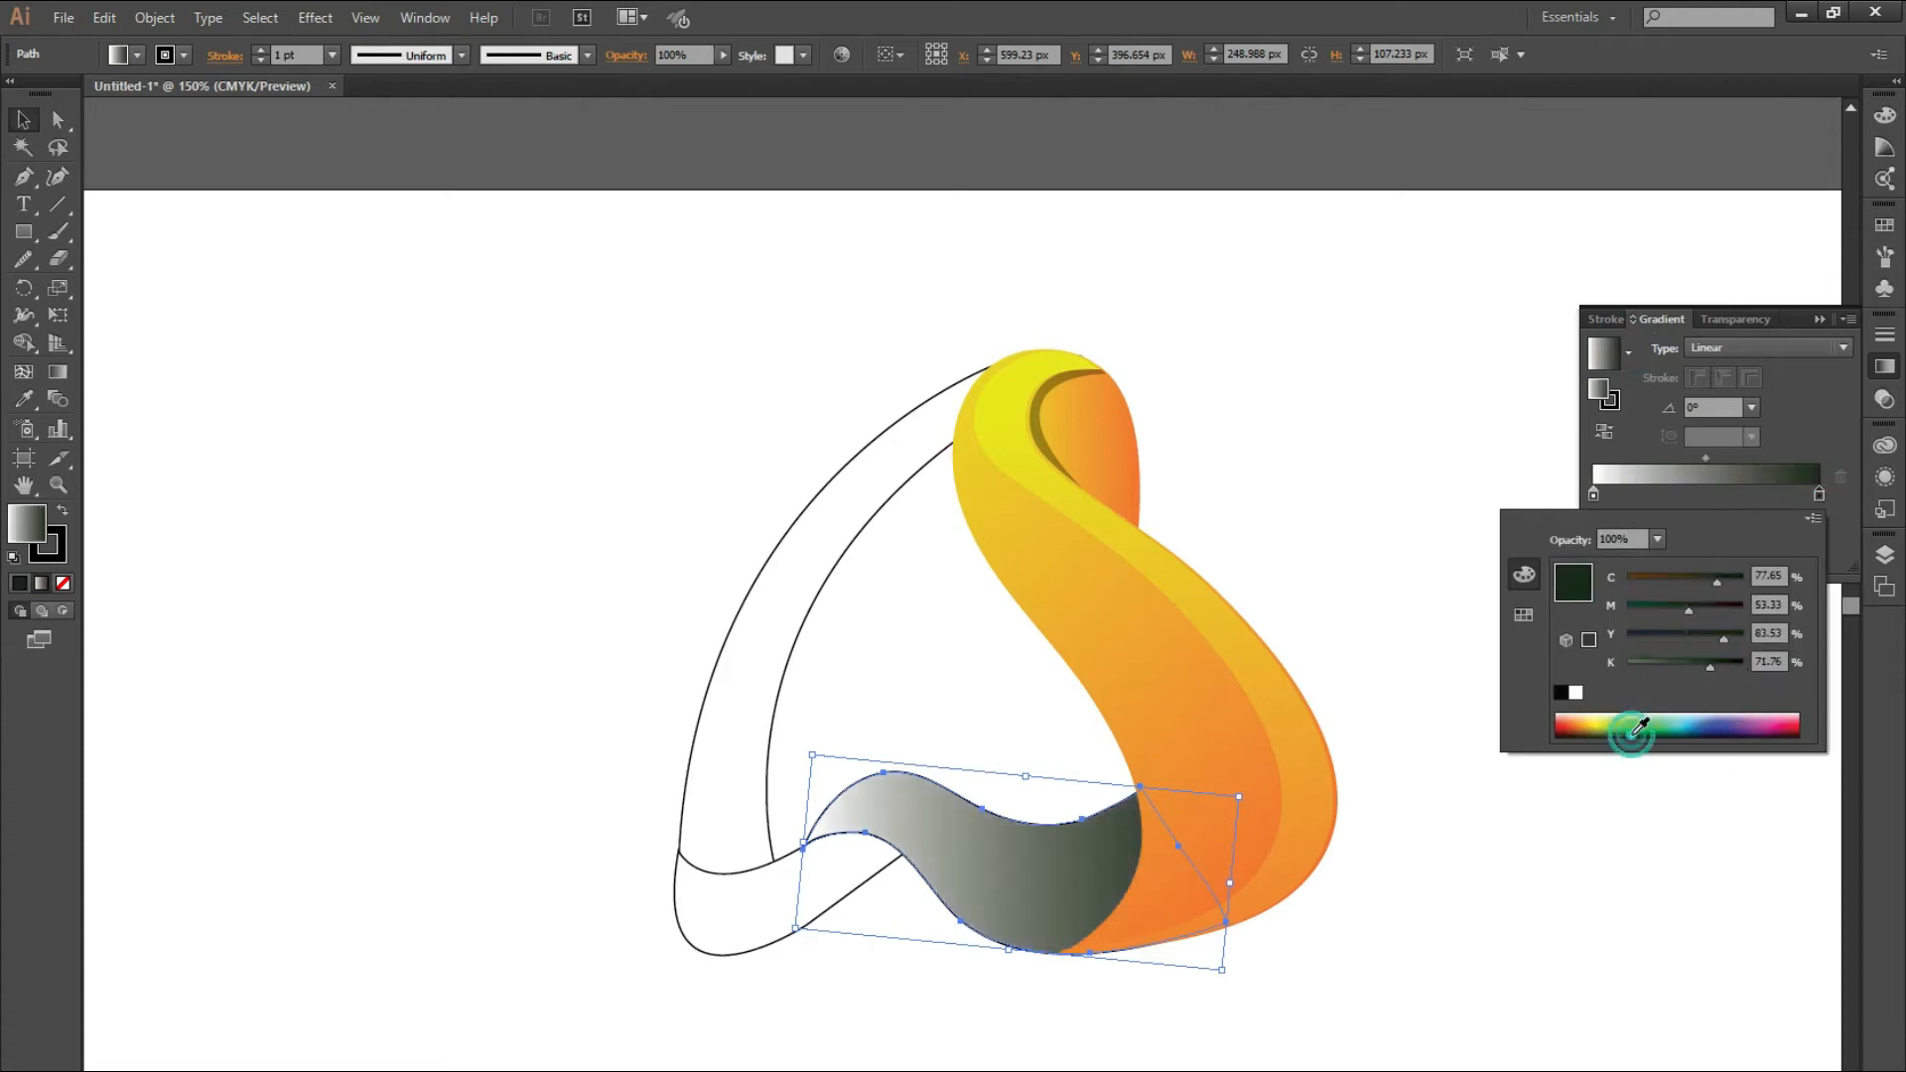
left_click(1648, 725)
left_click_drag(1652, 664, 1689, 663)
- Recolour the wave gradient's white start stop green and remove the wave shape's outline
left_click(1593, 494)
double_click(1593, 494)
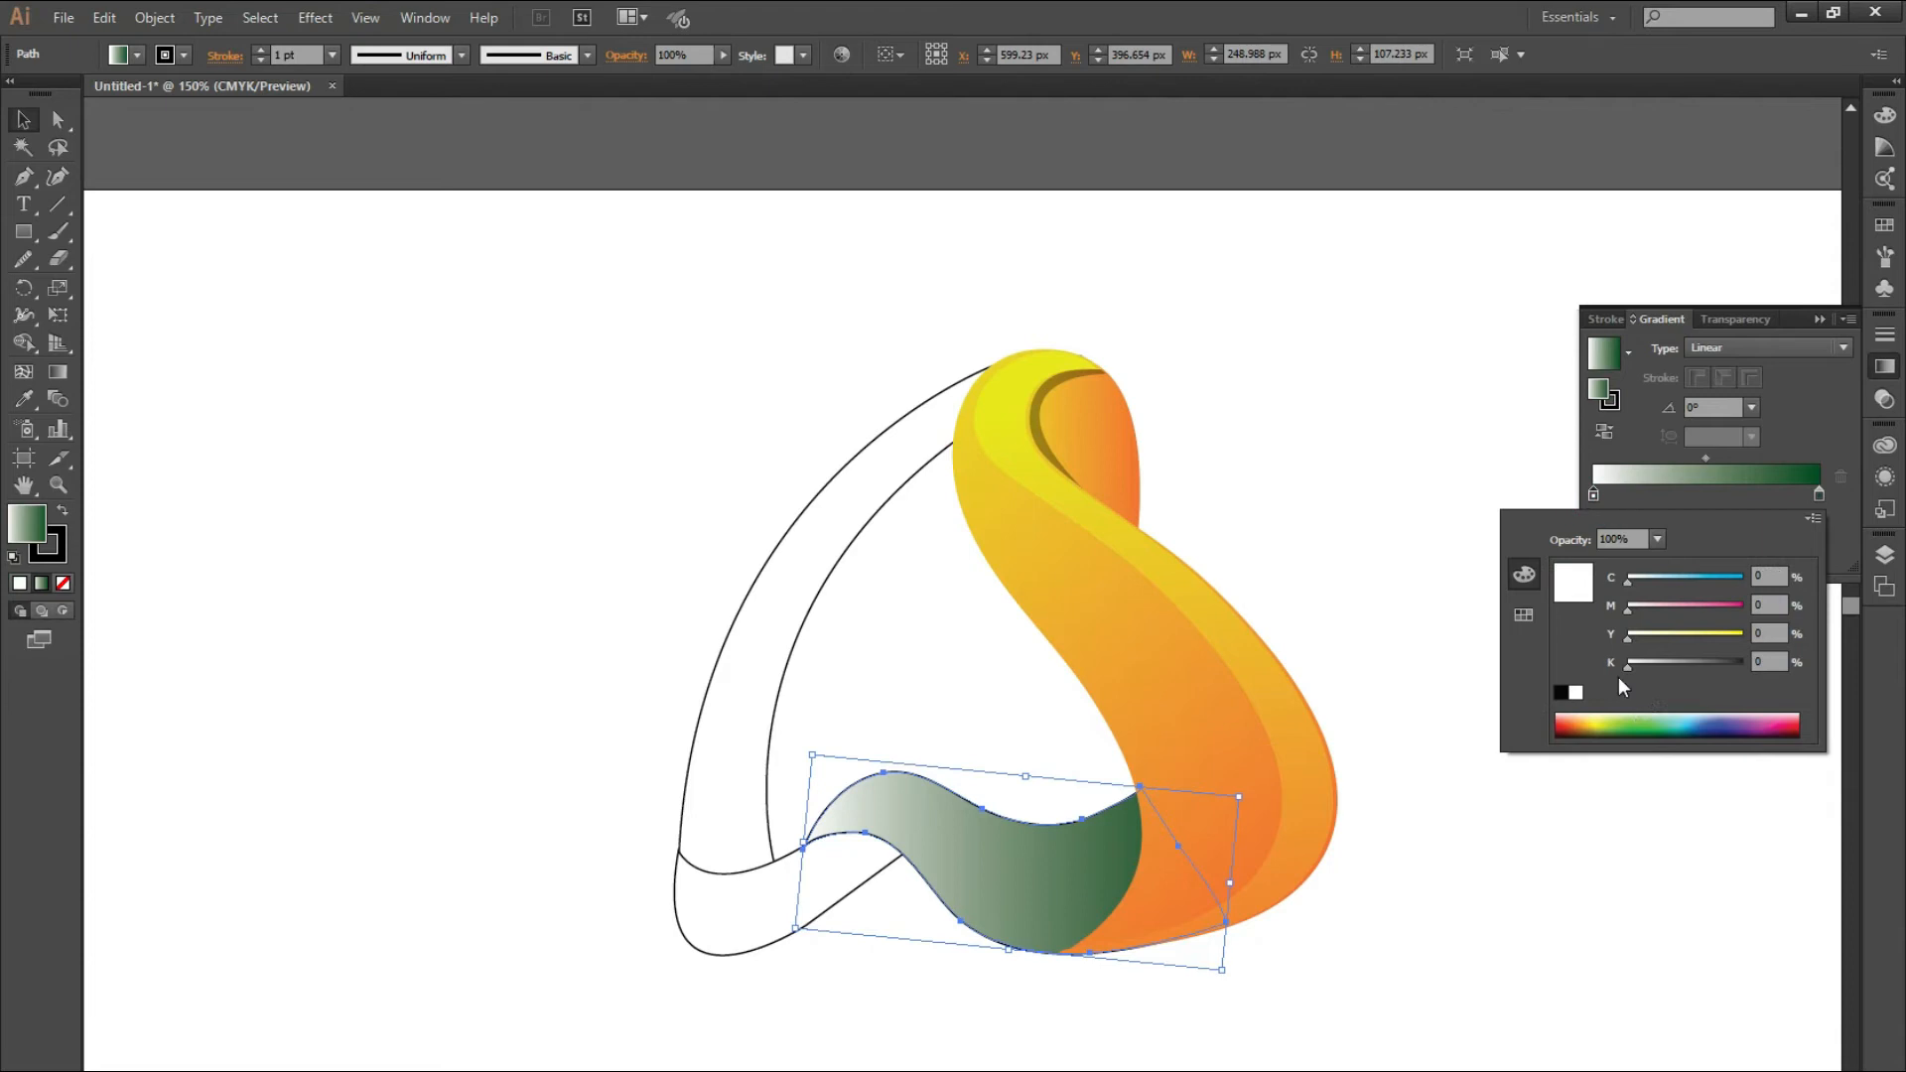
left_click(1629, 724)
left_click(1819, 317)
left_click(1077, 837)
left_click(62, 583)
left_click(1028, 893)
- Cut a thin lower-edge strip from pasted copies of the green wave and place a duplicate along the wave's lower edge
left_click(103, 17)
left_click(139, 126)
left_click(103, 17)
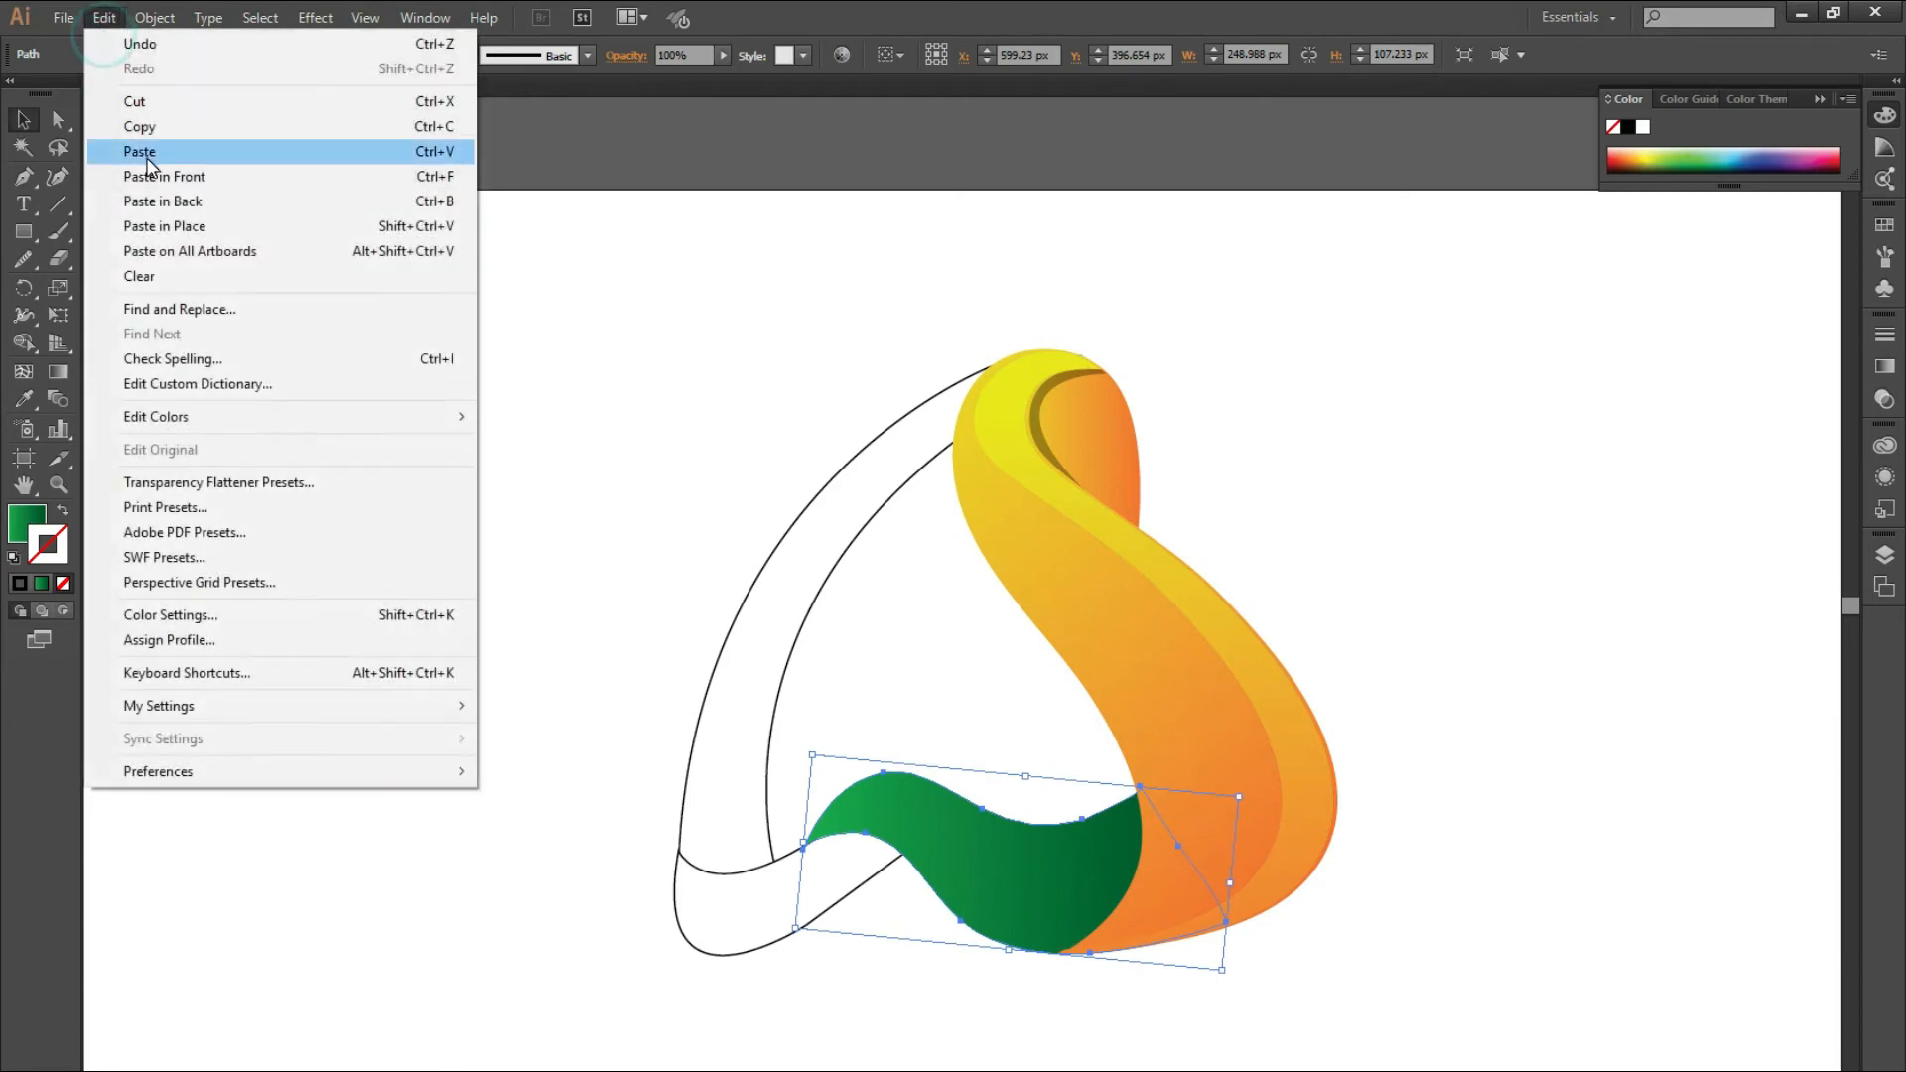
left_click(139, 151)
left_click_drag(859, 592, 480, 391)
mouse_move(404, 285)
left_mouse_down()
mouse_move(404, 437)
mouse_move(977, 910)
left_mouse_up()
left_click(452, 706)
- Redirect the strip's gradient diagonally with the Gradient tool so it runs from dark green at the left to lighter green at the right
key("g")
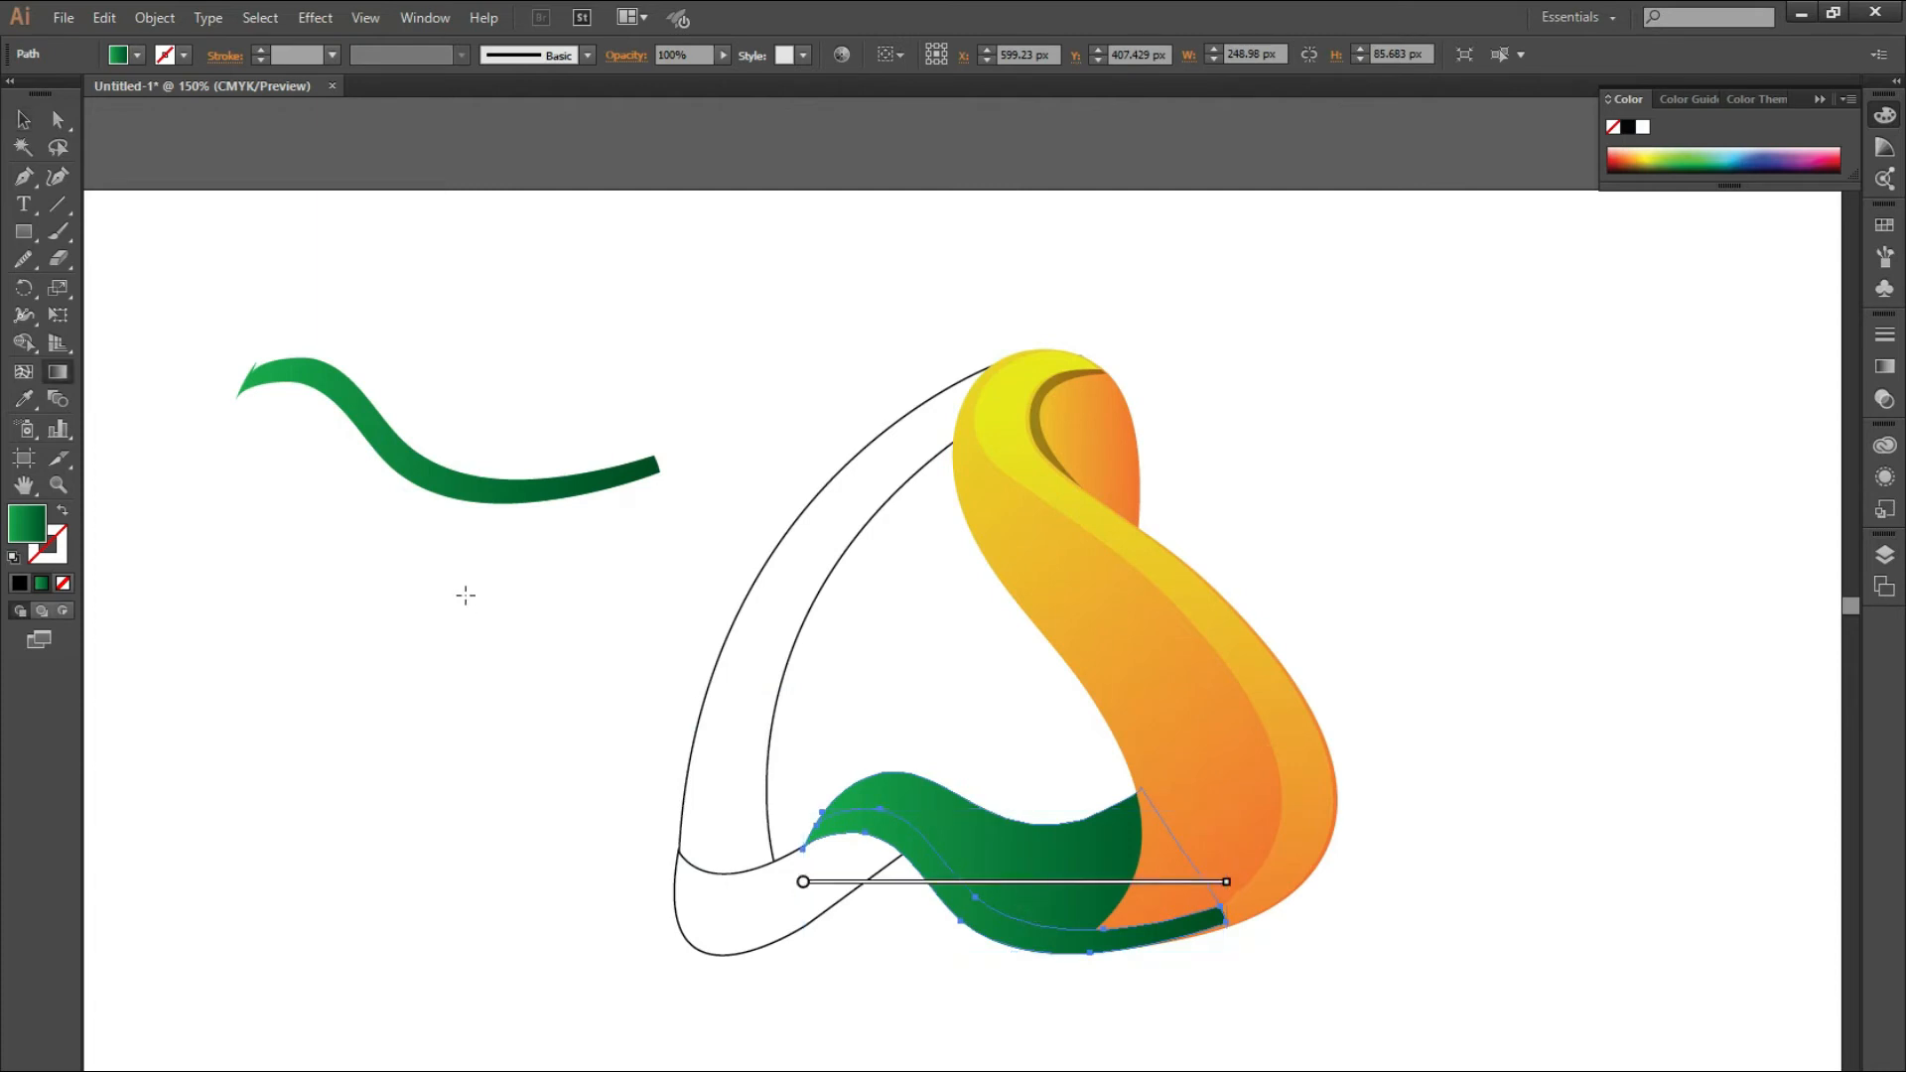
mouse_move(860, 766)
left_mouse_down()
mouse_move(1157, 1003)
mouse_move(1155, 986)
left_mouse_up()
left_click_drag(957, 774, 1085, 1021)
mouse_move(778, 778)
left_mouse_down()
mouse_move(1182, 987)
mouse_move(1195, 974)
left_mouse_up()
left_click(22, 119)
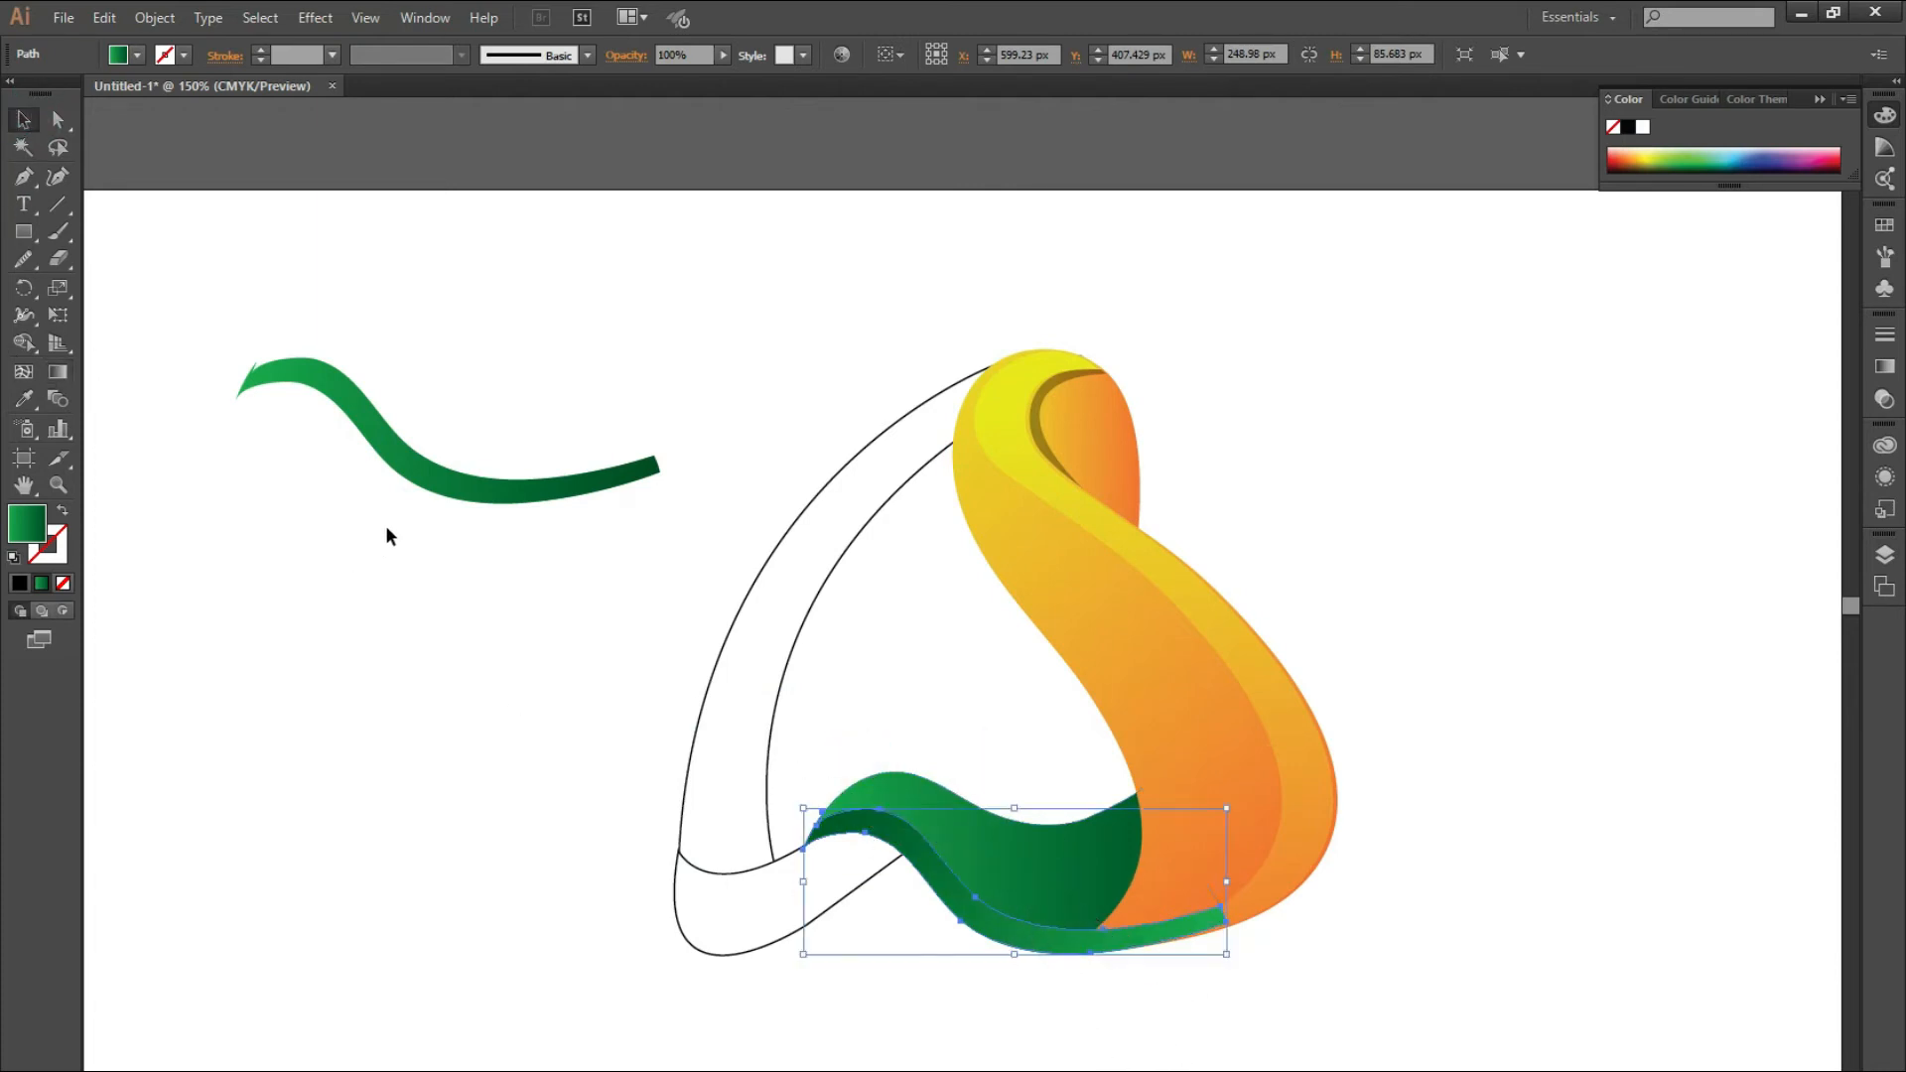
- Delete the spare green strip beside the artwork and move the strip on the wave behind the orange S shape
left_click(441, 484)
key("Delete")
left_click(1014, 941)
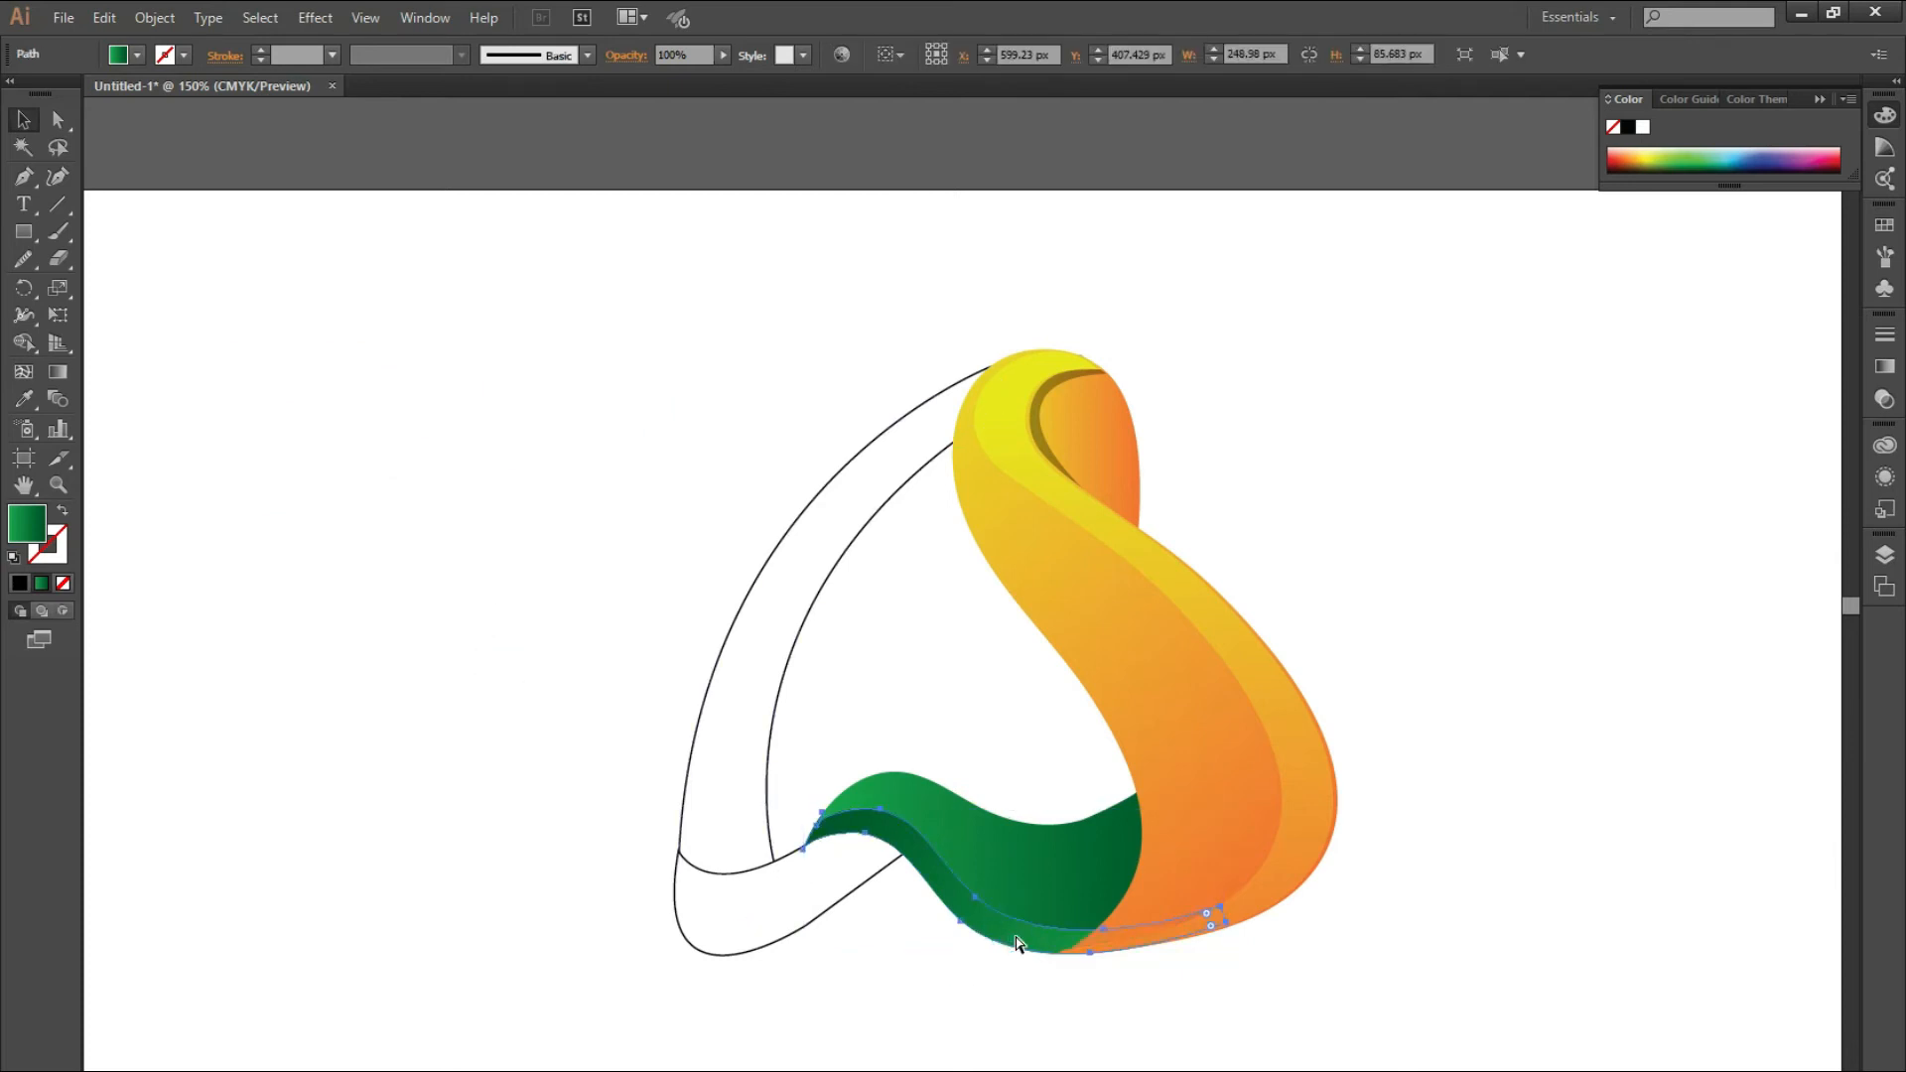
left_click(851, 1009)
scroll(525, 956, "down", 1)
scroll(631, 975, "up", 1)
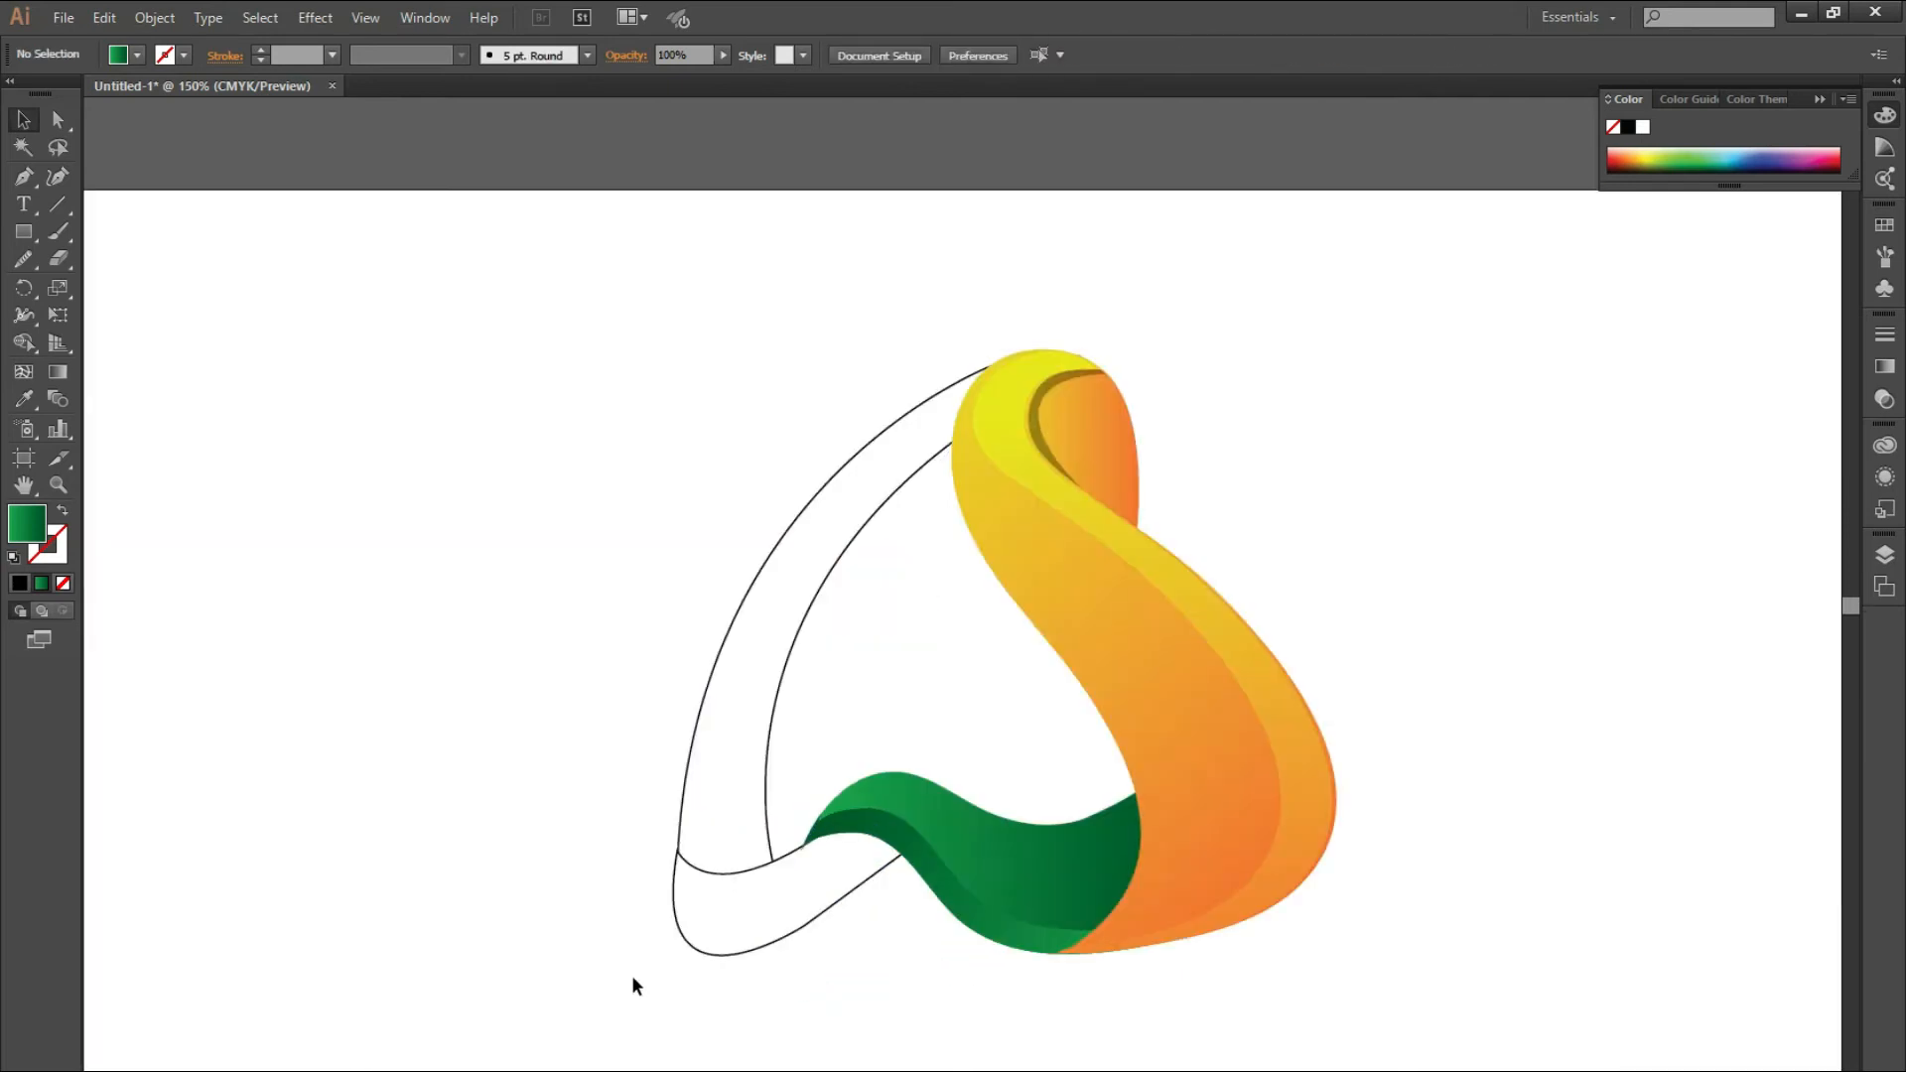
- Apply the White, Black linear gradient to the lower-left outlined piece and recolour its black end stop blue
left_click(662, 749)
left_click(694, 877)
left_click(695, 771)
left_click(1884, 367)
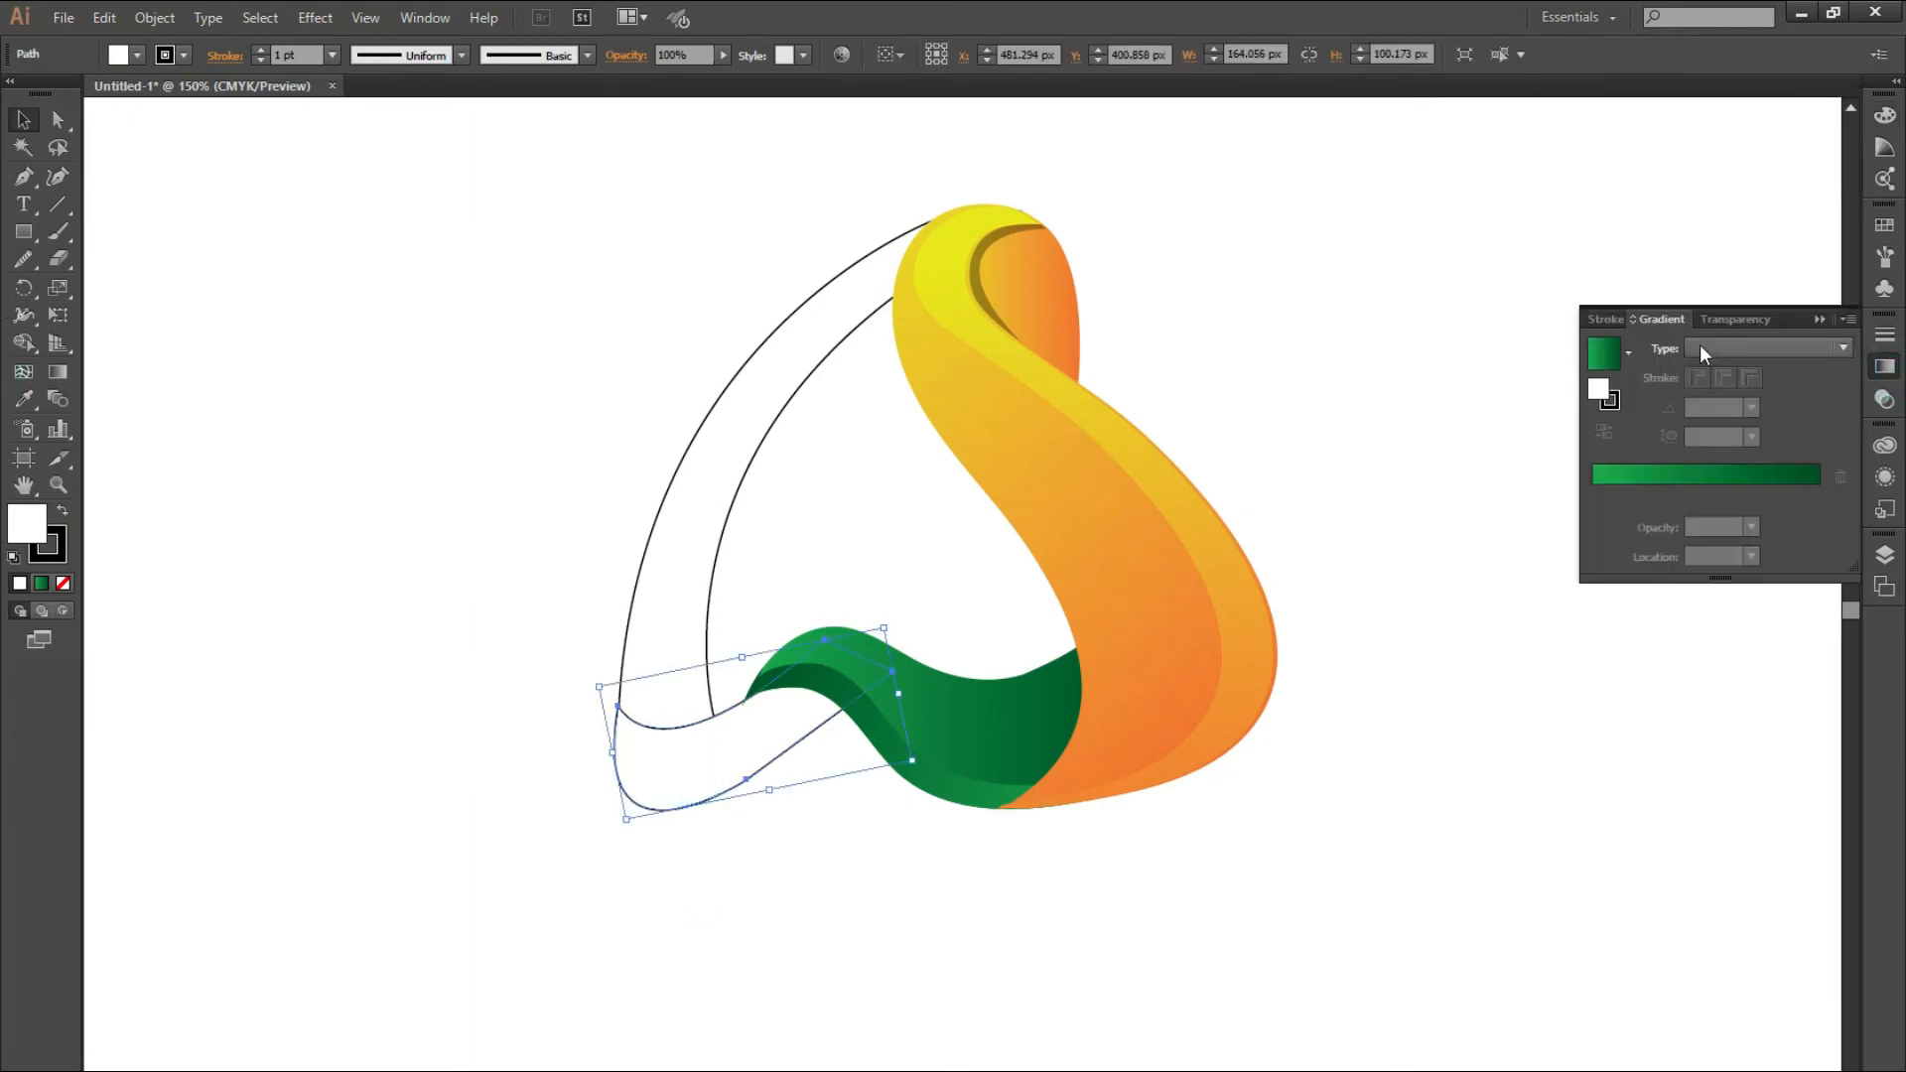
left_click(1628, 351)
double_click(1820, 494)
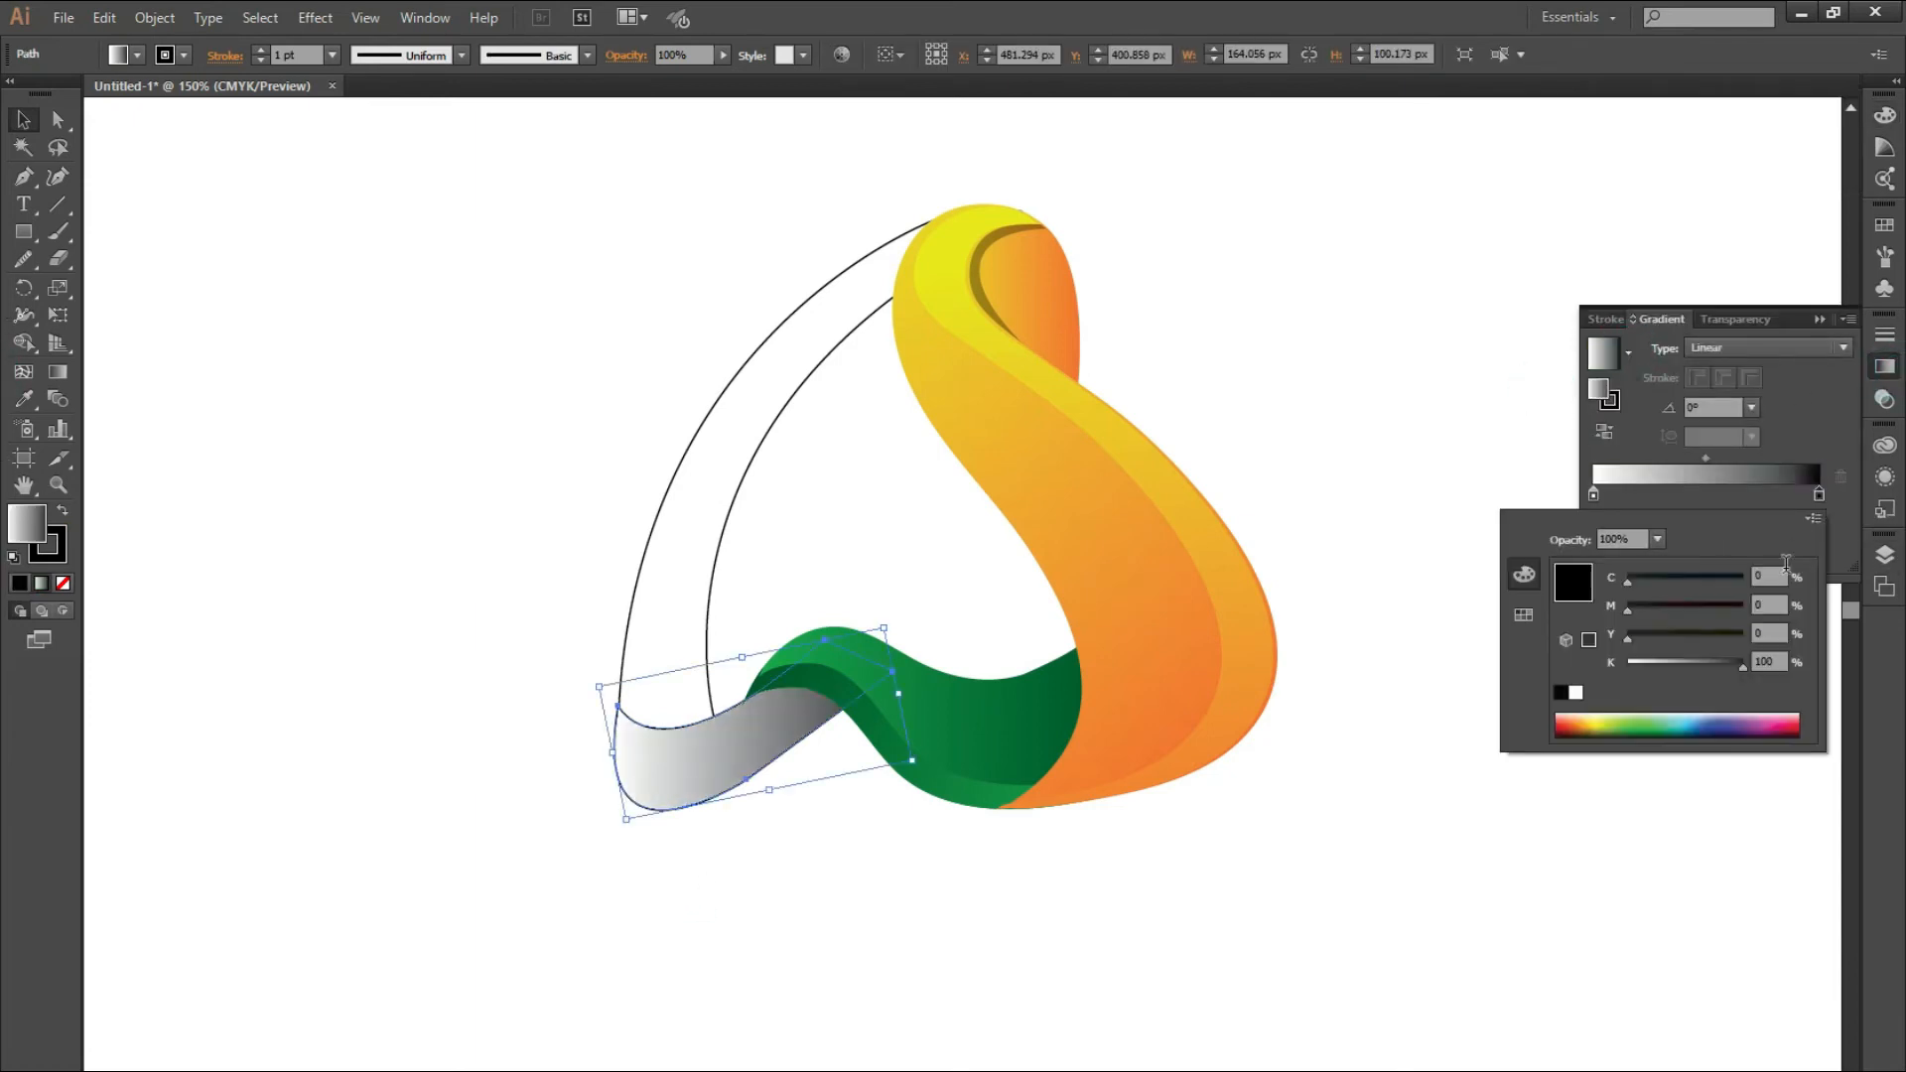
left_click(1696, 726)
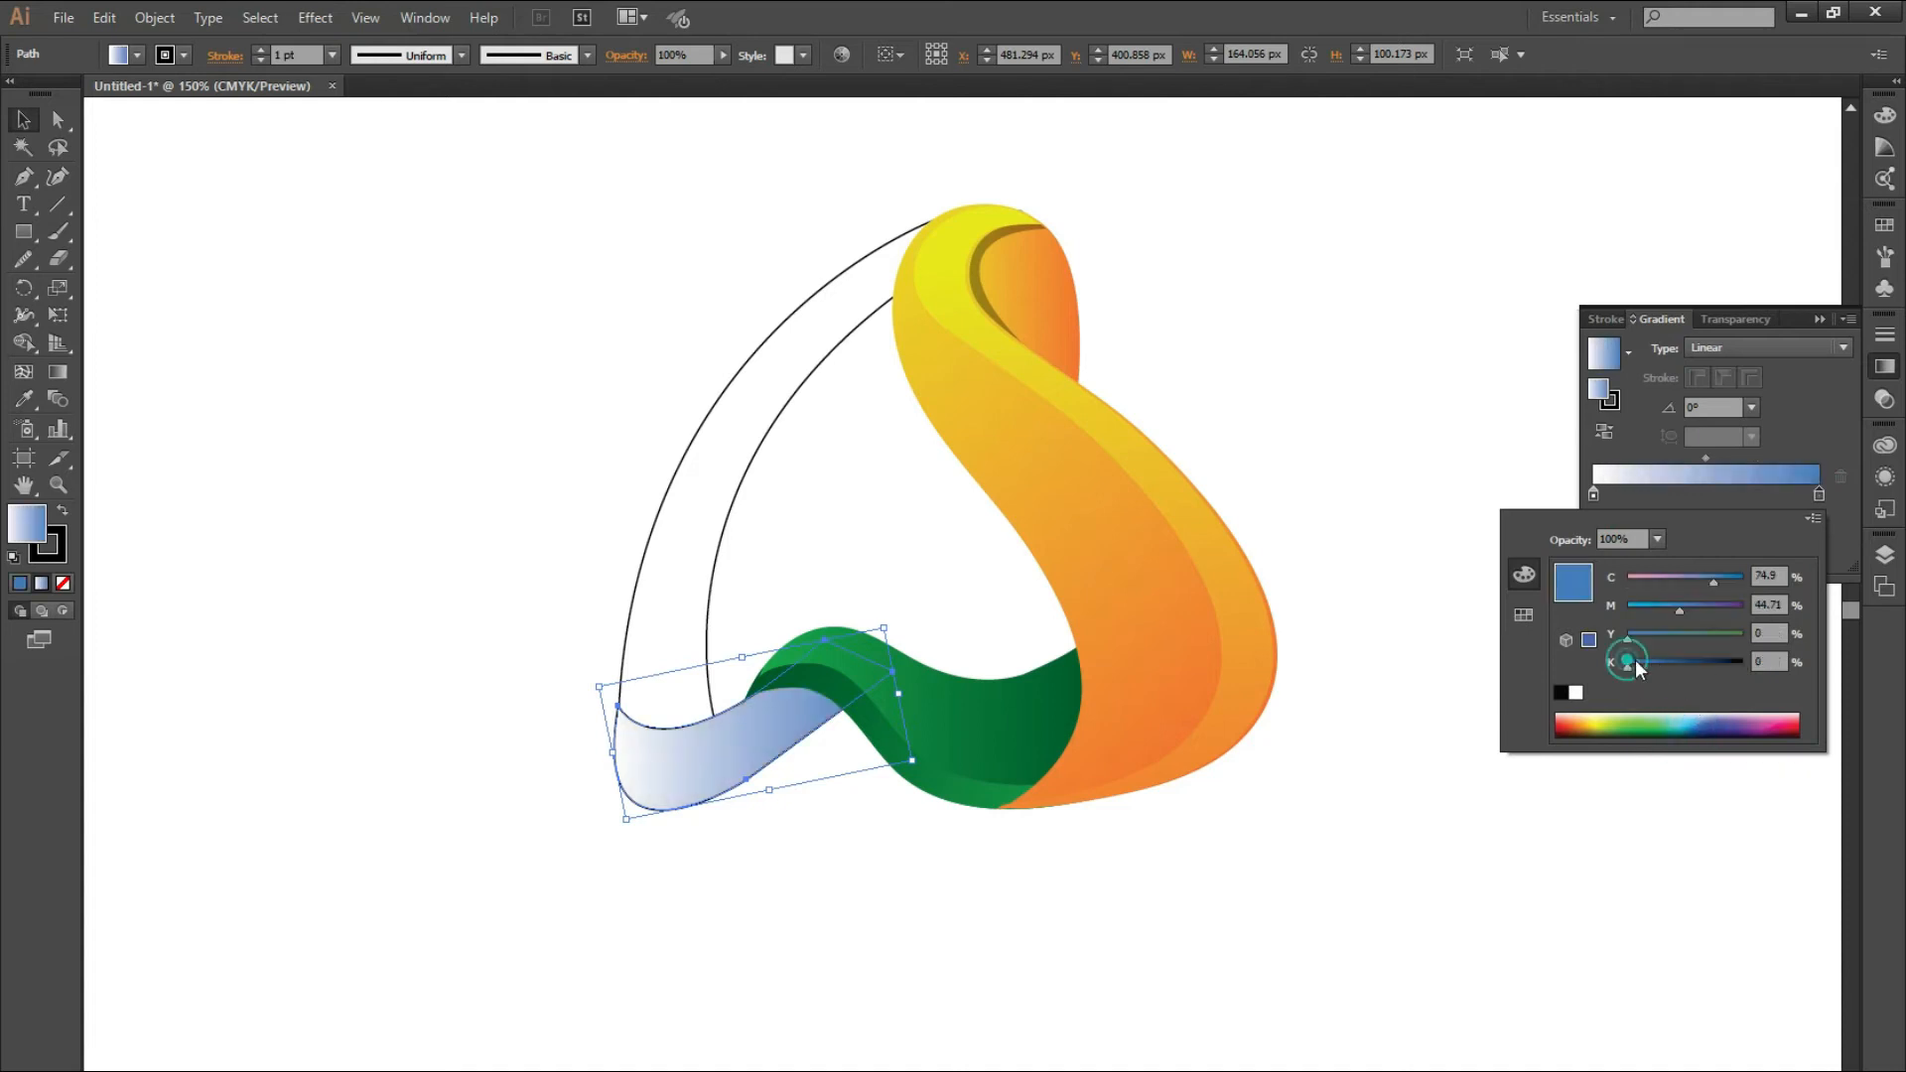
- Recolour the piece's white start stop bright blue and darken the blue end stop with 64% black
double_click(1593, 495)
left_click(1690, 726)
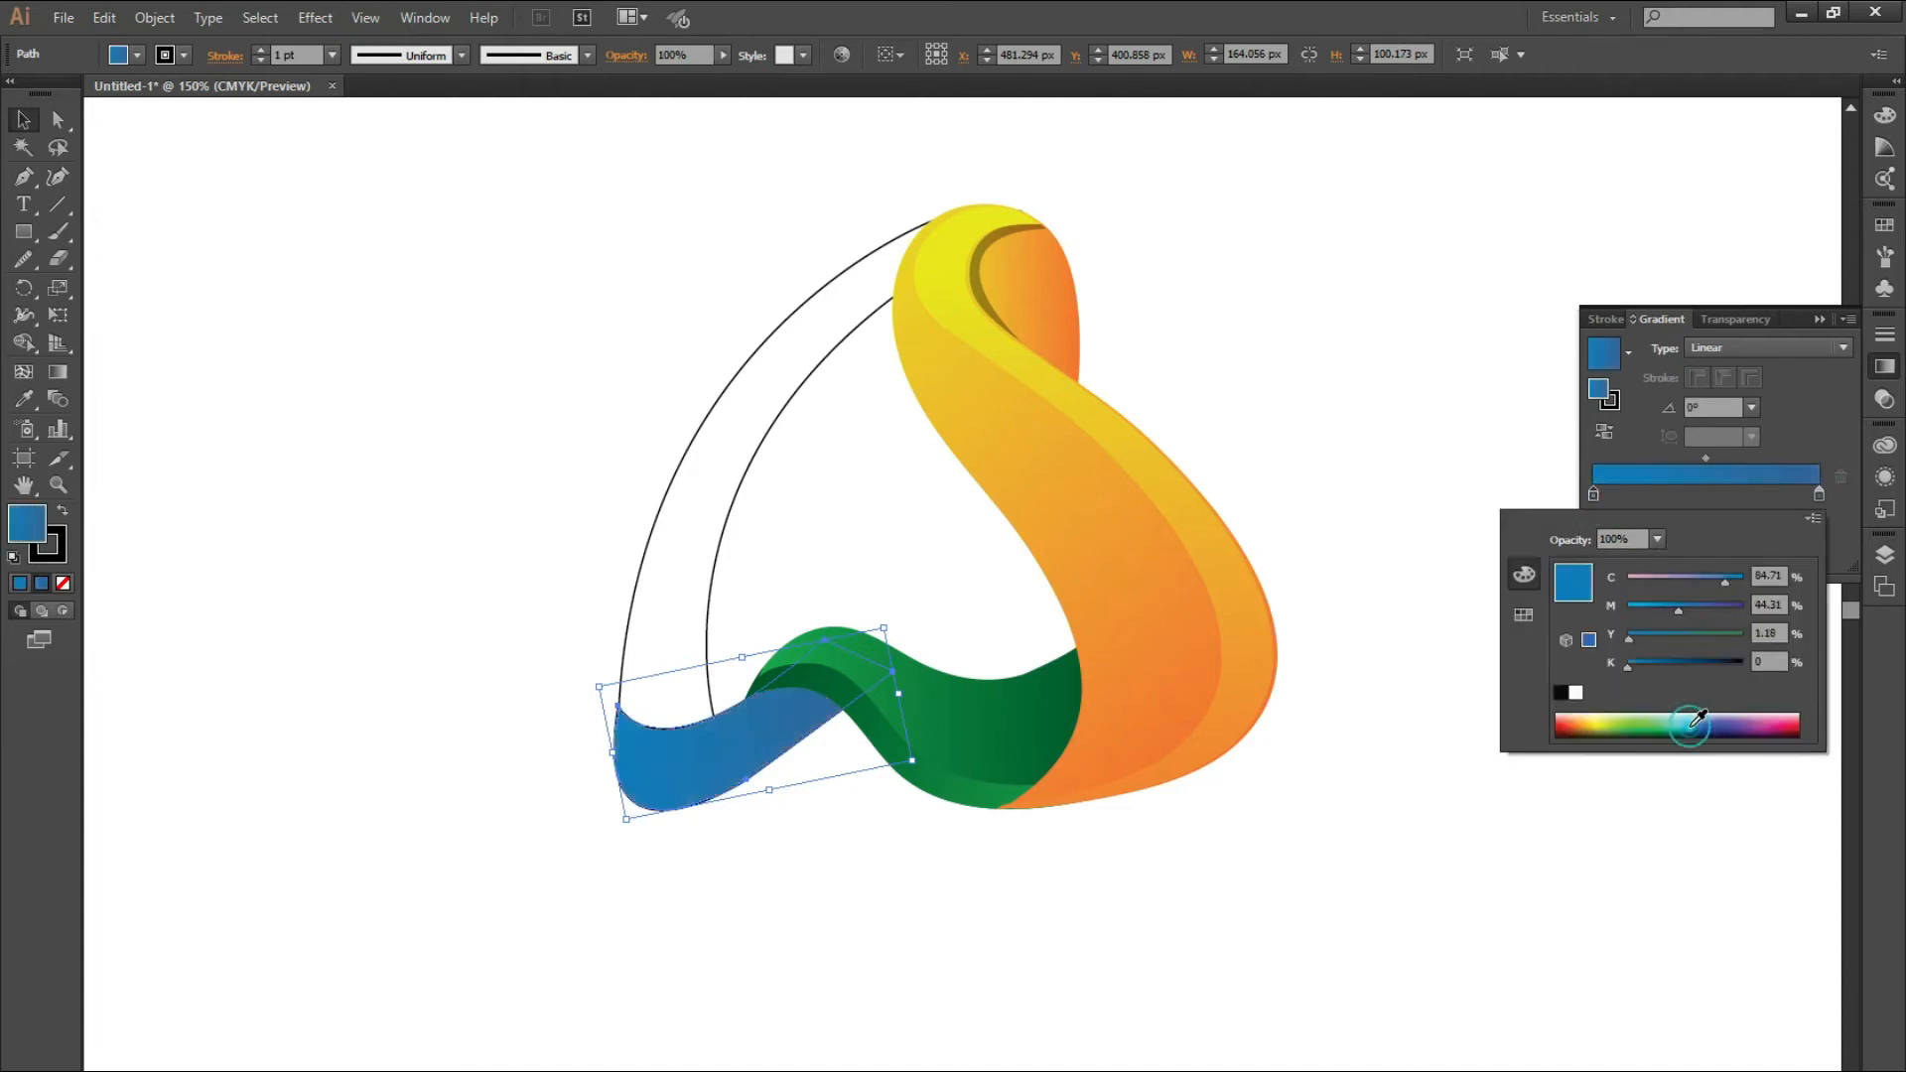
double_click(1821, 493)
left_click_drag(1628, 665, 1706, 671)
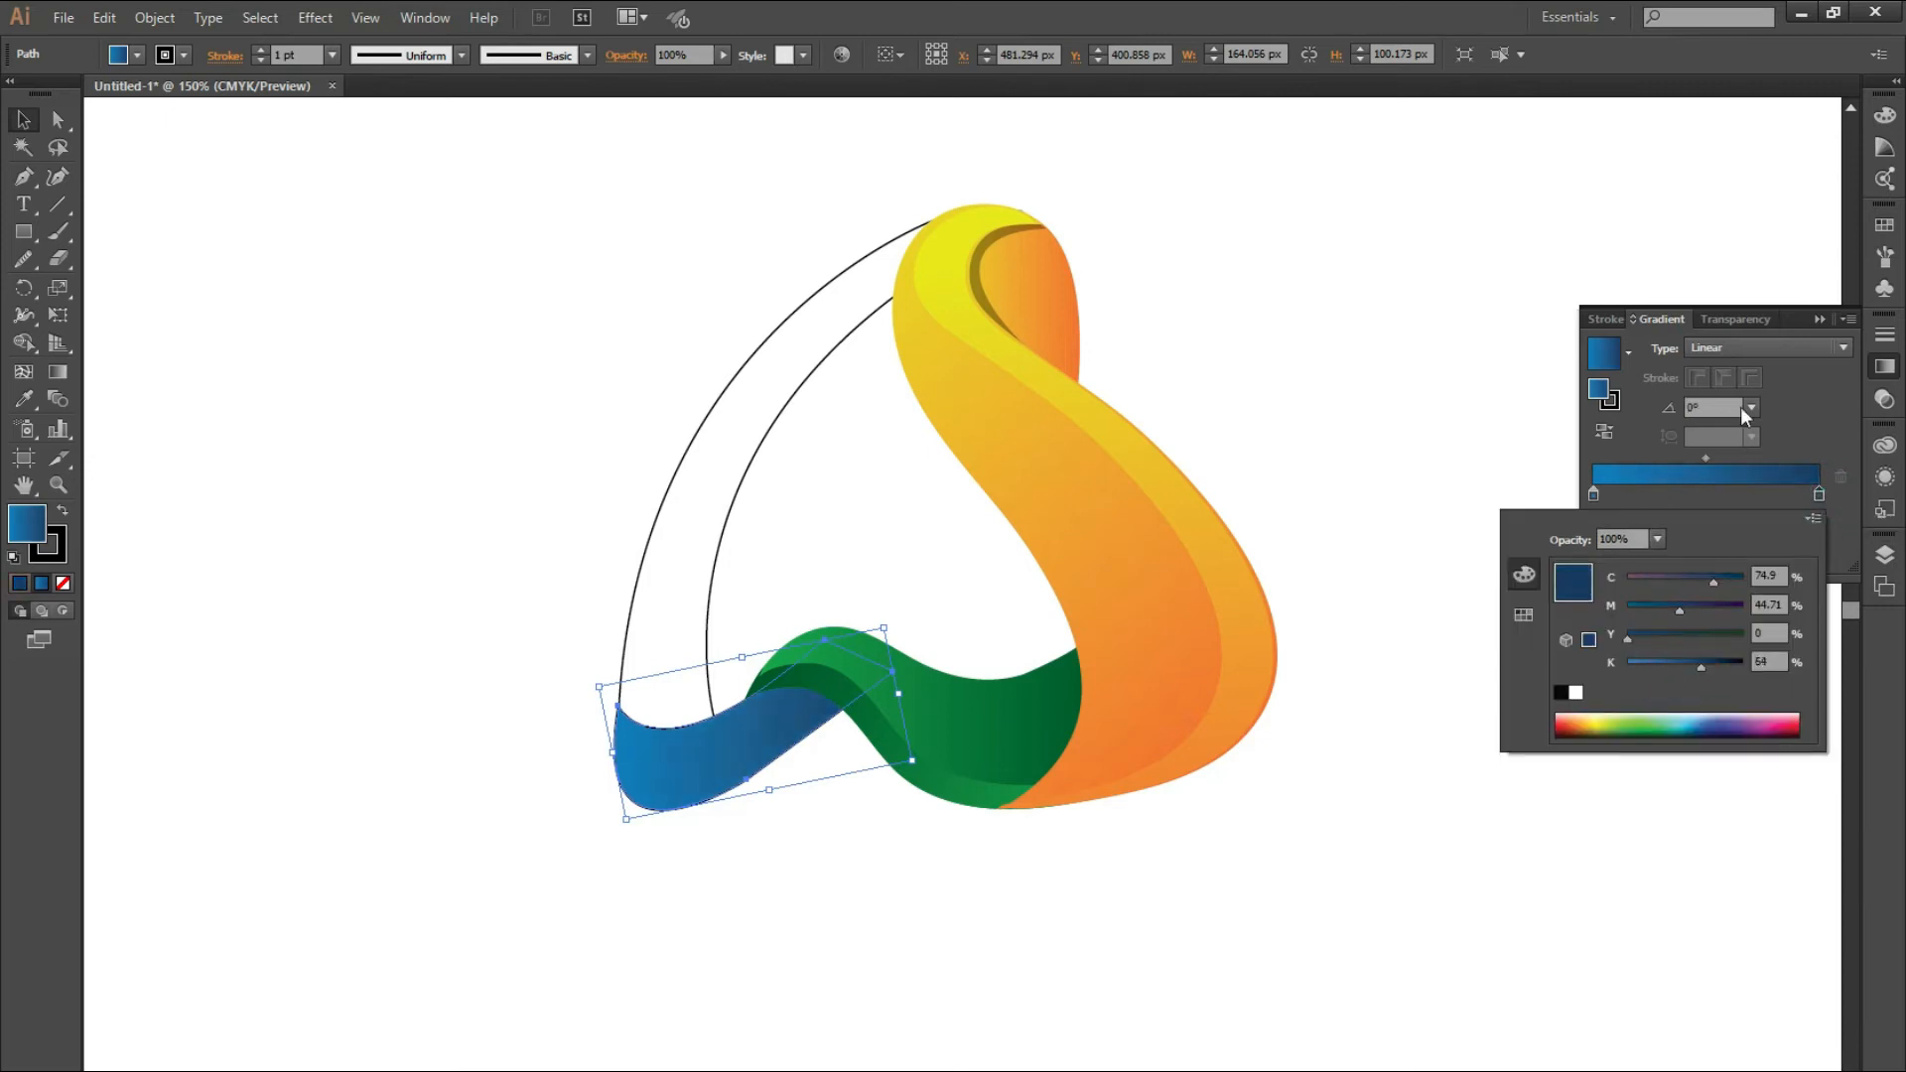
left_click(1819, 319)
- Cut a lower-edge strip from offset copies of the blue piece with the Shape Builder tool and place it on the original
left_click_drag(744, 773, 395, 483)
key("ctrl+z")
mouse_move(734, 742)
left_mouse_down()
mouse_move(439, 524)
mouse_move(445, 503)
mouse_move(436, 534)
mouse_move(405, 526)
mouse_move(757, 764)
left_mouse_up()
left_click(23, 343)
left_click(23, 120)
left_click(243, 225)
- Redirect the blue strip's gradient diagonally with the Gradient tool so it runs from dark blue at the lower left to brighter blue at the upper right
scroll(745, 767, "up", 1)
key("g")
mouse_move(915, 628)
left_mouse_down()
mouse_move(701, 777)
mouse_move(457, 850)
left_mouse_up()
- Remove the black outlines from the blue piece and its strip
left_click(24, 120)
left_click(671, 816)
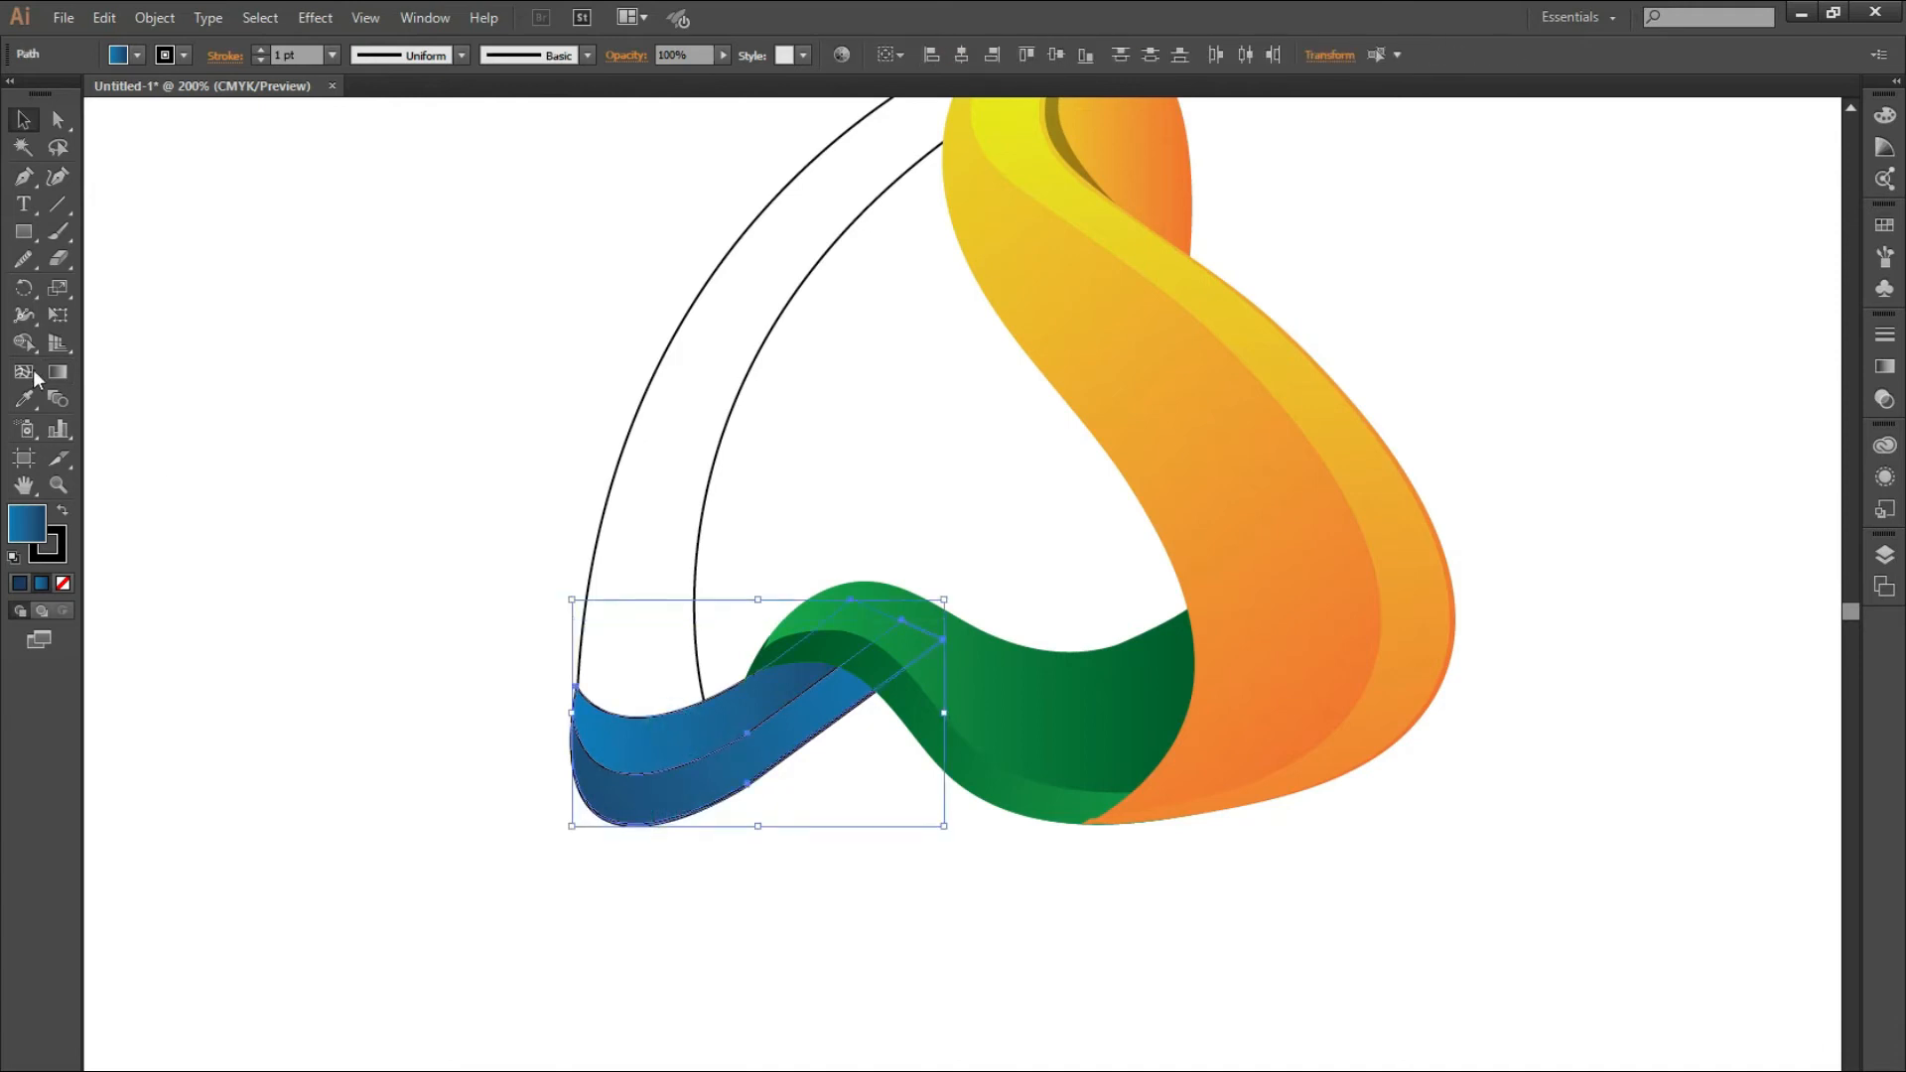
left_click(54, 542)
left_click(62, 583)
left_click(524, 882)
left_click(660, 806)
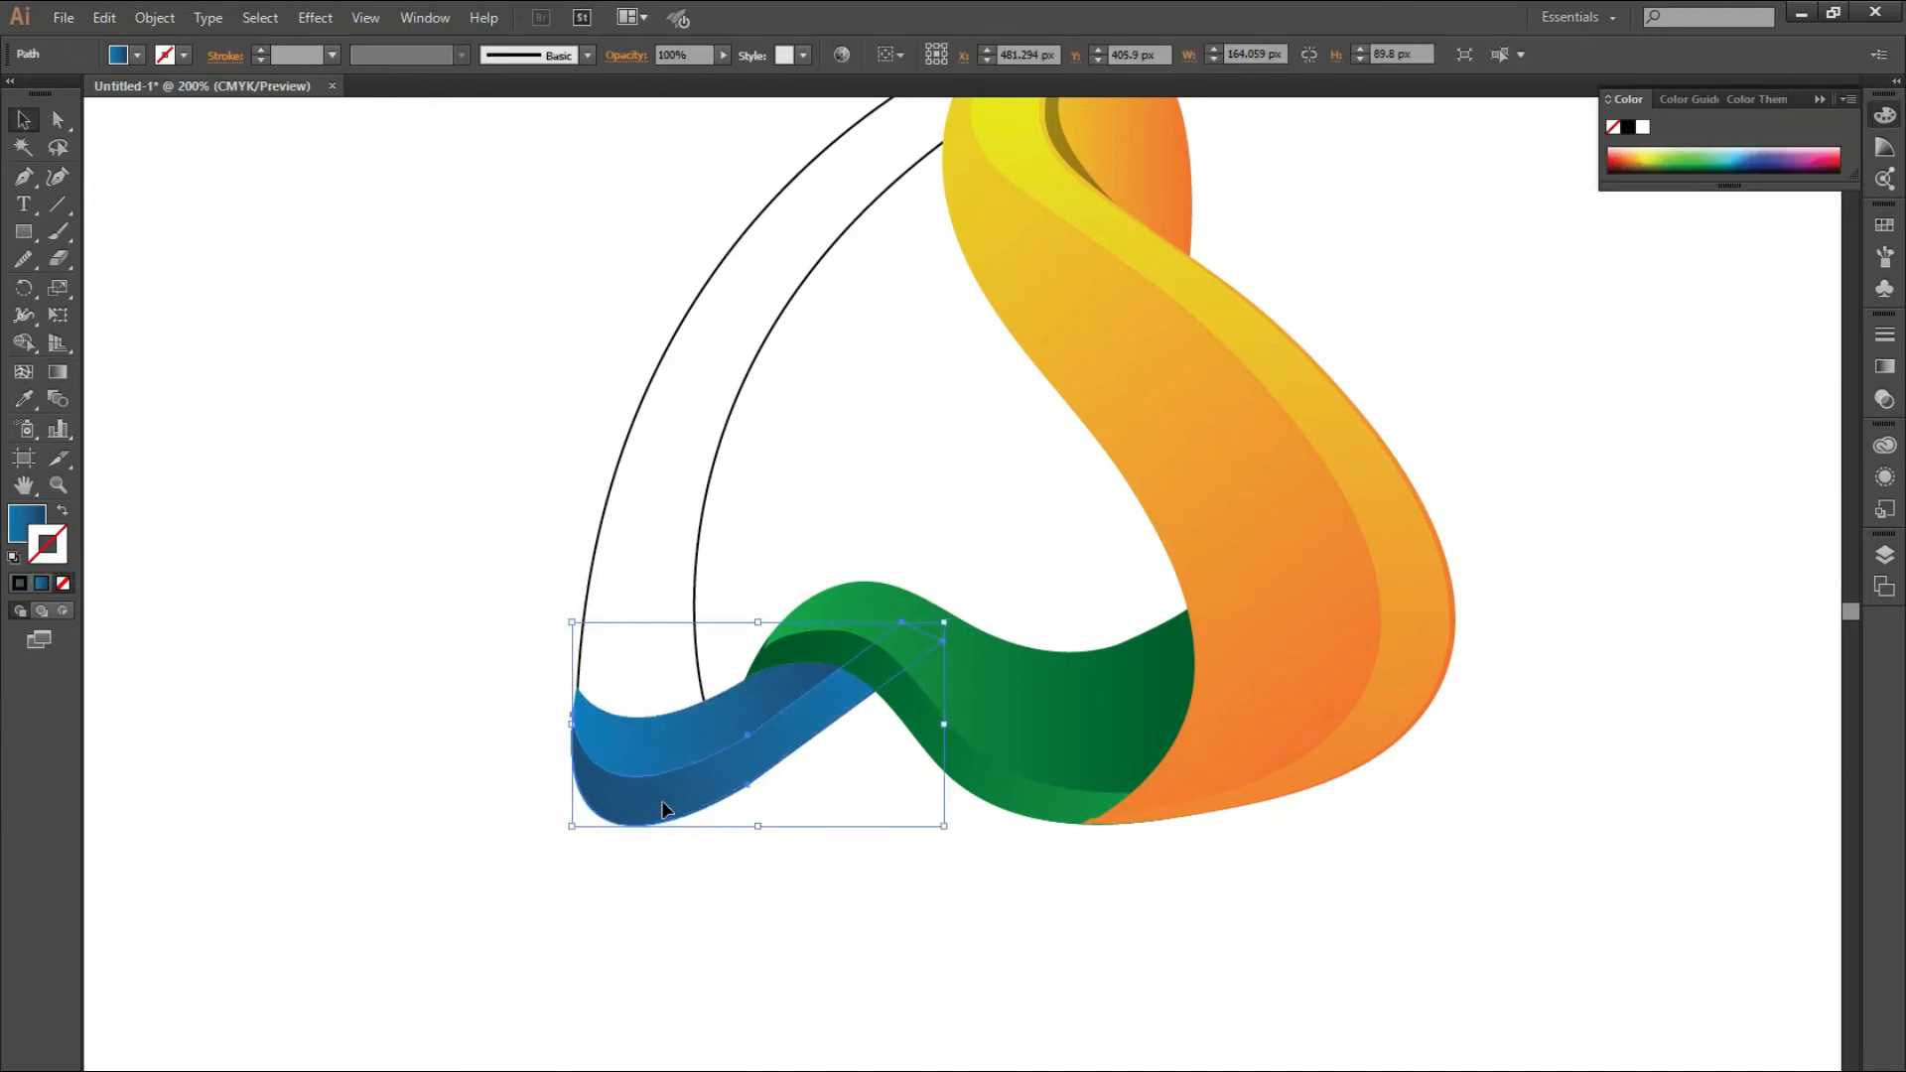
- Apply the White, Black linear gradient to the stroke of the long outlined band on the logo's left side
key("ctrl+minus")
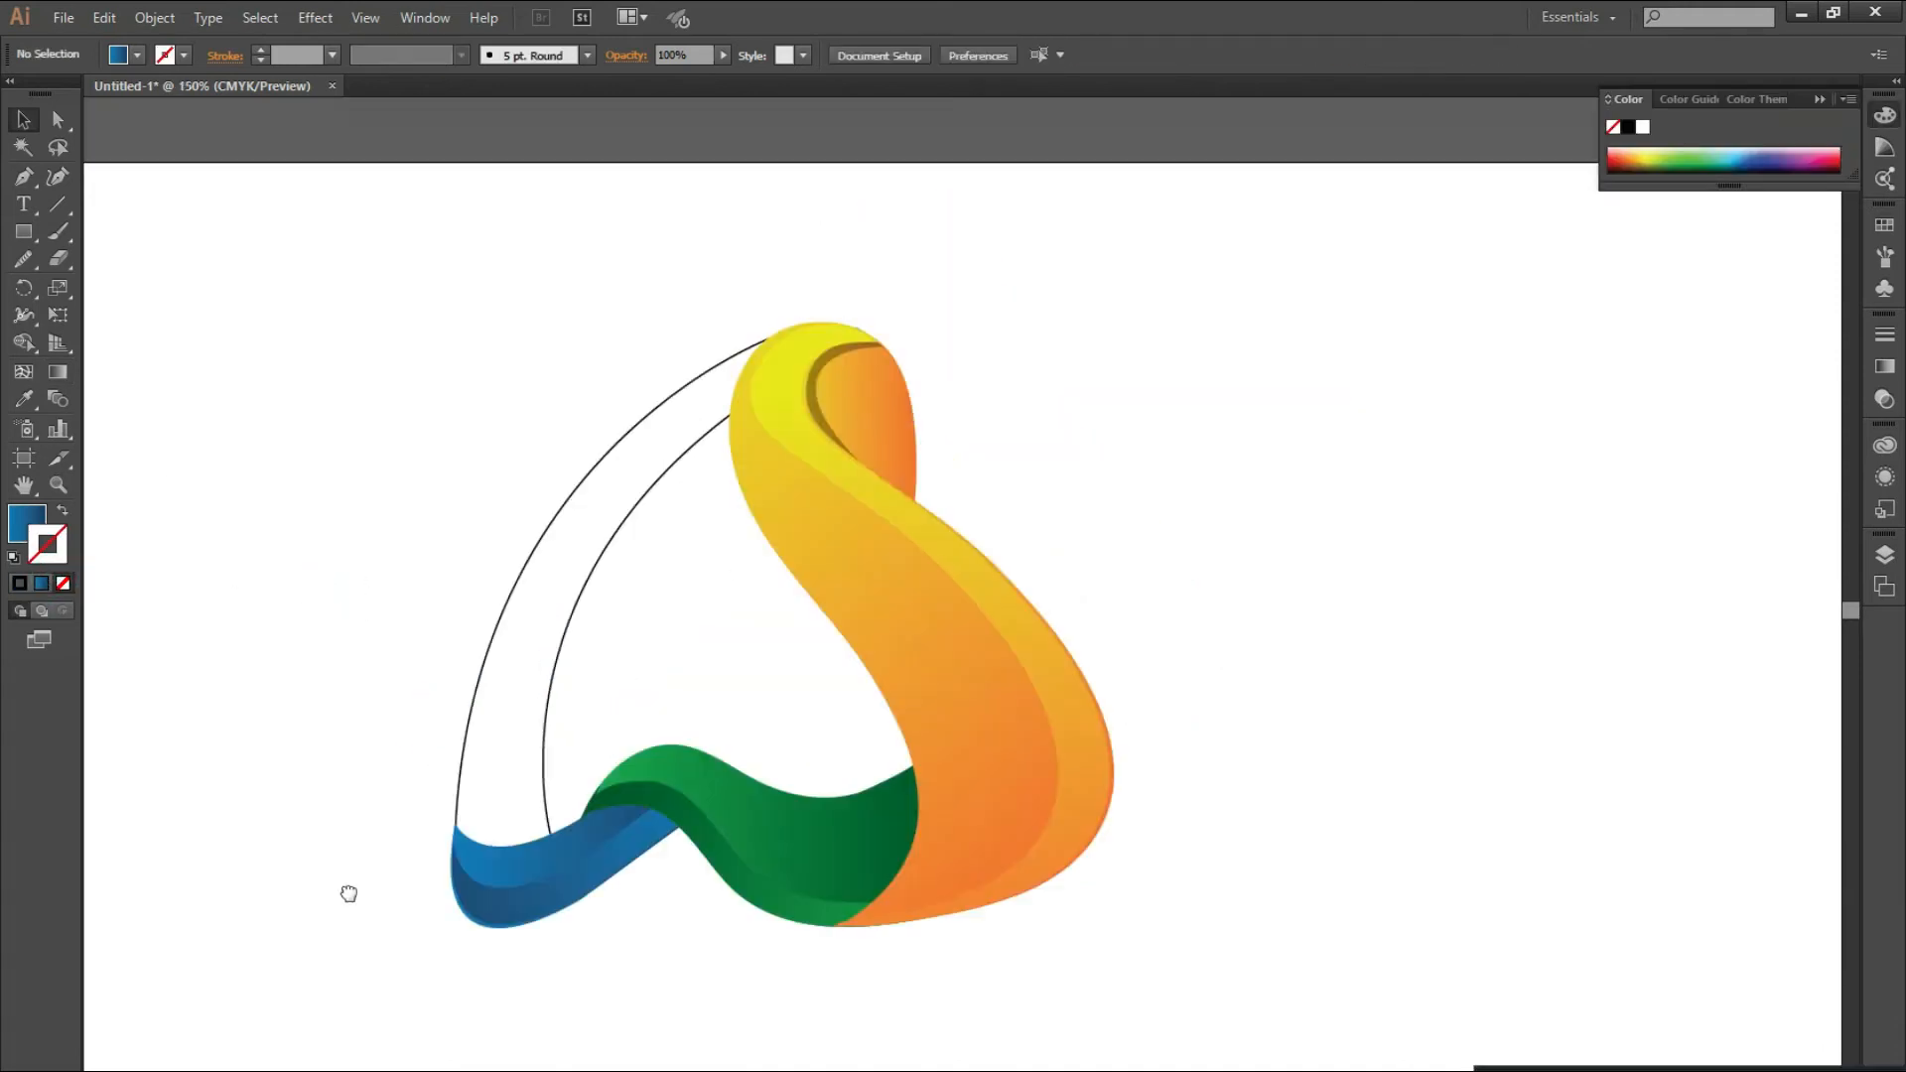
left_click(556, 595)
left_click(1885, 369)
left_click(1628, 353)
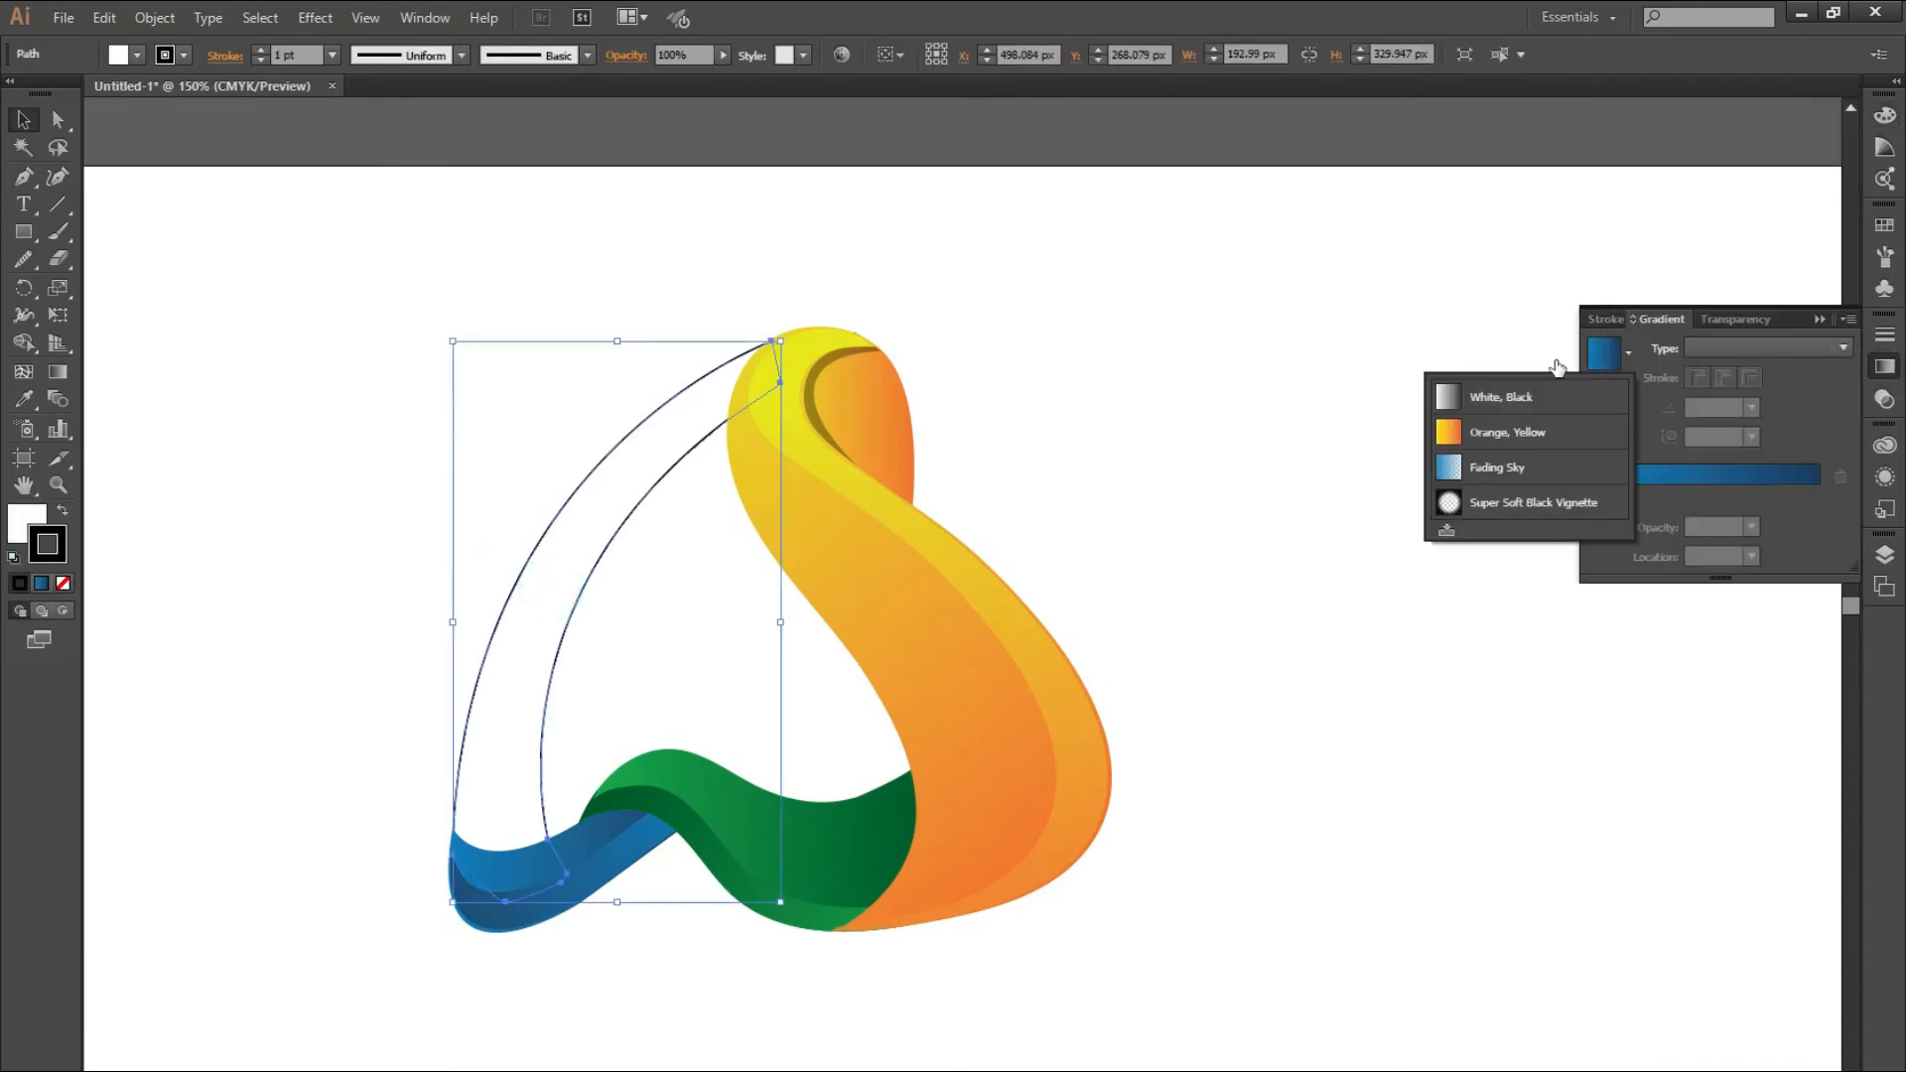
left_click(1519, 396)
left_click(1841, 347)
left_click(1834, 347)
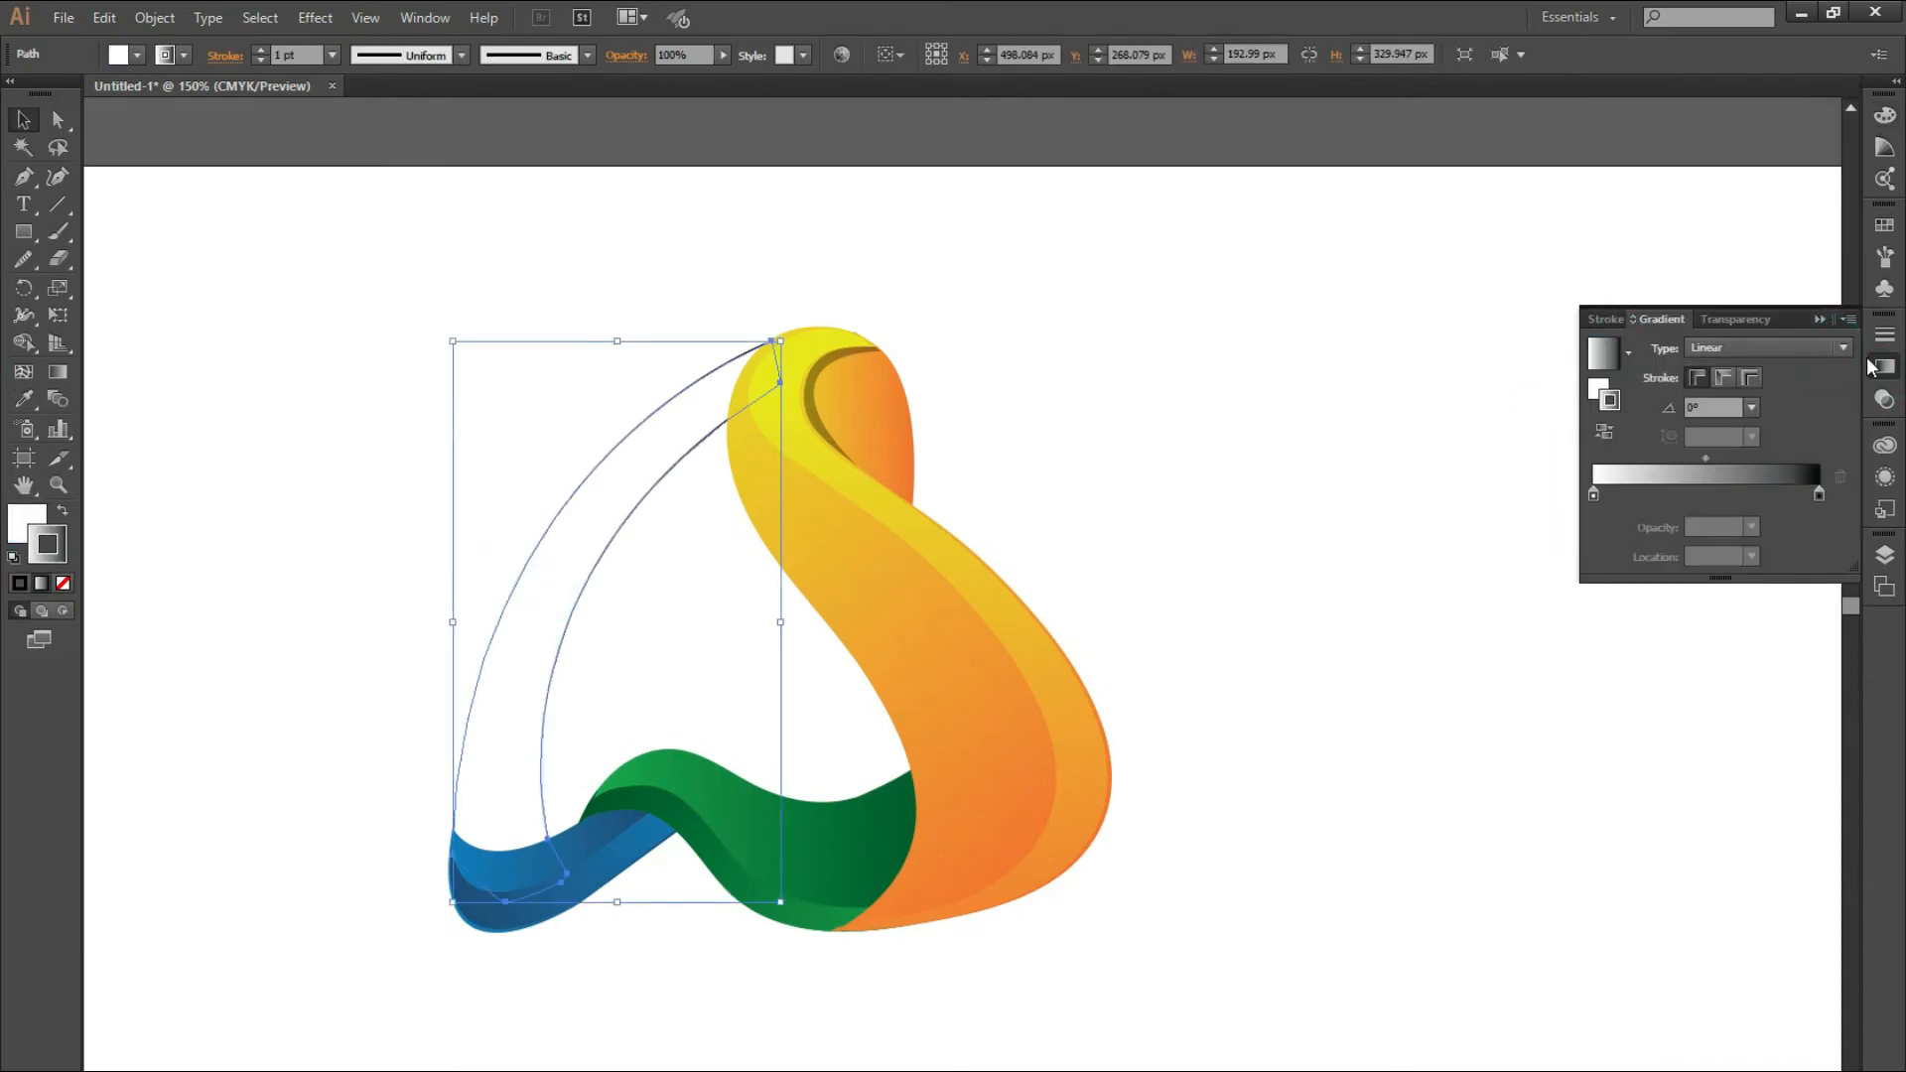
- Recolour the stroke gradient's end stop dark purple and its start stop magenta
double_click(1819, 494)
left_click(1754, 726)
left_click_drag(1634, 670, 1681, 659)
left_click(1593, 495)
double_click(1593, 494)
left_click(1754, 726)
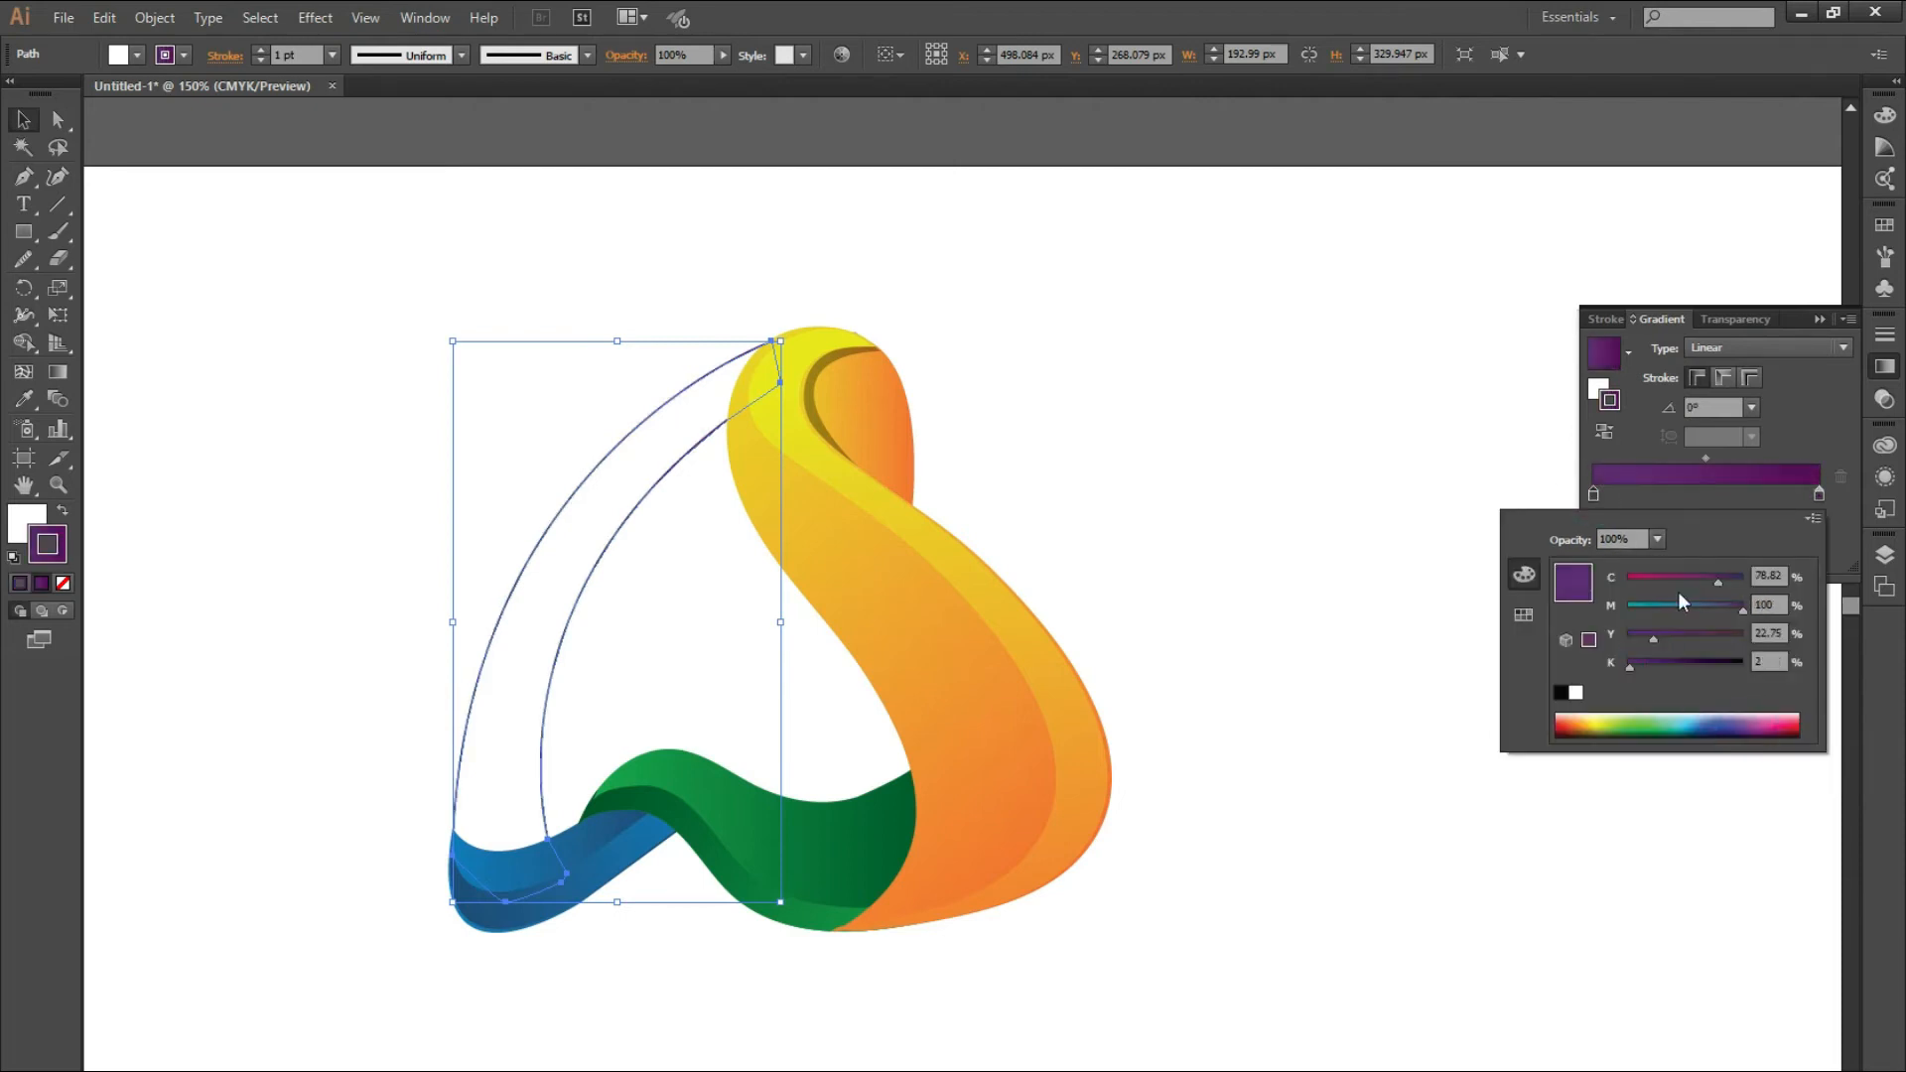
- Fill the left band with the magenta-to-purple gradient and remove its outline
double_click(47, 543)
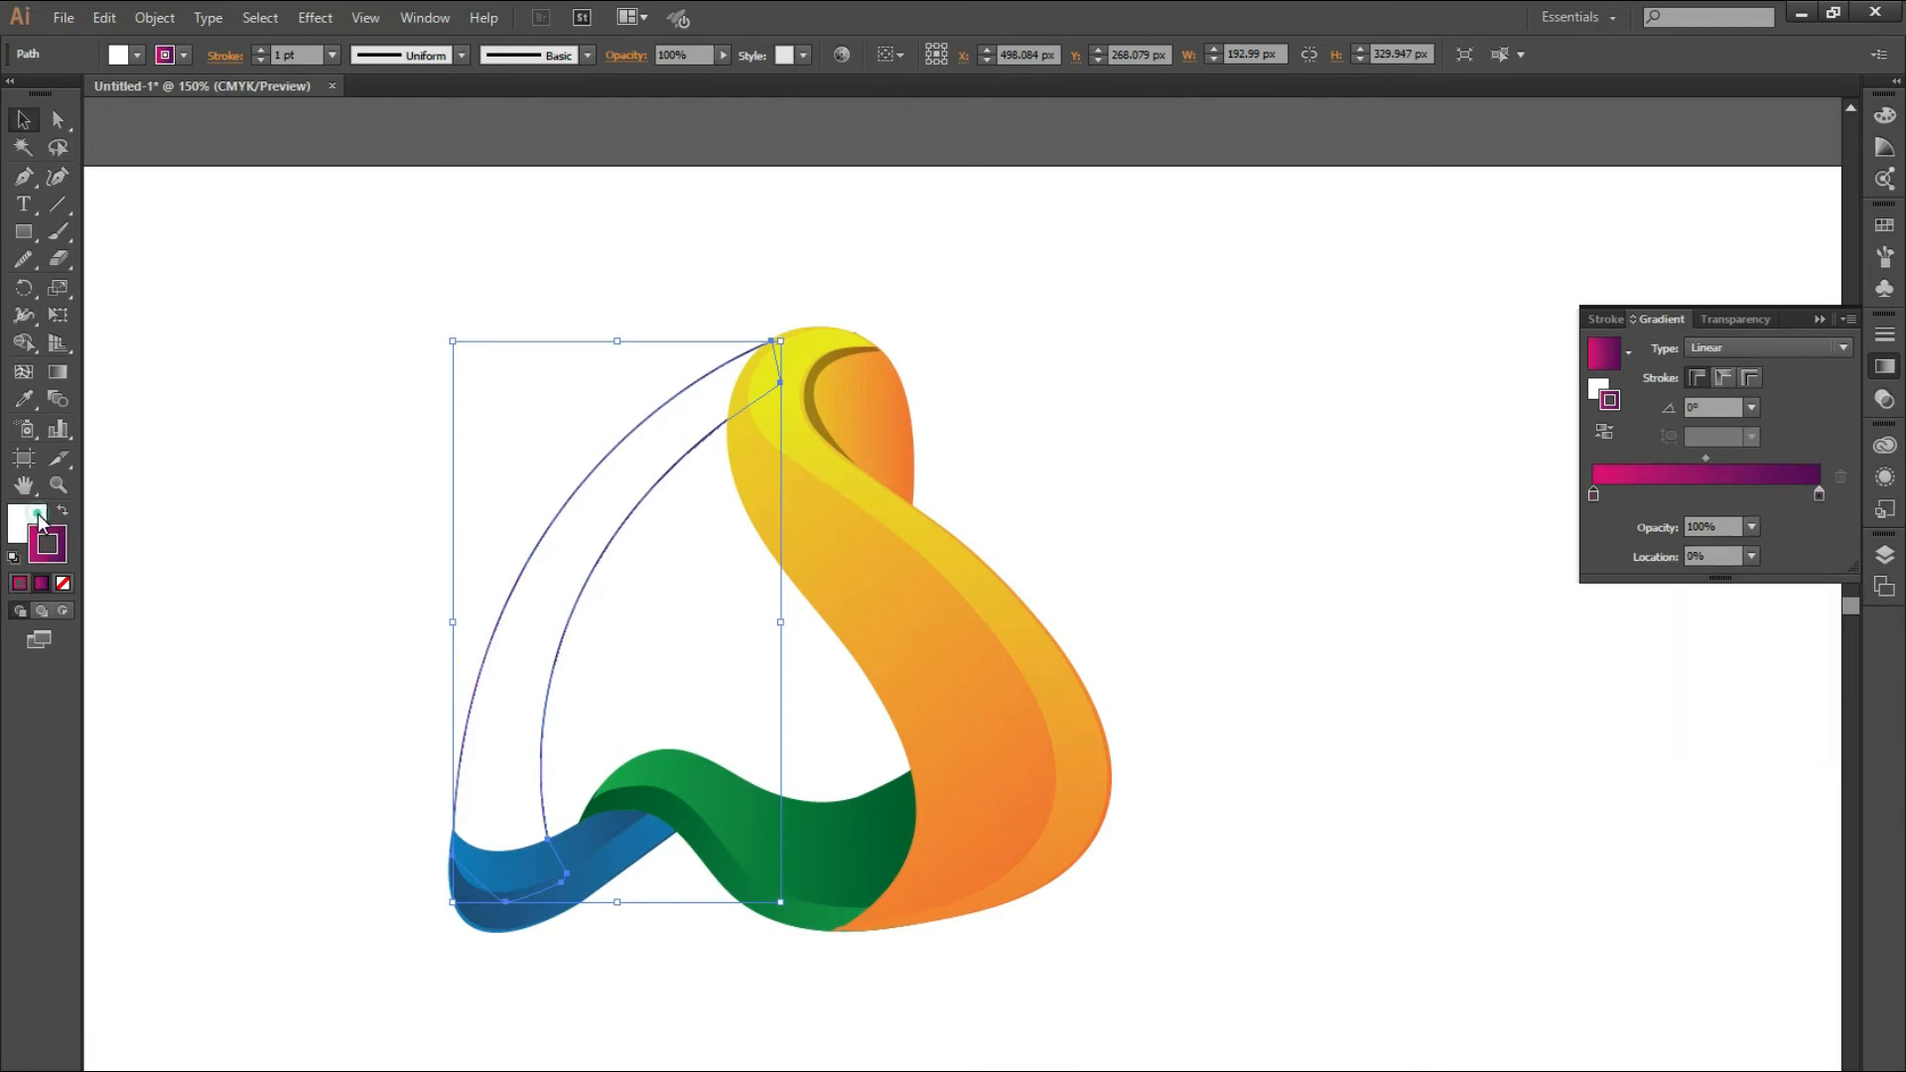
left_click(1191, 475)
left_click(40, 520)
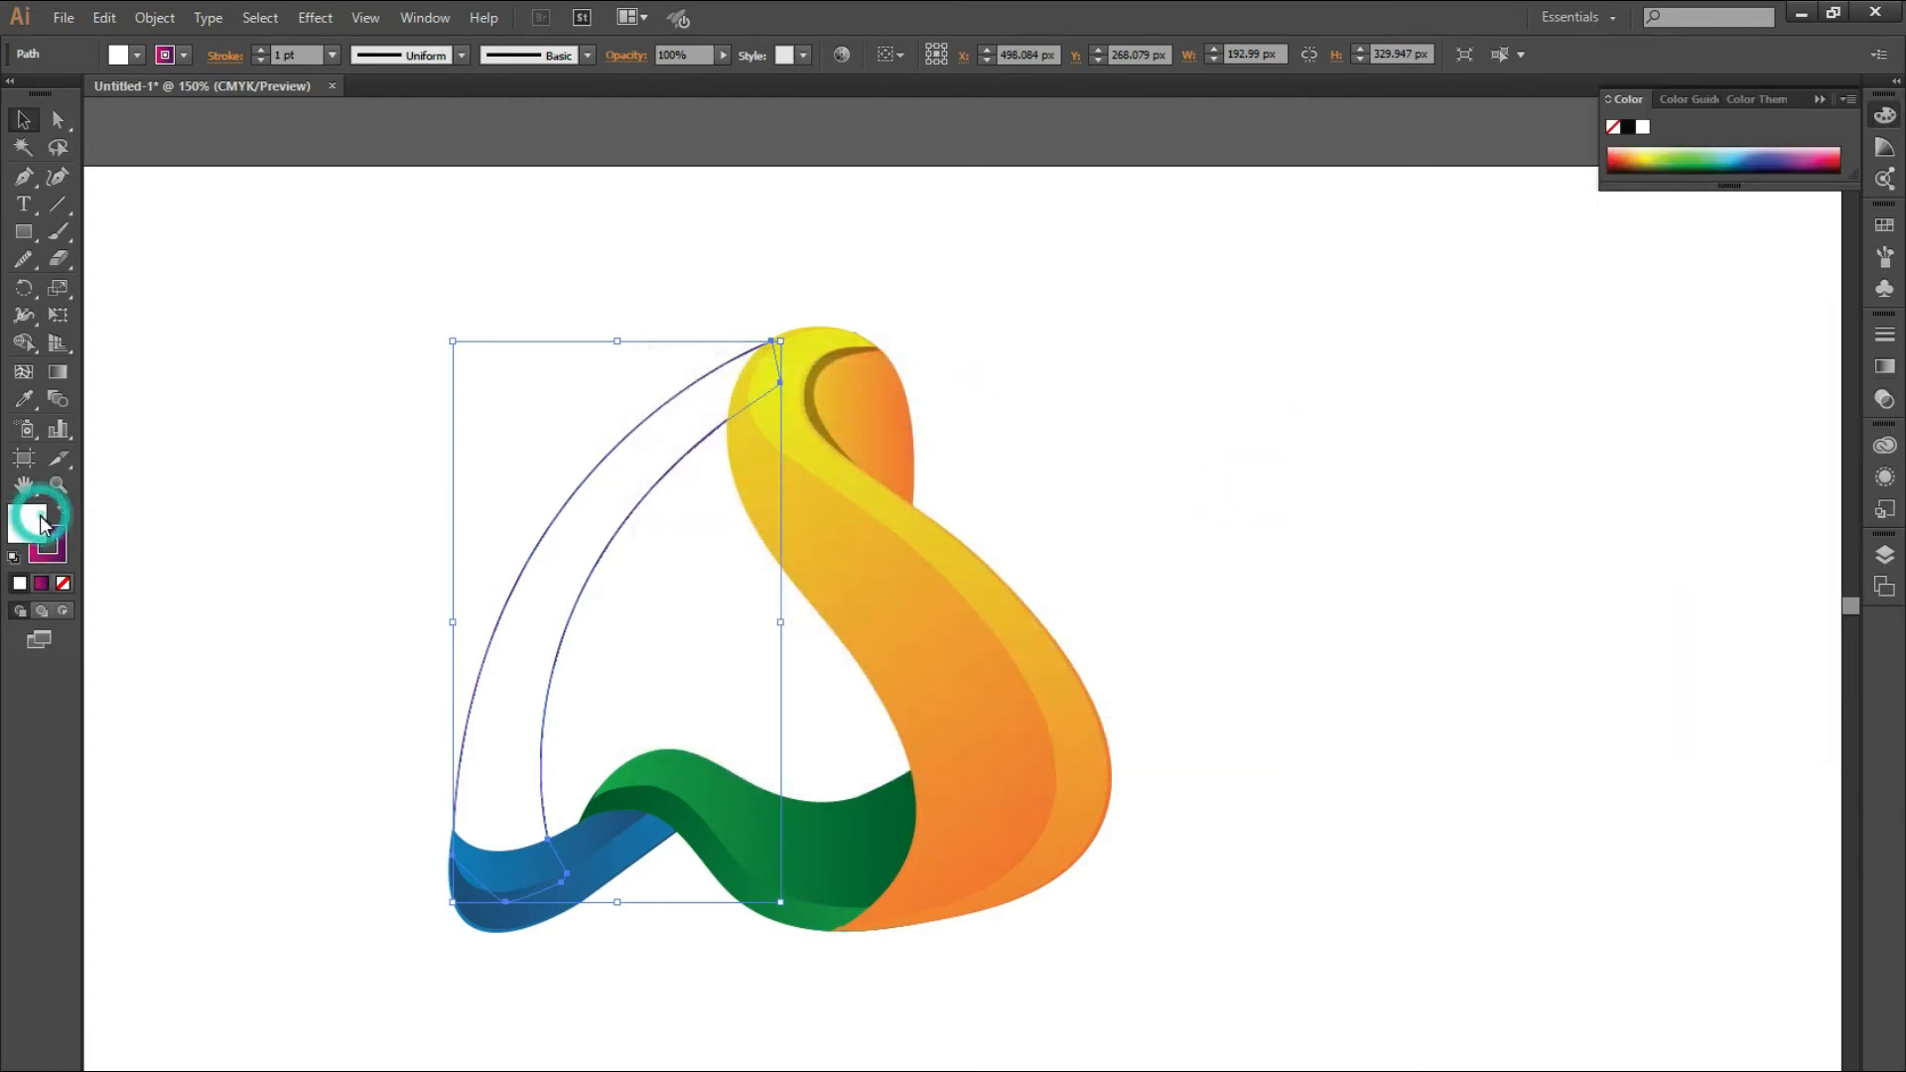
left_click(41, 584)
left_click(57, 546)
left_click(63, 584)
left_click(32, 508)
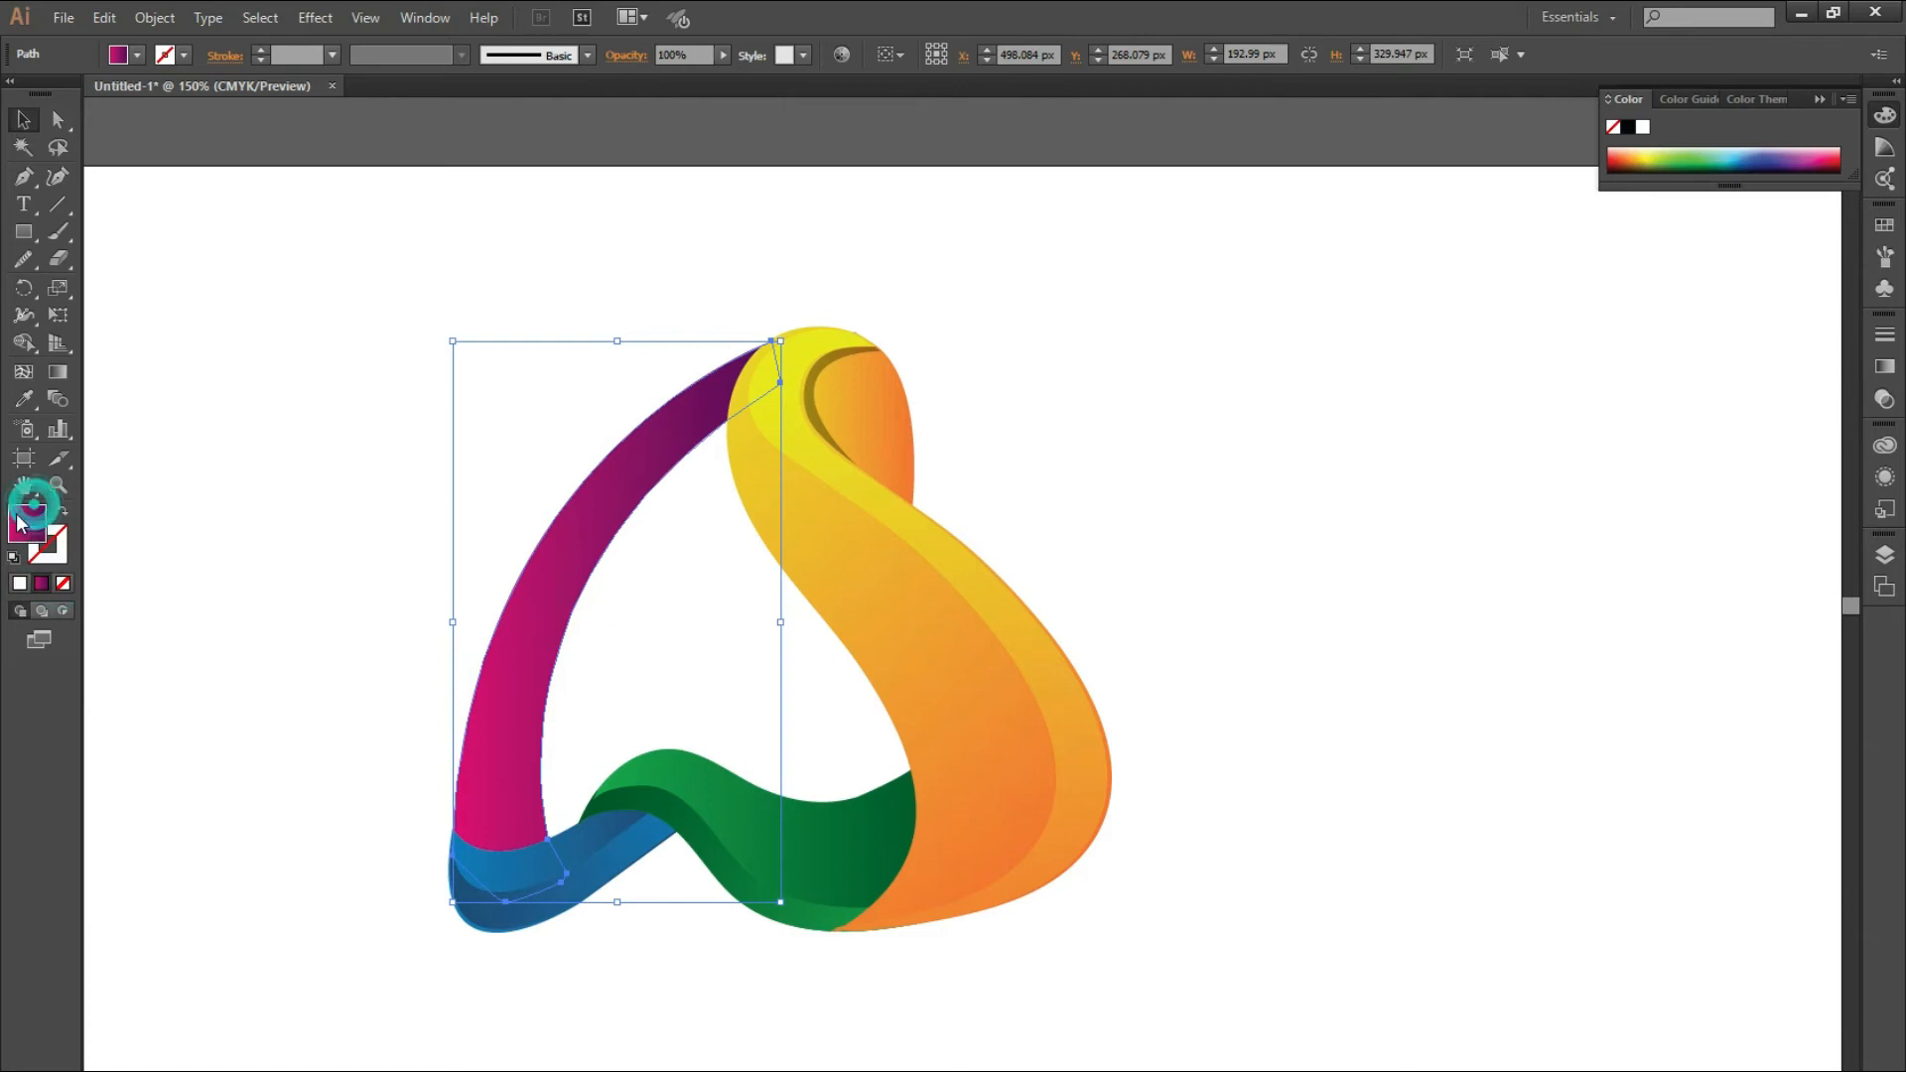
left_click(324, 596)
- Nudge the magenta band 1 px left and up and change its gradient type to Radial
left_click(530, 651)
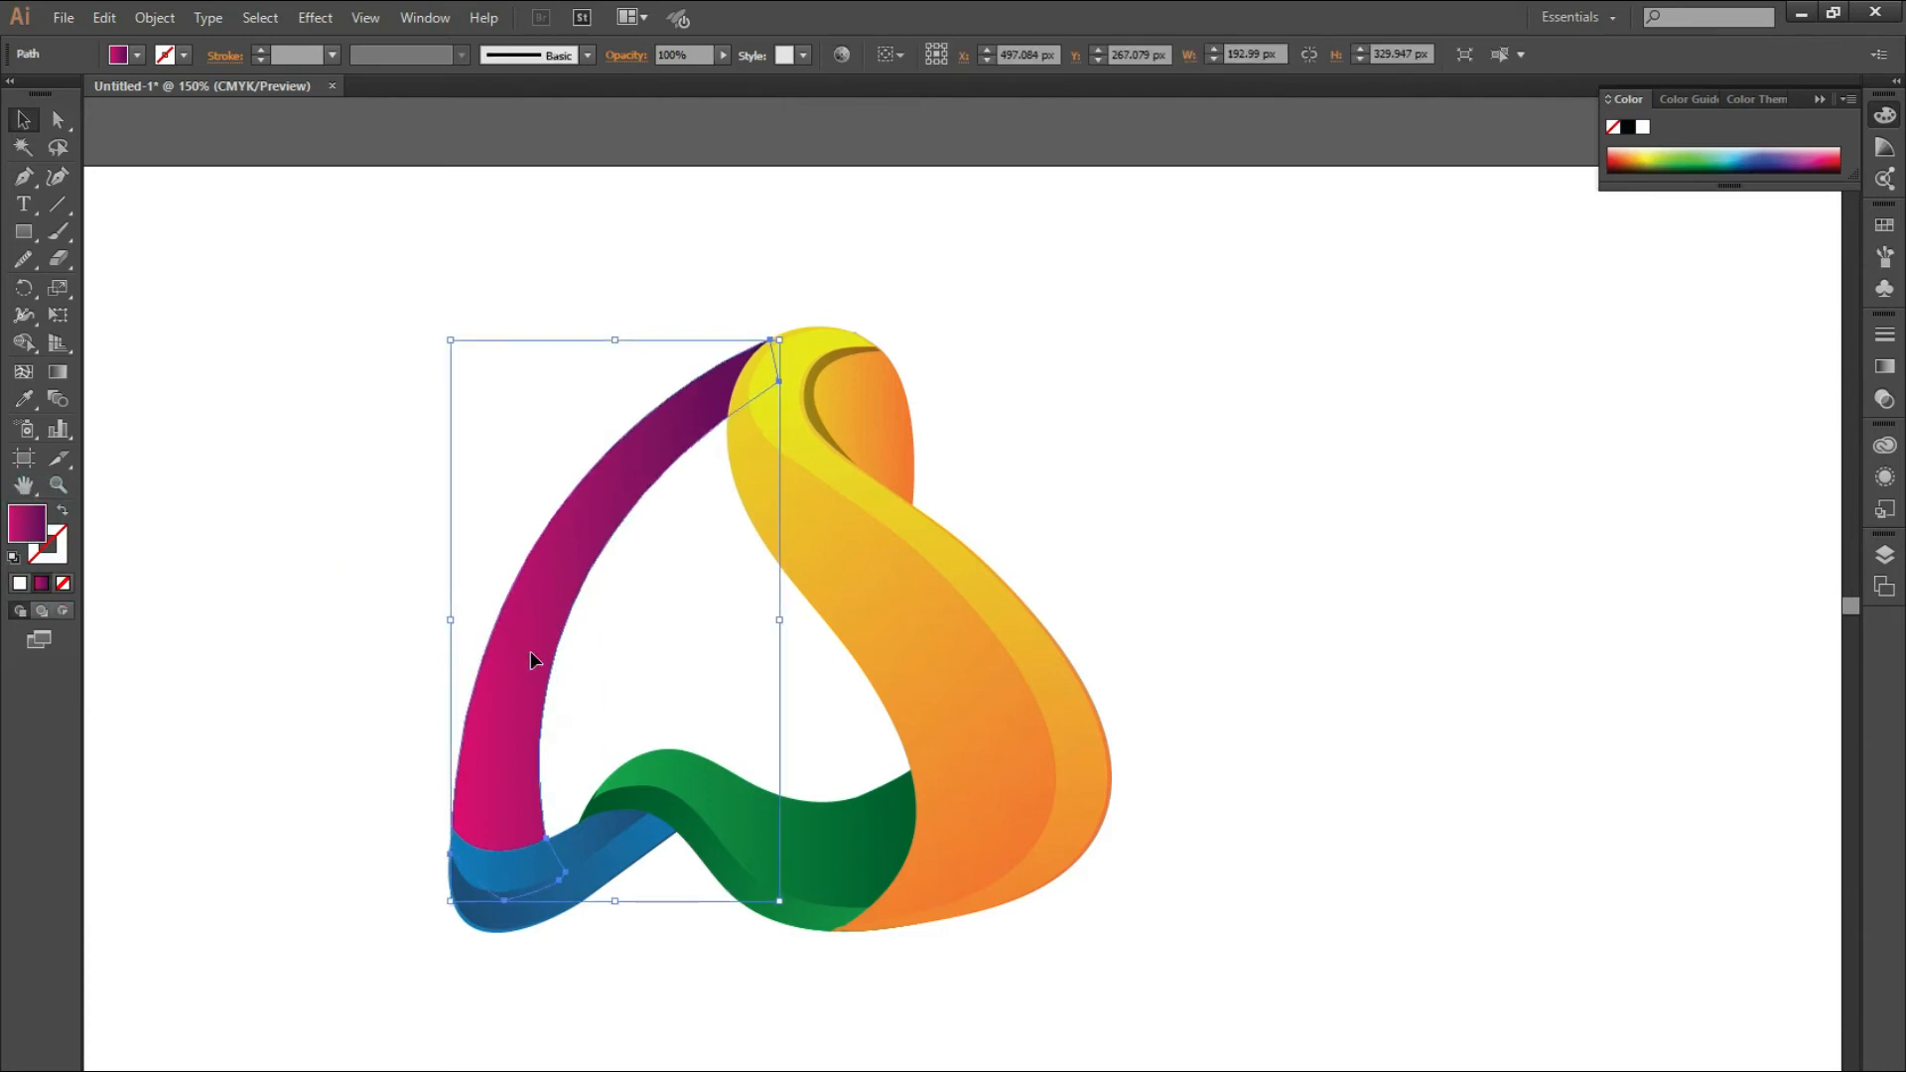
left_click(1327, 370)
left_click(553, 540)
left_click(1884, 366)
left_click(1737, 348)
left_click(1732, 381)
- Change the orange S shape's gradient type to Radial
left_click(931, 675)
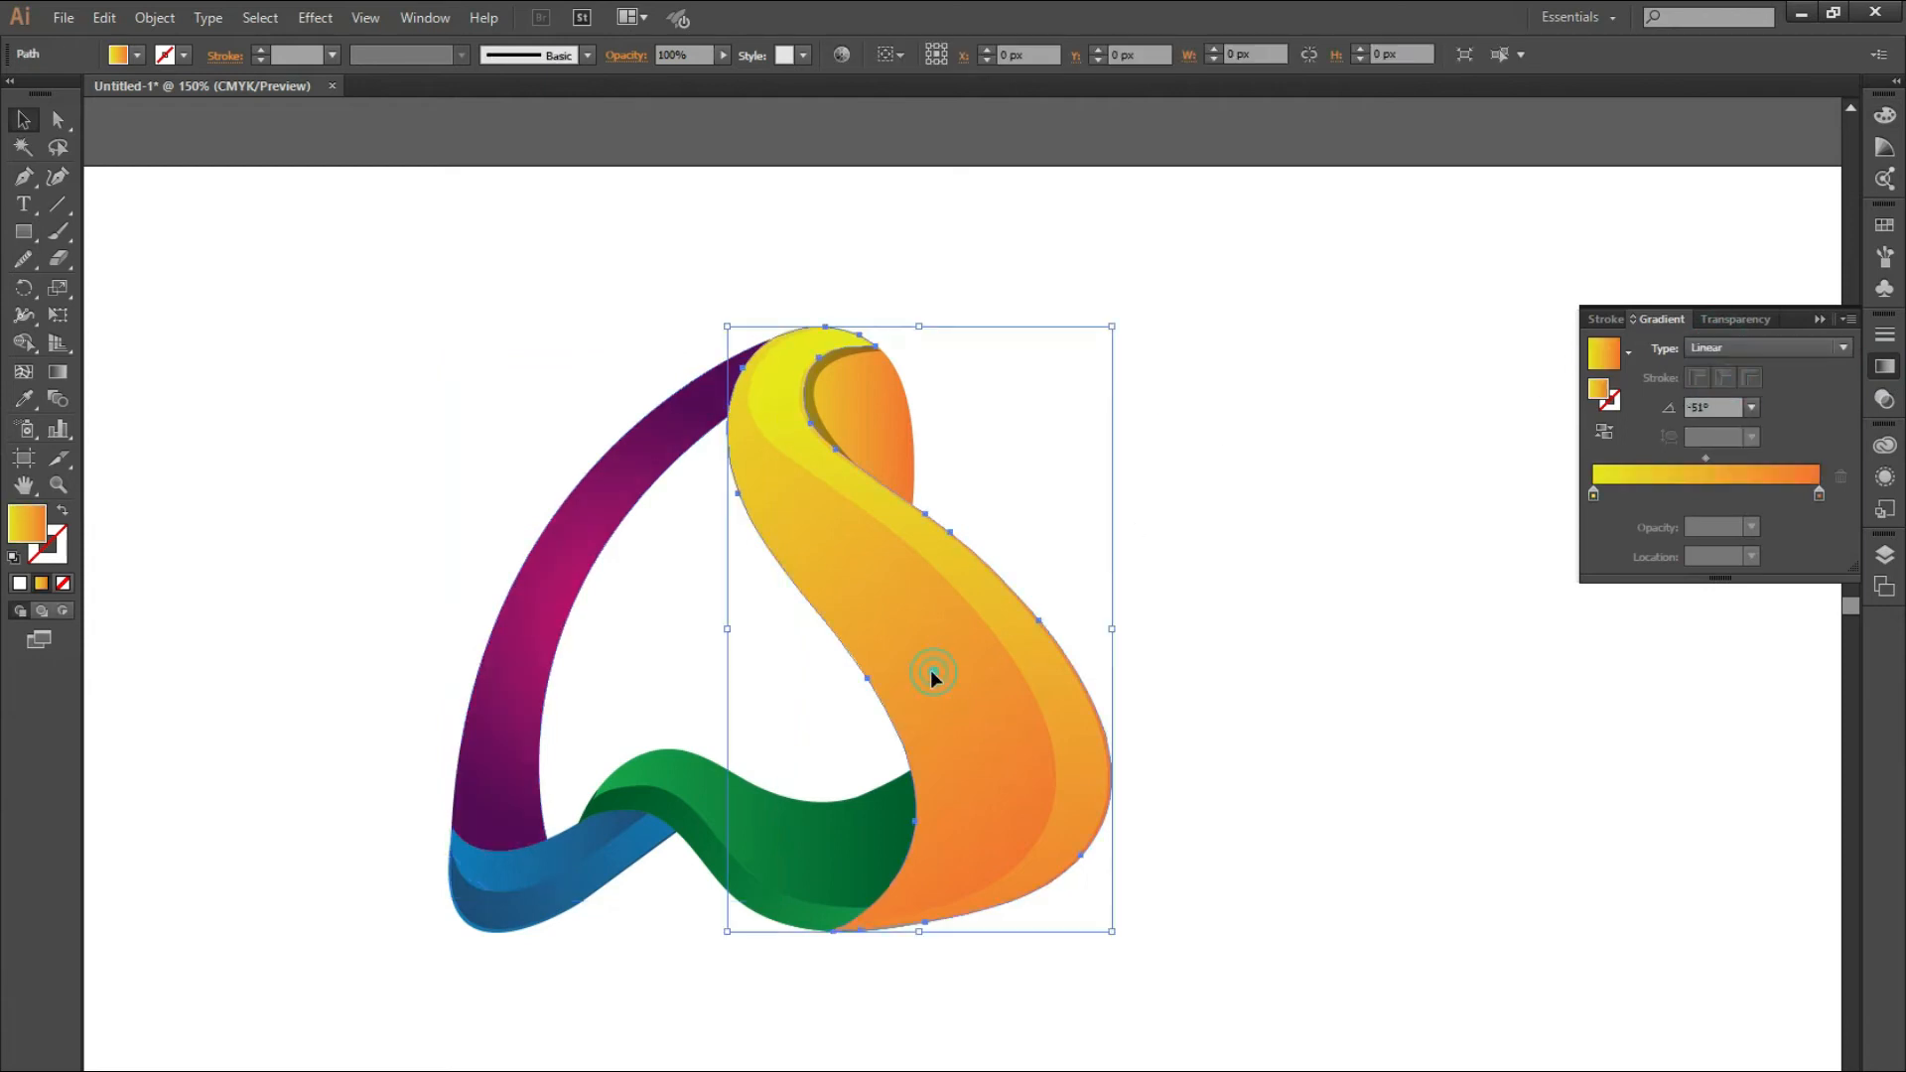
left_click(1749, 347)
left_click(1749, 382)
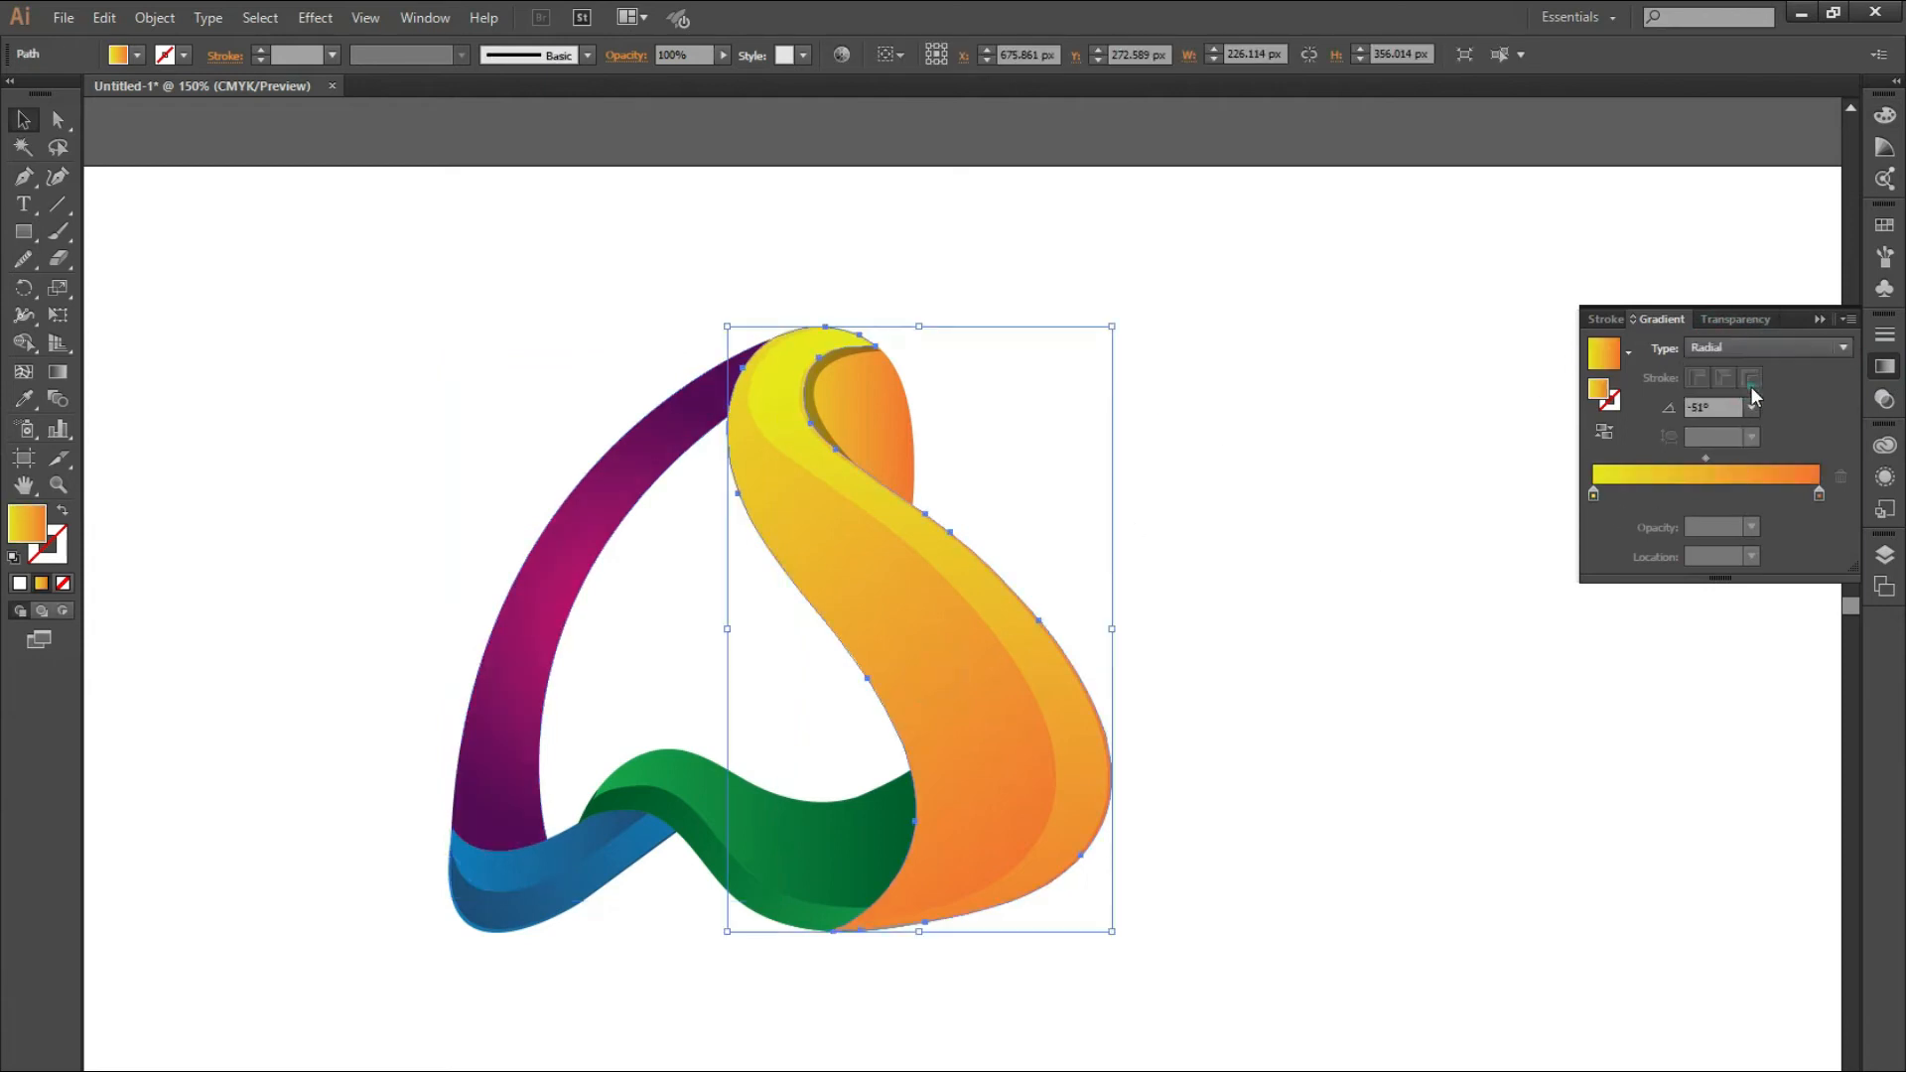
left_click(1821, 318)
left_click(1446, 540)
- Change the green wave's gradient to Radial and redirect it diagonally from the wave's left end towards its upper-right end
left_click(859, 898)
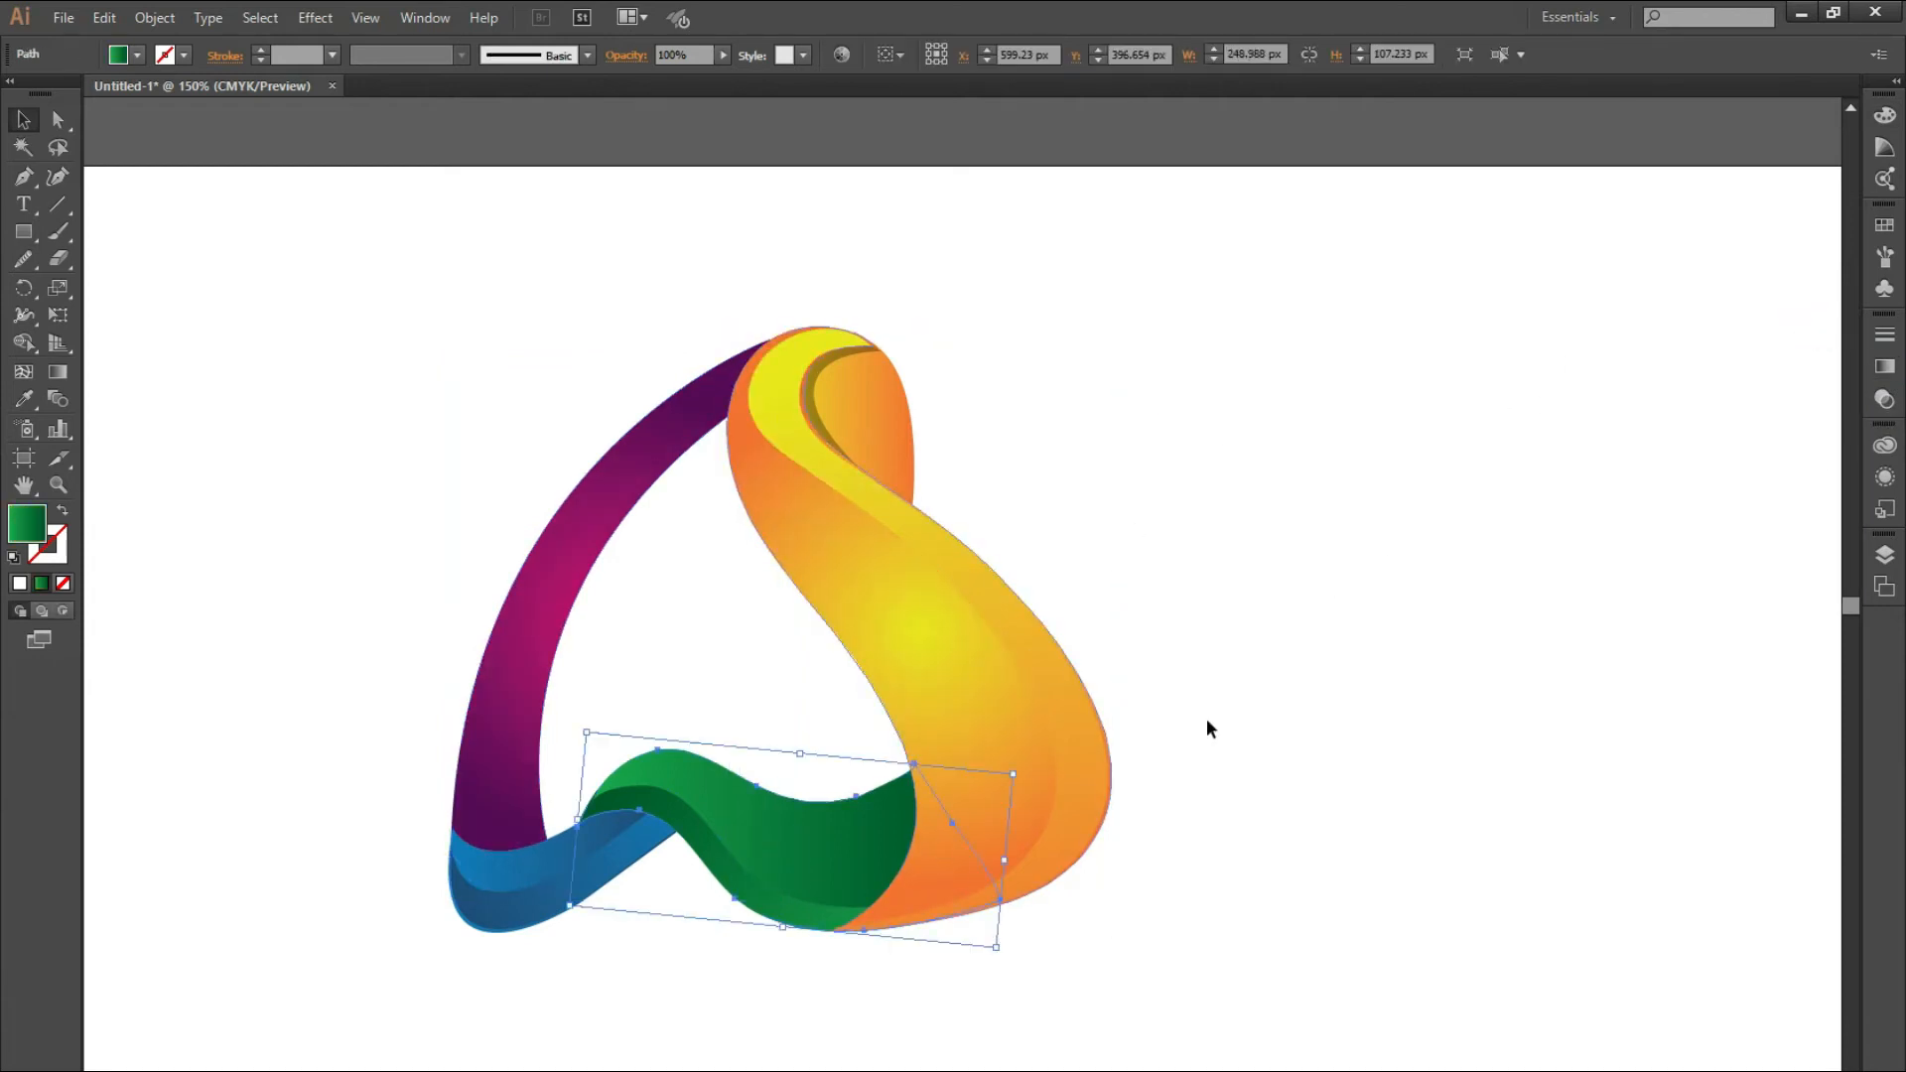
left_click(1885, 367)
left_click(1727, 396)
key("g")
left_click_drag(743, 784, 911, 782)
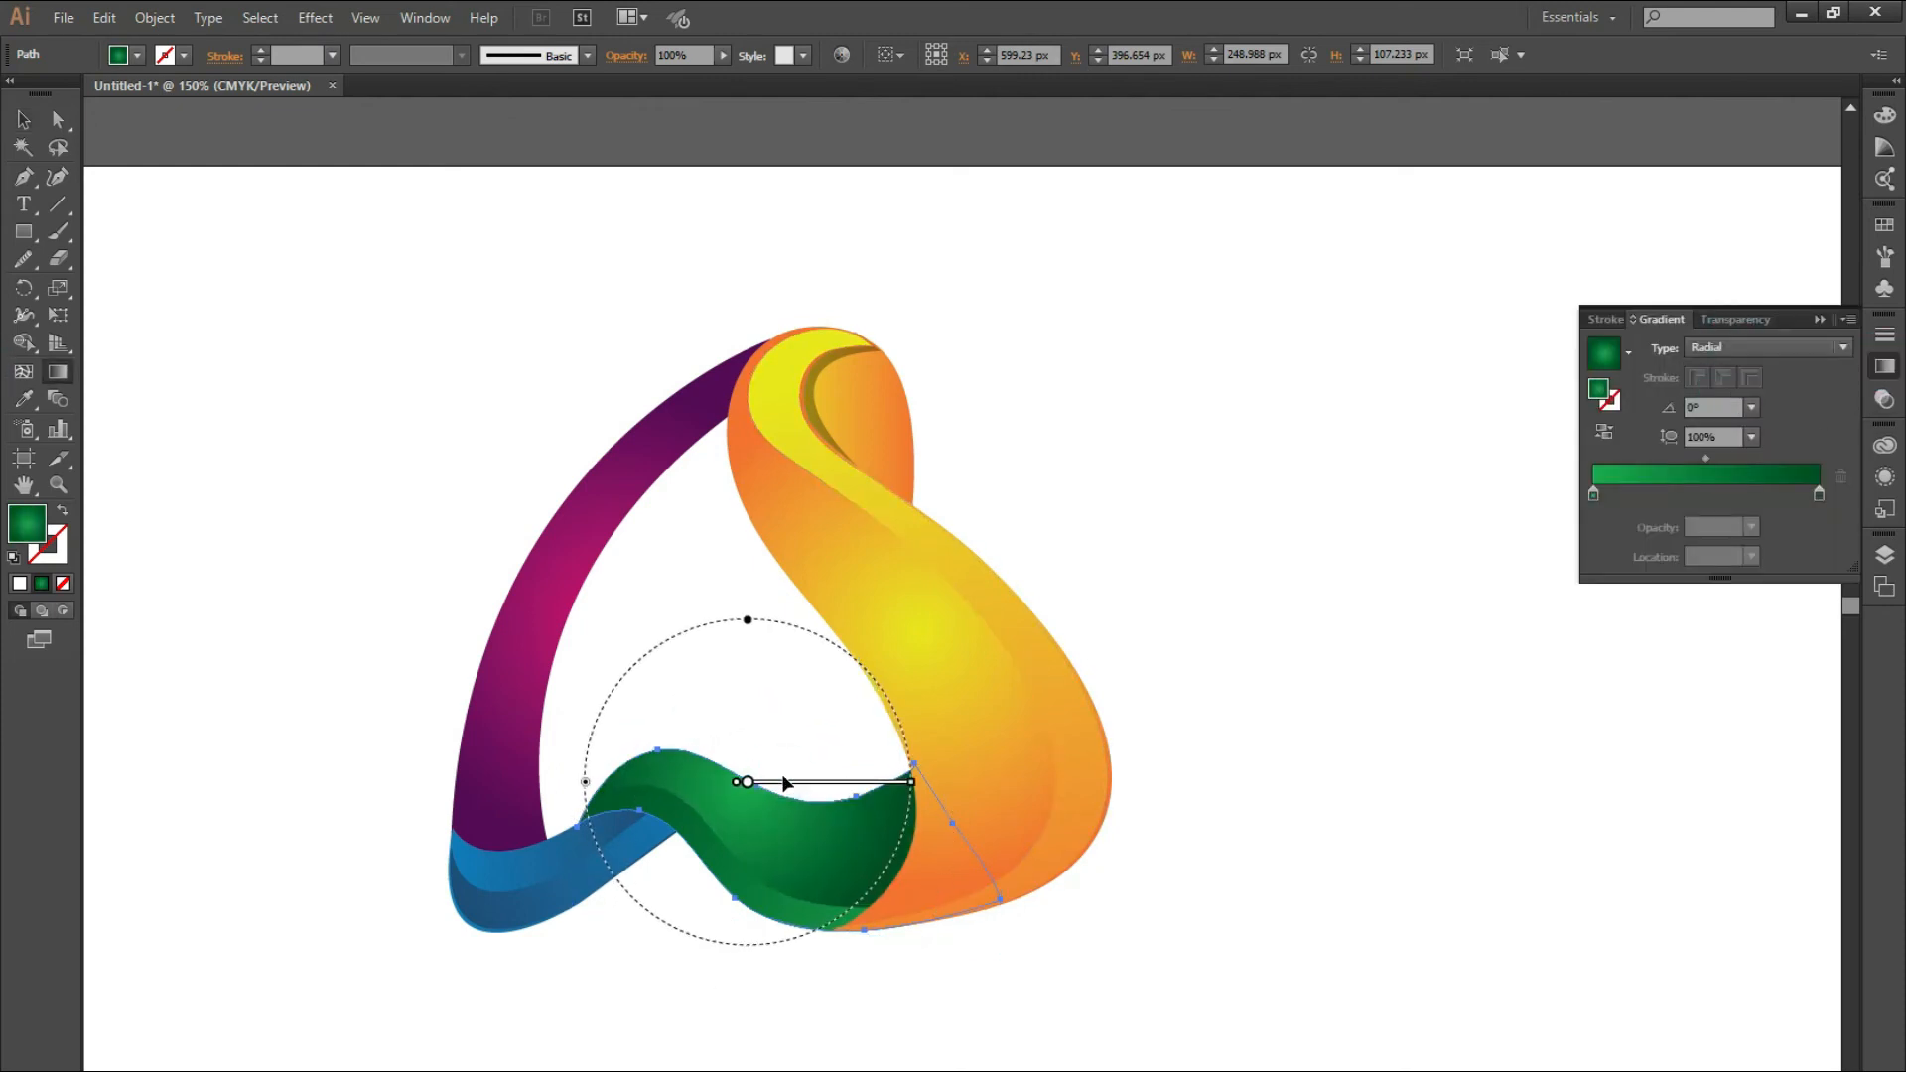
left_click_drag(595, 842, 907, 714)
- Cut a thin outer-edge strip from offset copies of the magenta band with the Shape Builder tool
left_click(27, 120)
left_click(245, 403)
left_click_drag(555, 569, 368, 499)
left_click(30, 340)
left_click_drag(480, 460, 417, 422)
mouse_move(327, 771)
left_mouse_down()
mouse_move(281, 824)
mouse_move(277, 808)
left_mouse_up()
- Place the strip along the magenta band's outer edge and redirect its radial gradient from the lower left to a magenta upper end
key("v")
mouse_move(332, 454)
left_mouse_down()
mouse_move(570, 532)
mouse_move(541, 544)
left_mouse_up()
key("g")
left_click_drag(383, 800, 744, 413)
key("v")
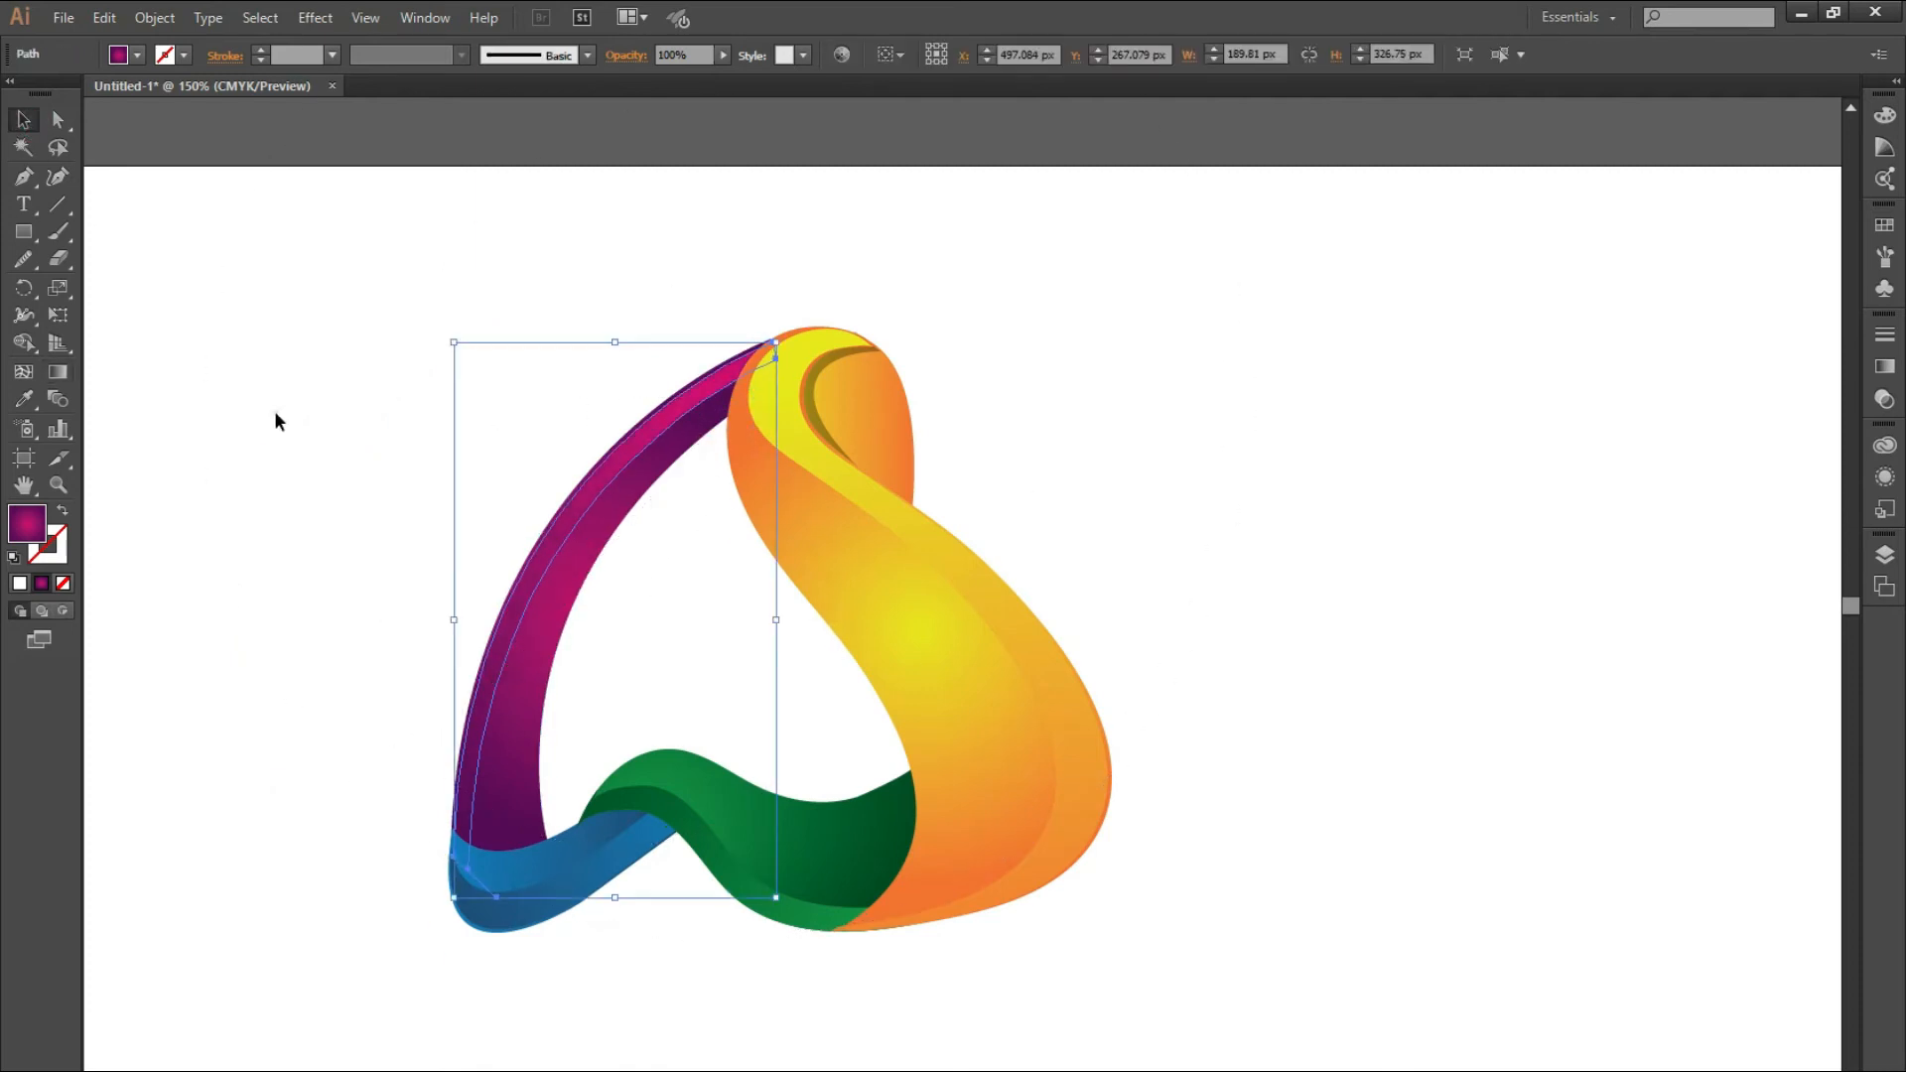
left_click(274, 409)
- Select the whole logo, scale it down and reposition it on the artboard
key("ctrl+minus")
left_click_drag(1119, 319, 546, 838)
left_click_drag(1076, 387, 986, 468)
left_click_drag(923, 617, 933, 743)
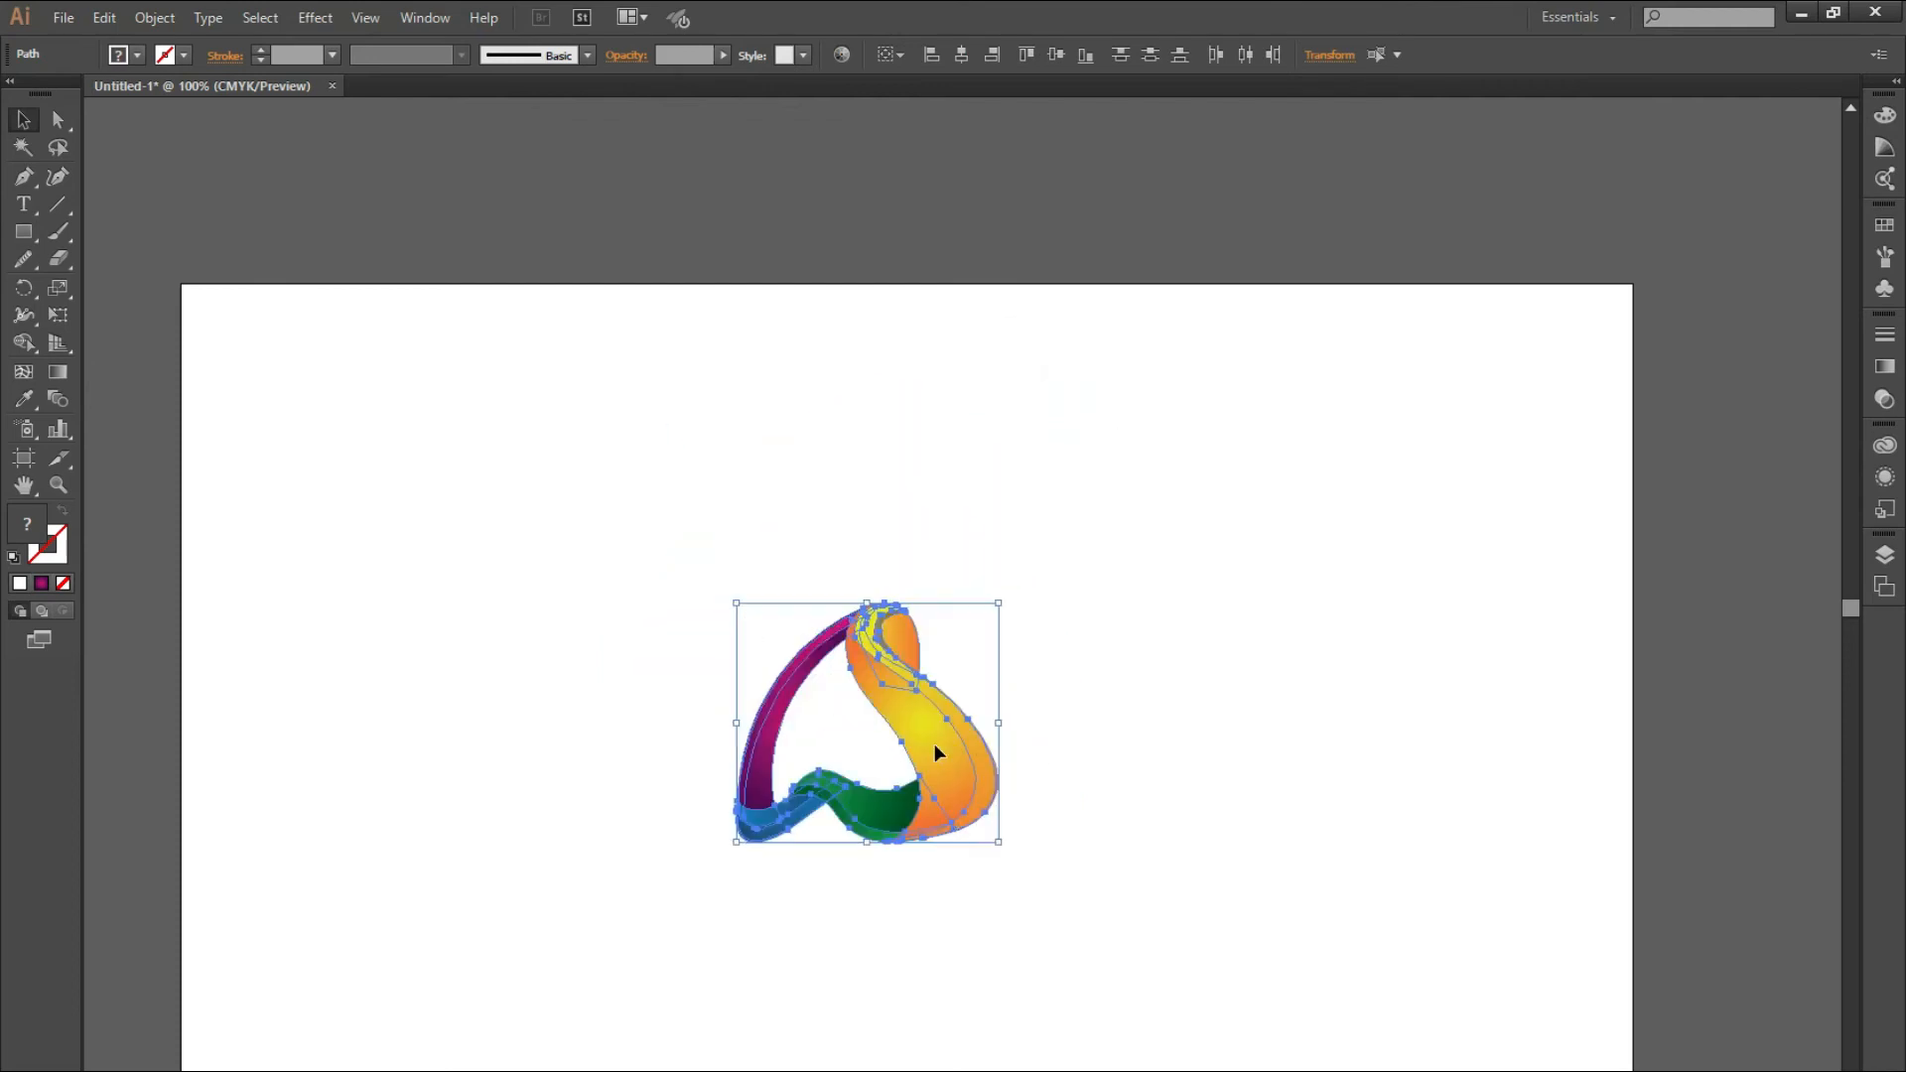
key("ctrl+minus")
left_click_drag(957, 556, 989, 523)
left_click_drag(919, 627, 915, 607)
key("ctrl+plus")
left_click(285, 886)
- Save the artwork to the desktop as the Illustrator file Untitled-2, replacing the existing file
left_click(23, 177)
left_click(469, 835)
scroll(866, 824, "up", 3)
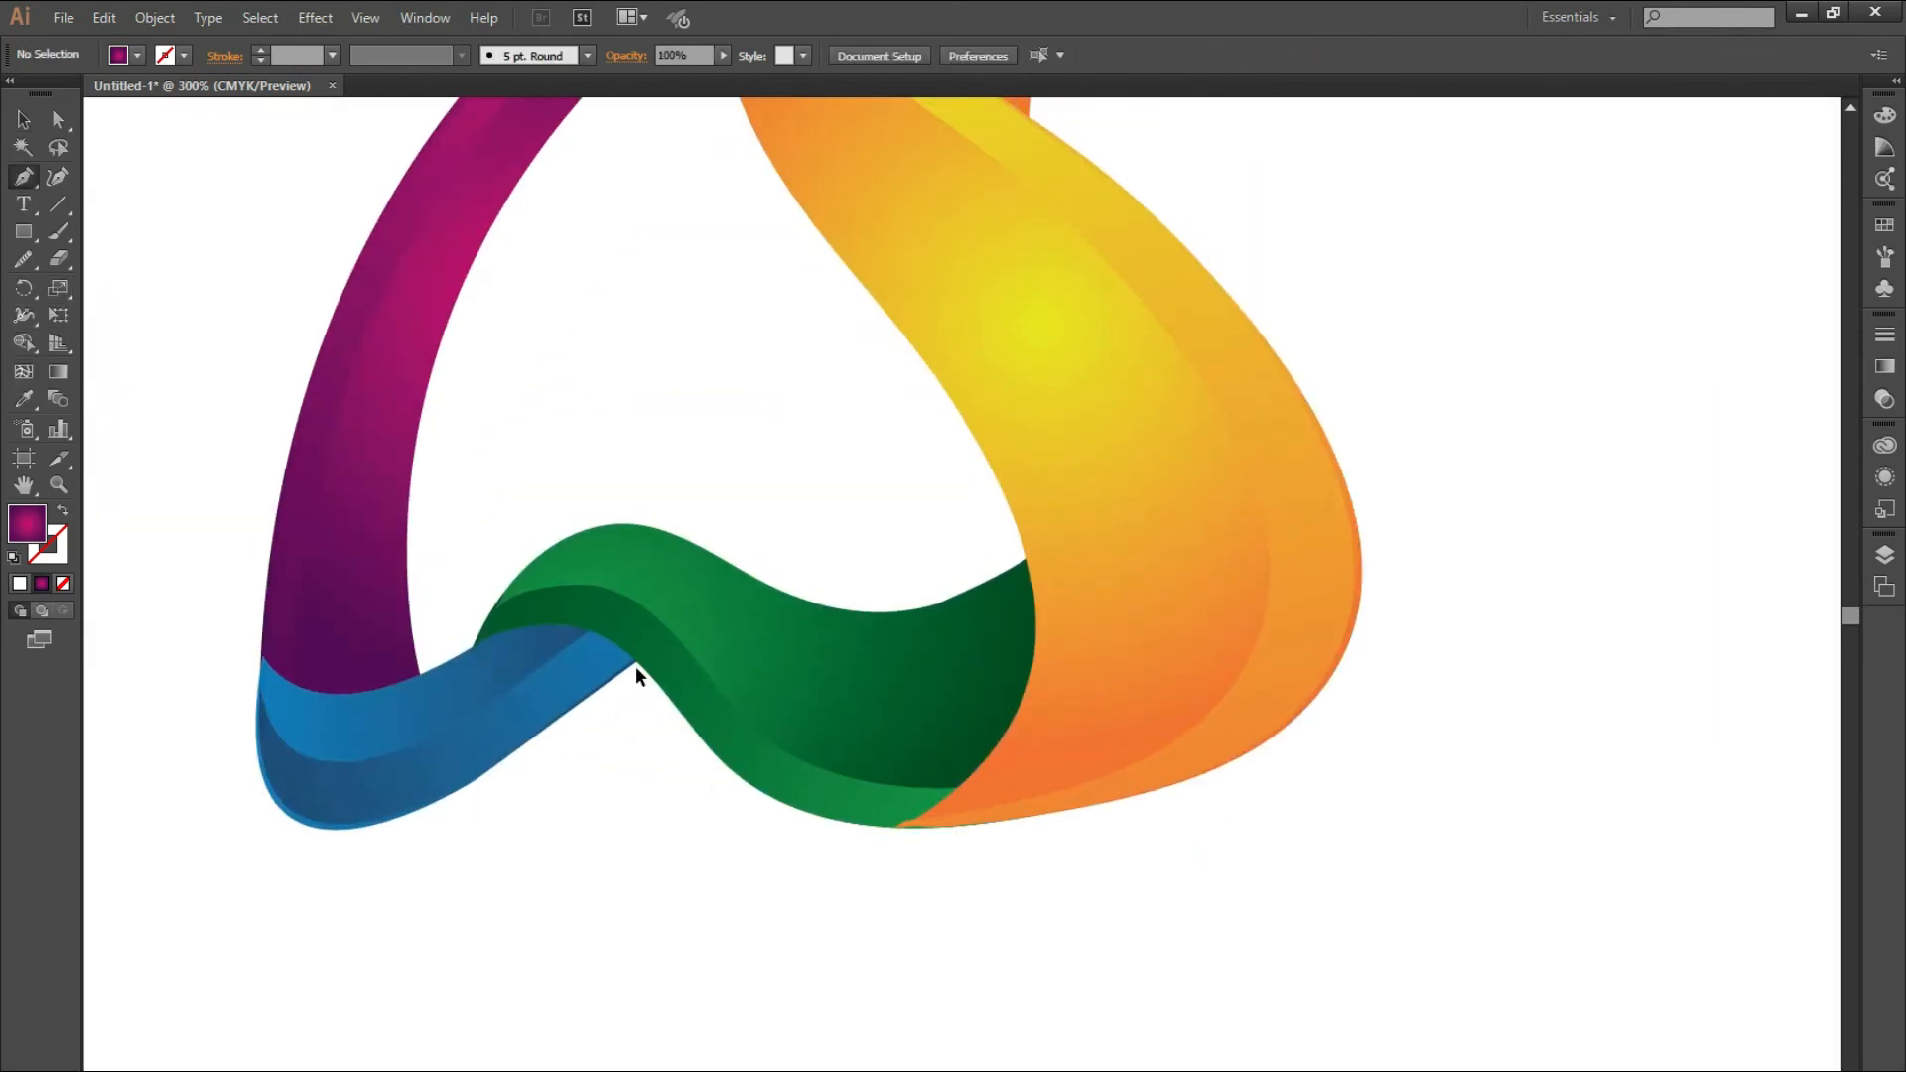
key("ctrl+s")
left_click(387, 194)
left_click(757, 668)
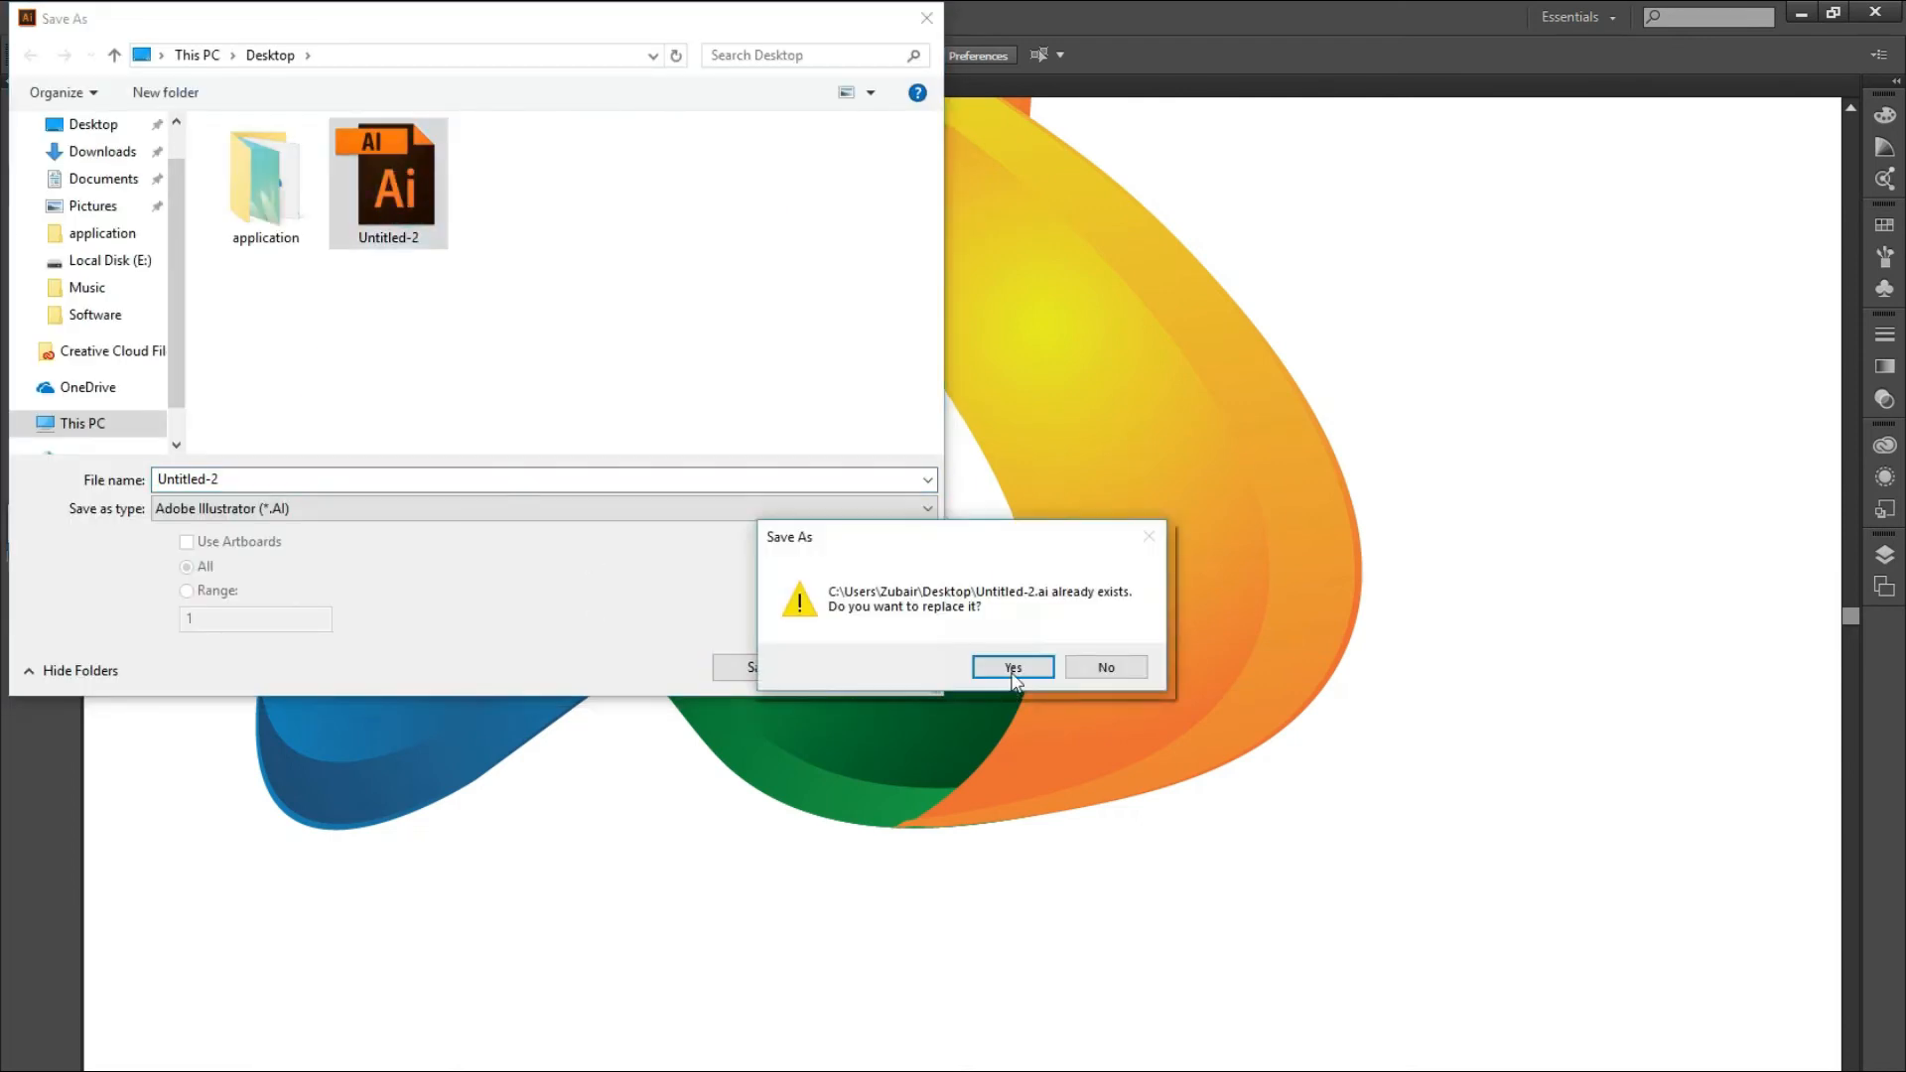
left_click(1012, 668)
left_click(1033, 883)
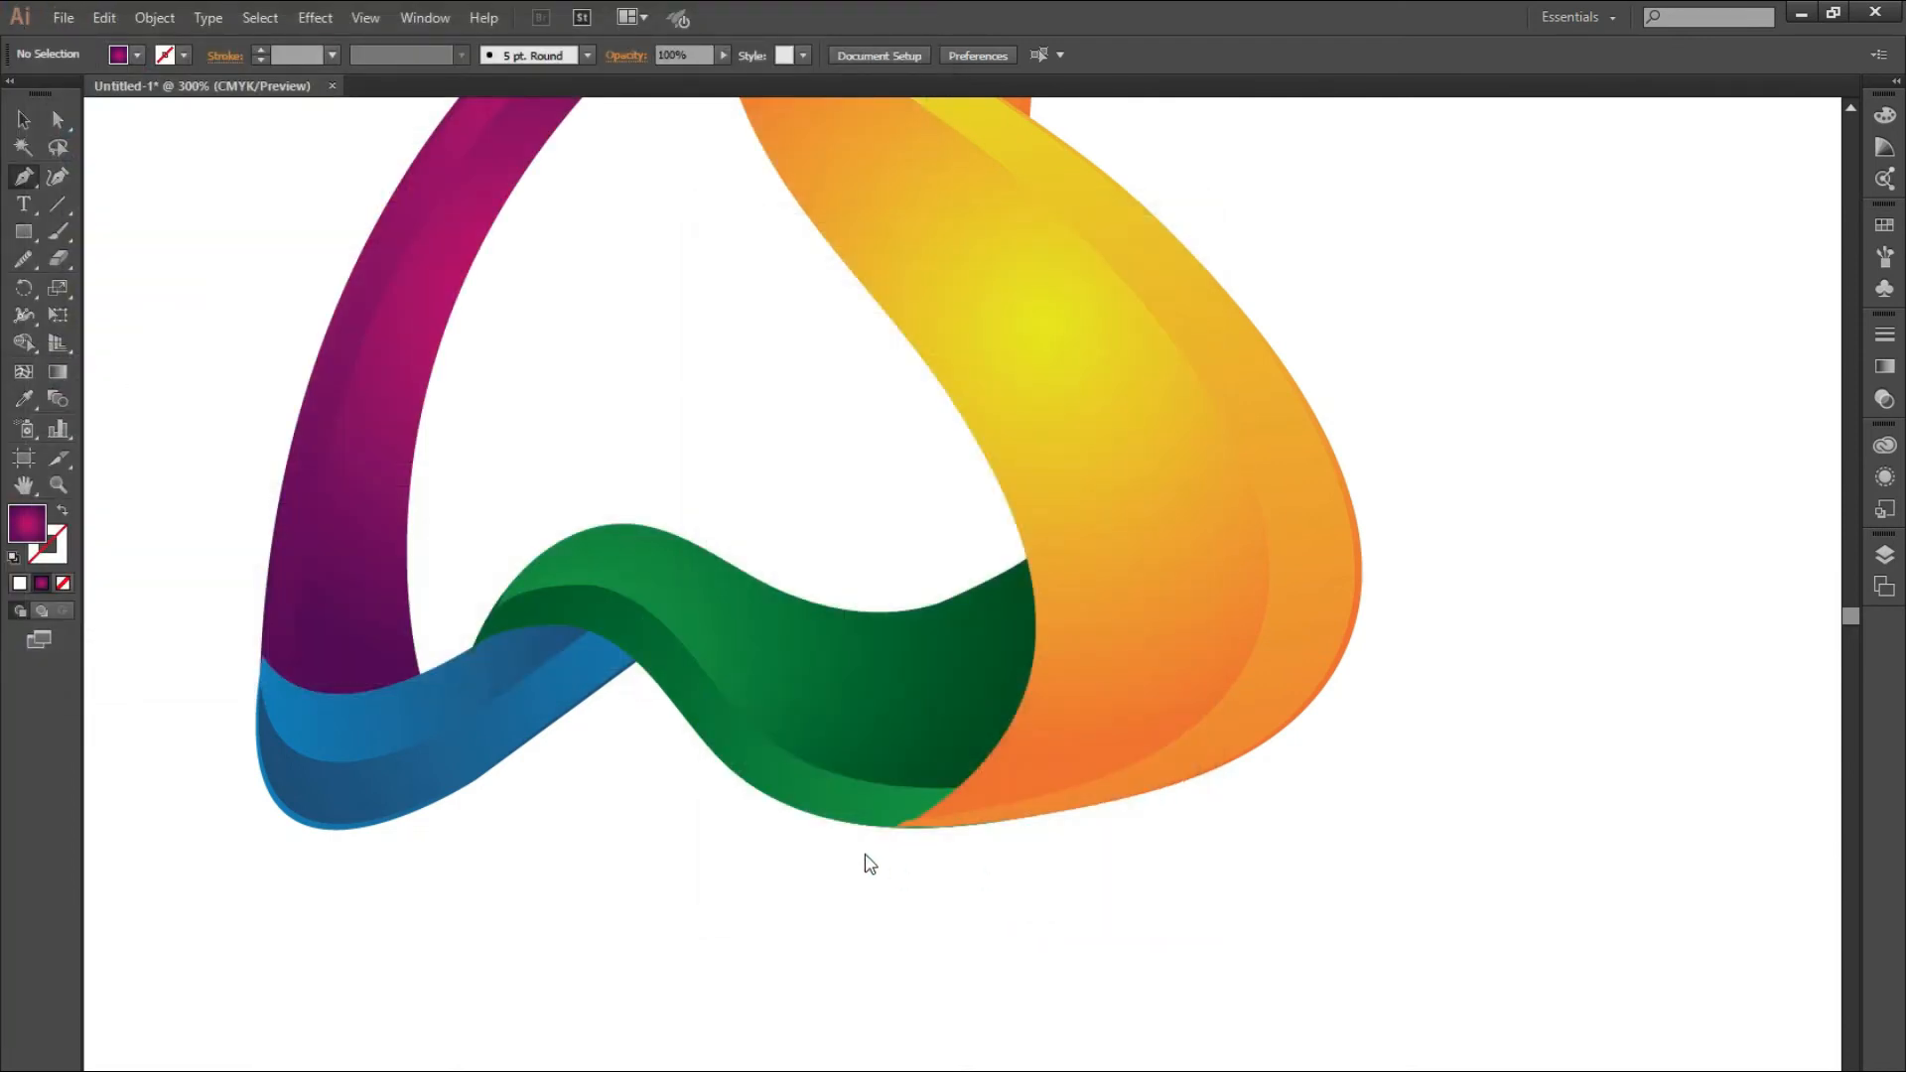
left_click(992, 537)
left_click_drag(892, 826, 848, 865)
left_click_drag(747, 961, 746, 961)
left_click(892, 826)
left_click_drag(1162, 706, 1175, 606)
left_click(1098, 502)
key("ctrl+z")
key("ctrl+z")
key("ctrl+z")
key("ctrl+z")
key("ctrl+z")
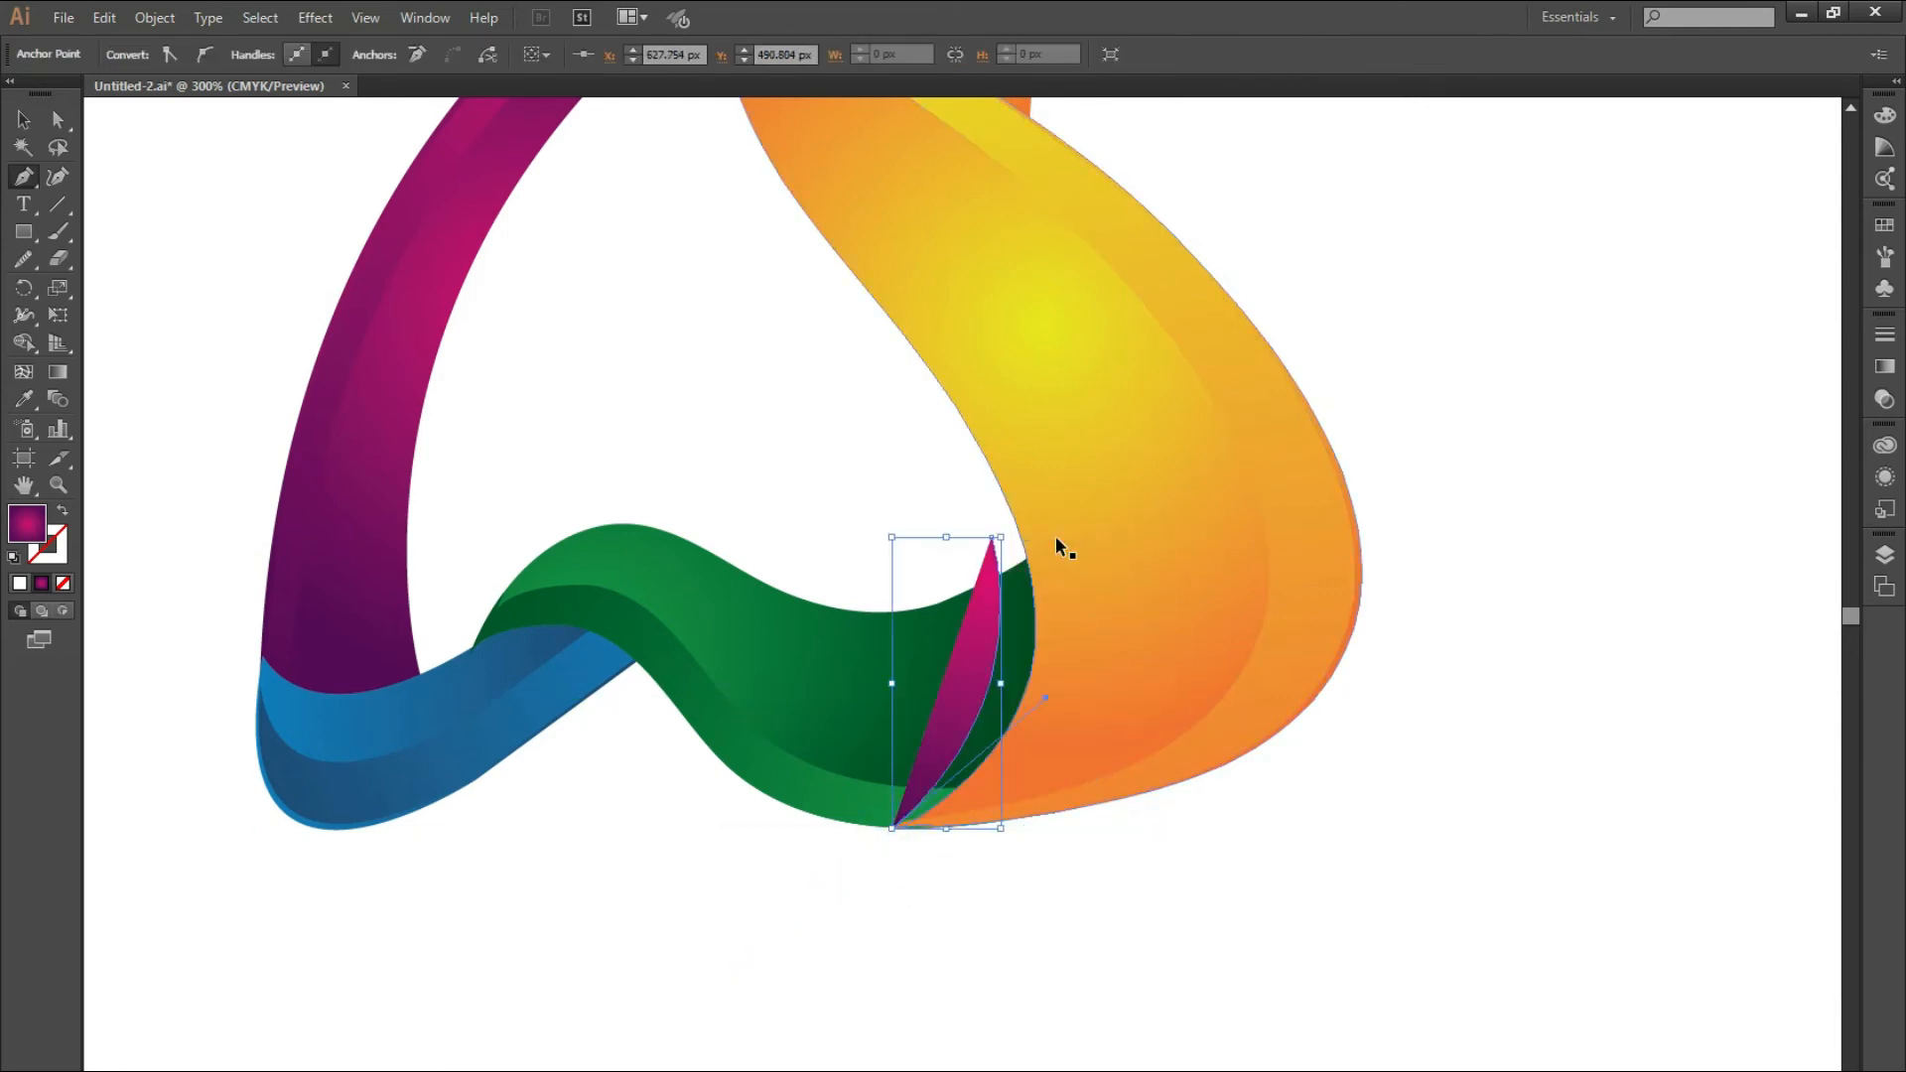
- Draw a closed Pen shape with a curved left edge over the green wave's right end, overlapping the orange S shape
left_click(1004, 574)
mouse_move(900, 826)
left_mouse_down()
mouse_move(784, 897)
mouse_move(897, 829)
left_mouse_up()
left_click(1055, 784)
left_click(1120, 636)
left_click(1095, 545)
left_click(1063, 537)
left_click(1003, 574)
- Fill the new overlapping shape with solid black, 000000
left_click(22, 119)
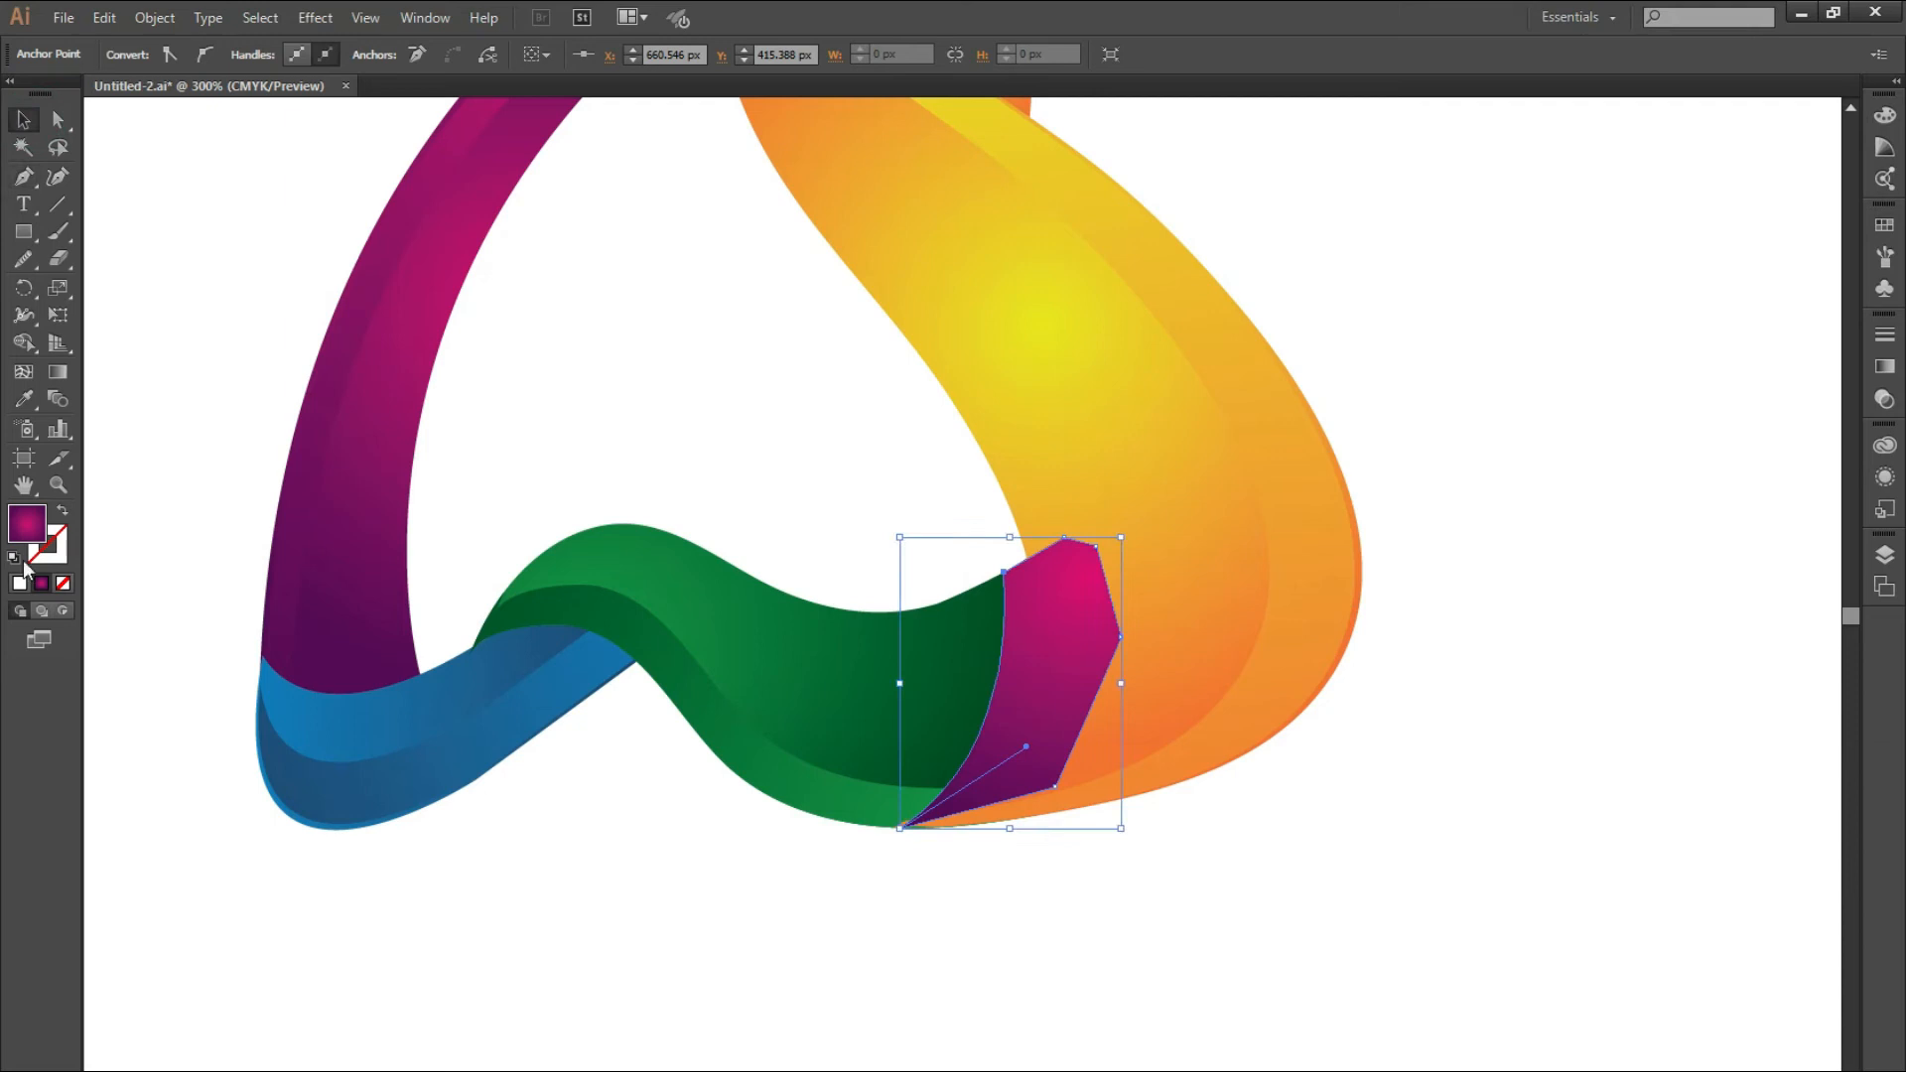
left_click(20, 582)
double_click(26, 524)
type("000000")
left_click(1192, 439)
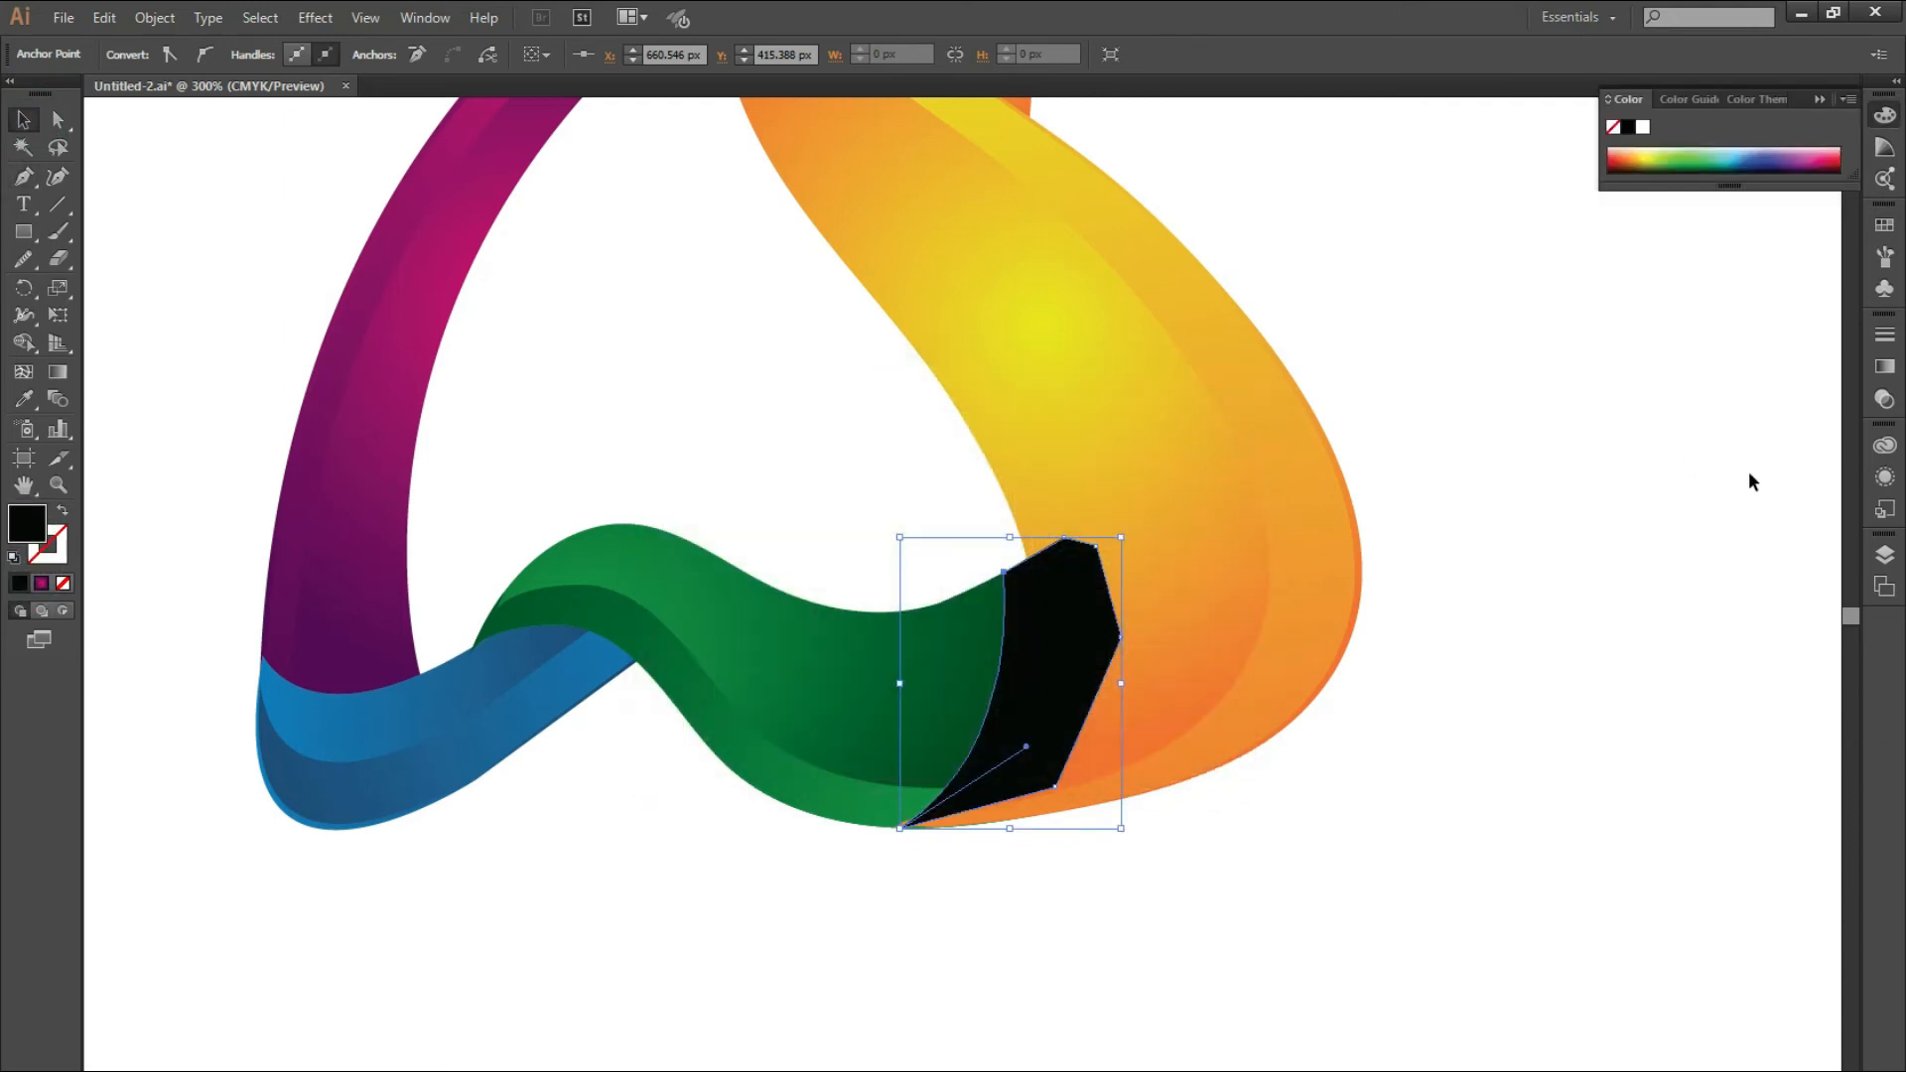
- Set the black shape's blend mode to Multiply and its opacity to 59%
left_click(1884, 366)
left_click(1742, 318)
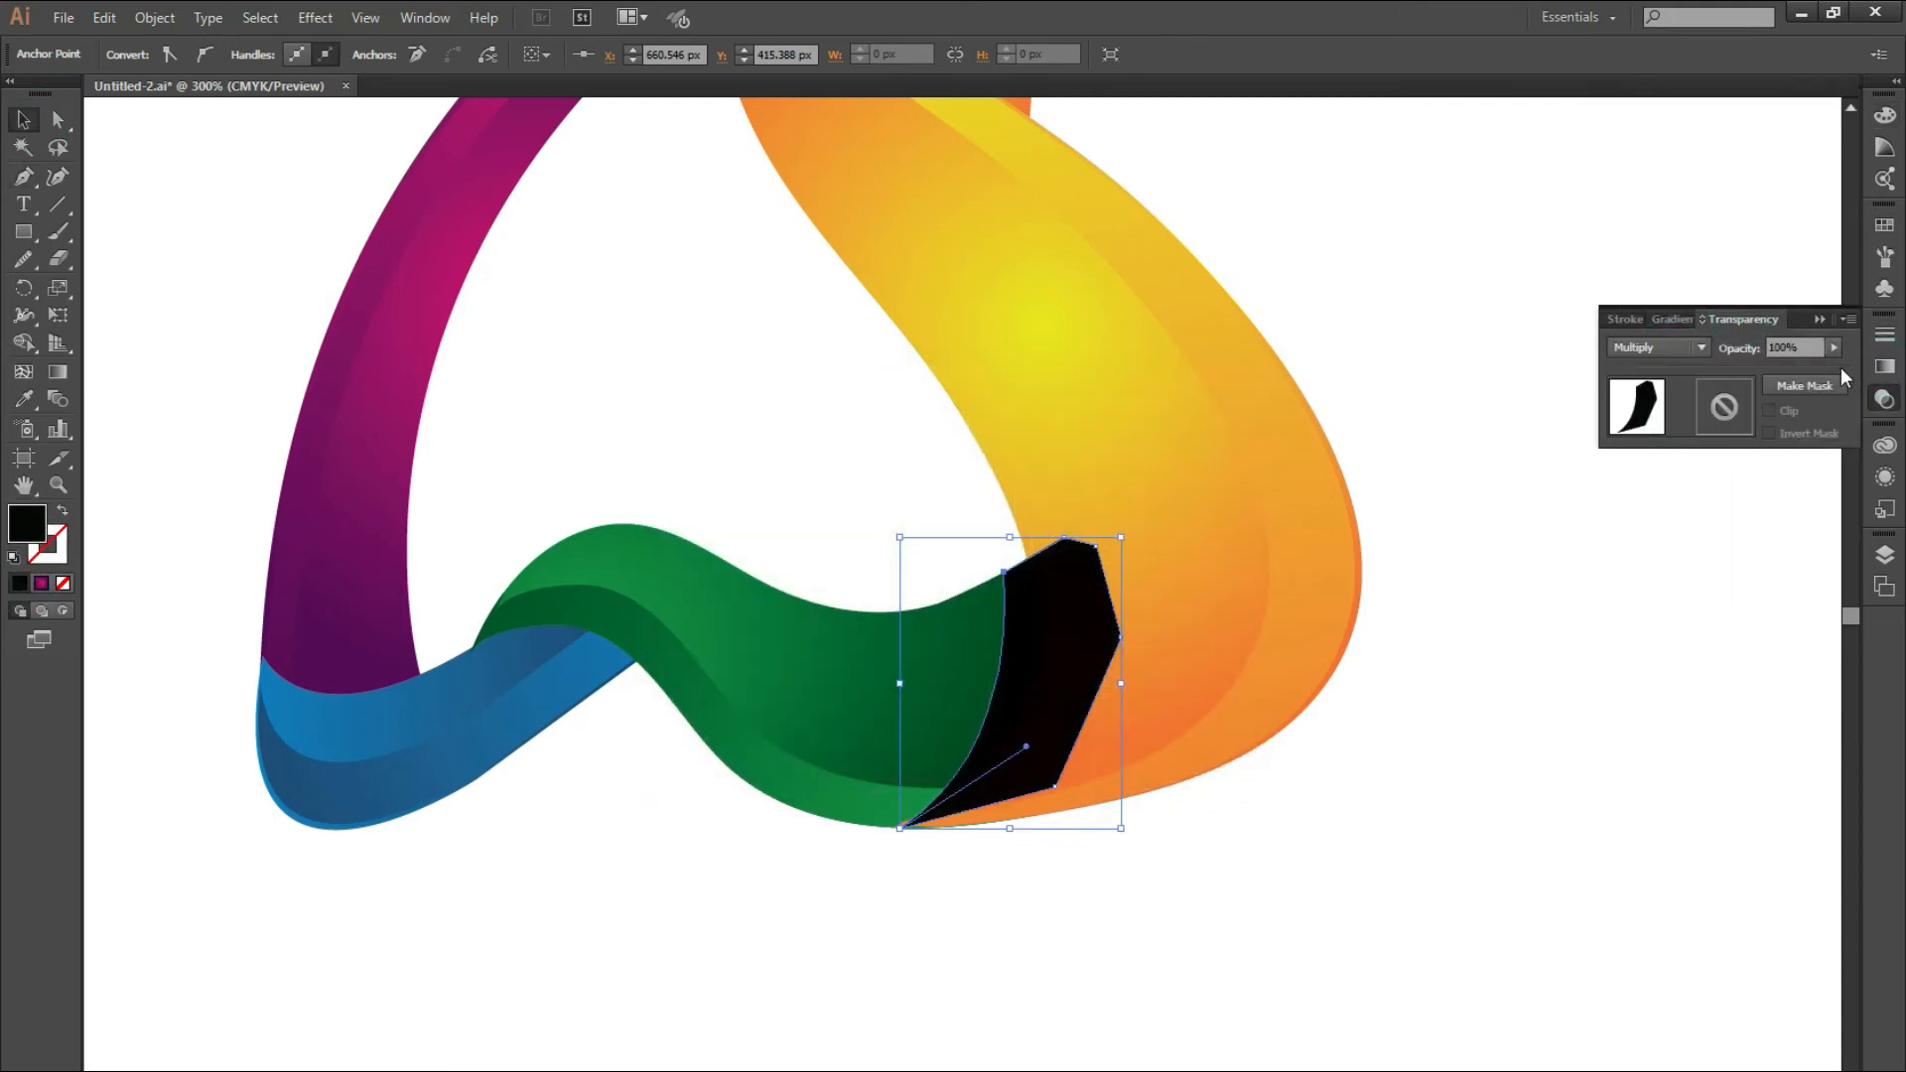
left_click_drag(1827, 373, 1795, 370)
left_click(1777, 385)
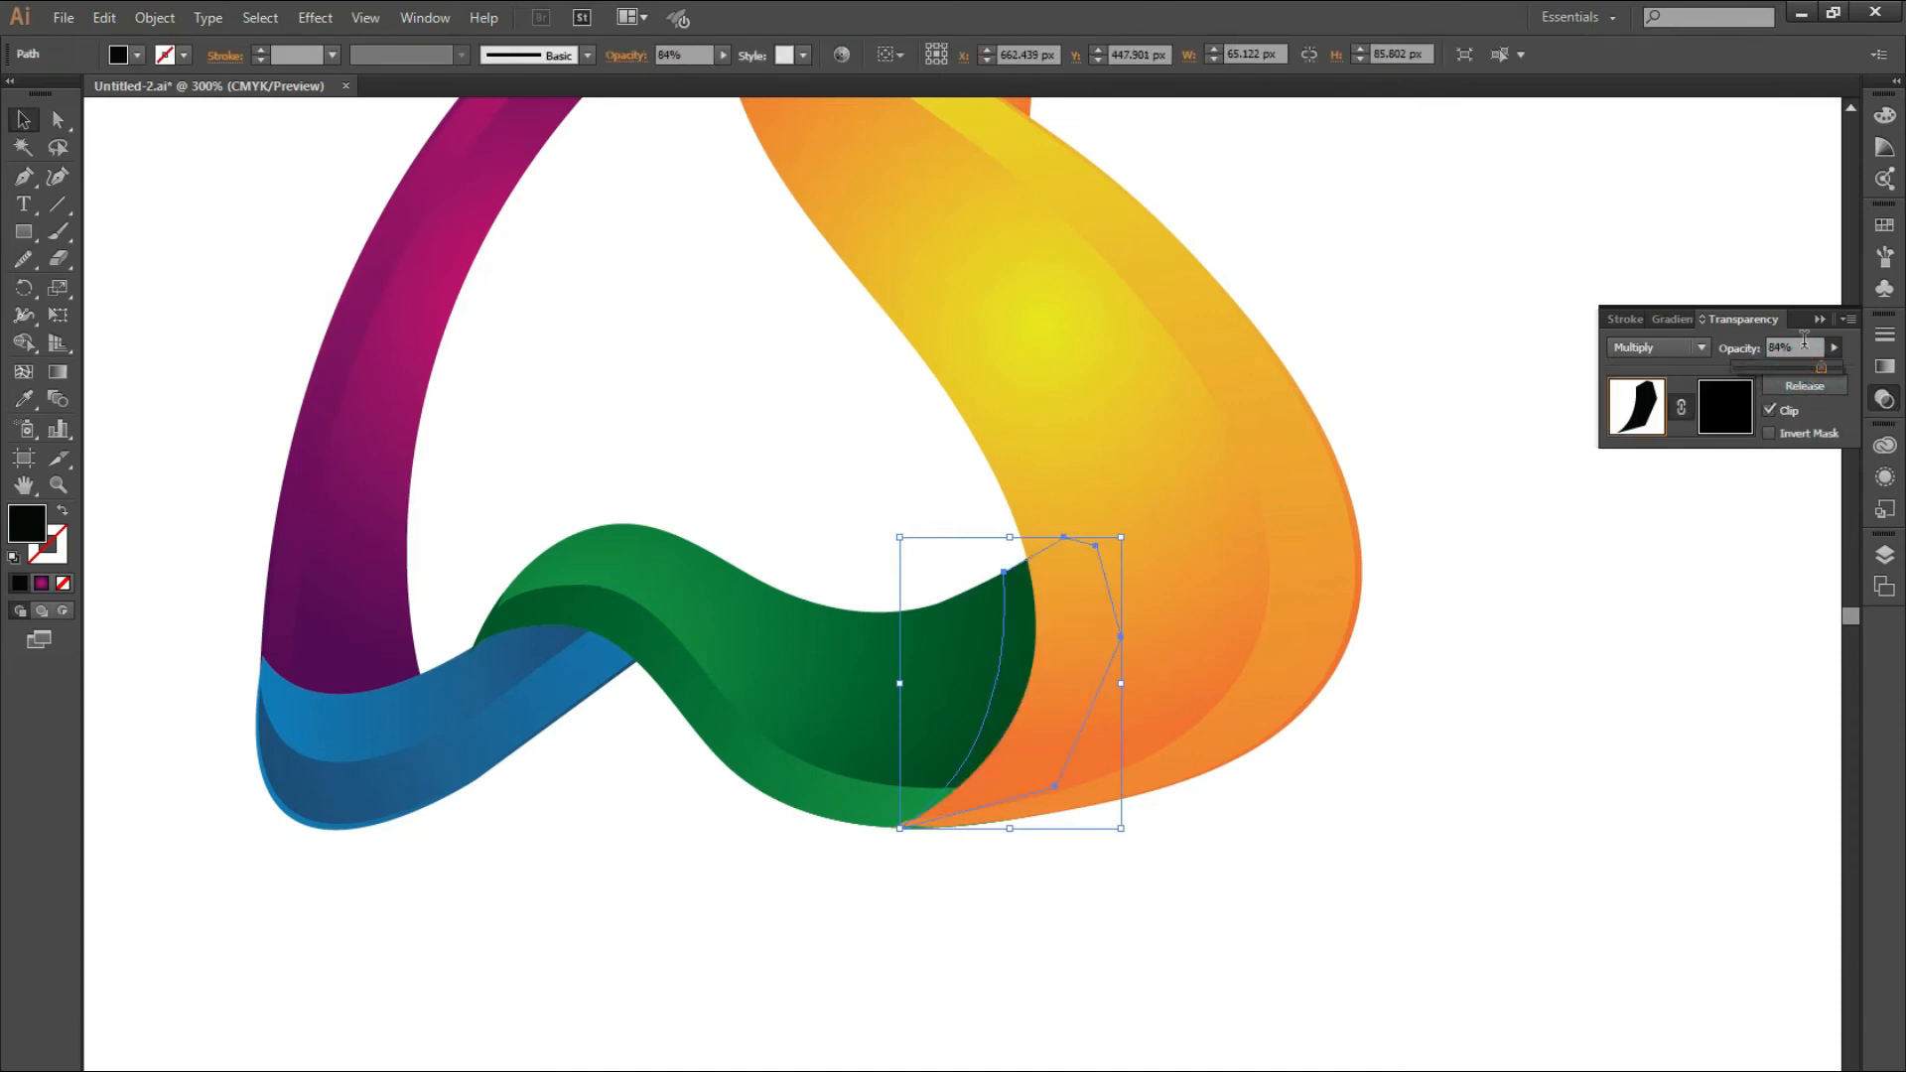
left_click(1819, 318)
key("ctrl+z")
key("ctrl+z")
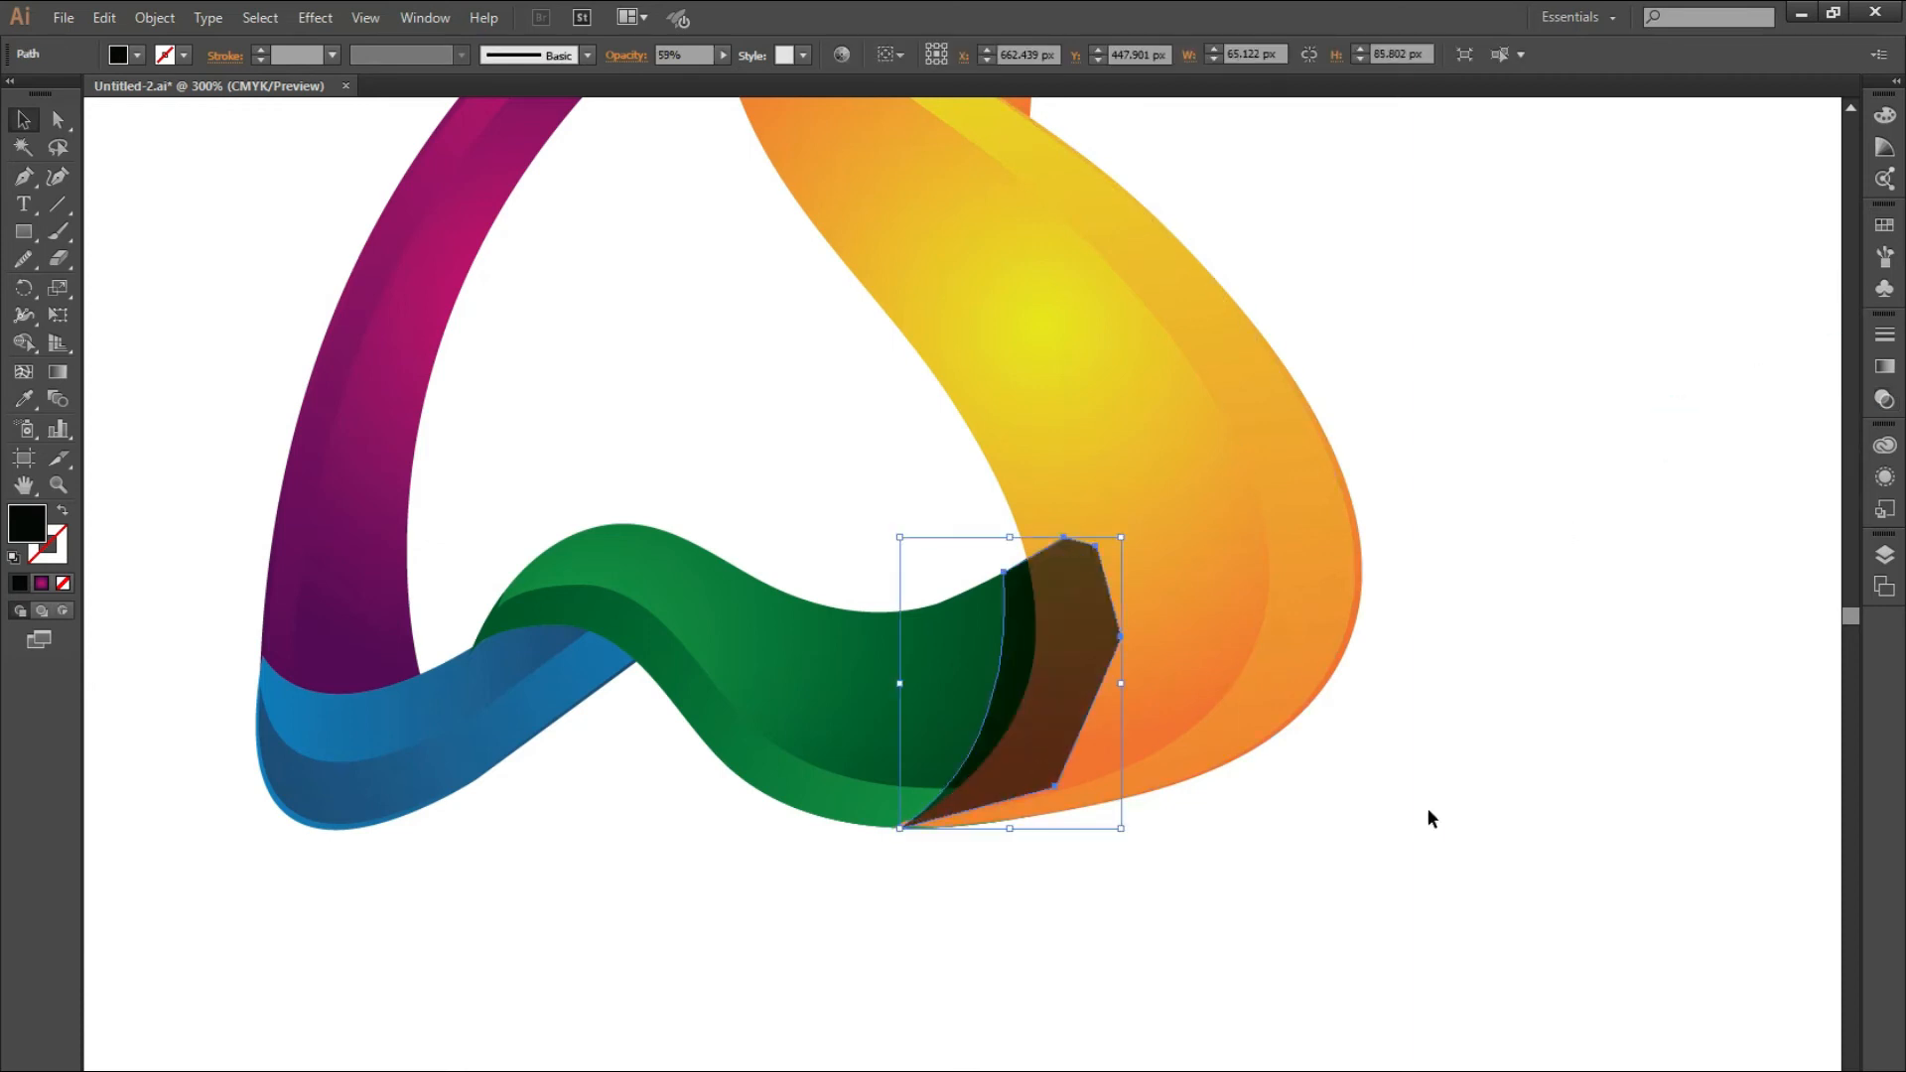
- Send the semi-transparent black shape behind the orange S shape so it shades only the green wave's end
key("ctrl+[")
left_click(1461, 901)
left_click(1013, 676)
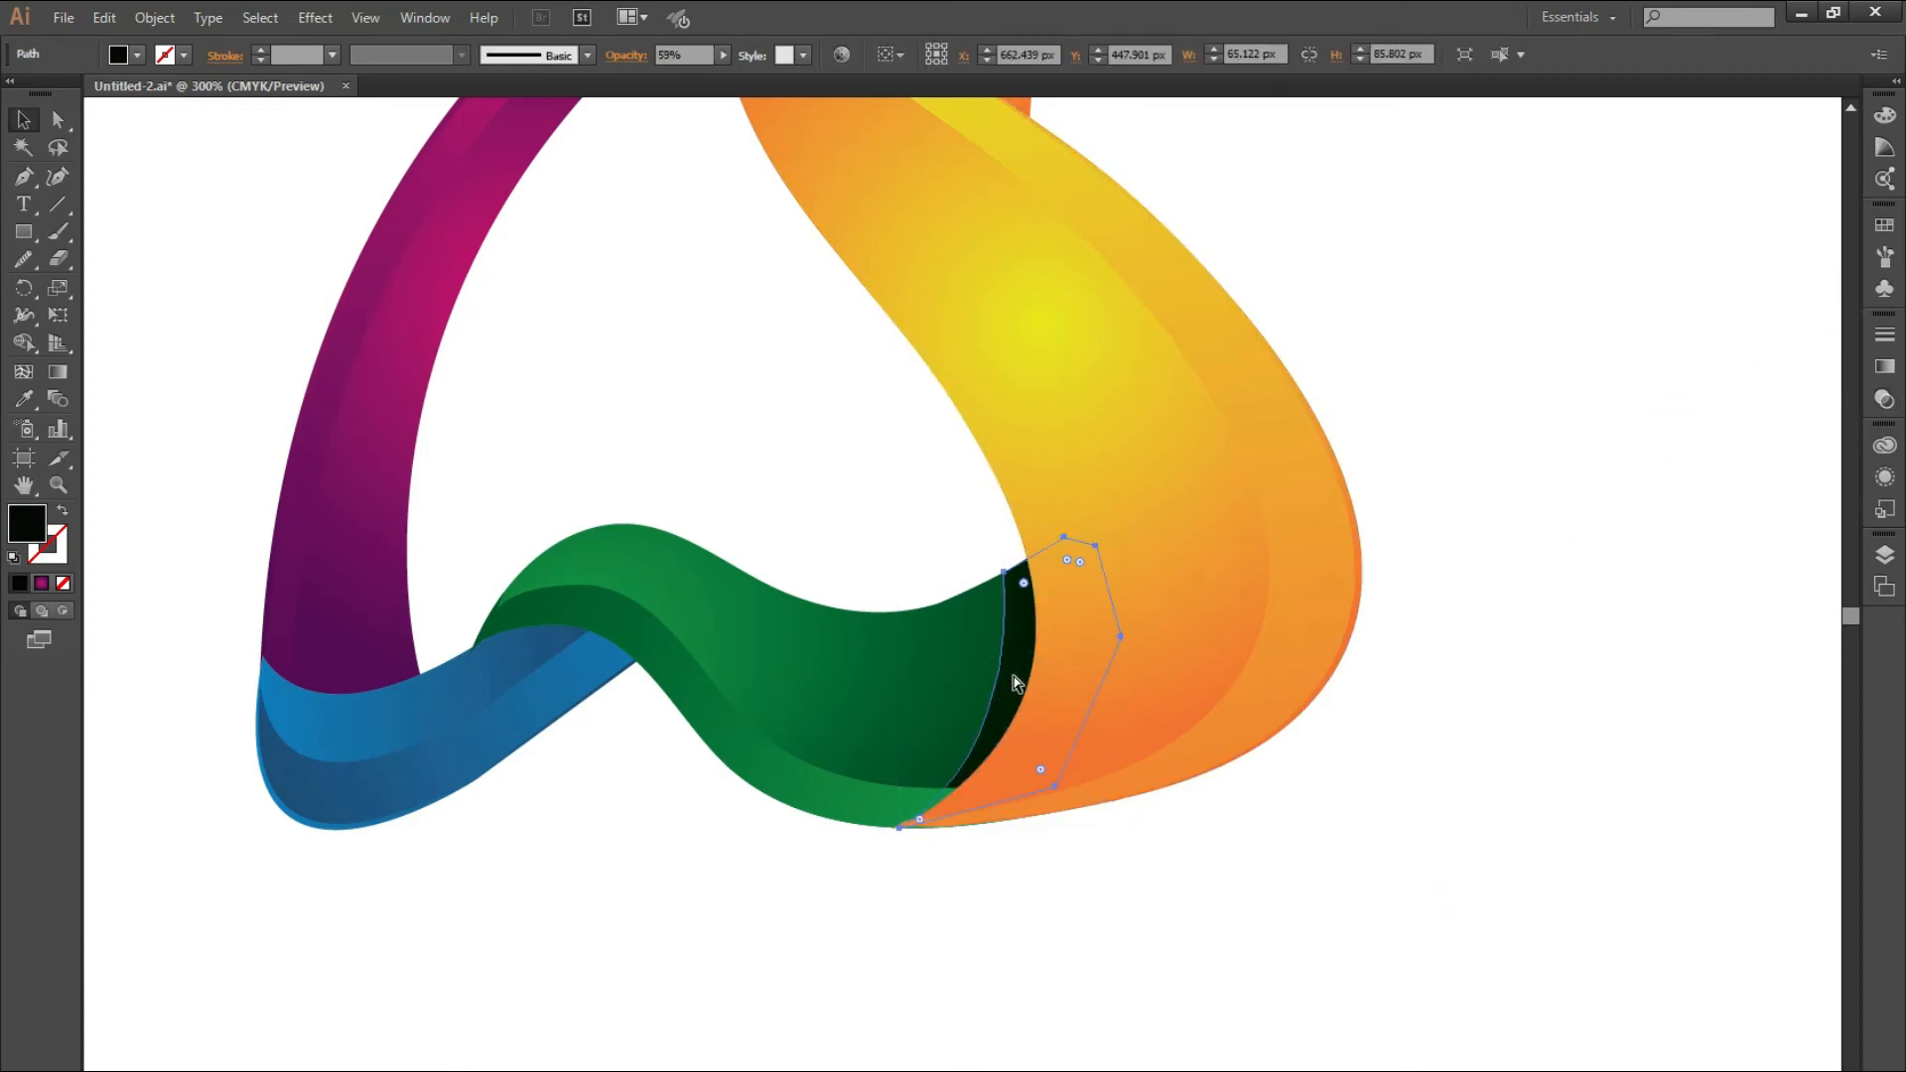
left_click(1403, 830)
- Draw a closed Pen shape with a curved lower edge over the blue ribbon's upper end, overlapping the green wave
key("ctrl+minus")
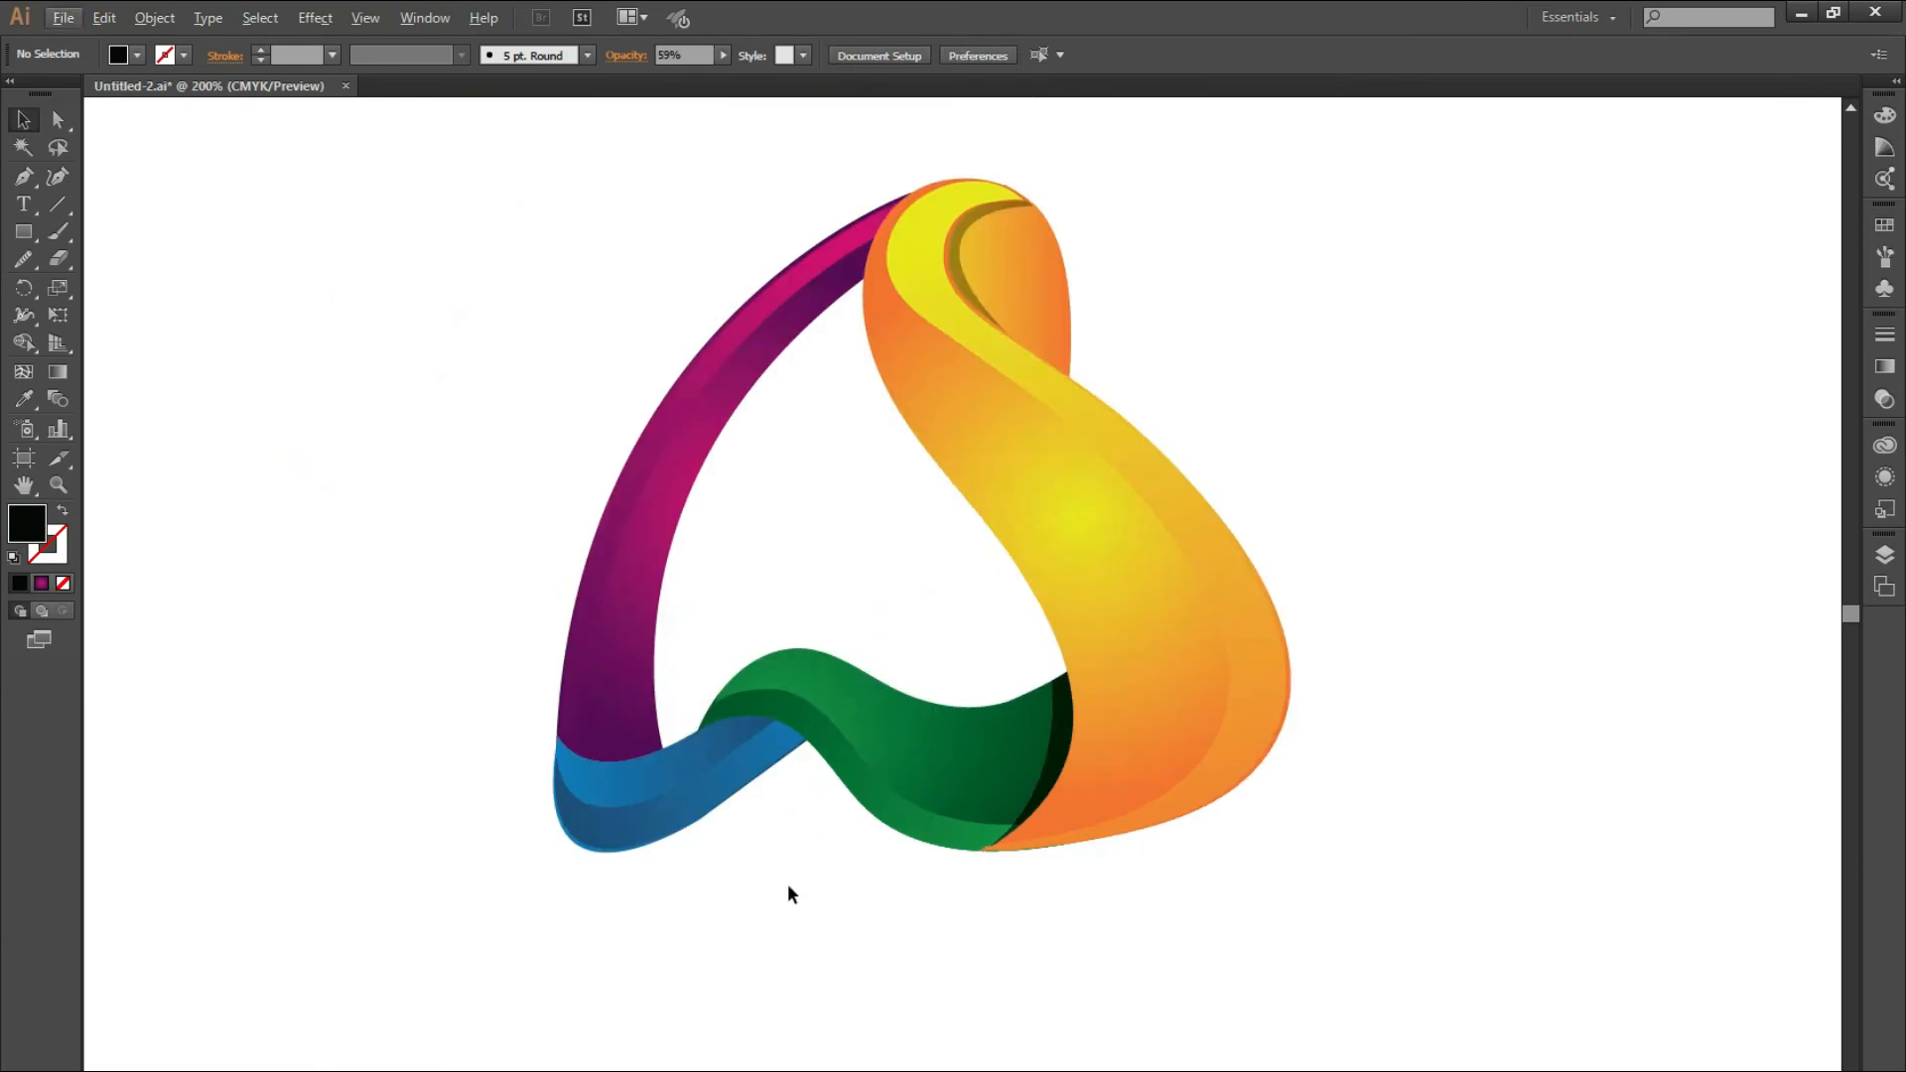
scroll(765, 878, "up", 4)
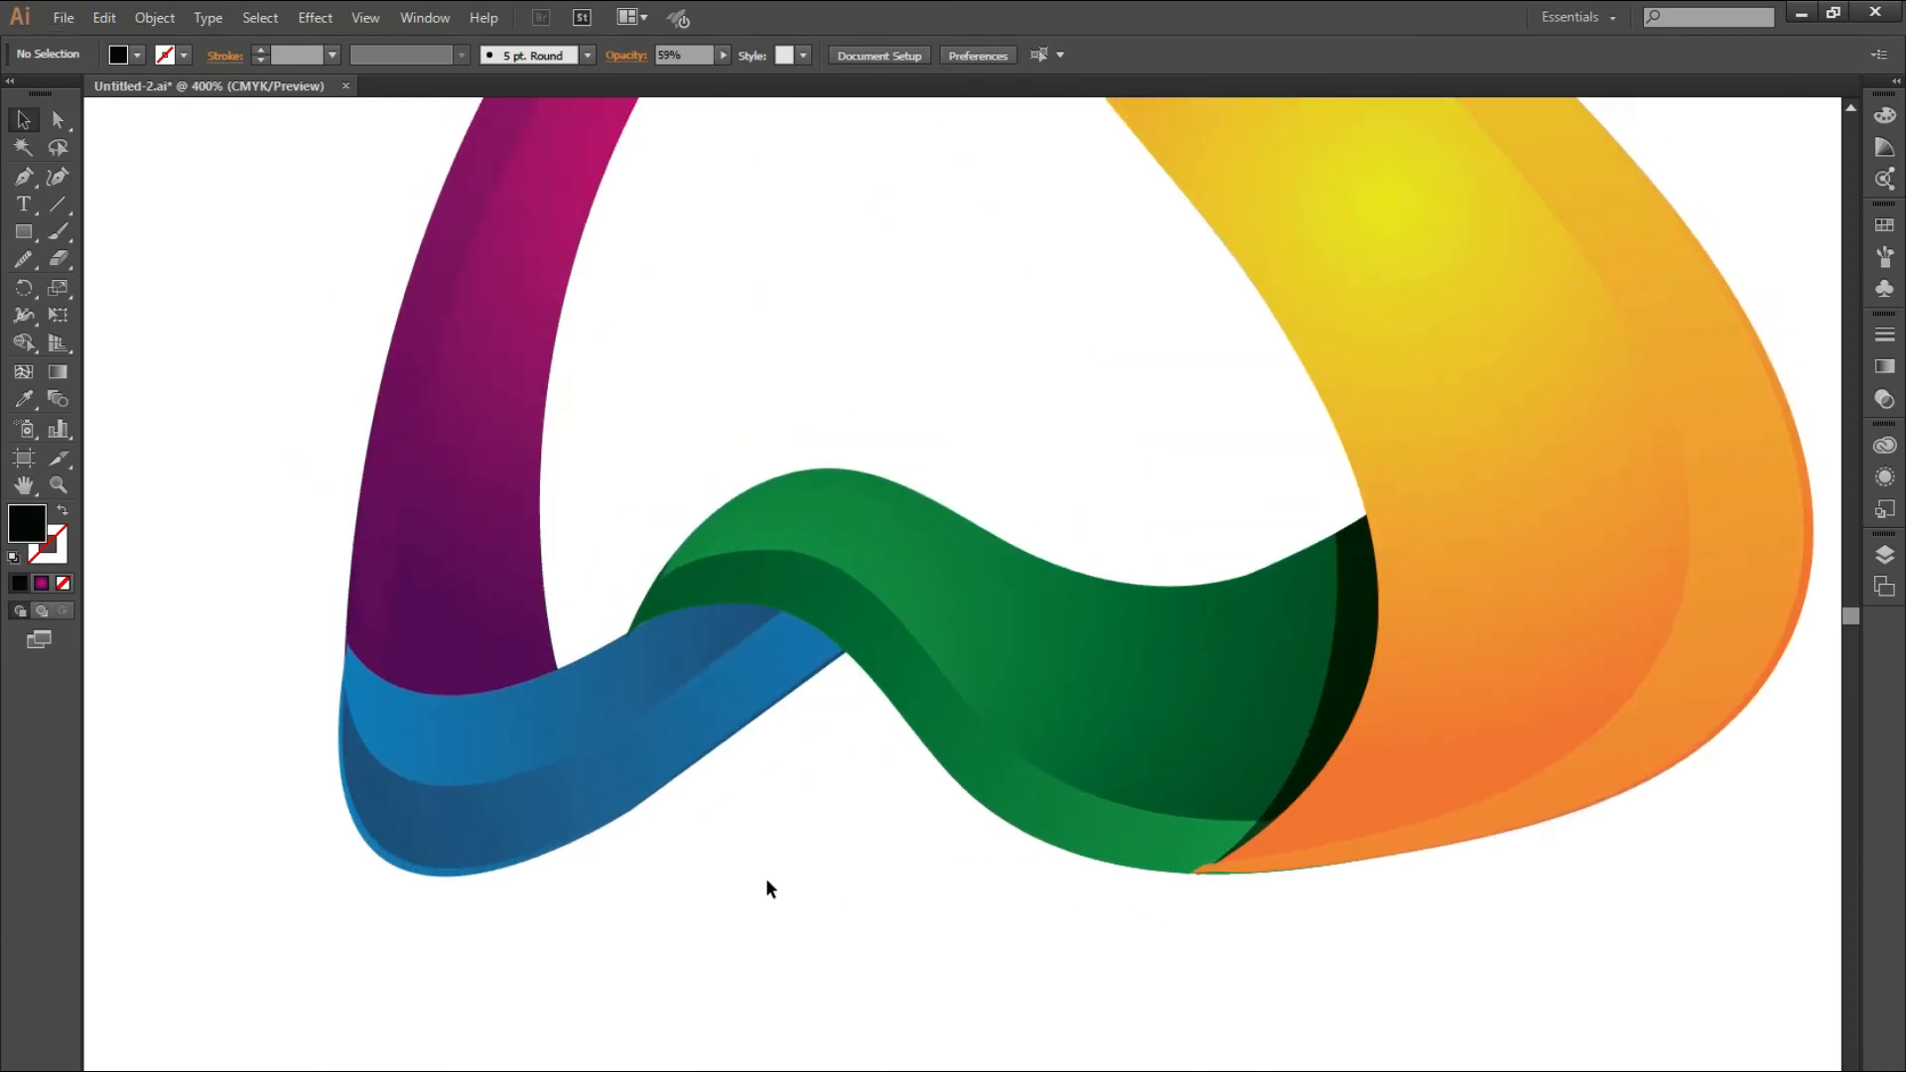
key("p")
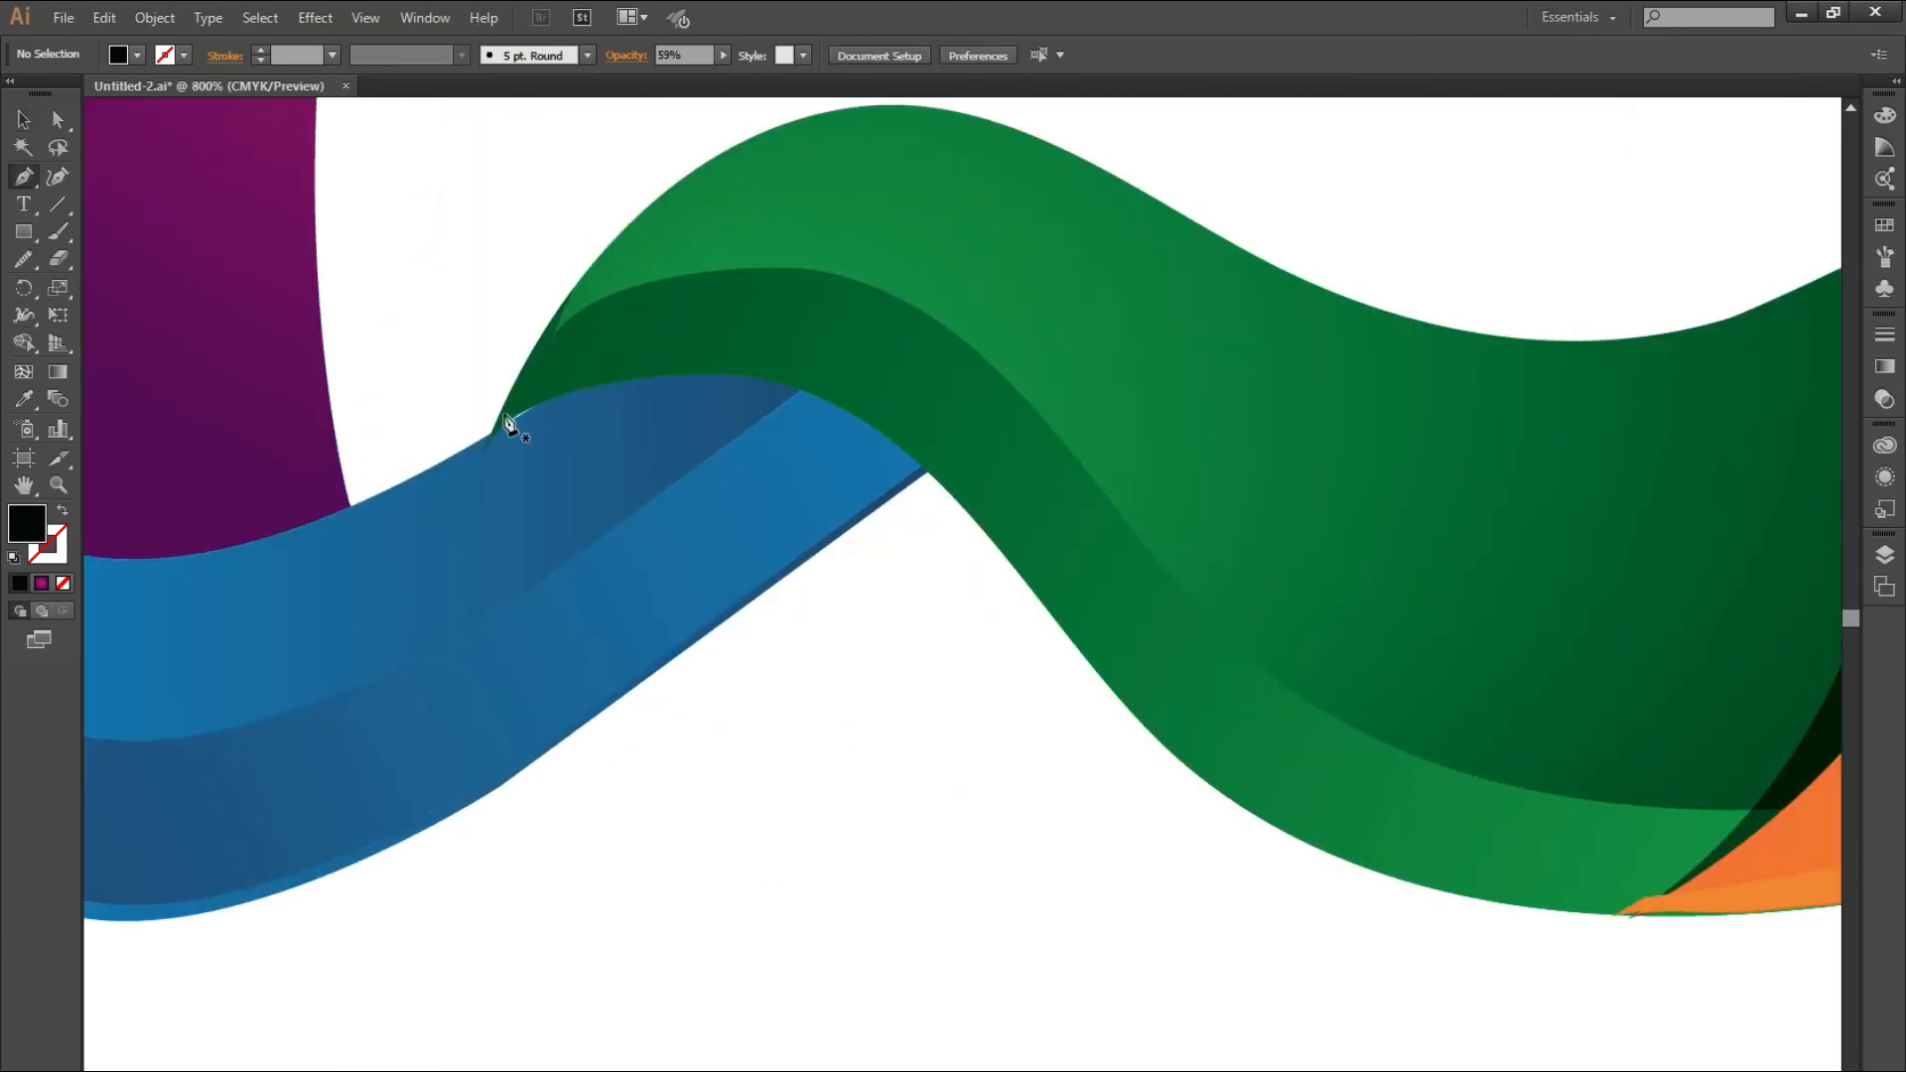
left_click(490, 433)
left_click_drag(897, 493, 1022, 630)
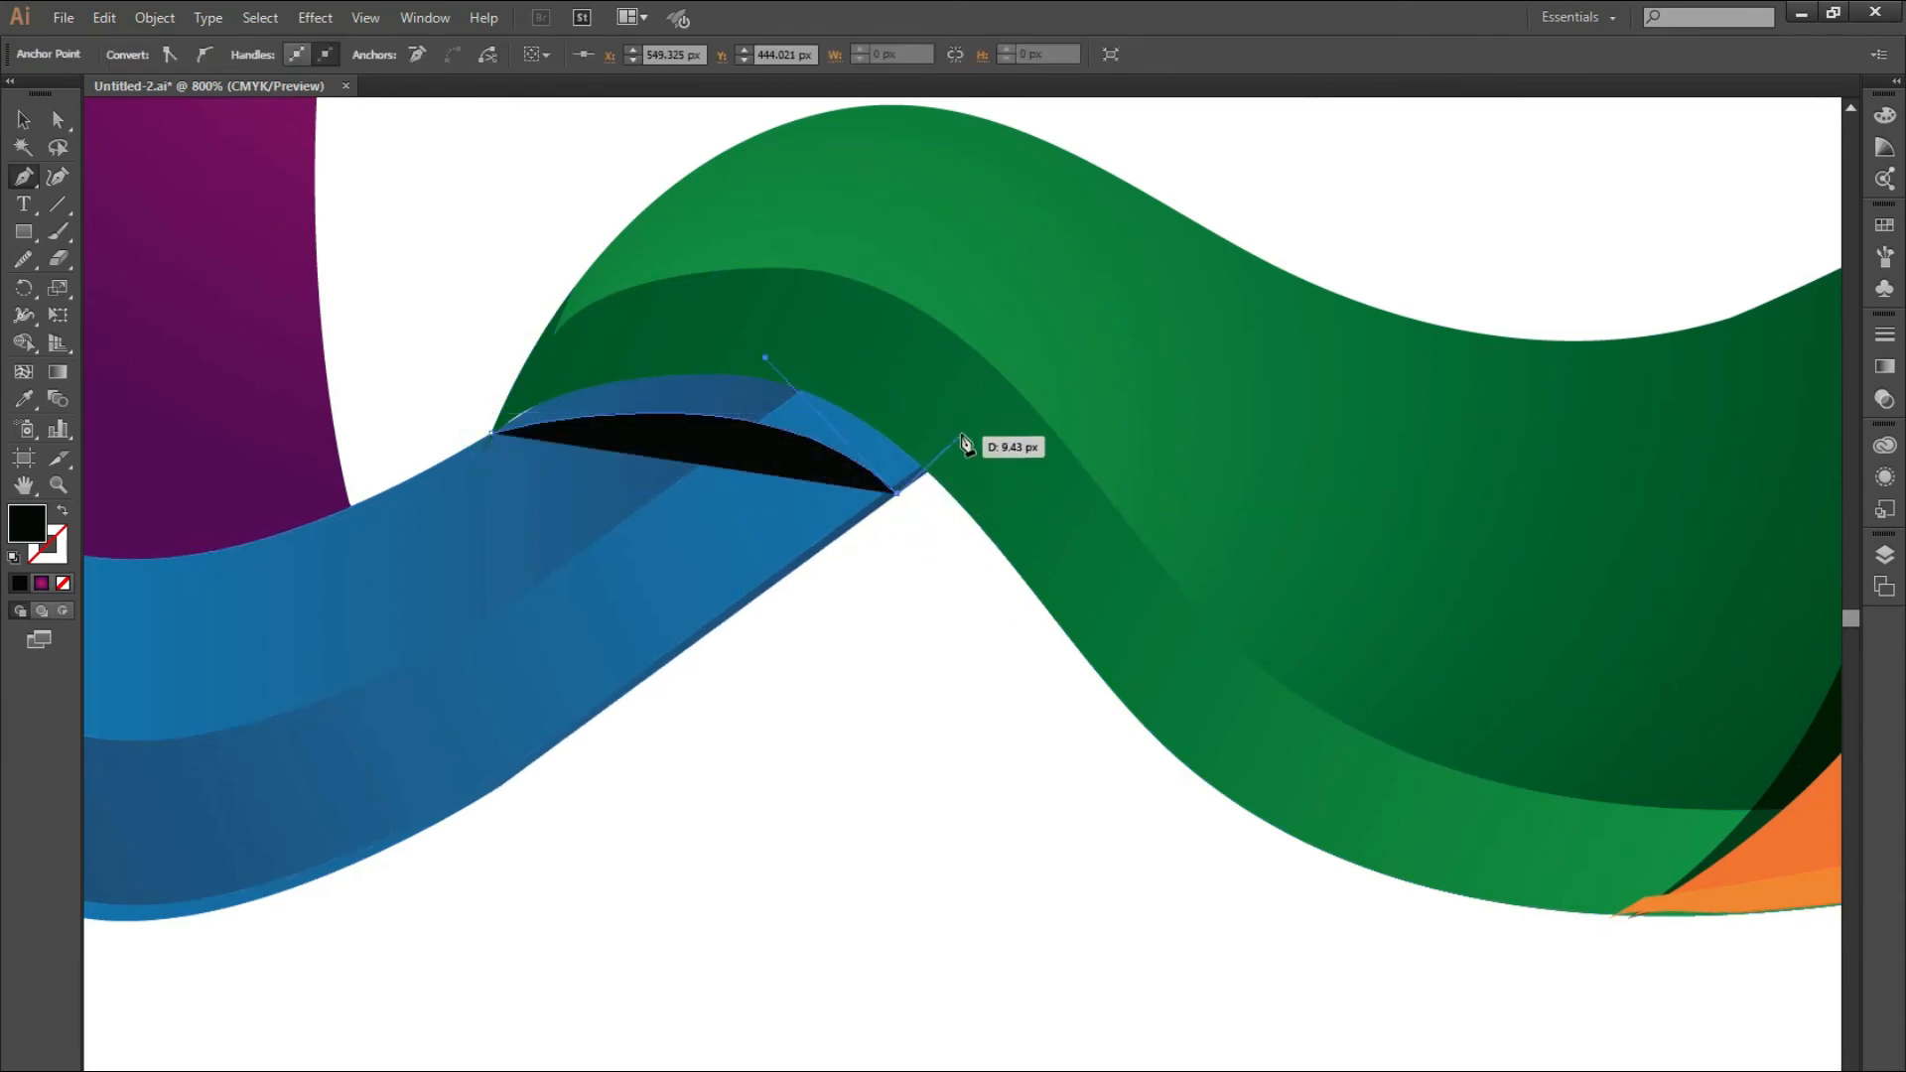
left_click_drag(978, 435, 943, 410)
left_click(851, 344)
left_click(607, 345)
left_click(558, 367)
left_click(490, 435)
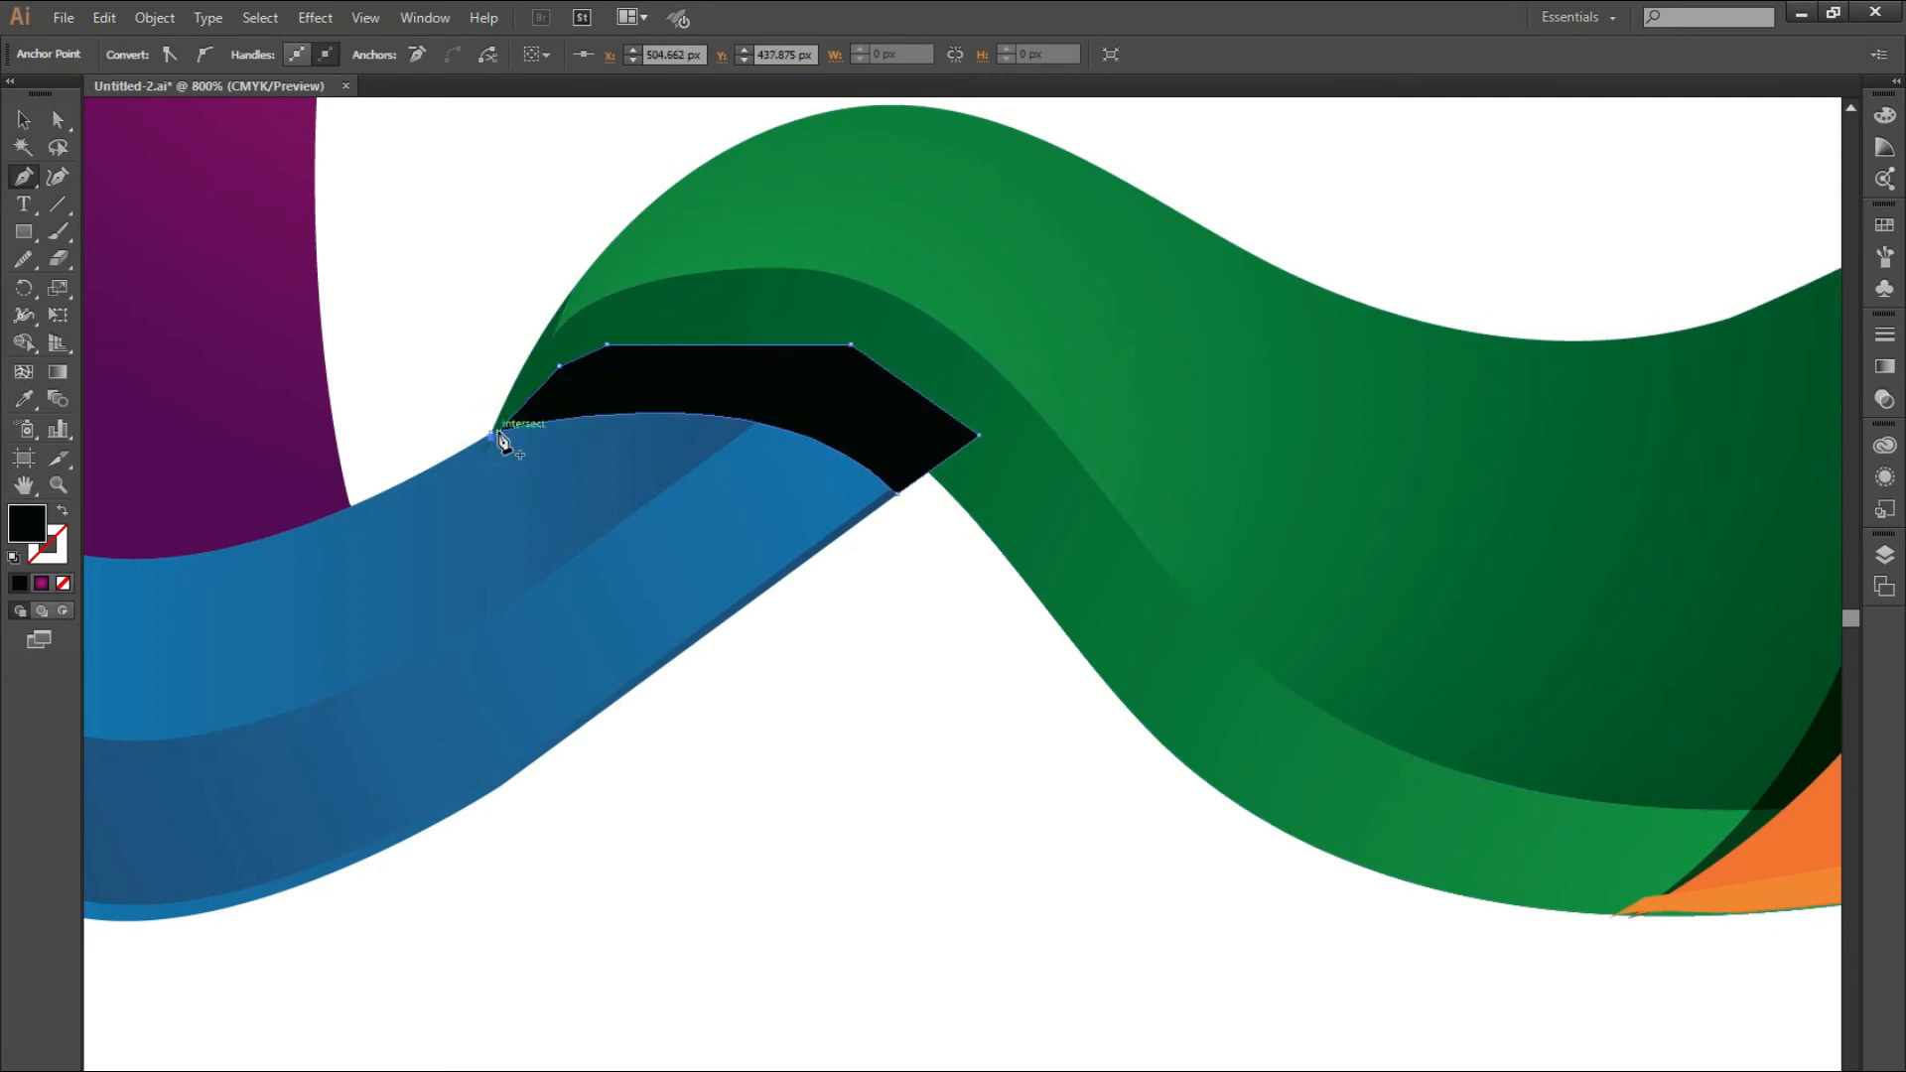
left_click(491, 433)
left_click(23, 119)
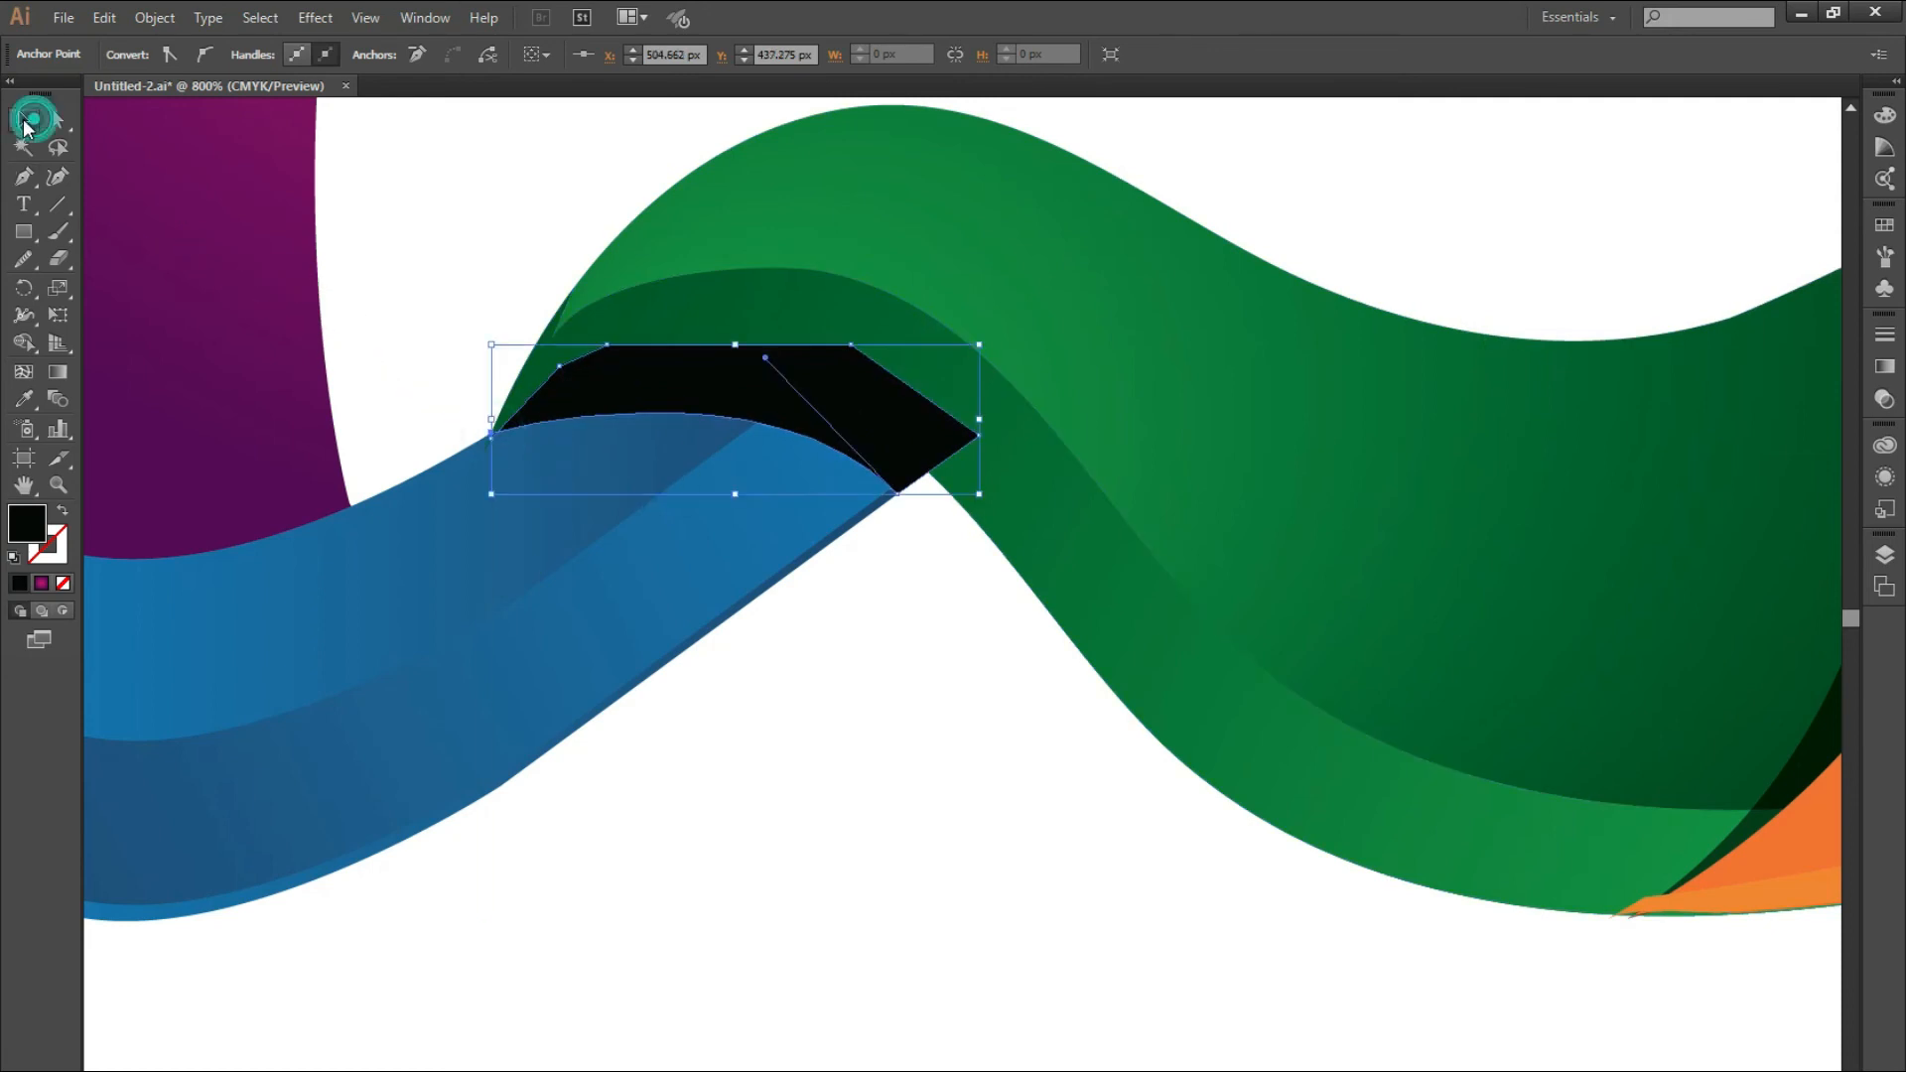
- Set the new black shape to Multiply at 47% opacity and place it behind the green wave
left_click(1883, 371)
left_click(1740, 318)
left_click(1695, 348)
left_click(1665, 429)
left_click(1834, 349)
left_click_drag(1832, 371, 1793, 373)
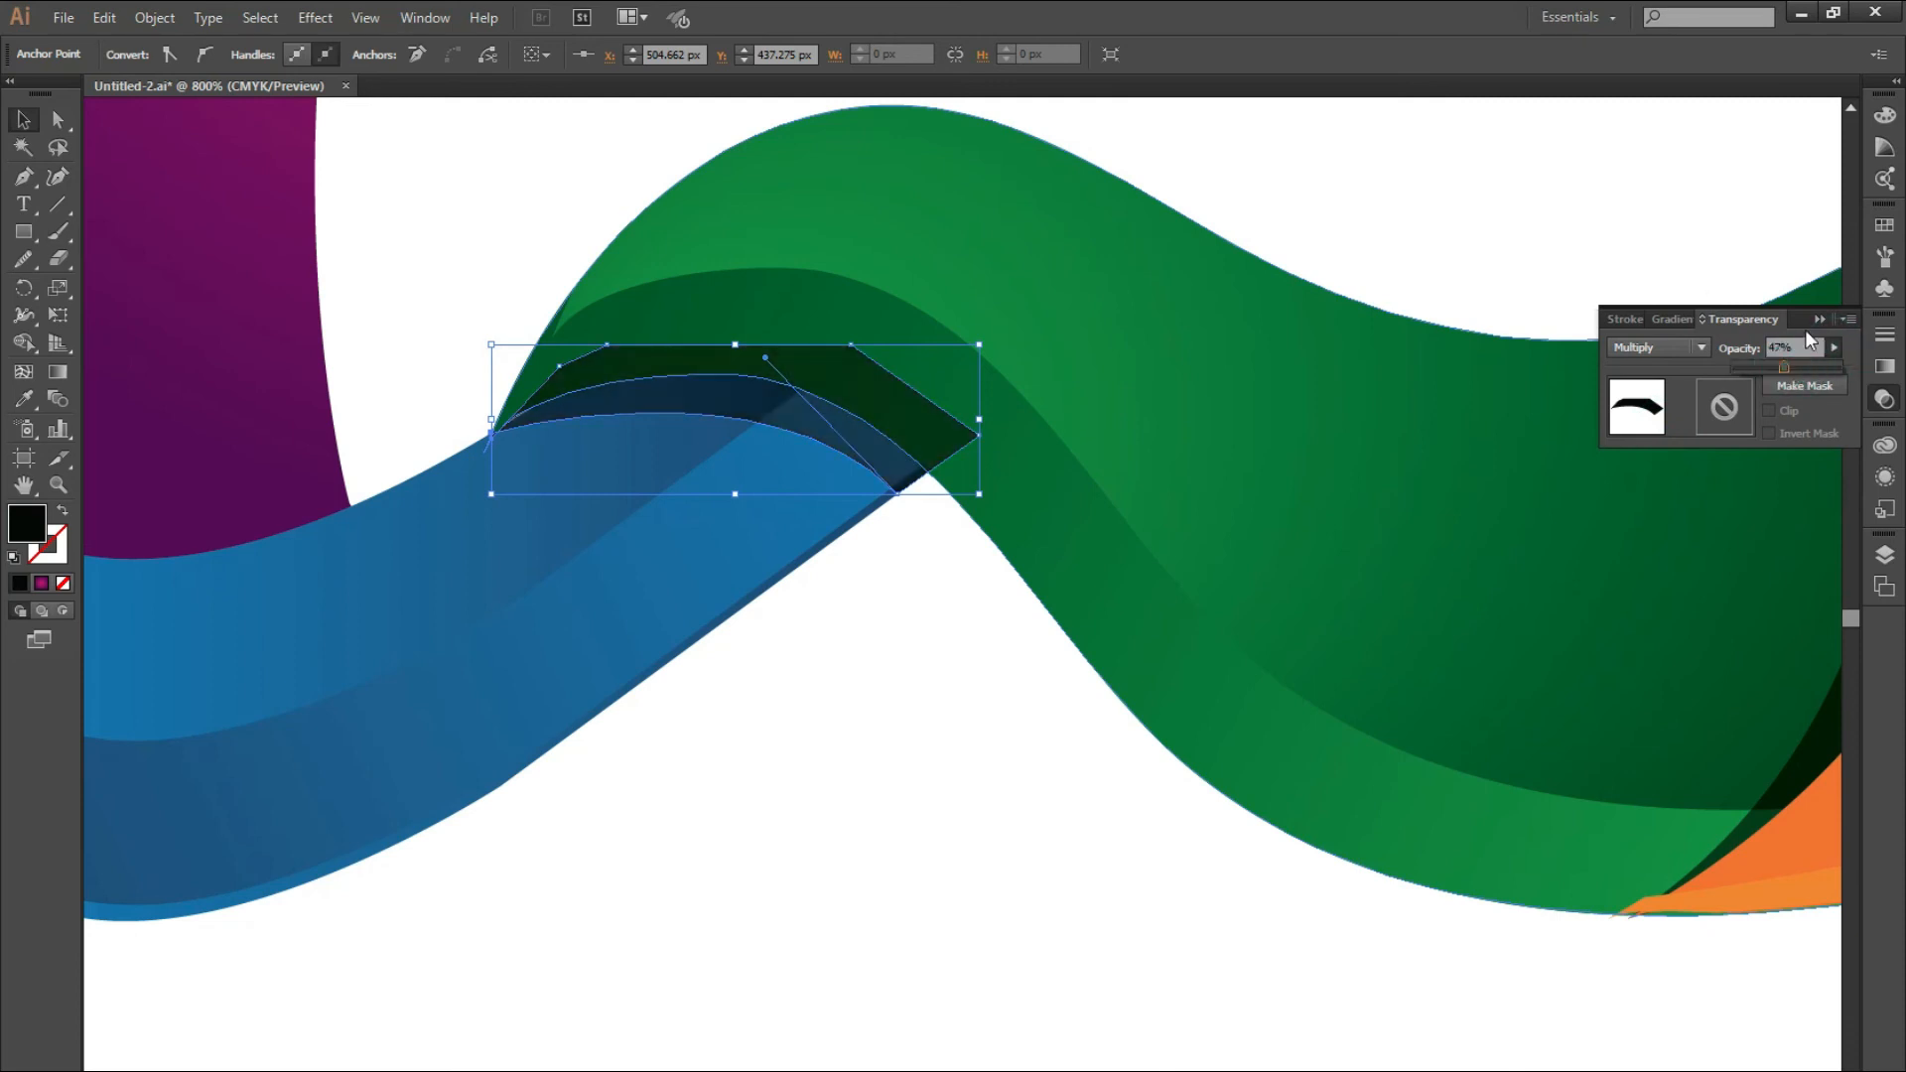
double_click(1817, 318)
left_click(708, 395)
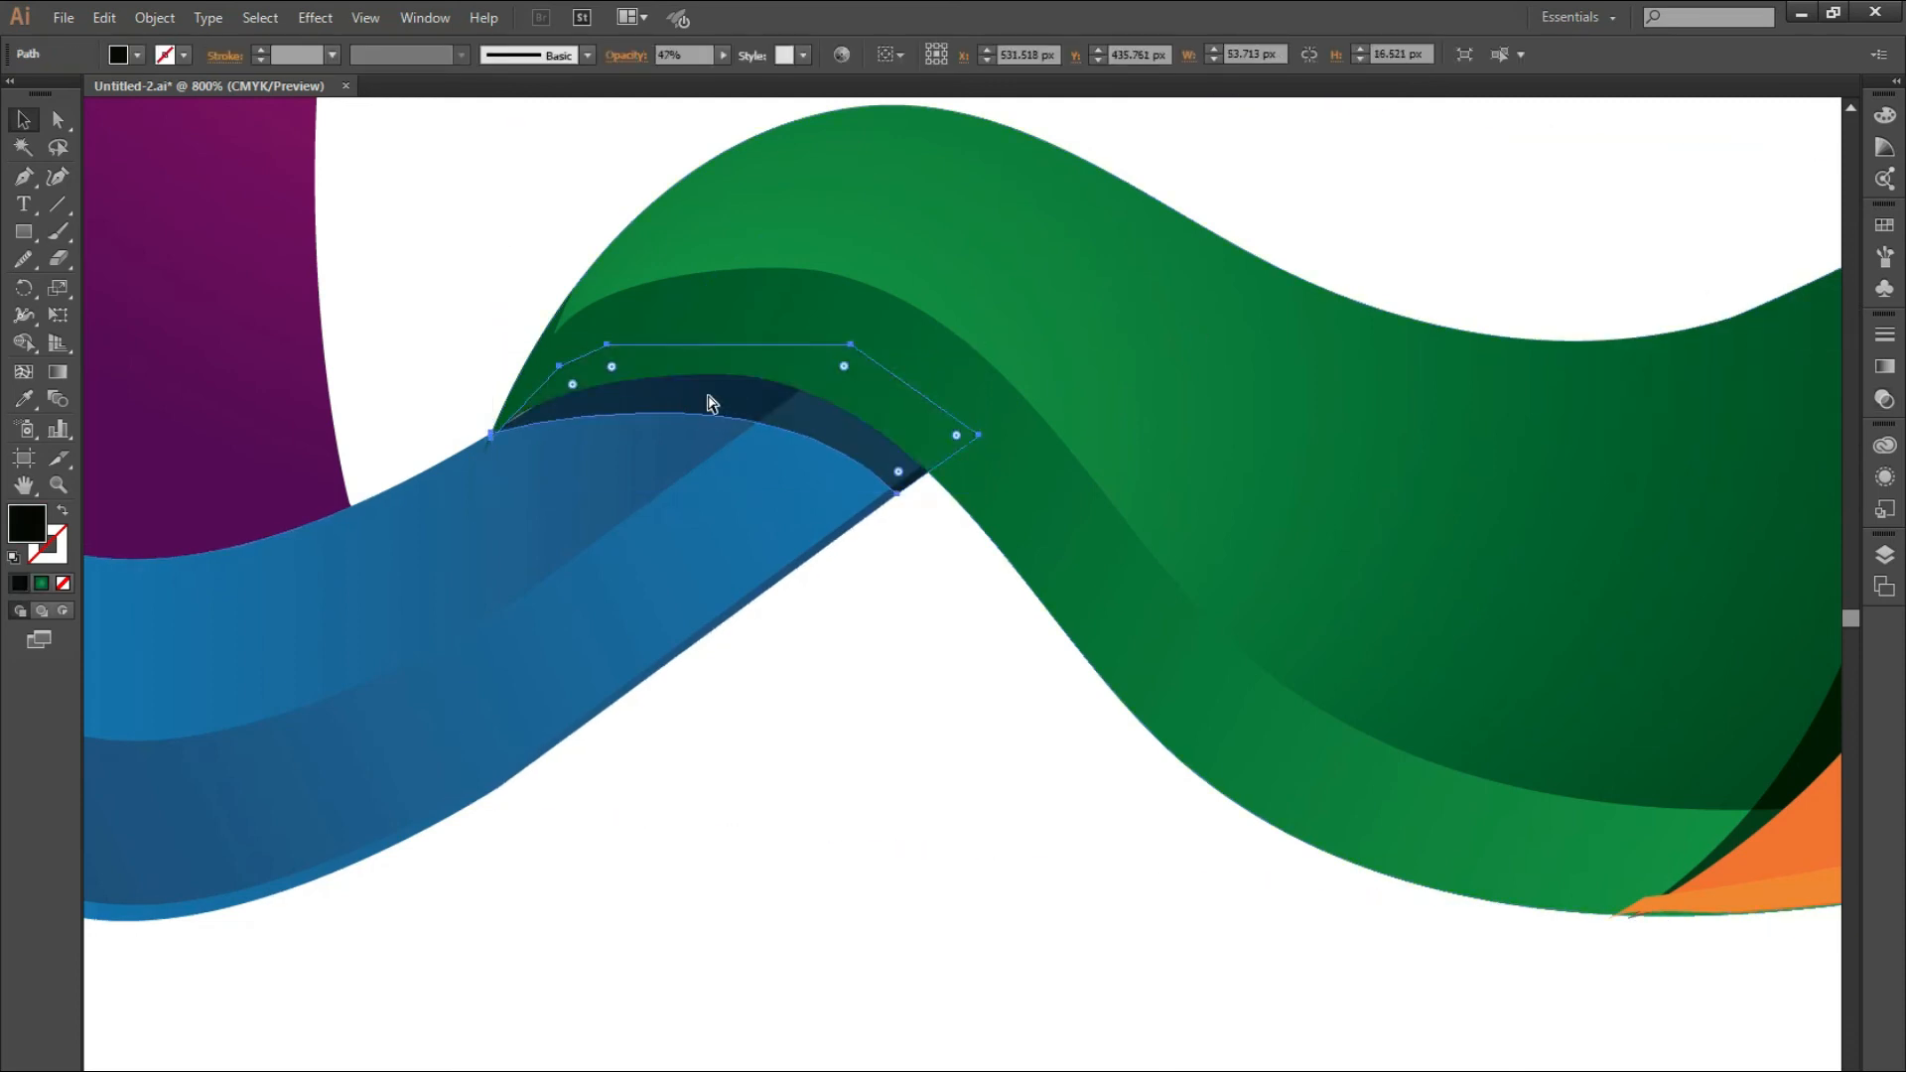
left_click(804, 843)
- Lower the opacity of the shadow at the green wave's right end to 33%
key("ctrl+minus")
key("ctrl+minus")
key("ctrl+minus")
key("ctrl+minus")
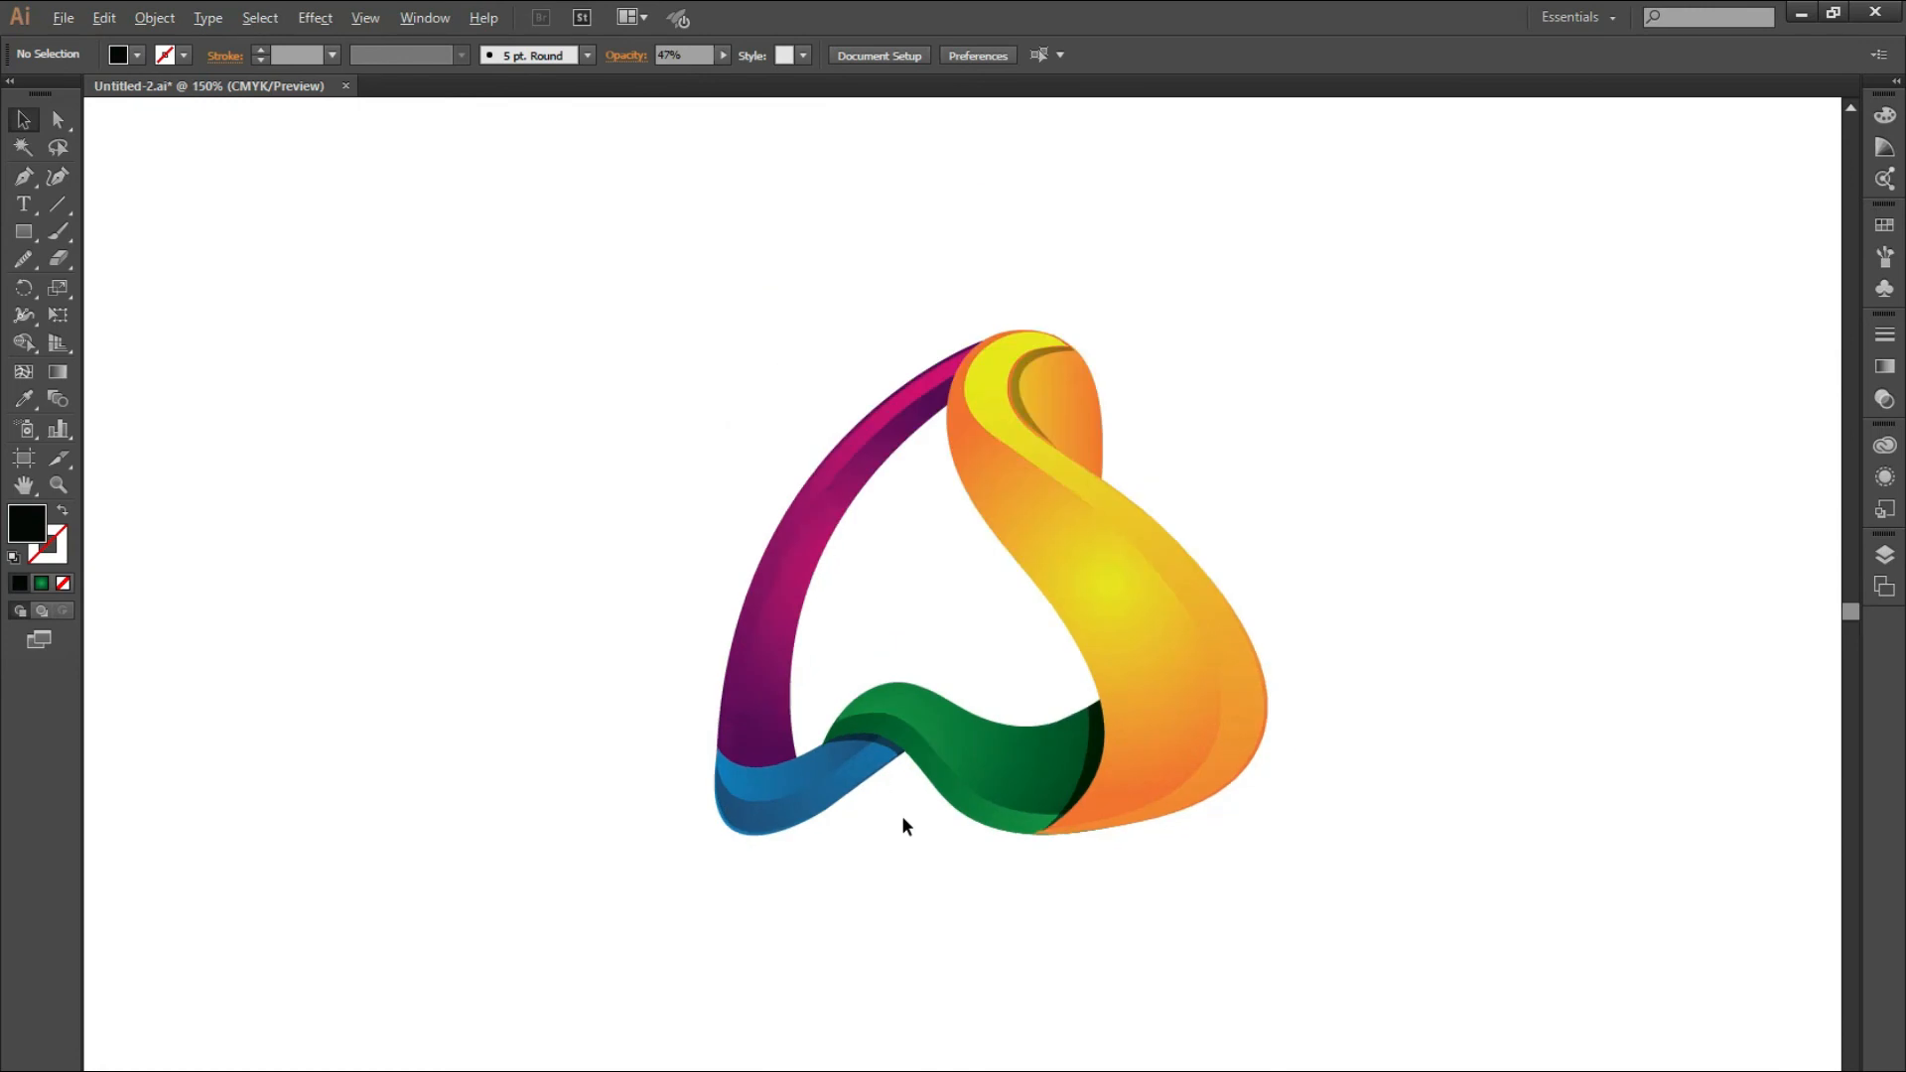
left_click(1196, 695)
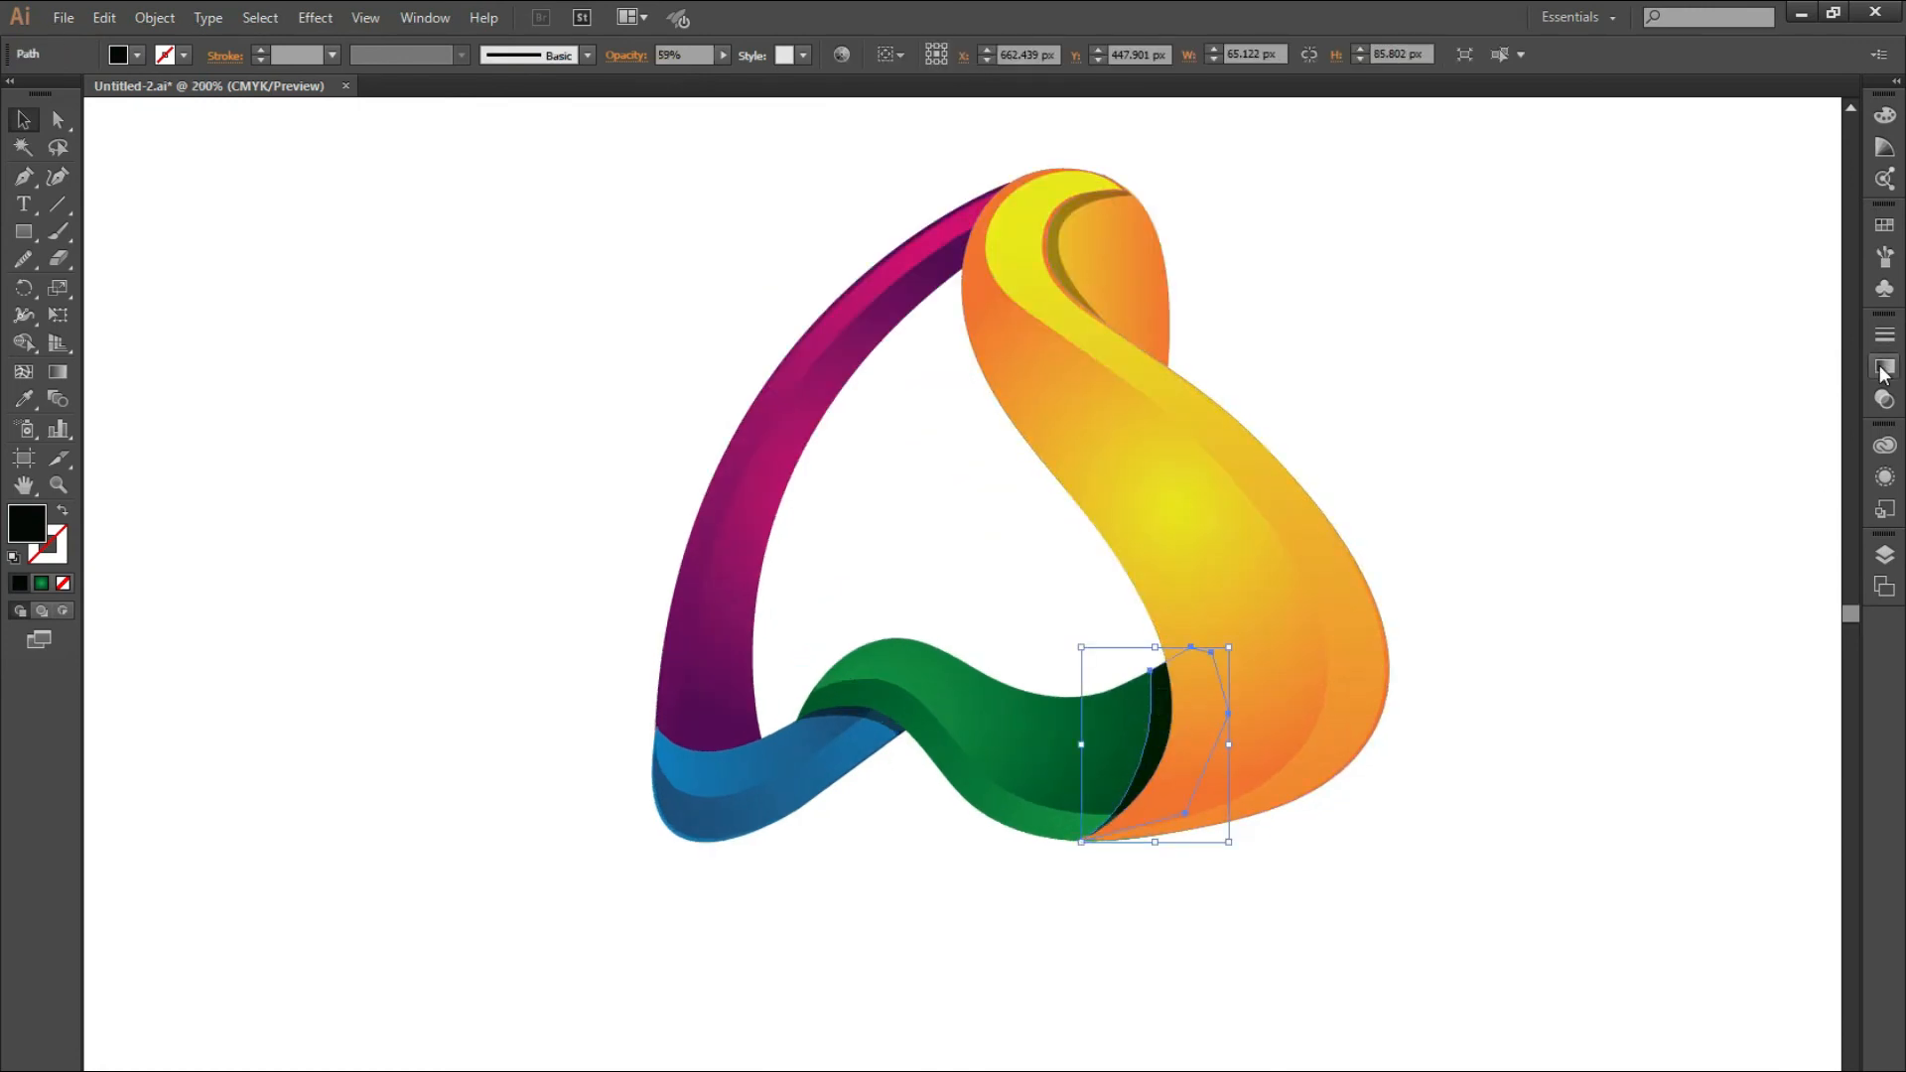
left_click(1884, 398)
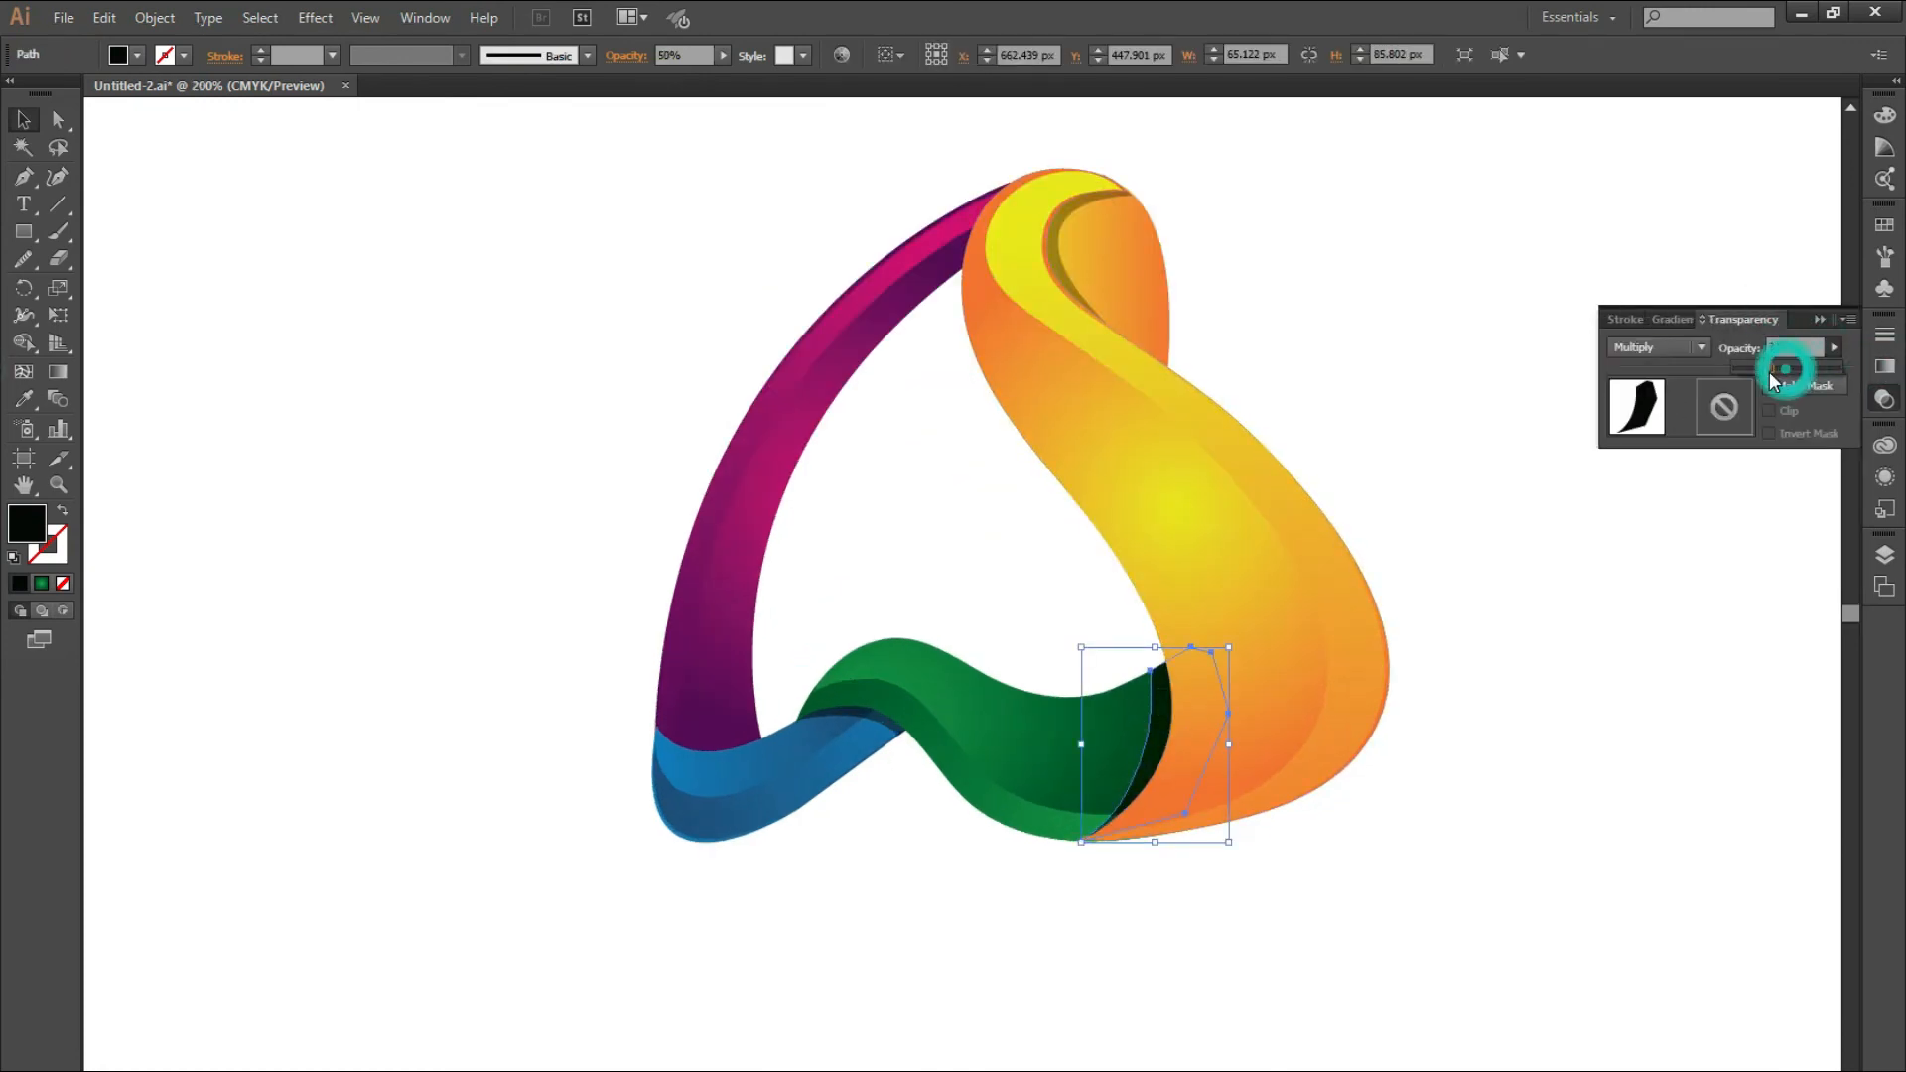
left_click_drag(1770, 373, 1768, 373)
left_click(1819, 316)
left_click(1505, 677)
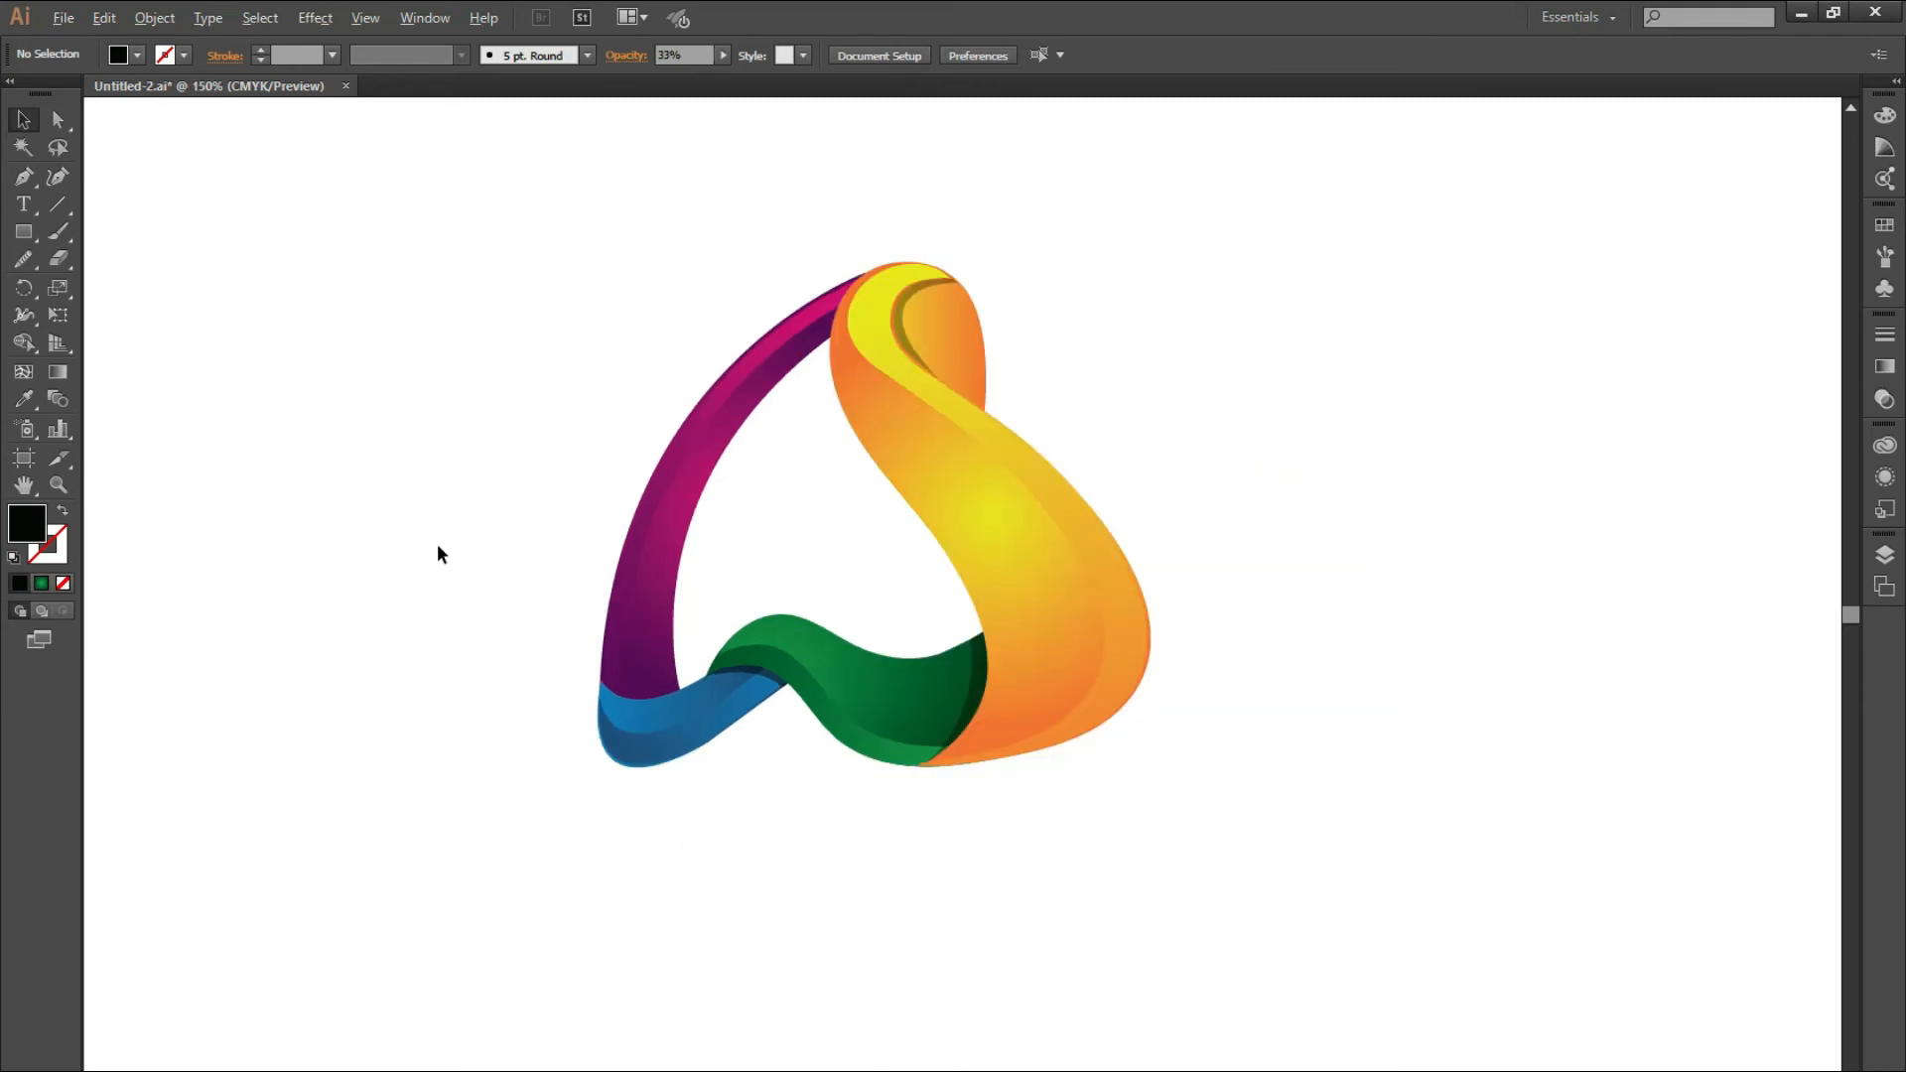
- Draw a closed Pen shape with a curved upper edge across the magenta band's lower end, overlapping the blue ribbon
scroll(743, 709, "up", 2)
scroll(741, 735, "up", 3)
scroll(739, 765, "up", 1)
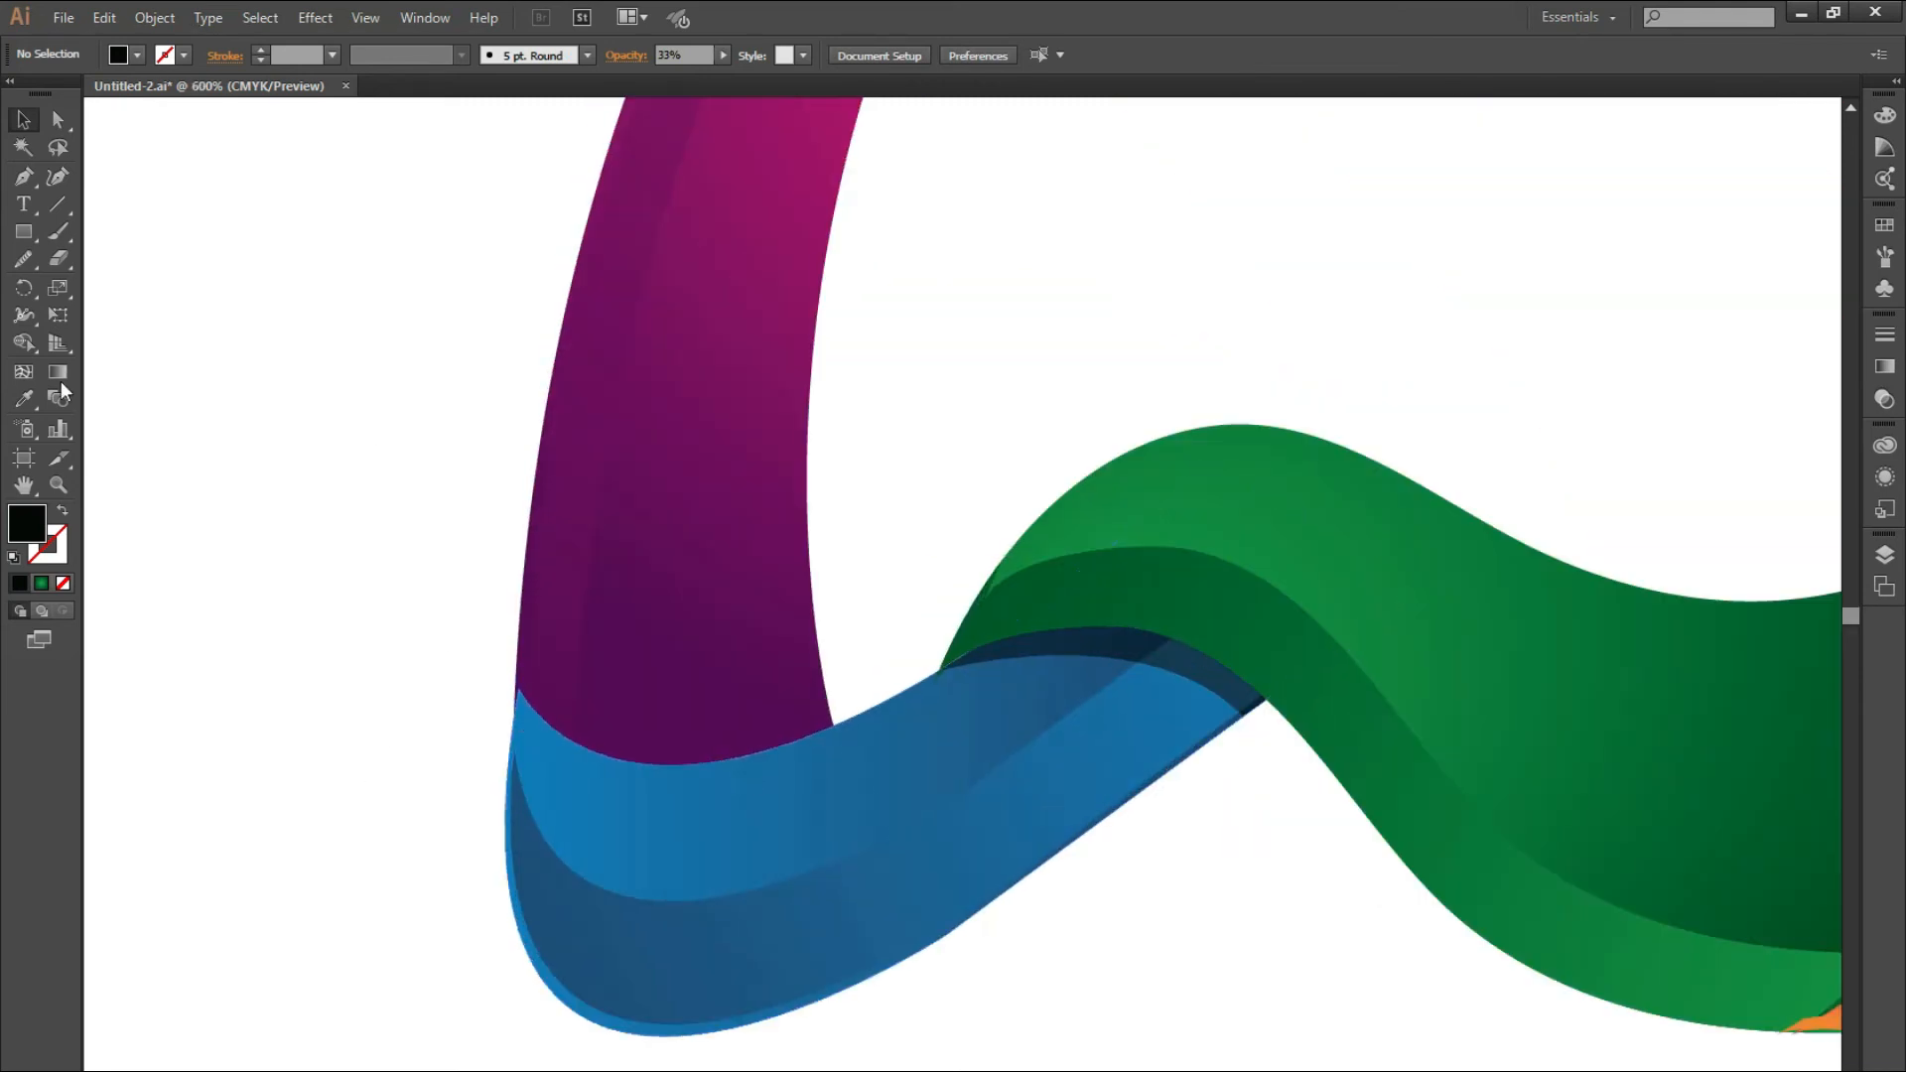
key("p")
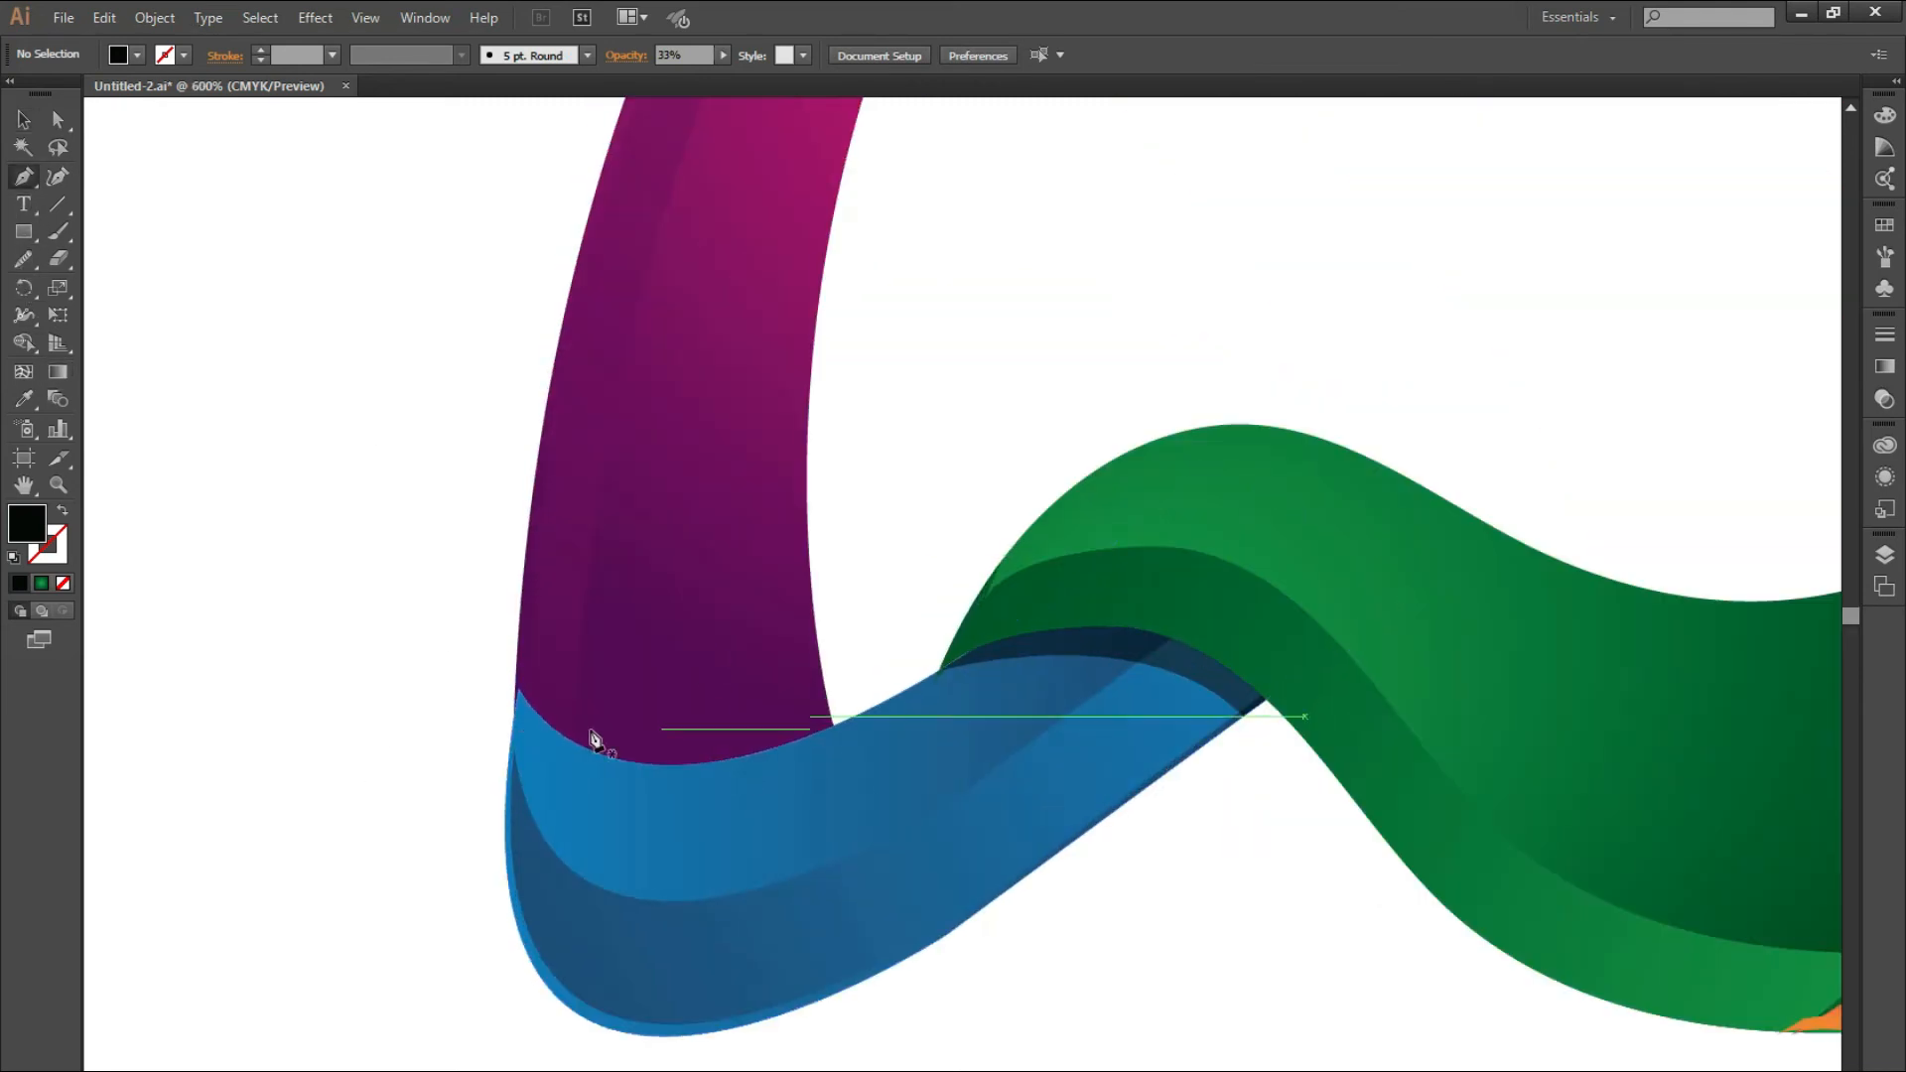
left_click(512, 661)
left_click_drag(806, 695, 1021, 592)
left_click(804, 699)
left_click(838, 751)
left_click(645, 787)
left_click(513, 661)
- Adjust the left-edge anchor of the new black shape to follow the ribbon's outer edge
scroll(550, 671, "up", 2)
left_click(57, 120)
left_click_drag(476, 655, 480, 723)
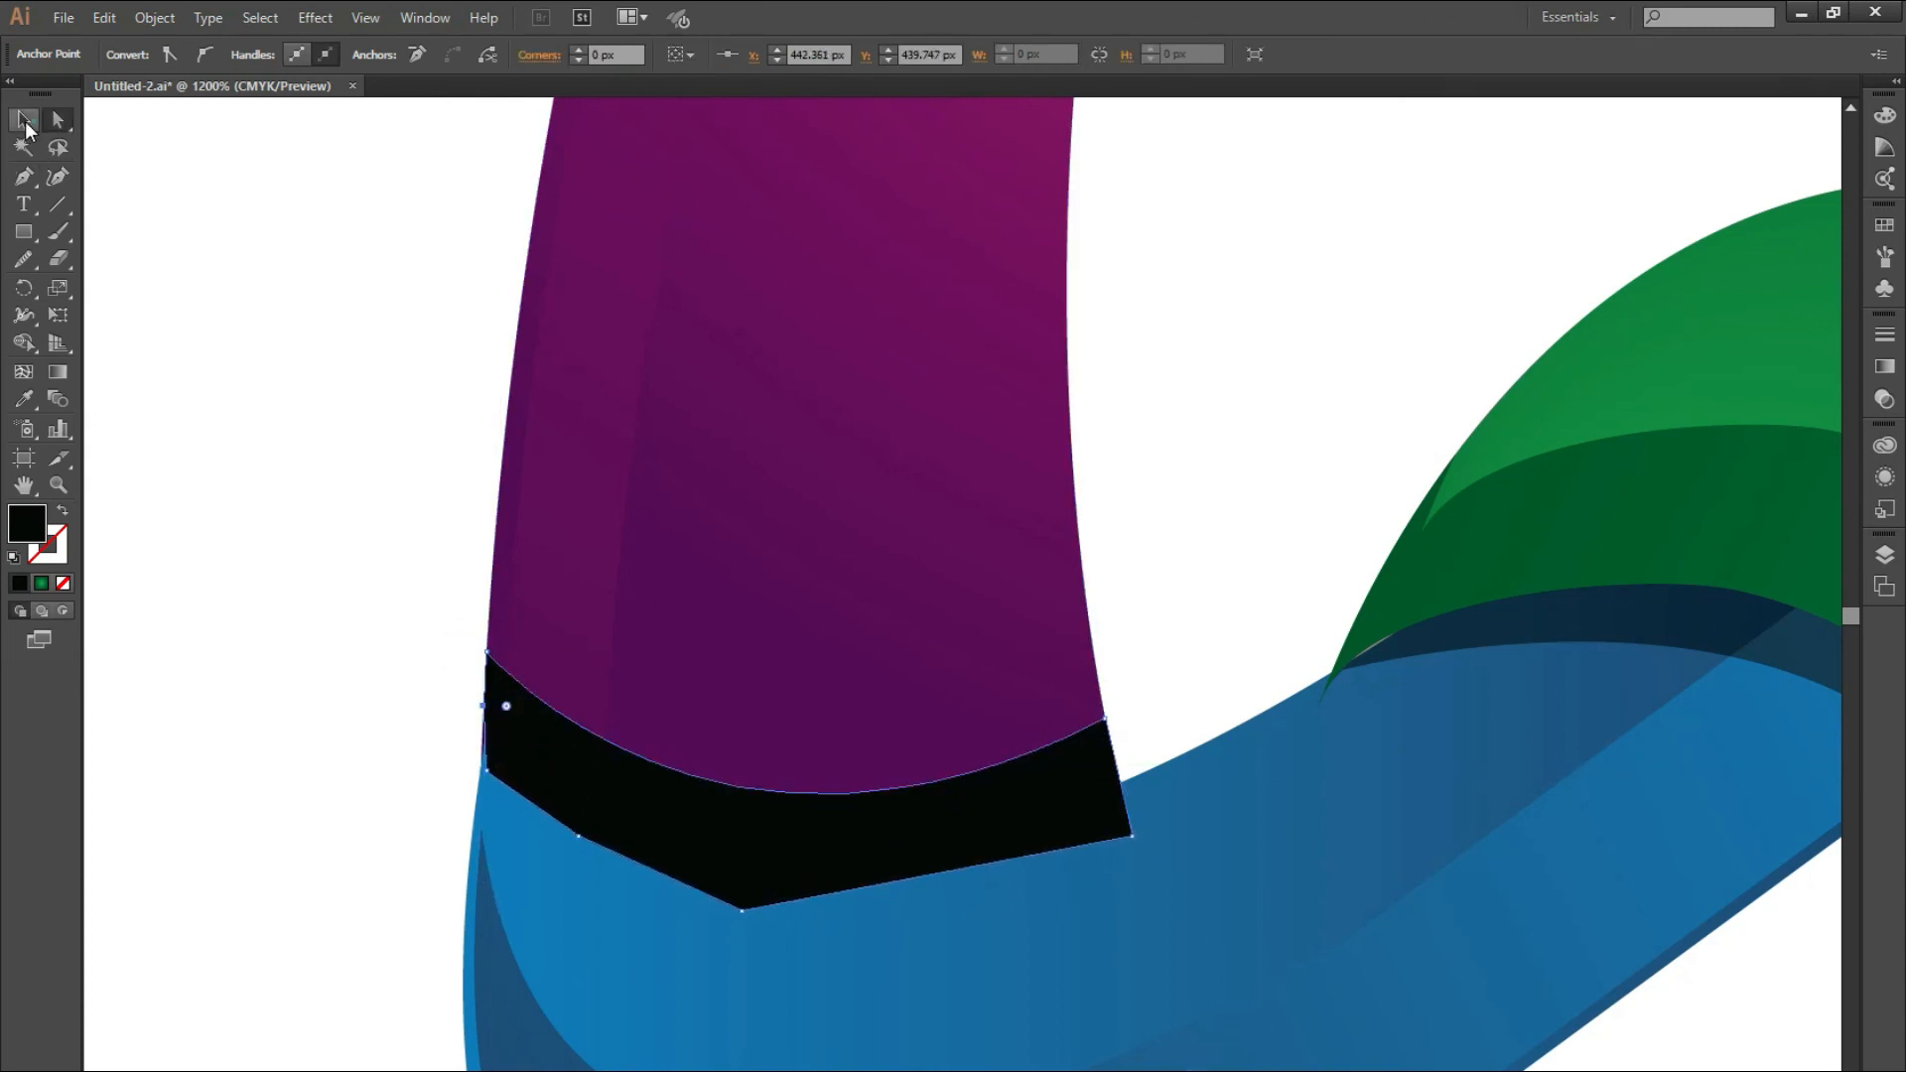
left_click(25, 120)
- Set the blend mode of the black shape on the magenta band to Multiply and its opacity to 49%
left_click(1884, 366)
left_click(1743, 318)
left_click(1699, 347)
left_click(1652, 426)
left_click_drag(1834, 347, 1787, 342)
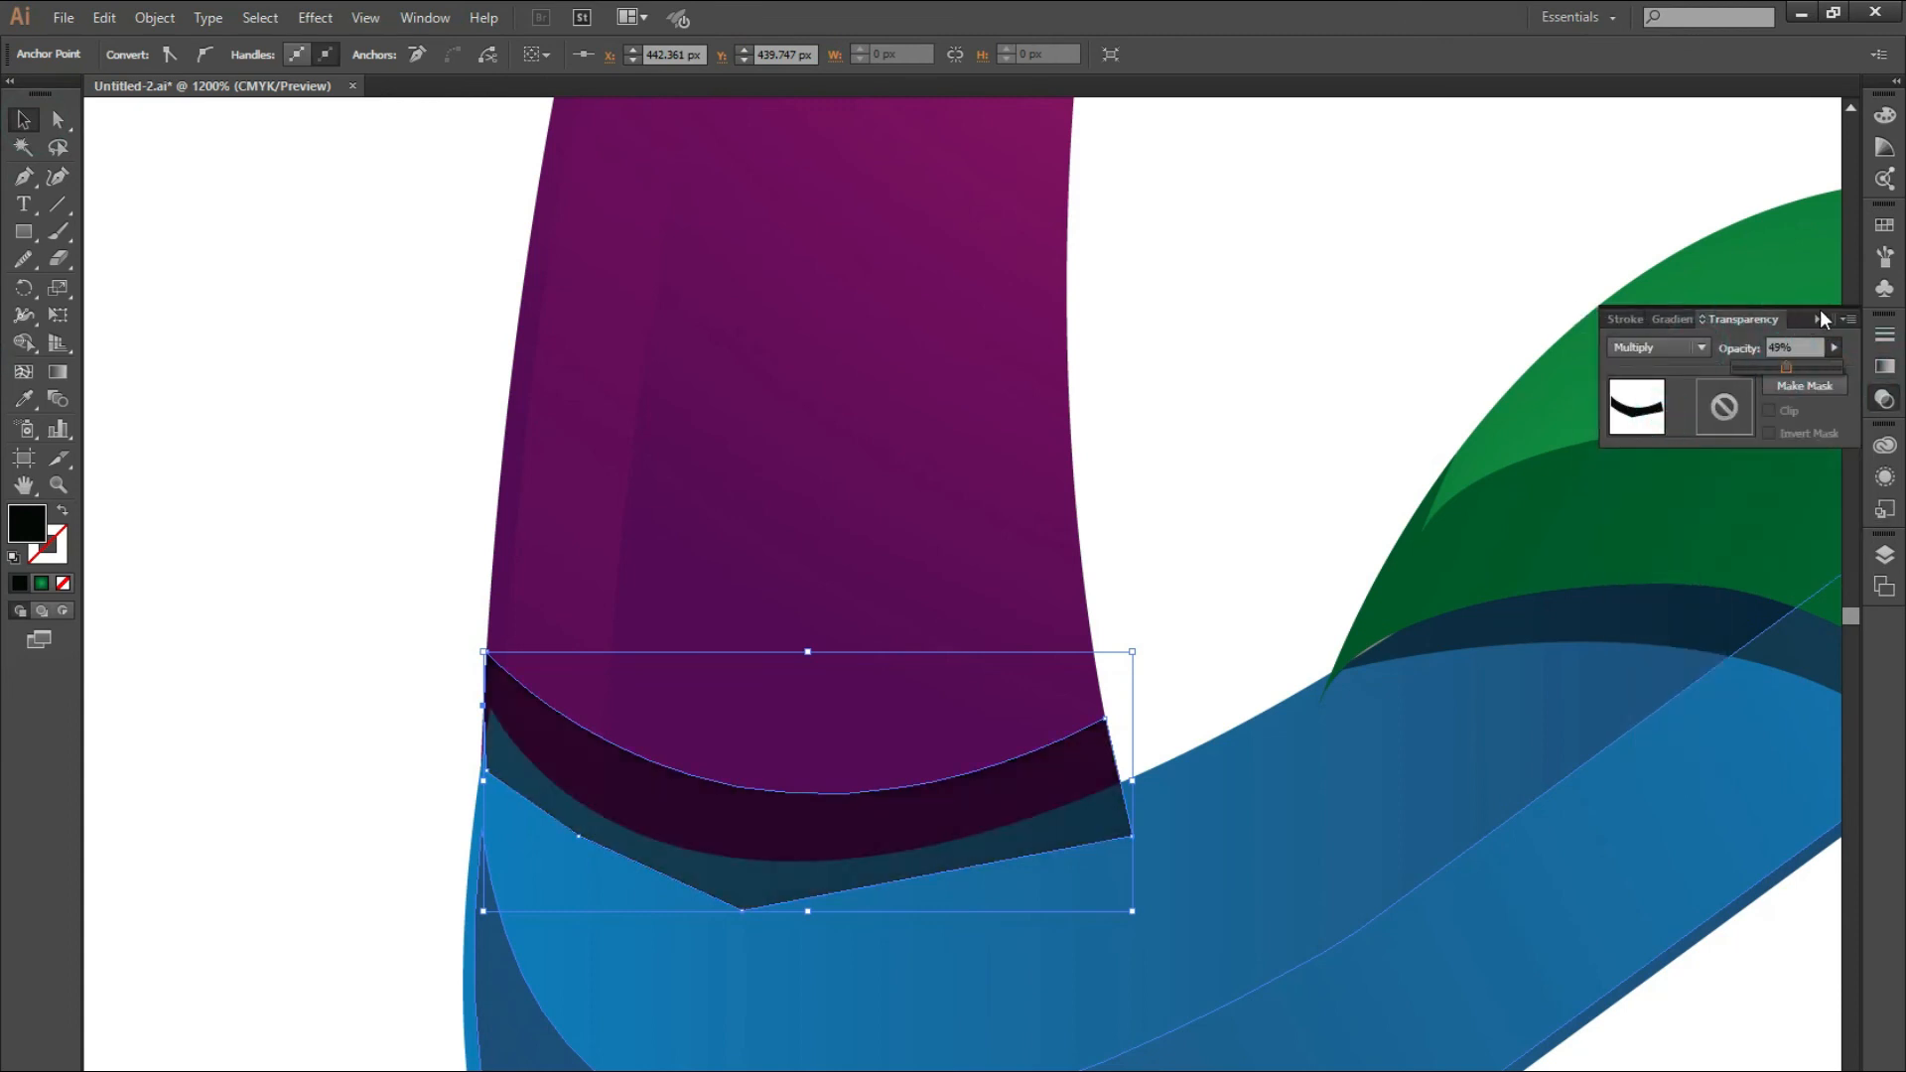
left_click(1820, 318)
- Arrange the magenta band's shadow behind the blue ribbon but in front of the band's strips
key("ctrl+shift+b")
key("ctrl+[")
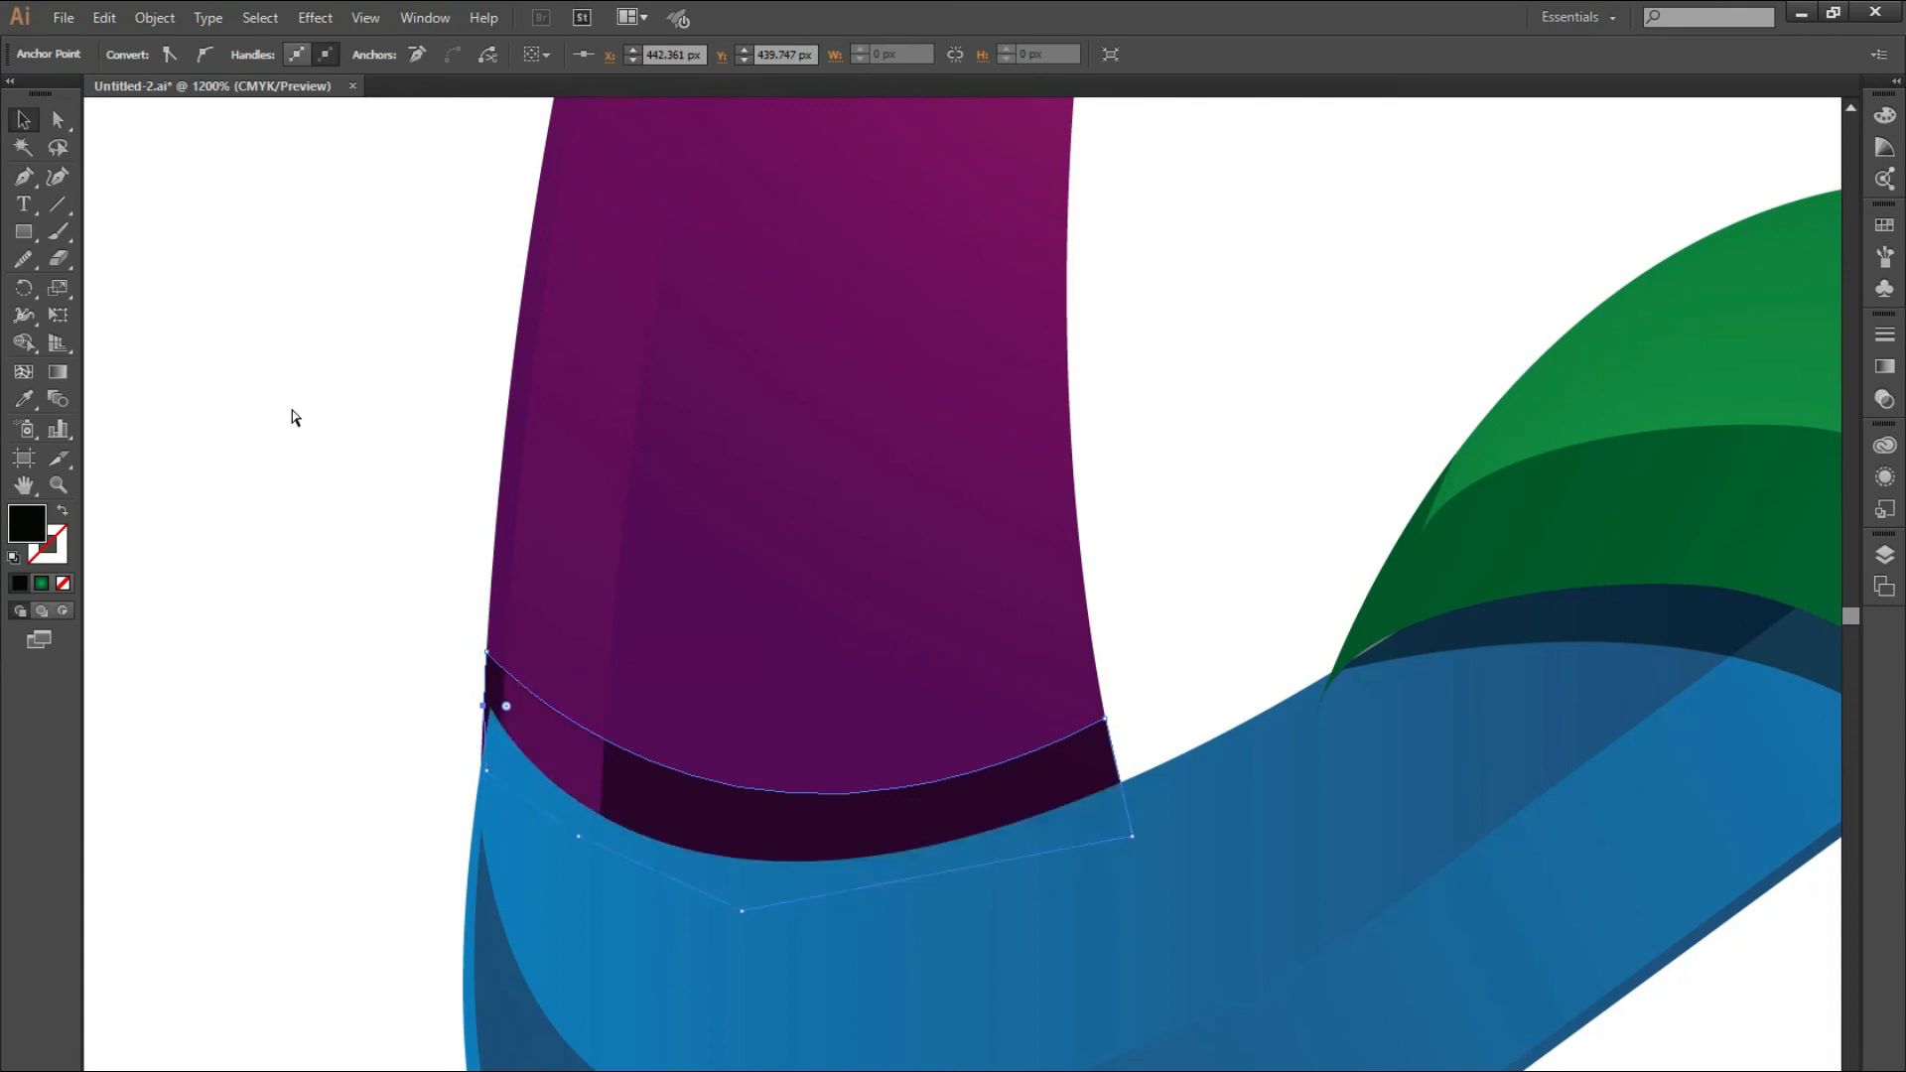
key("ctrl+]")
left_click(297, 785)
- Adjust the blue ribbon's upper-left anchor where it meets the magenta band's outer edge
scroll(298, 792, "up", 1)
left_click(569, 775)
key("a")
left_click(552, 685)
scroll(552, 685, "down", 4)
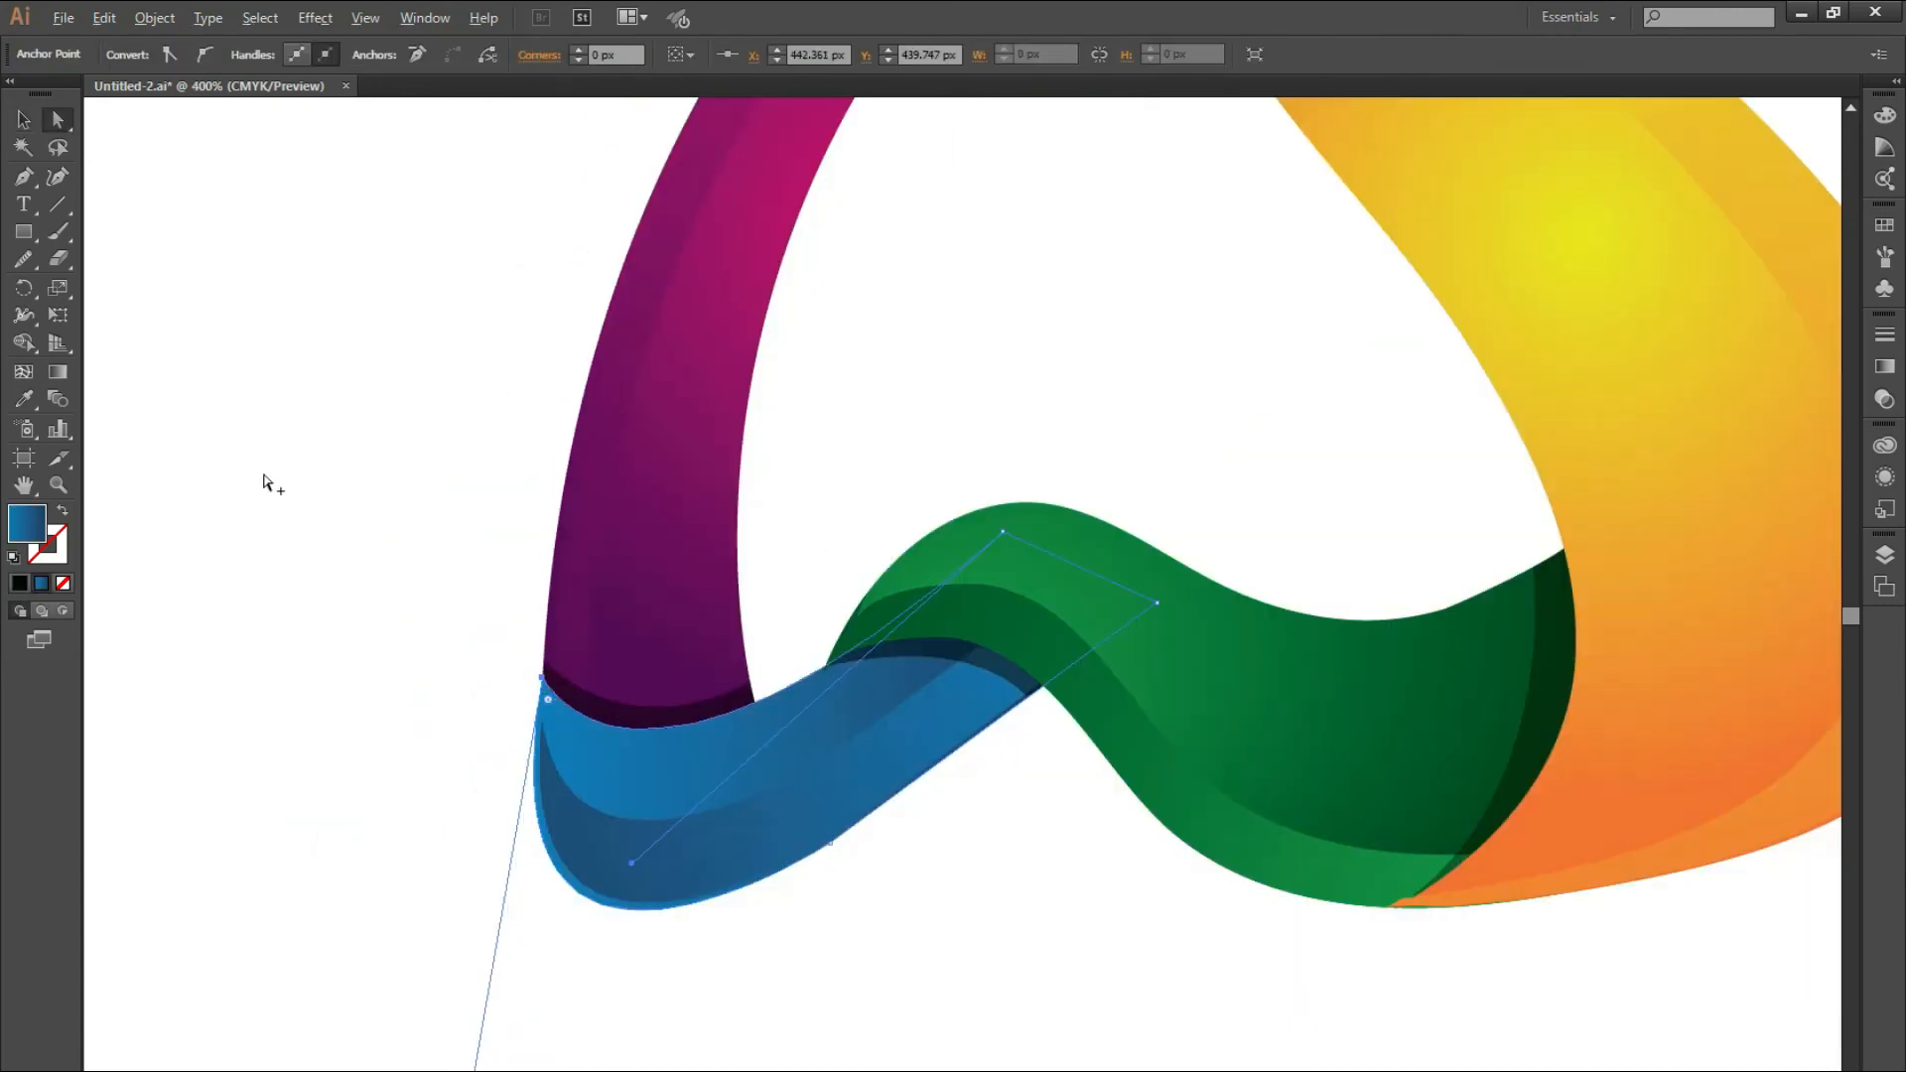
left_click(23, 121)
scroll(405, 626, "down", 3)
left_click(879, 929)
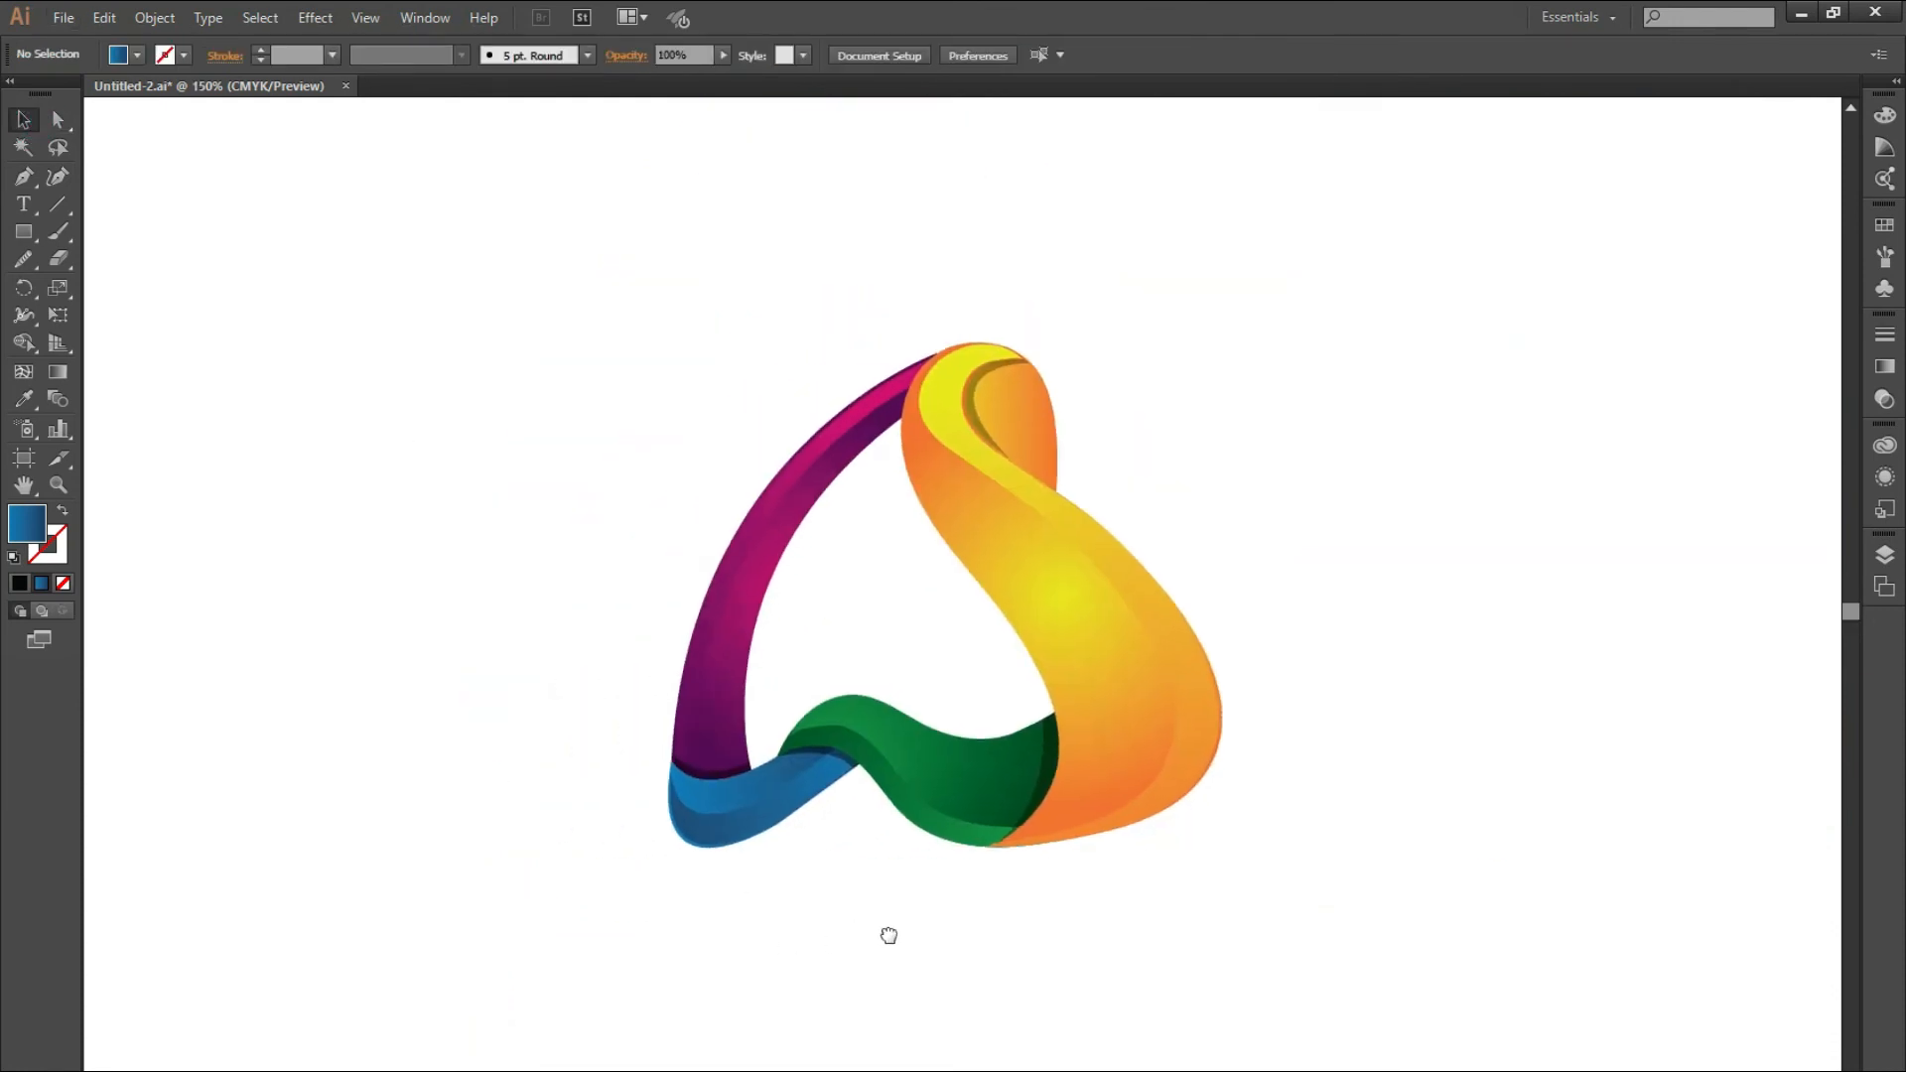
- Redirect the gradient of the strip along the orange S shape's outer edge diagonally from upper left to lower right
left_click(1218, 663)
key("g")
left_click_drag(868, 328, 1150, 833)
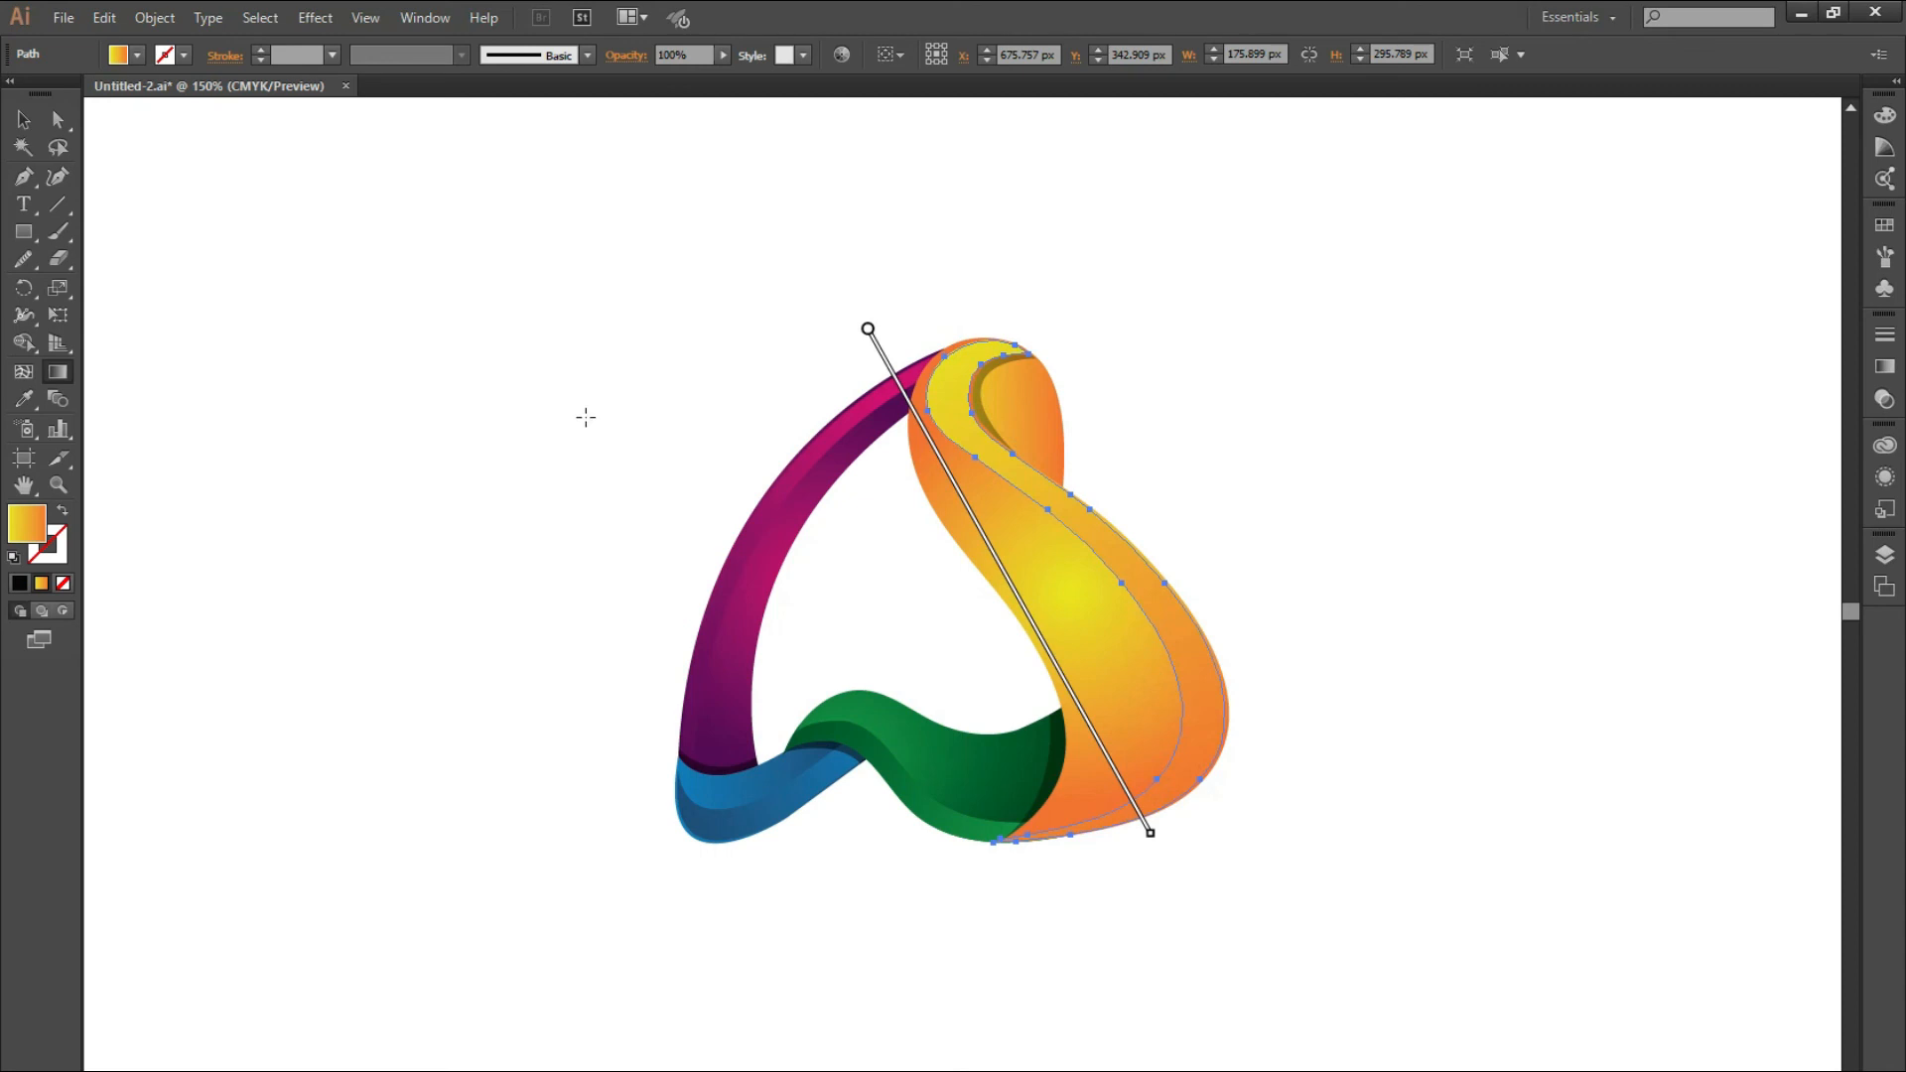
key("v")
left_click(1366, 587)
- Draw a 1280 × 720 px rectangle covering the artboard and send it to the back
mouse_move(1340, 243)
left_mouse_down()
mouse_move(992, 702)
mouse_move(586, 920)
left_mouse_up()
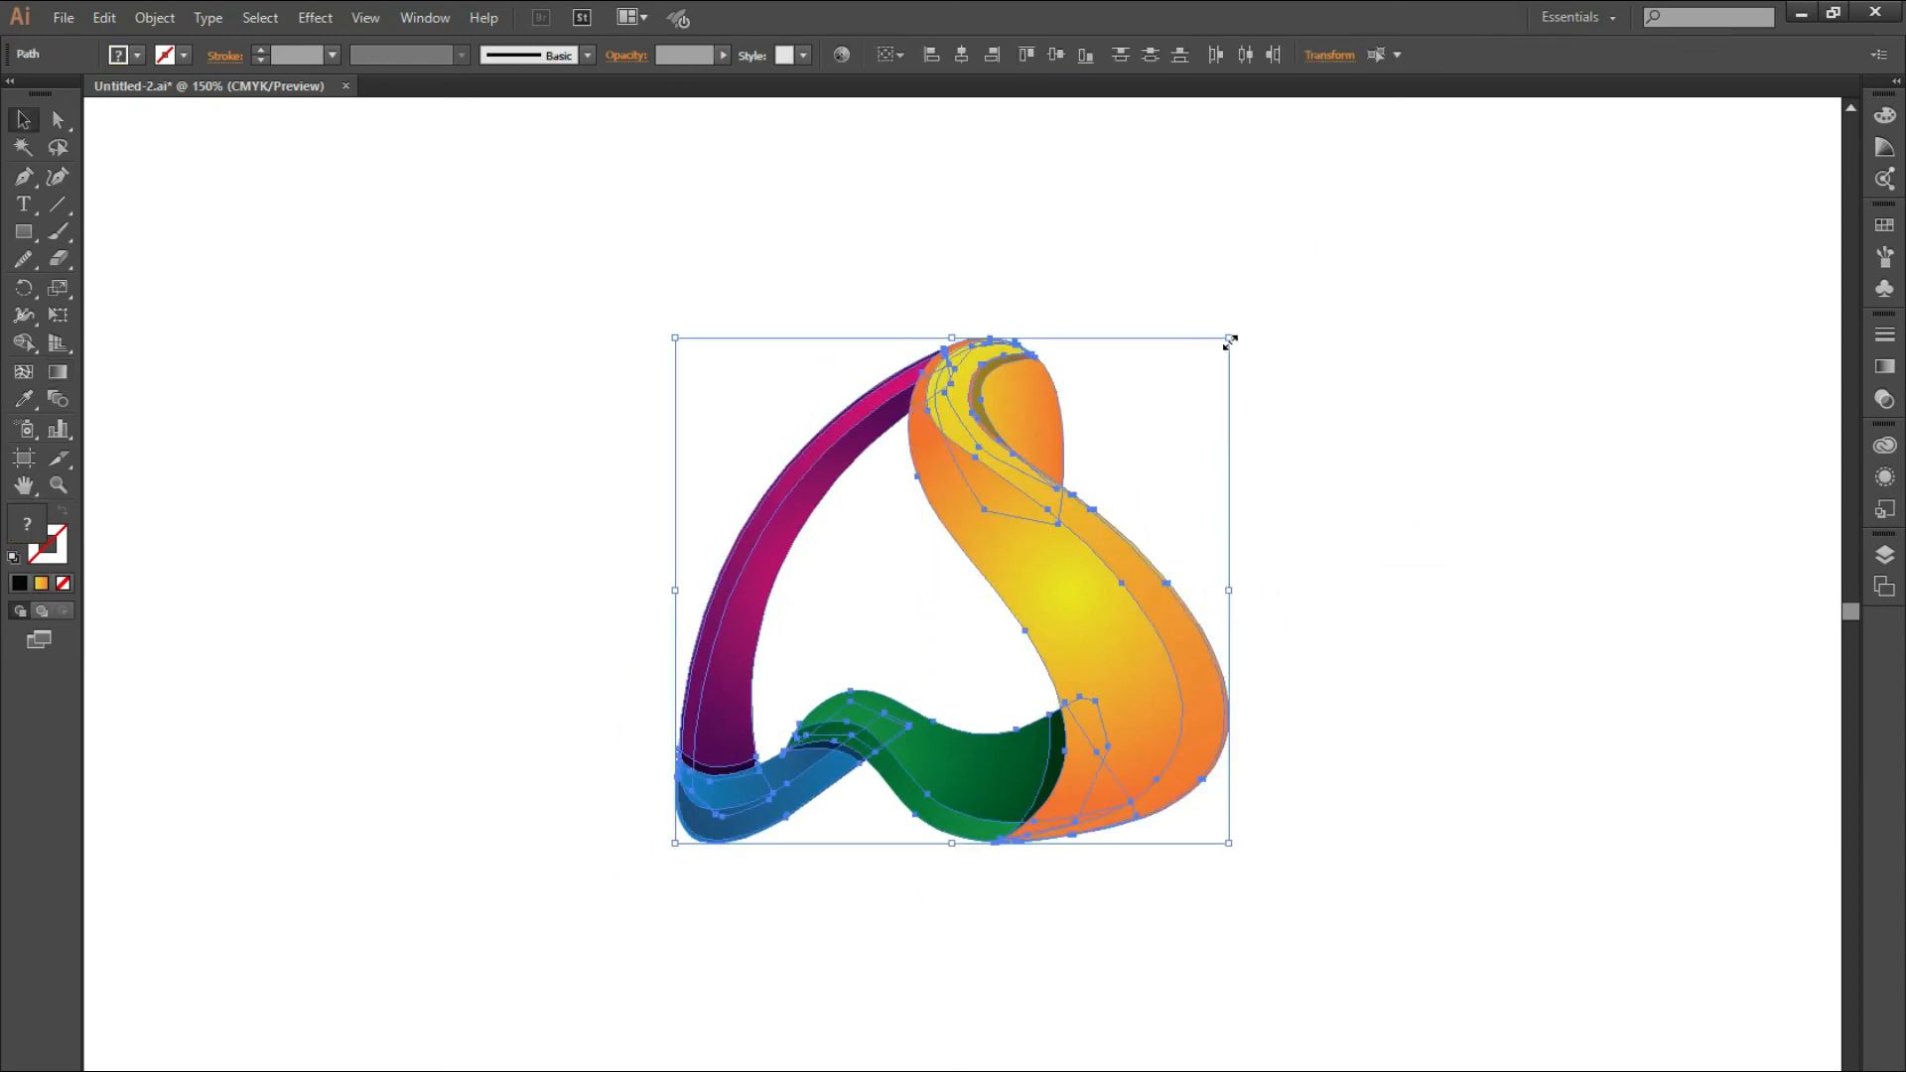
scroll(1204, 680, "down", 2)
left_click(752, 876)
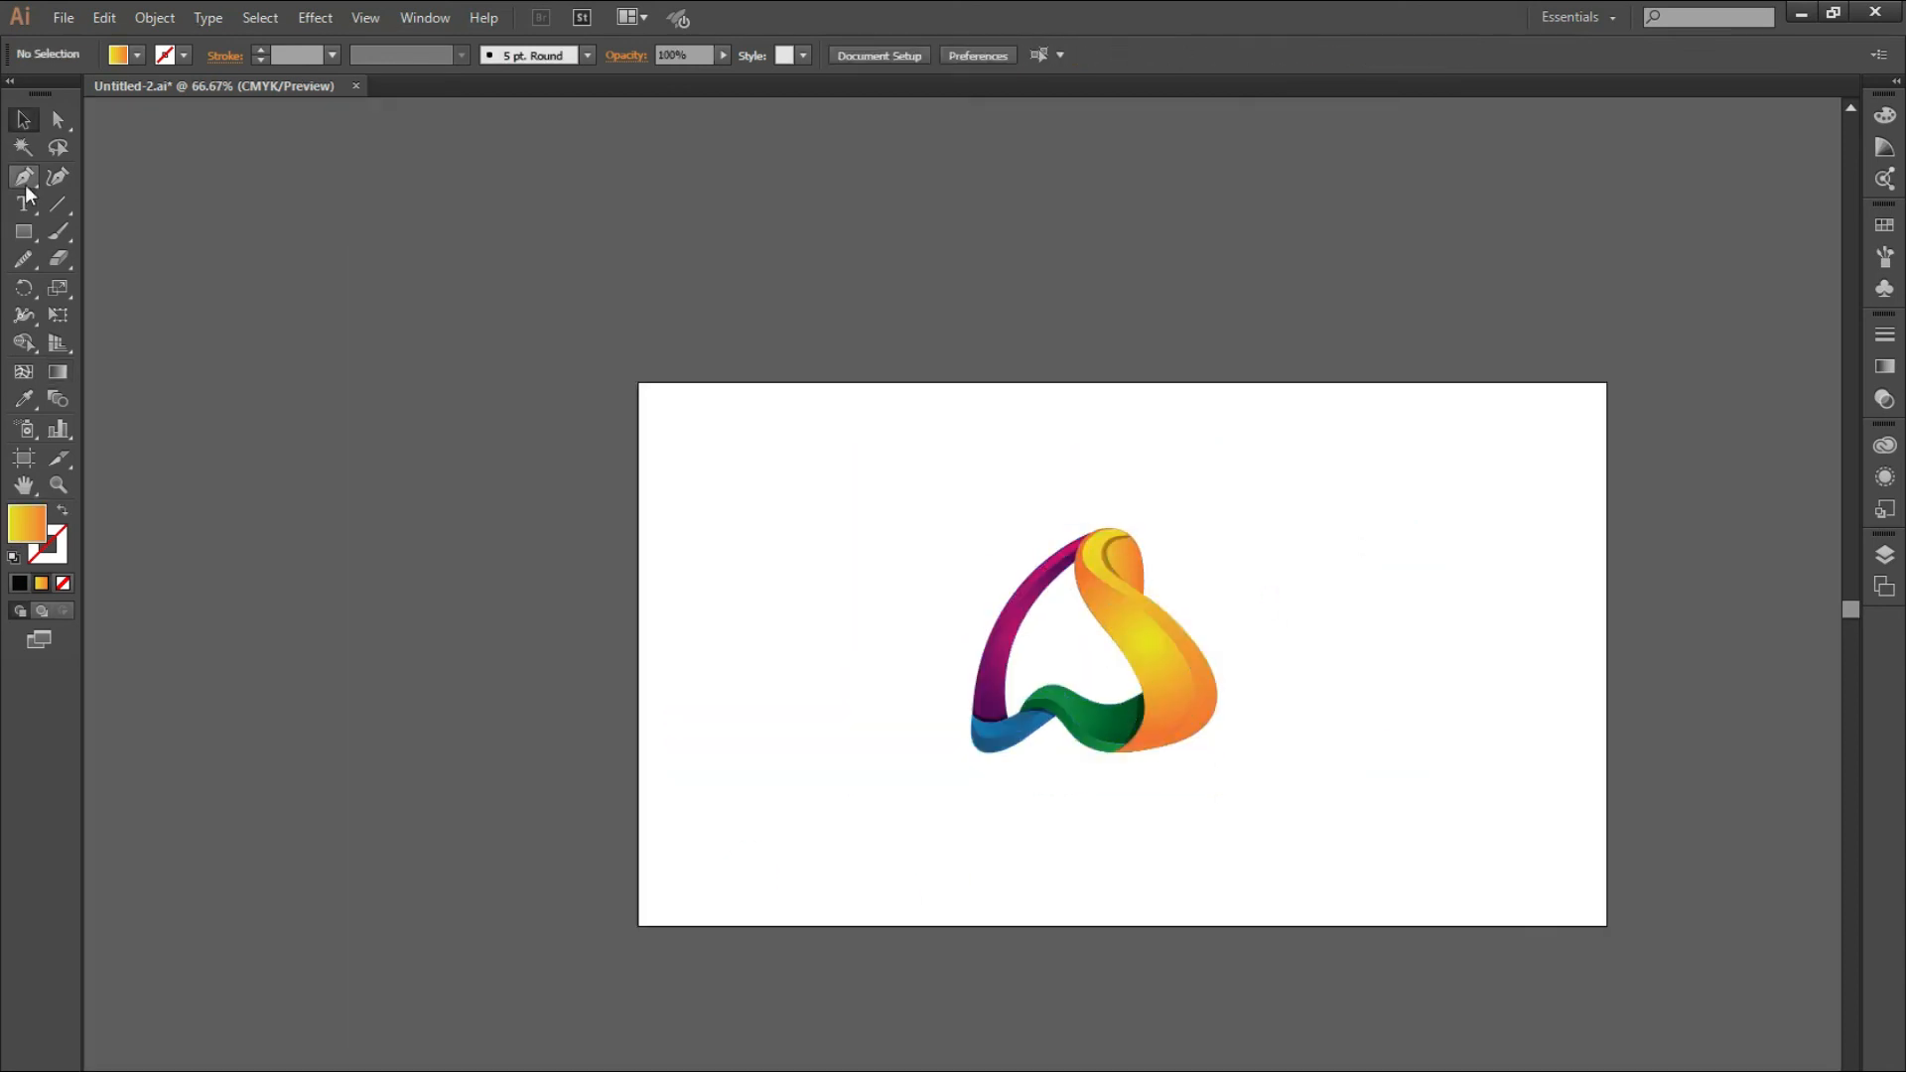
left_click_drag(637, 382, 1606, 925)
left_click(24, 121)
key("ctrl+shift+bracketleft")
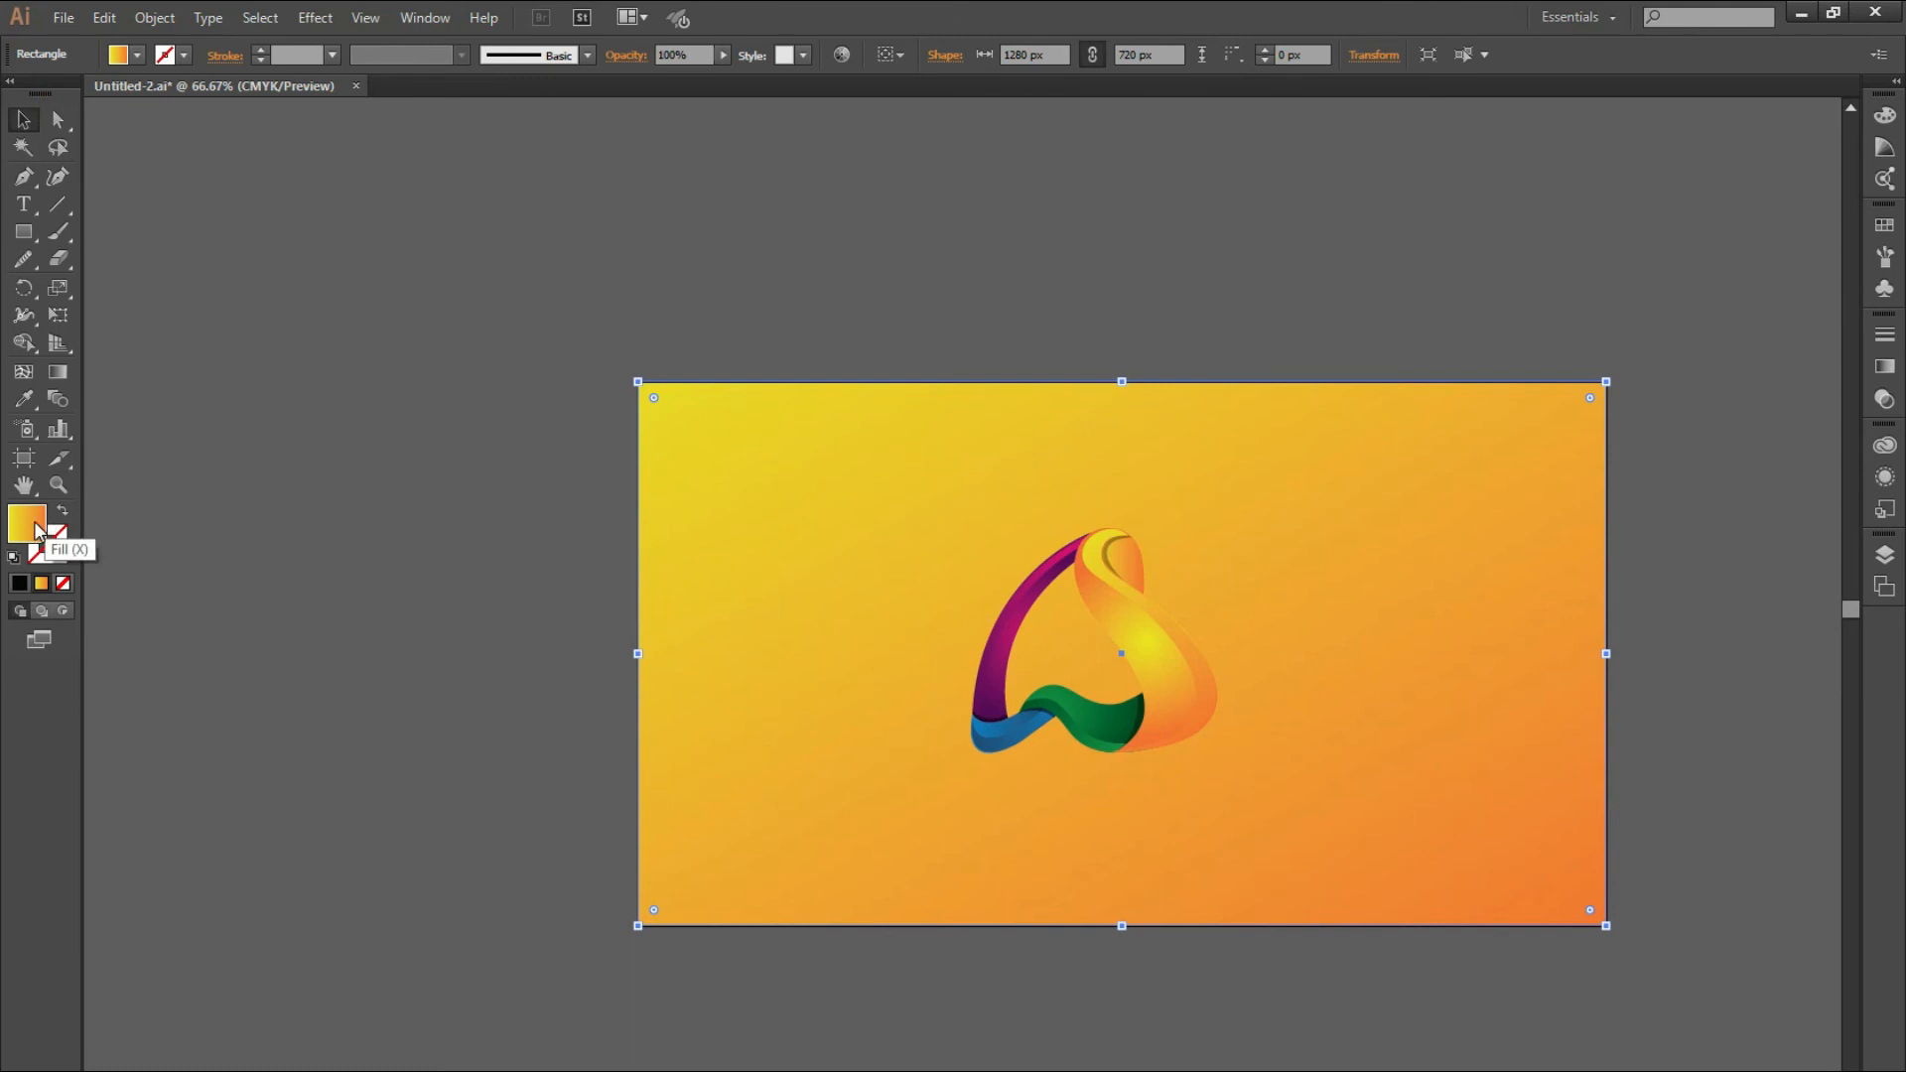
- Fill the background rectangle with a solid, very dark navy blue
left_click(21, 585)
double_click(19, 523)
left_click(978, 534)
left_click_drag(941, 580, 928, 646)
left_click(1173, 437)
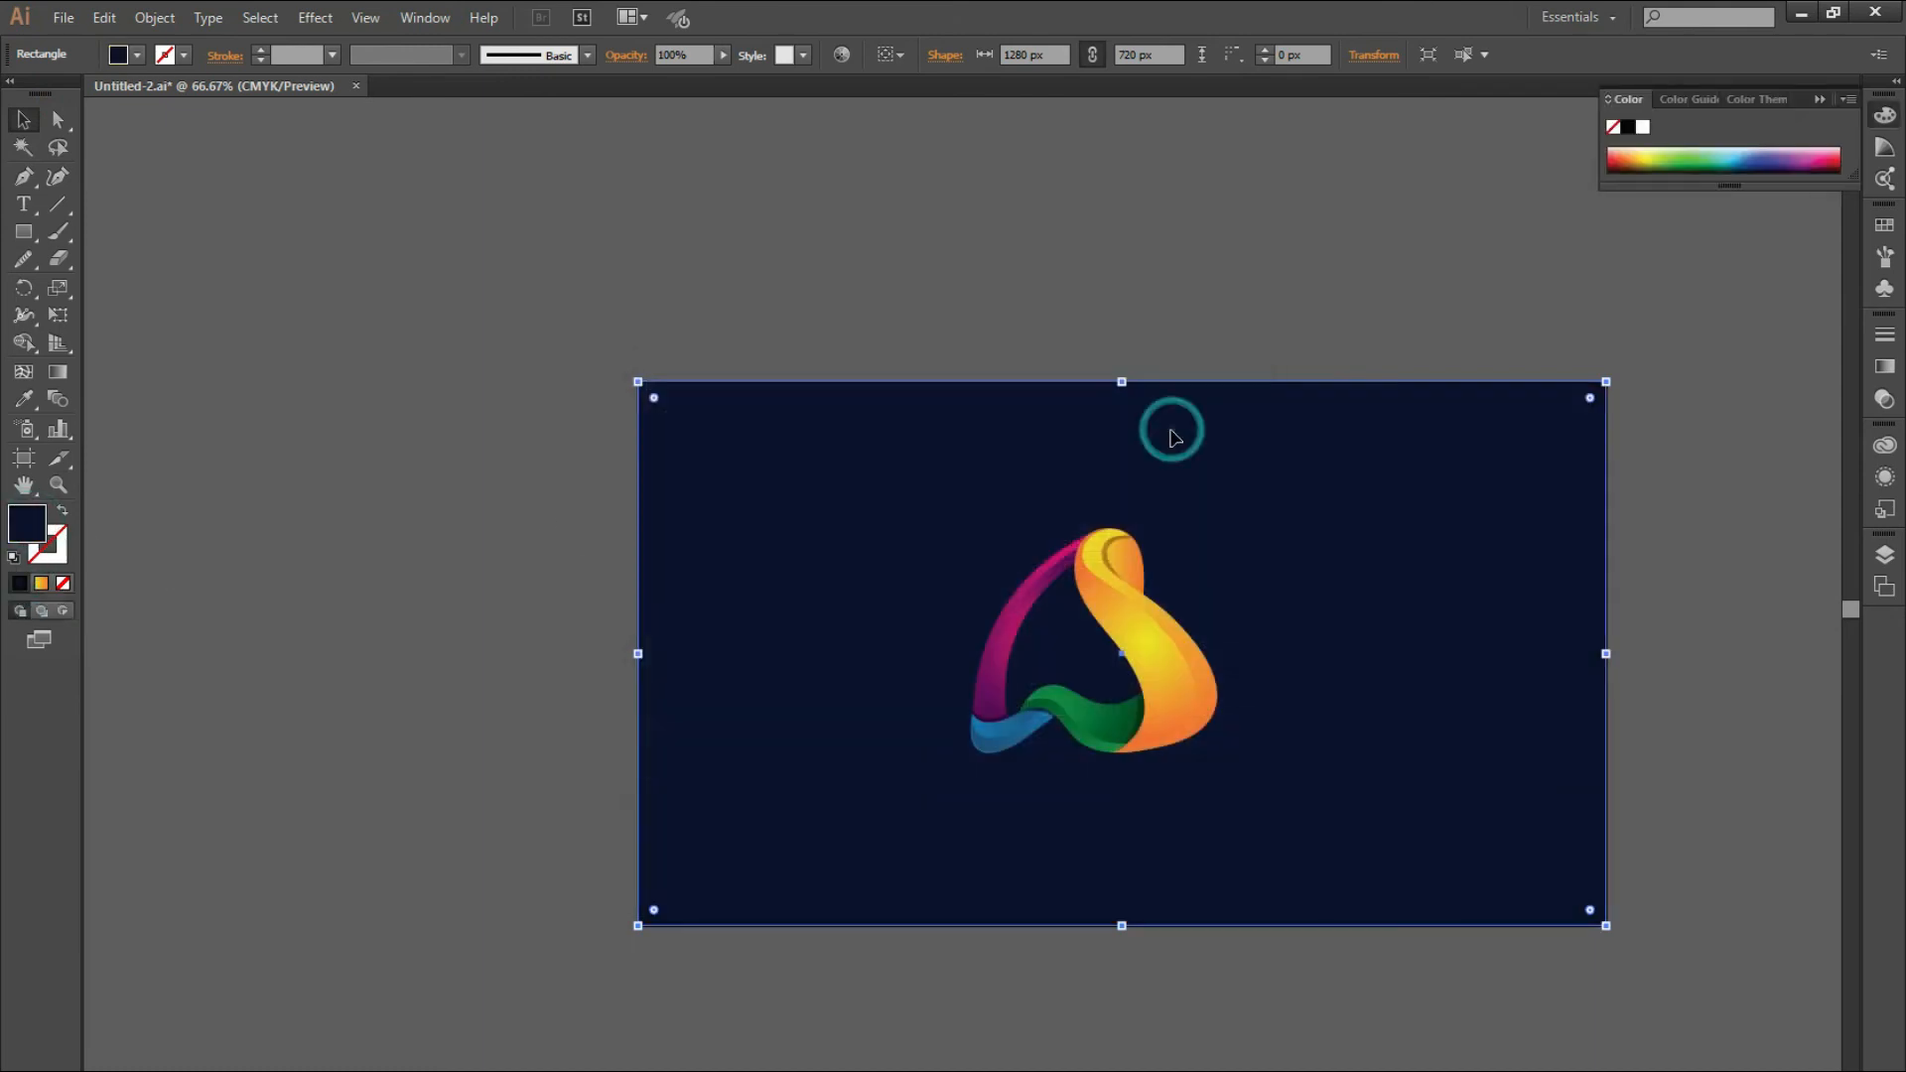
left_click(315, 468)
- Lock the navy background rectangle
scroll(1141, 809, "up", 3)
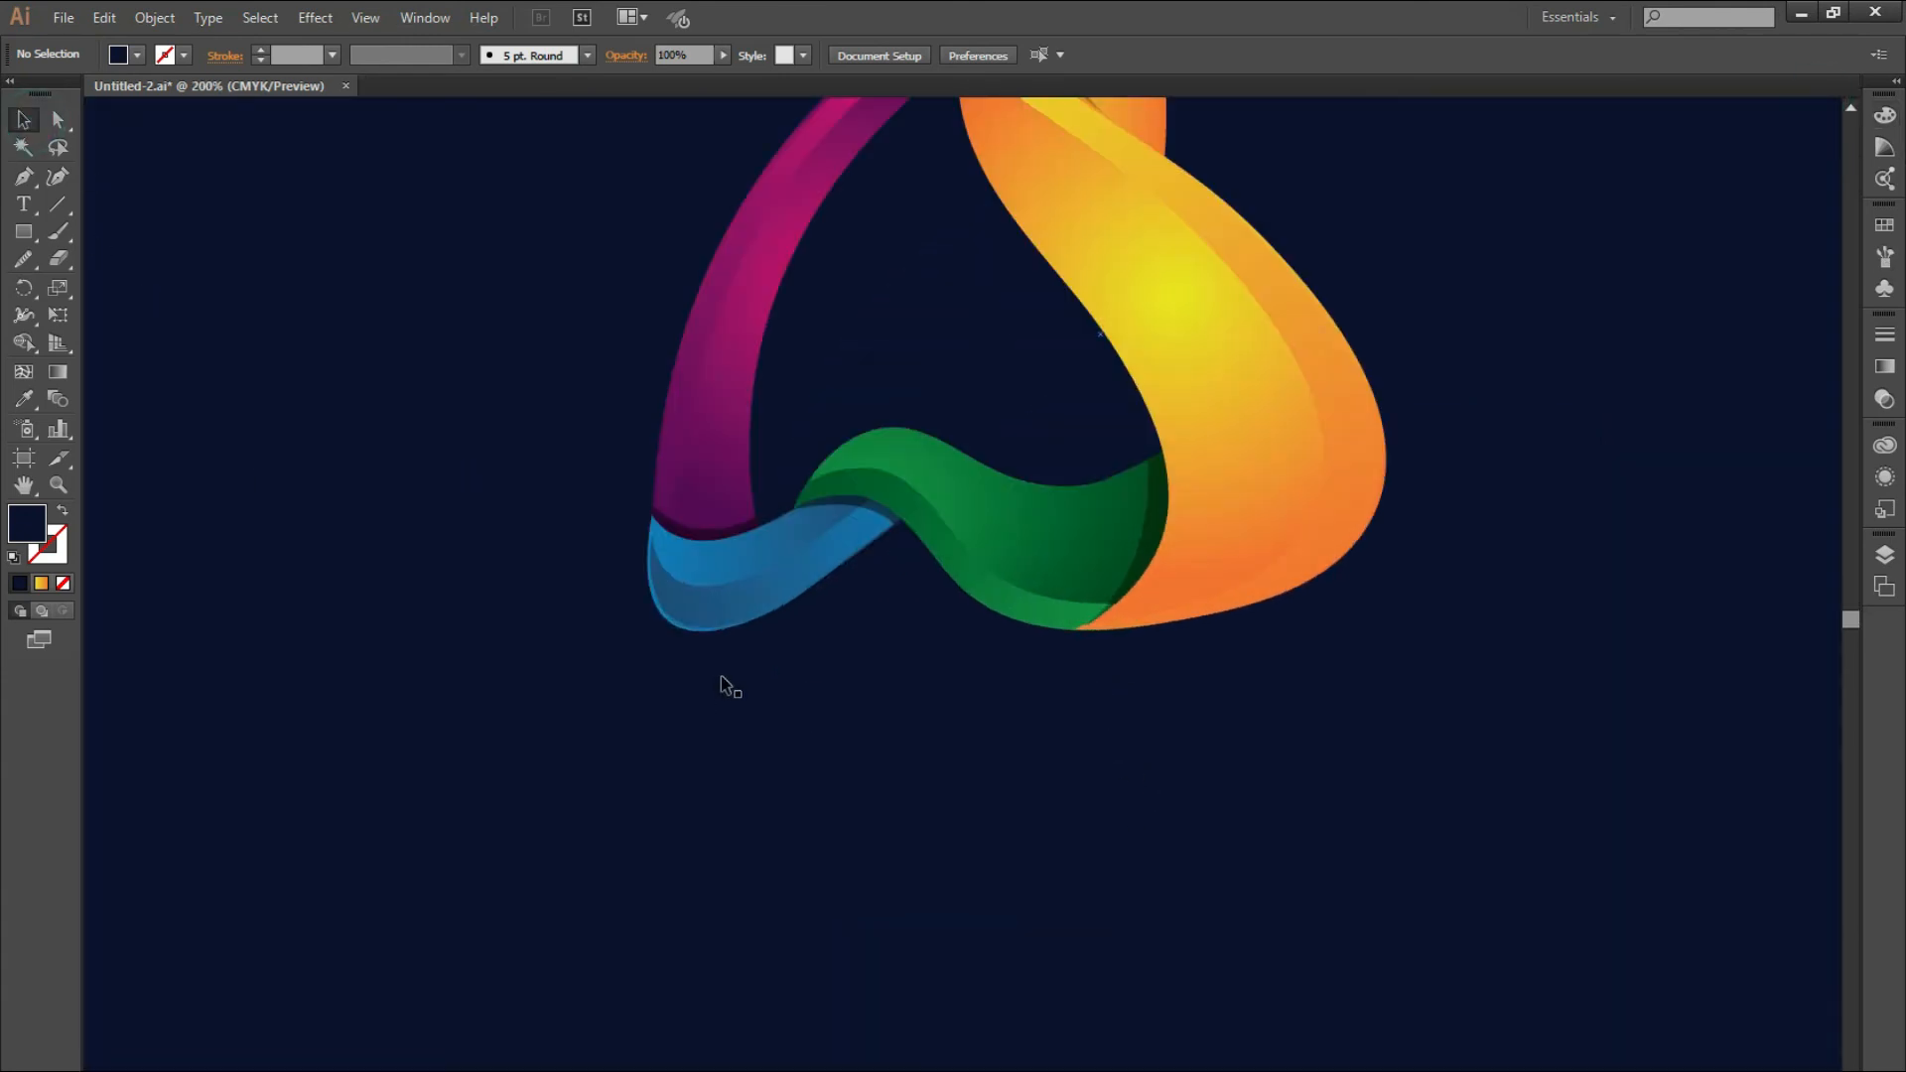
scroll(730, 684, "down", 2)
left_click(1403, 425)
key("ctrl+2")
- Group all the logo shapes and move the group slightly up and to the right
left_click_drag(1360, 259, 637, 697)
key("ctrl+g")
mouse_move(956, 583)
left_mouse_down()
mouse_move(954, 528)
mouse_move(968, 563)
left_mouse_up()
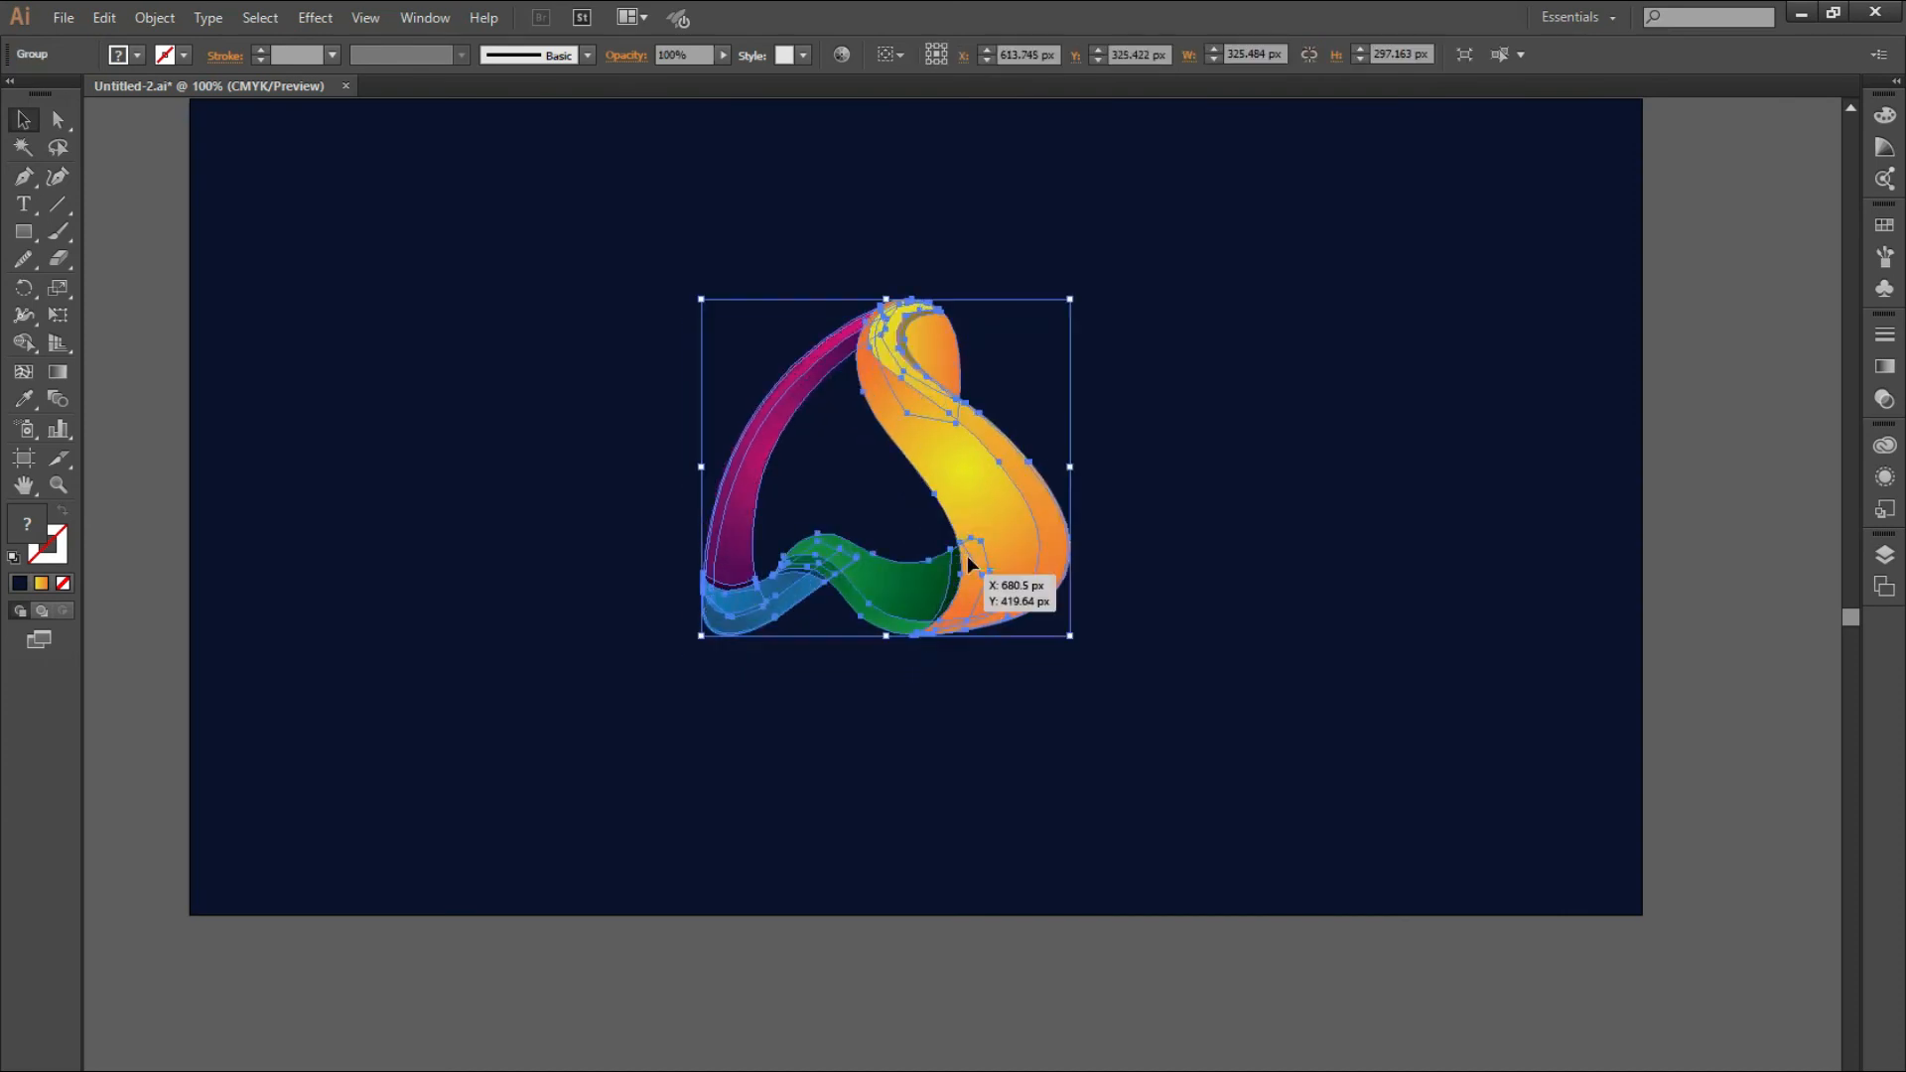
- Make a copy of the logo reflected across the horizontal axis and place it upside down directly beneath the original
right_click(969, 542)
mouse_move(1124, 709)
left_click(1272, 789)
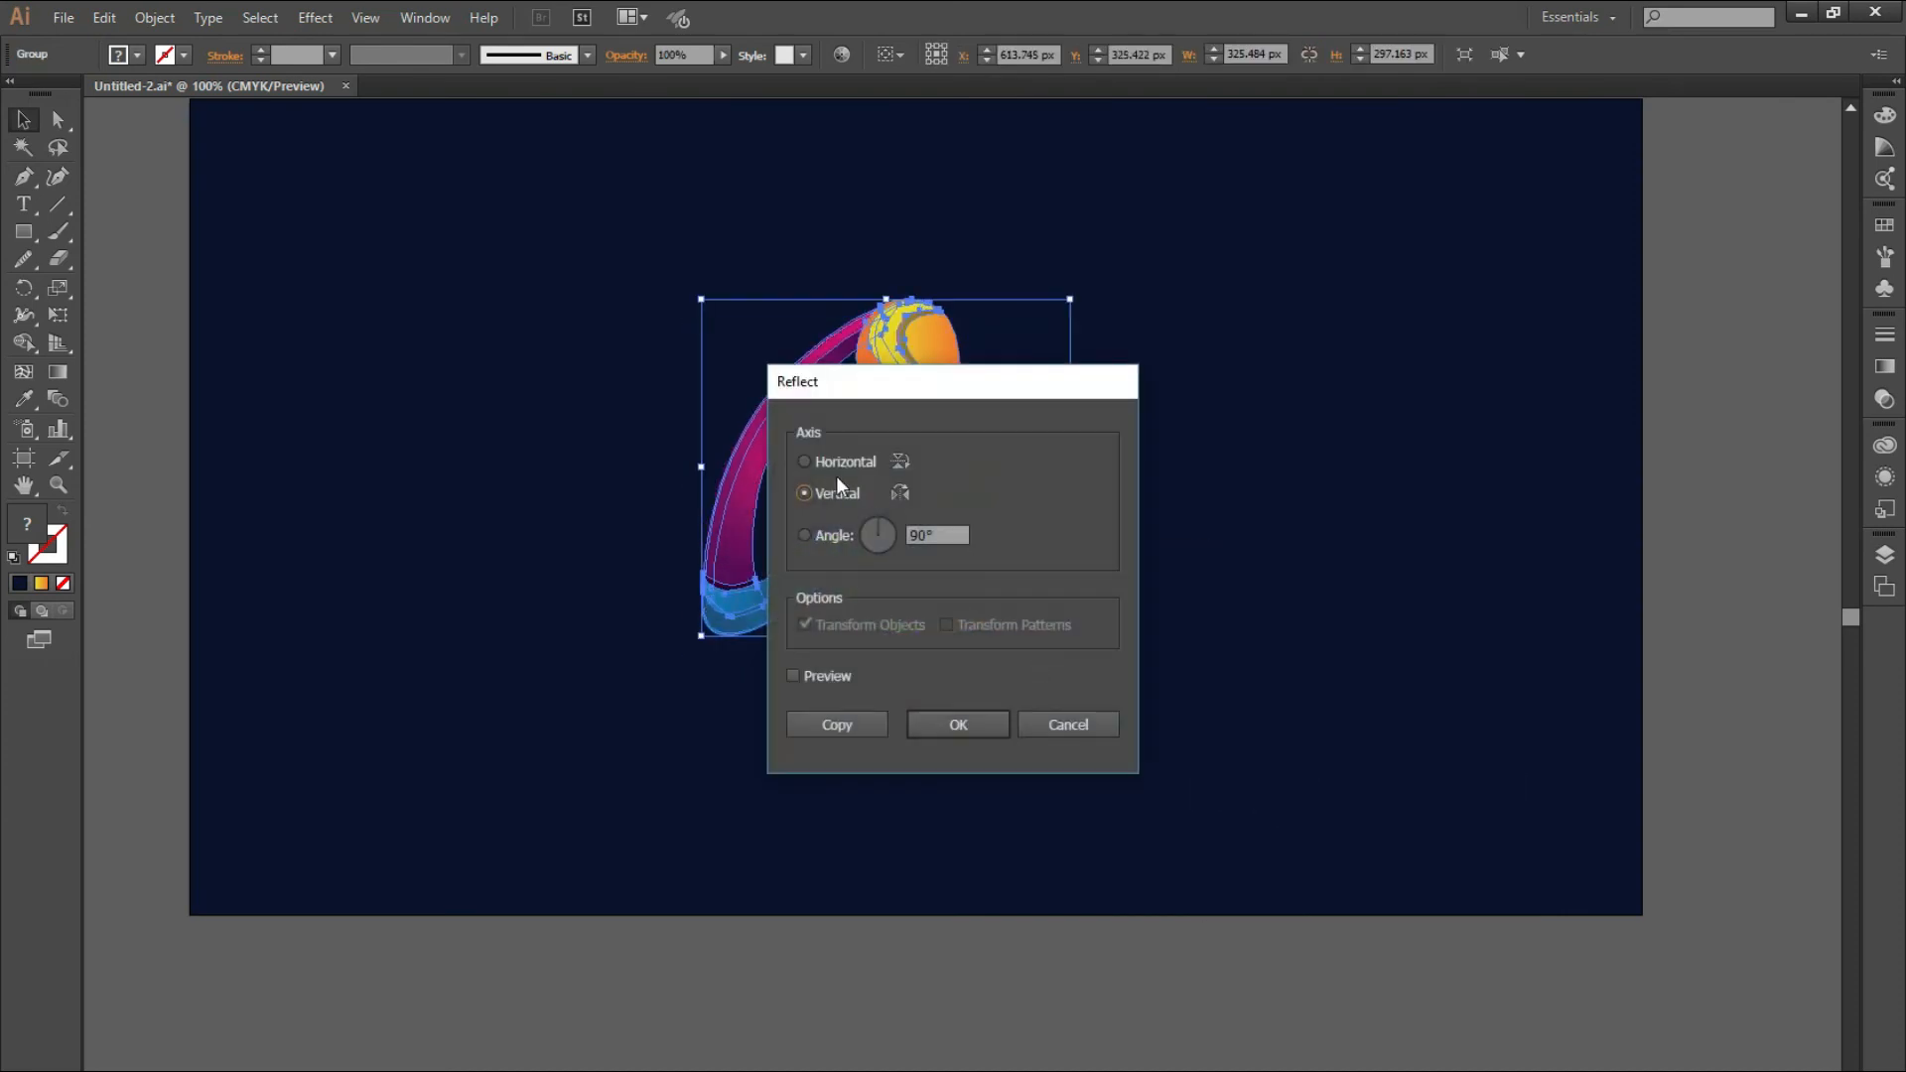
left_click(837, 724)
left_click_drag(950, 439, 983, 774)
left_click(1164, 723)
- Draw a rectangle about 410 × 321 px over the mirrored logo and fill it with a white-to-black linear gradient
left_click(25, 228)
mouse_move(647, 632)
left_mouse_down()
mouse_move(1059, 876)
mouse_move(1111, 996)
left_mouse_up()
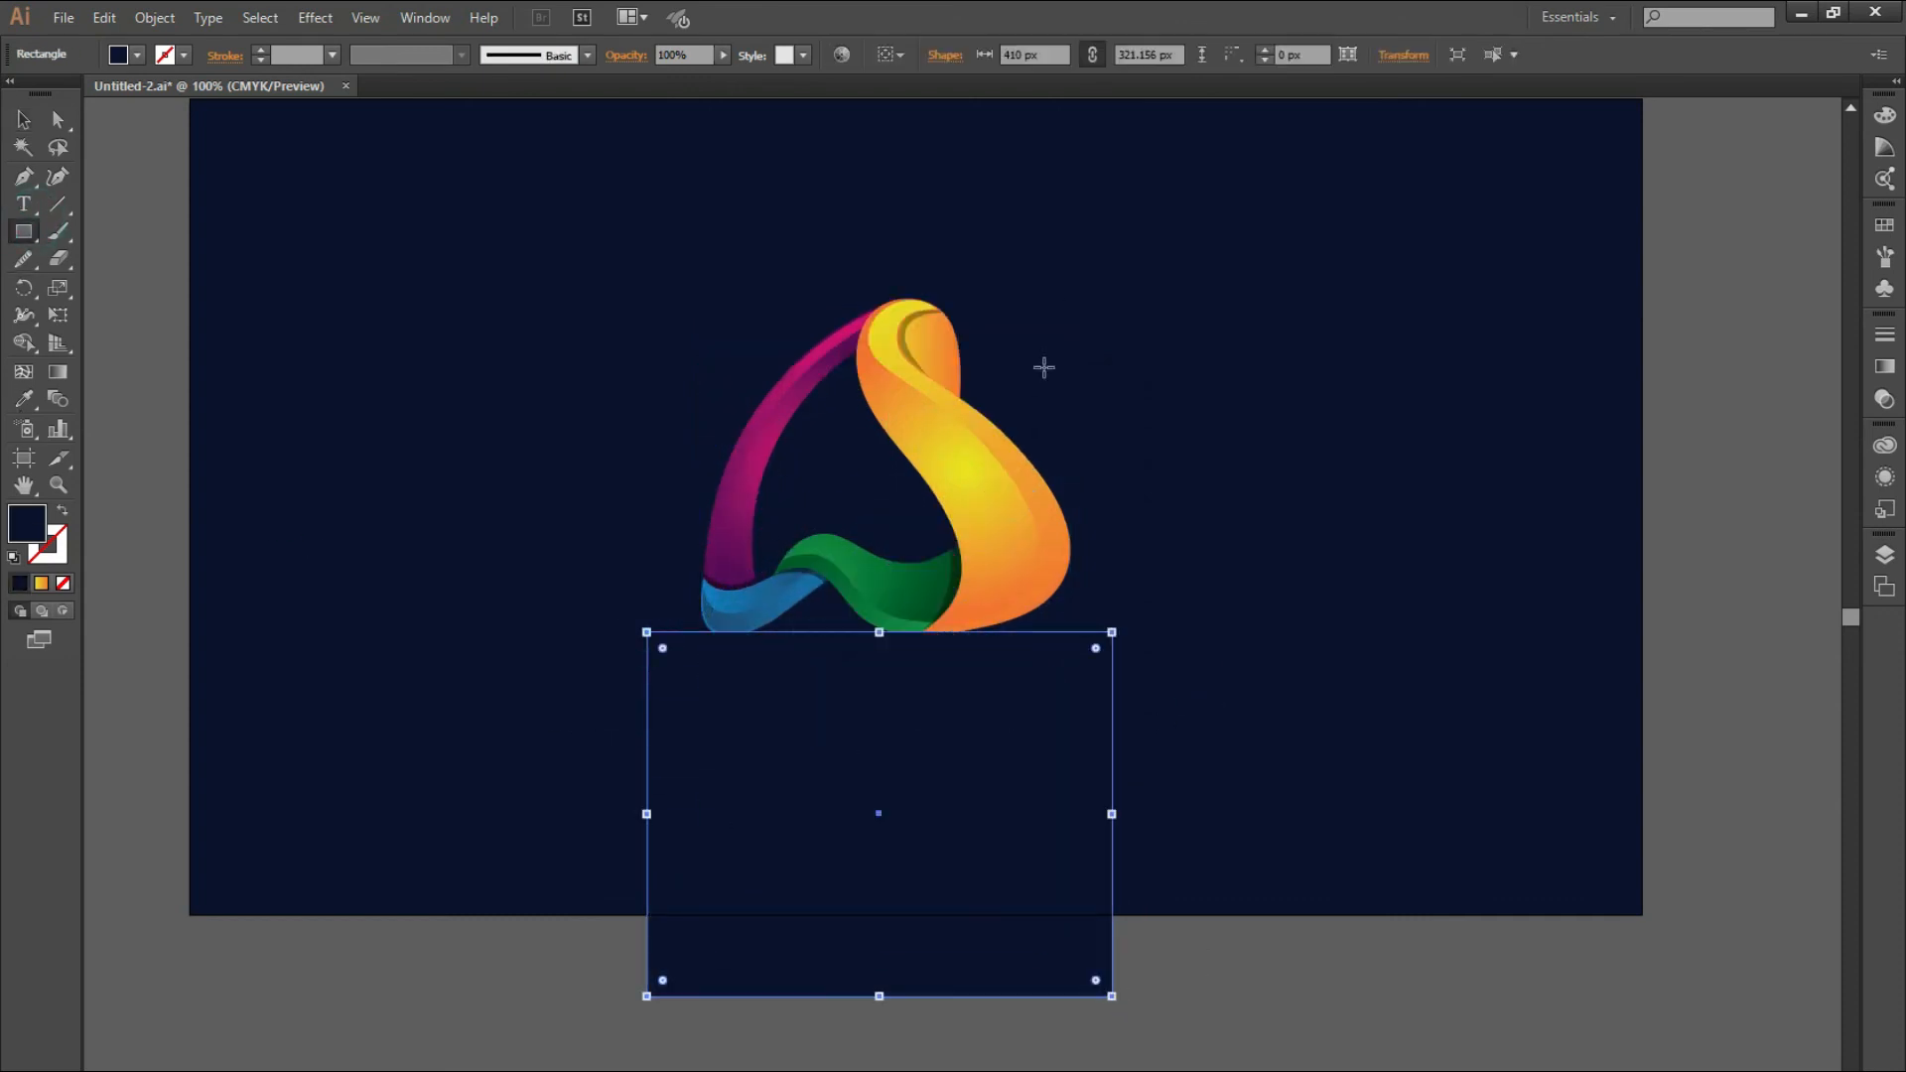
left_click(1885, 367)
left_click(1606, 353)
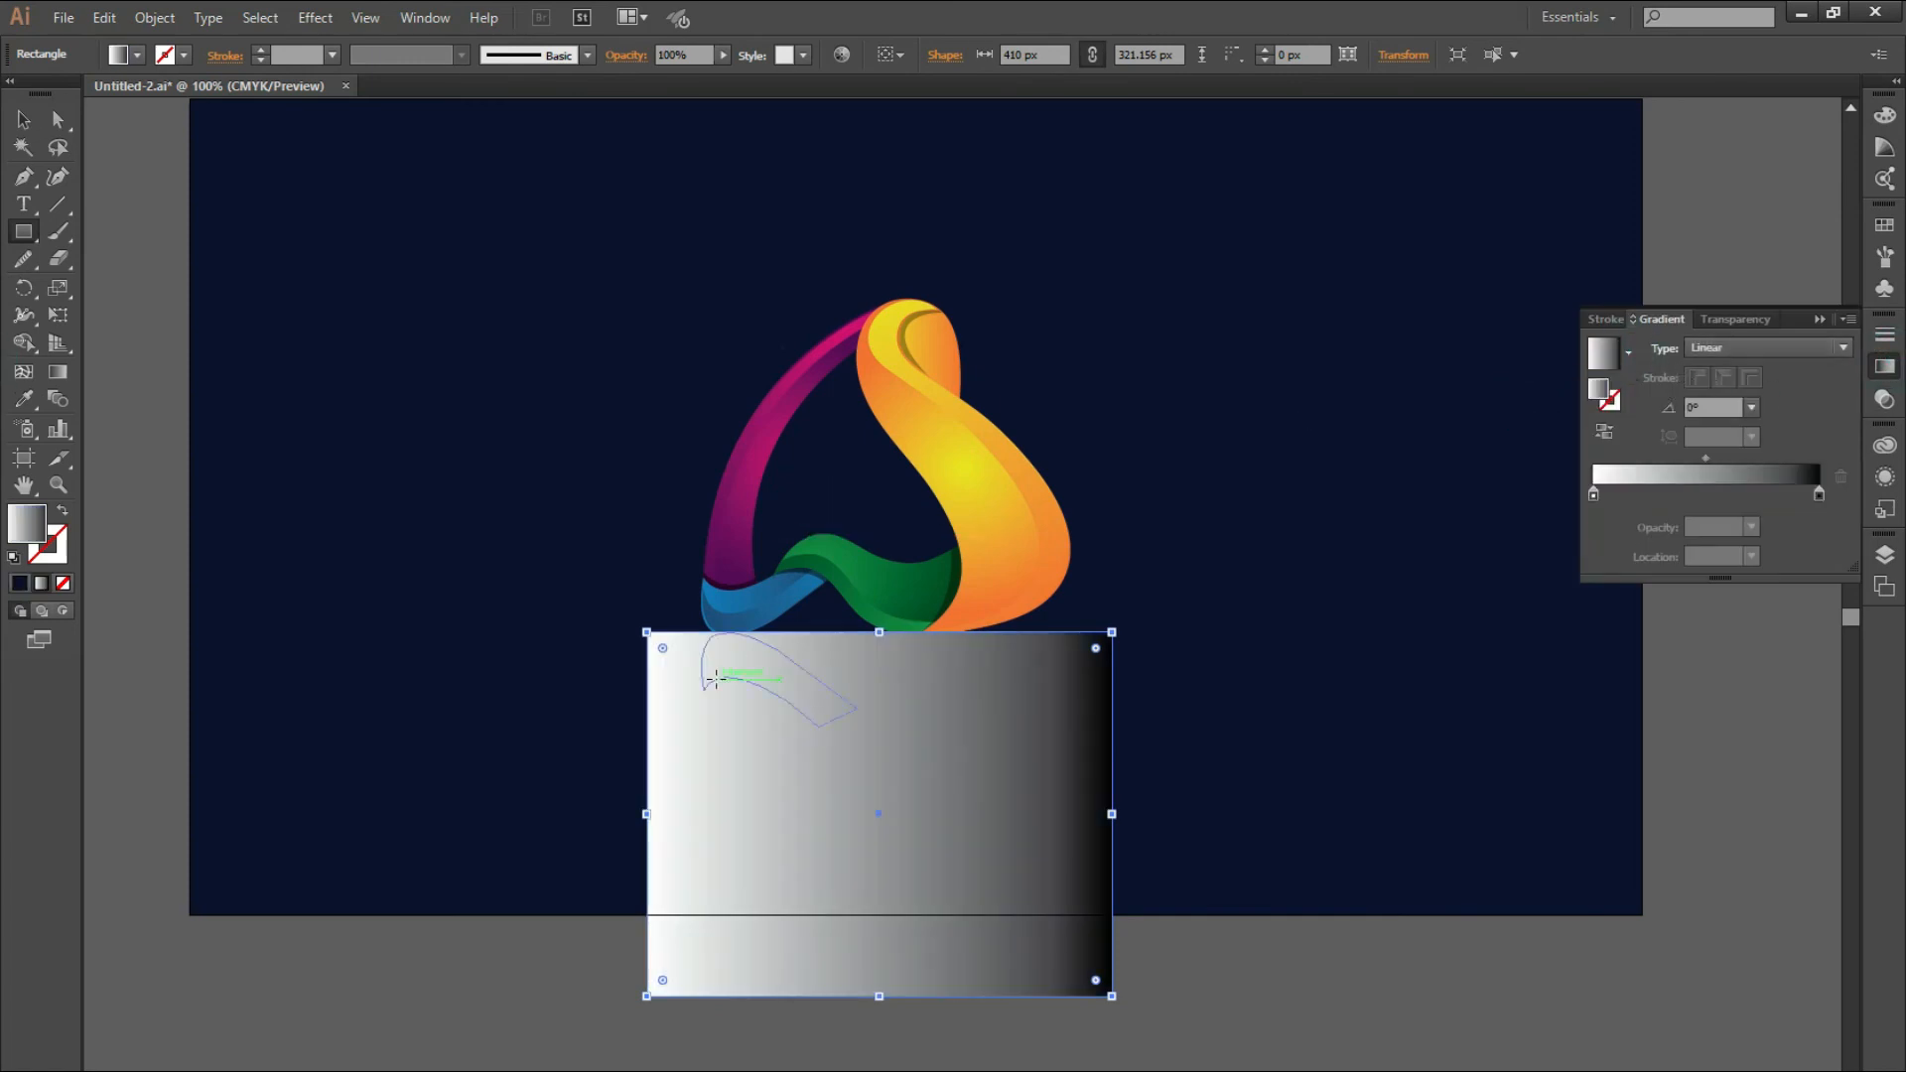
- Turn the rectangle's gradient to run vertically at -90°, fading from light at its upper edge to black about halfway down
key("g")
left_click_drag(854, 553, 854, 840)
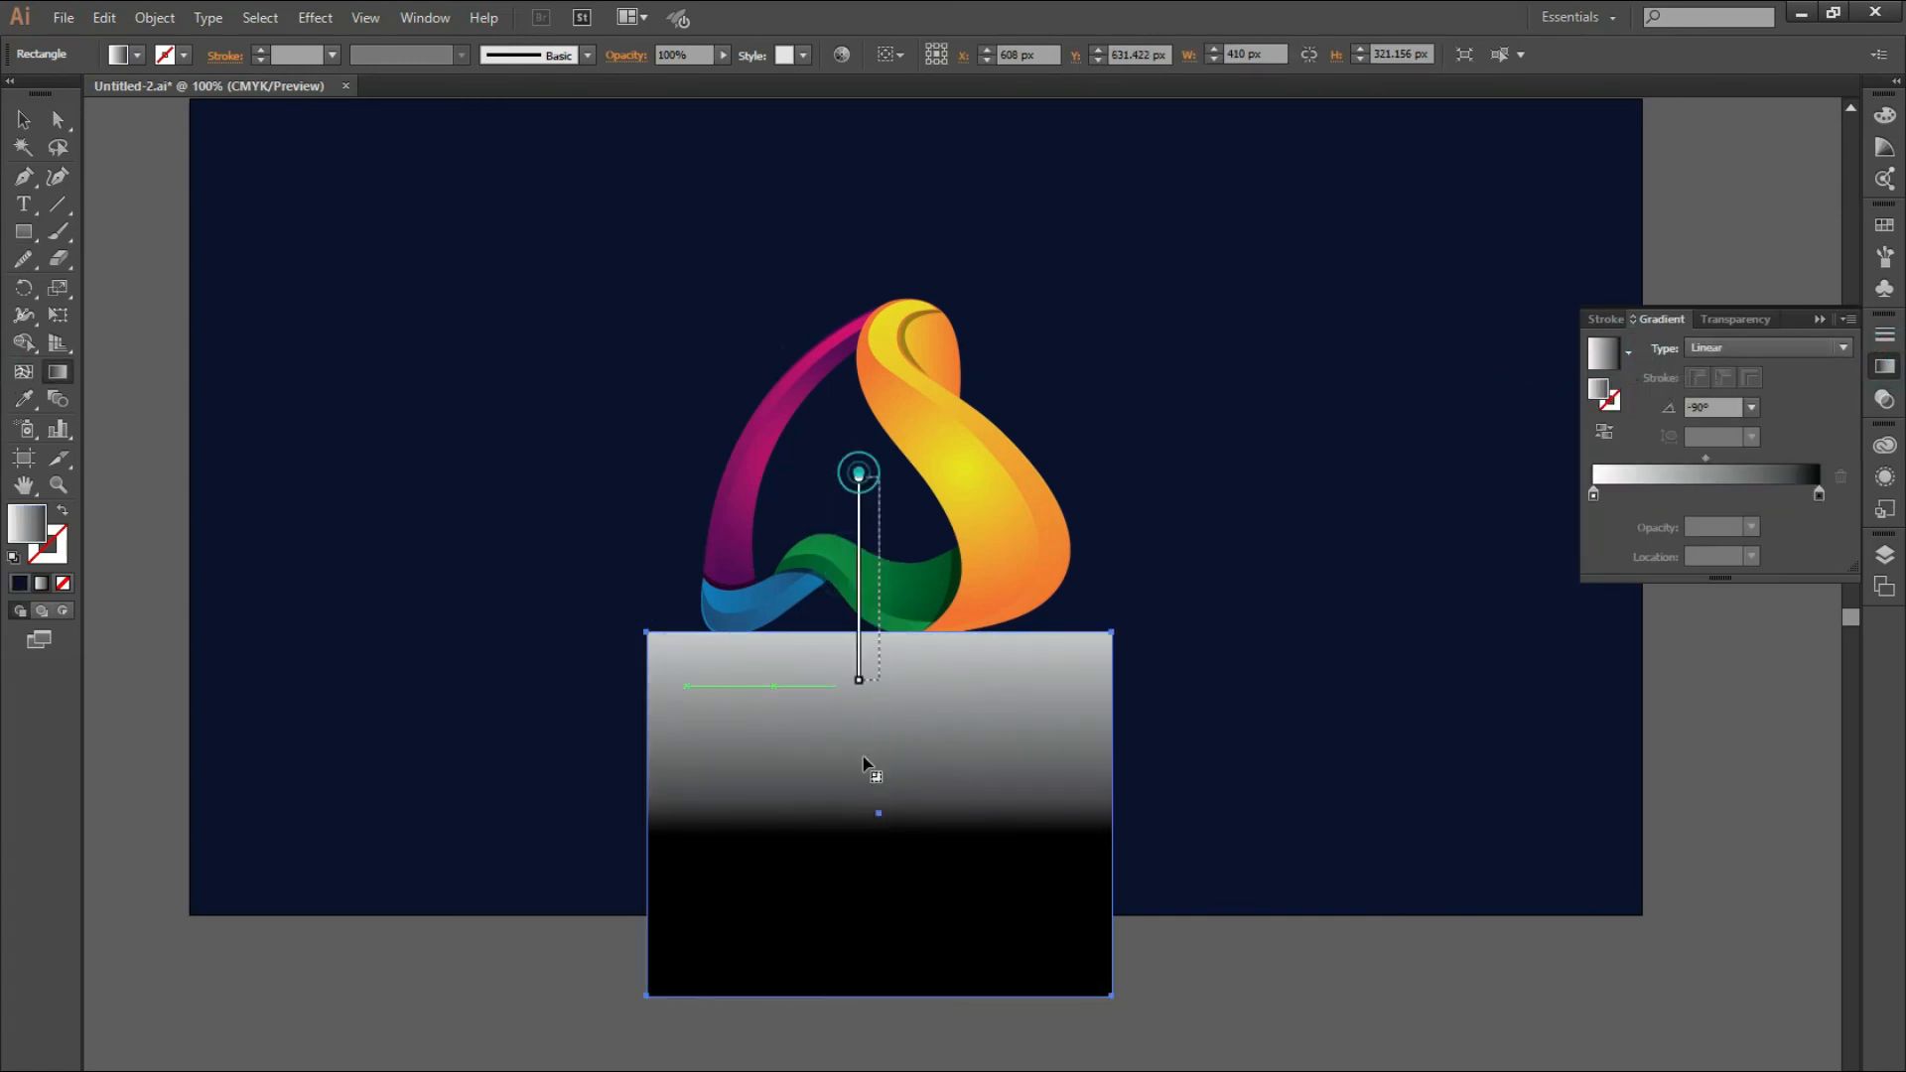
left_click_drag(862, 764, 863, 840)
- Select the gradient rectangle with the mirrored logo and make an opacity mask to fade the reflection
left_click(23, 119)
left_click_drag(1308, 720, 834, 923)
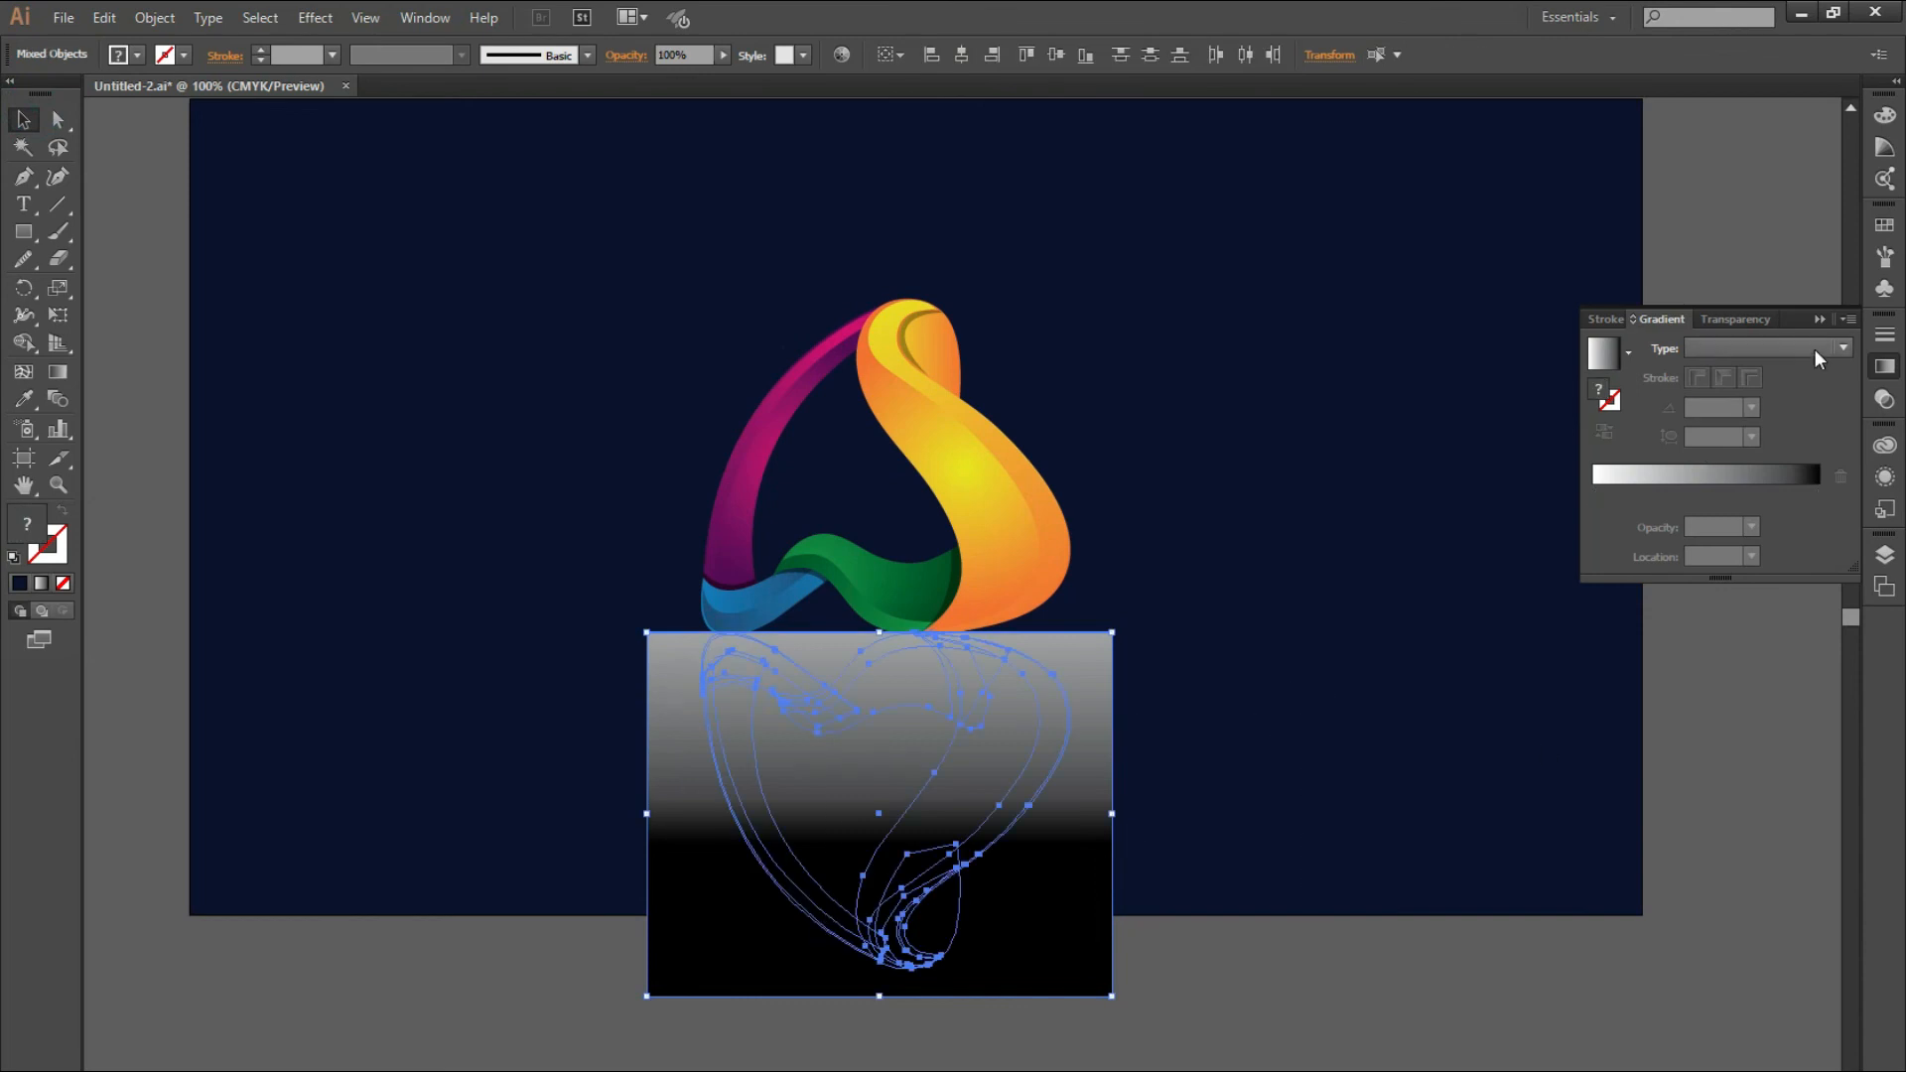
left_click(1737, 318)
left_click(1816, 389)
left_click(1819, 319)
left_click(1360, 906)
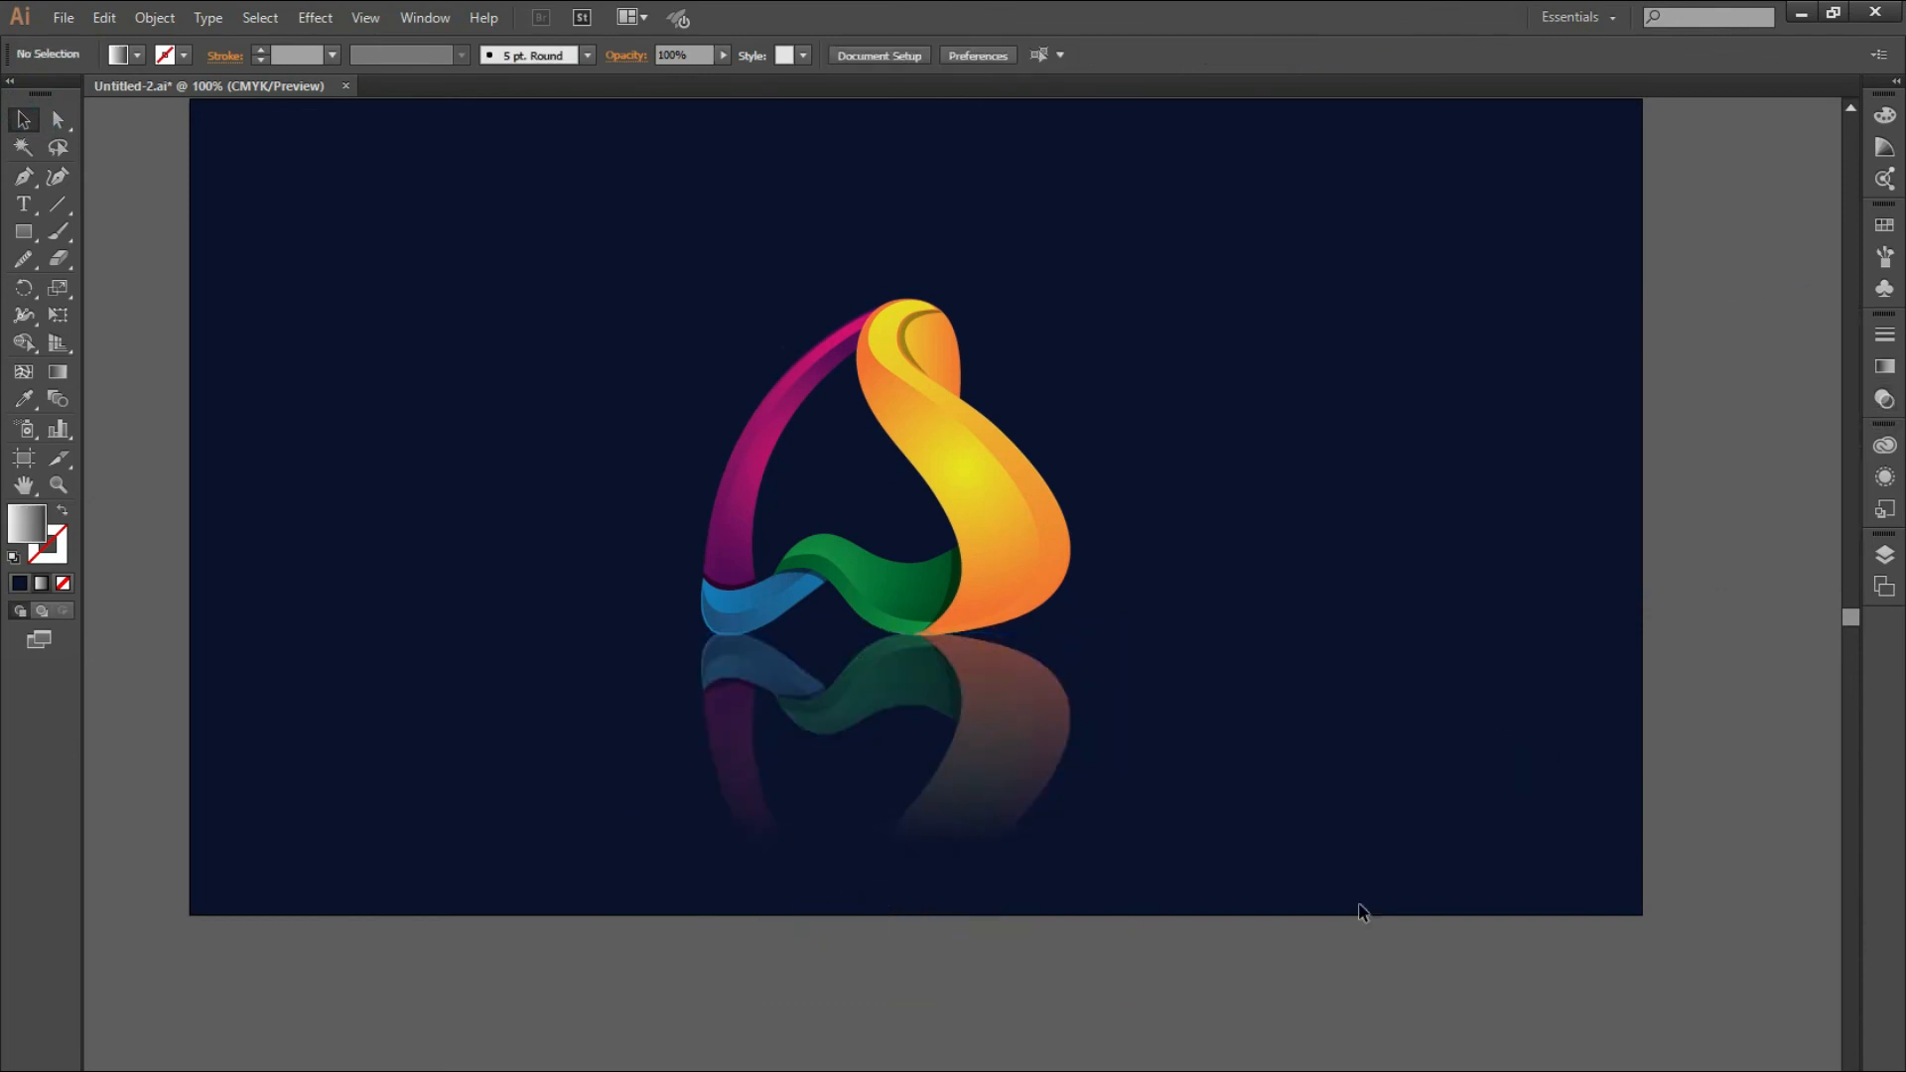
key("ctrl+minus")
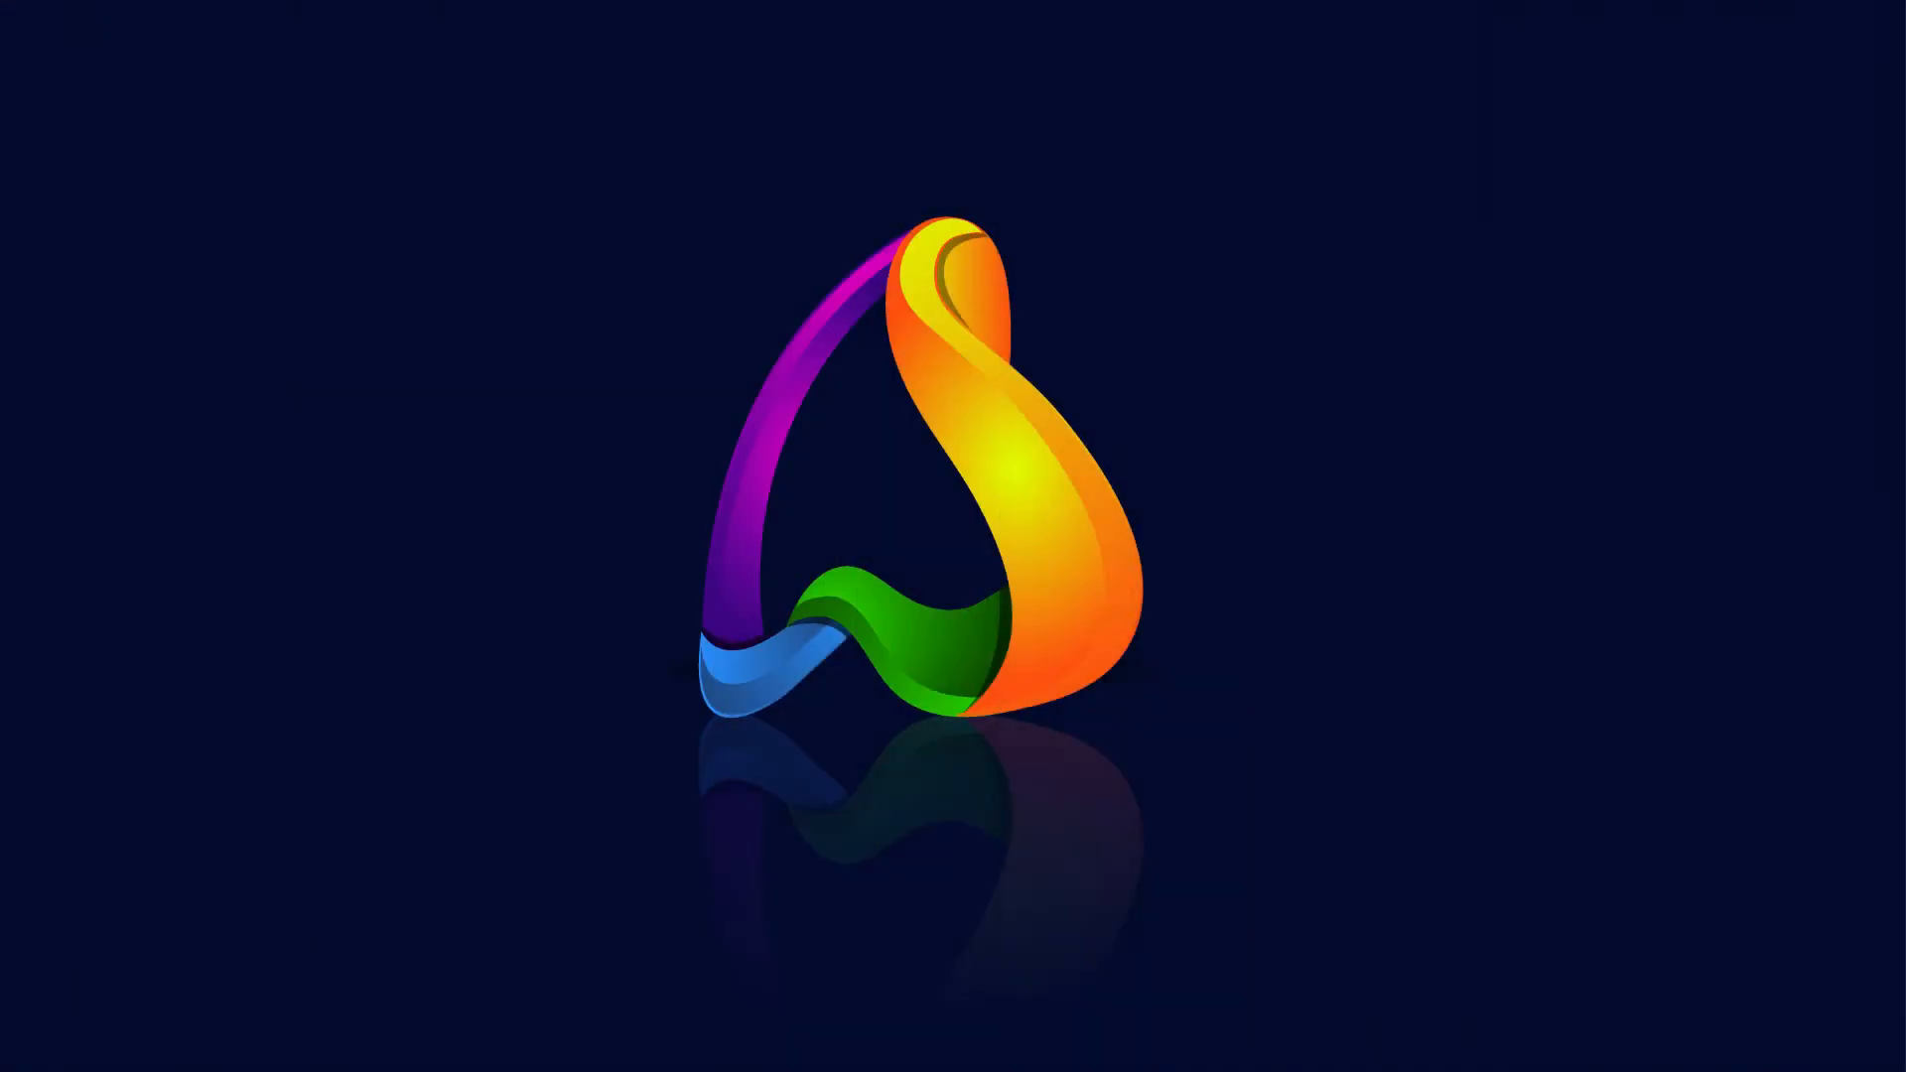